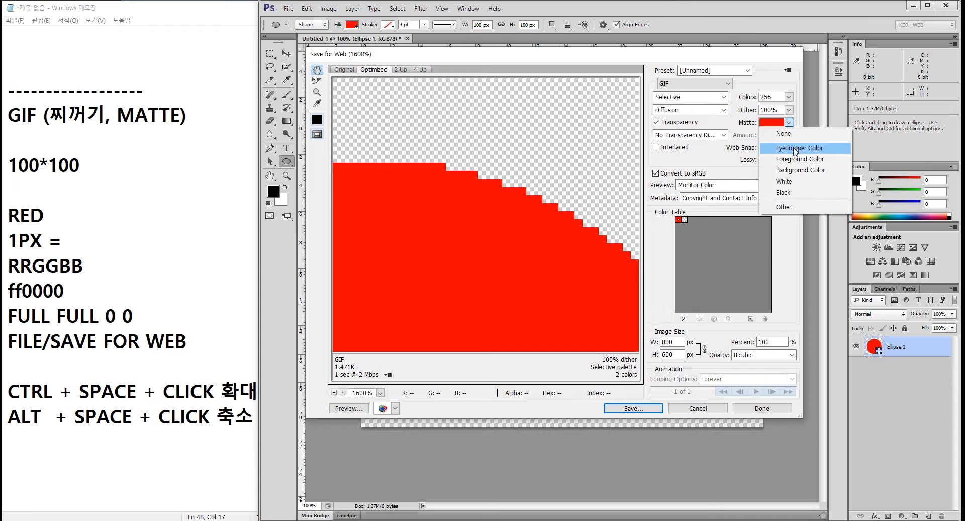
# Step: Preview the red circle's GIF export with the matte set to Eyedropper Color
pyautogui.click(795, 148)
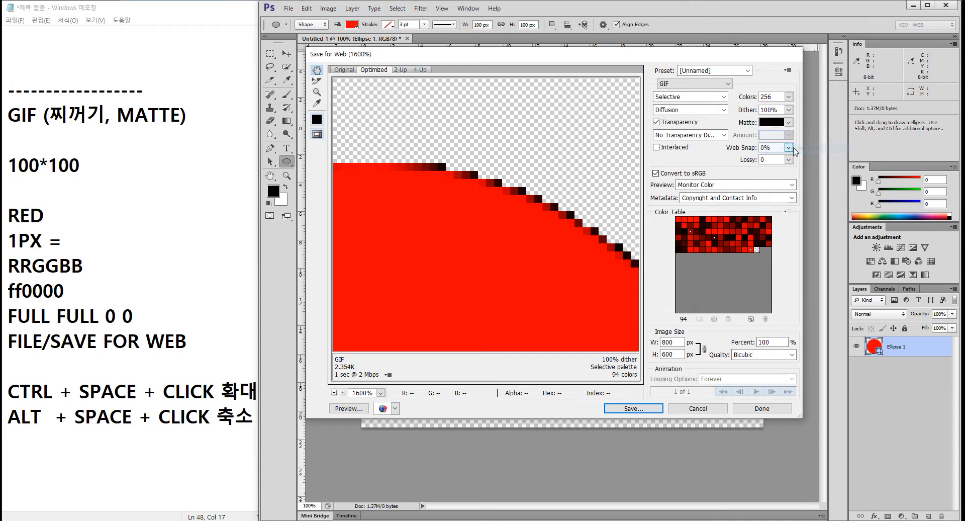
pyautogui.click(799, 122)
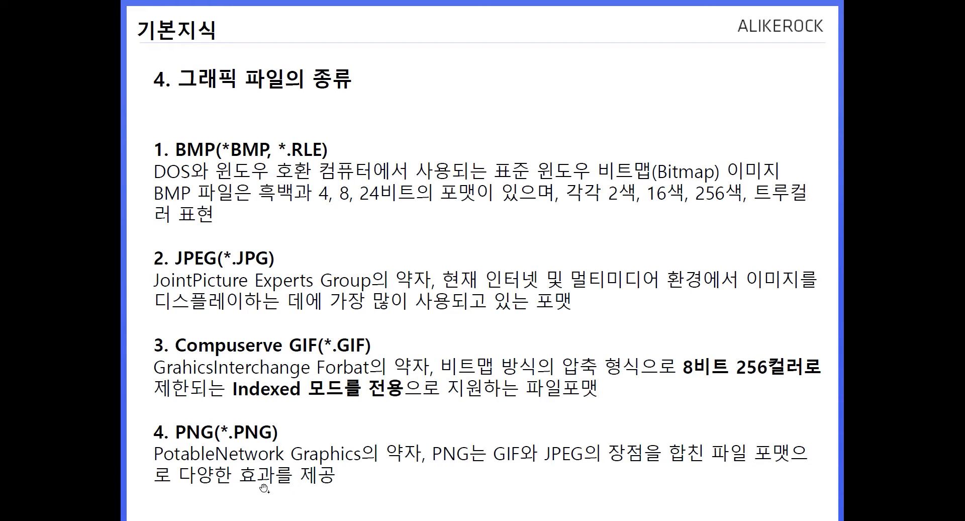
# Step: Switch from the slides back to Photoshop, preview the circle as PNG-8 with matte None, and cancel the web export
pyautogui.press('super')
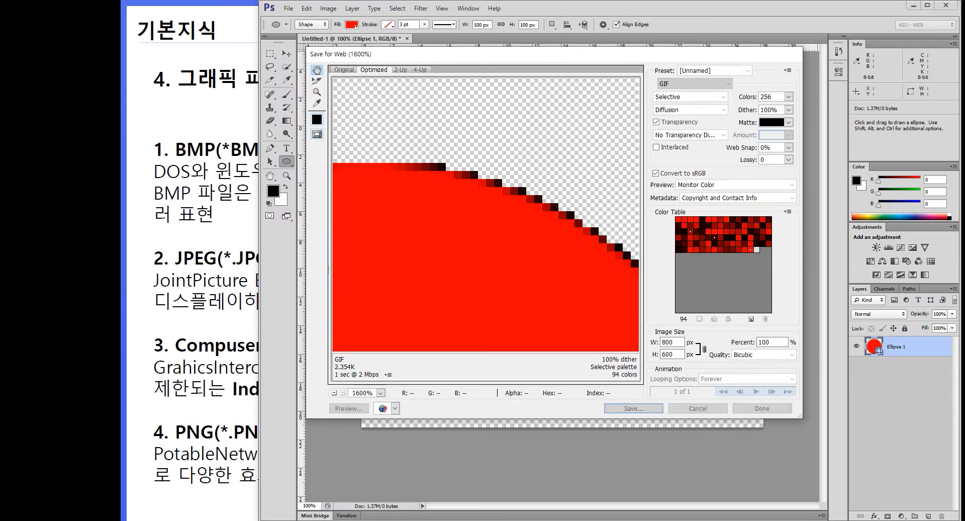
pyautogui.click(693, 84)
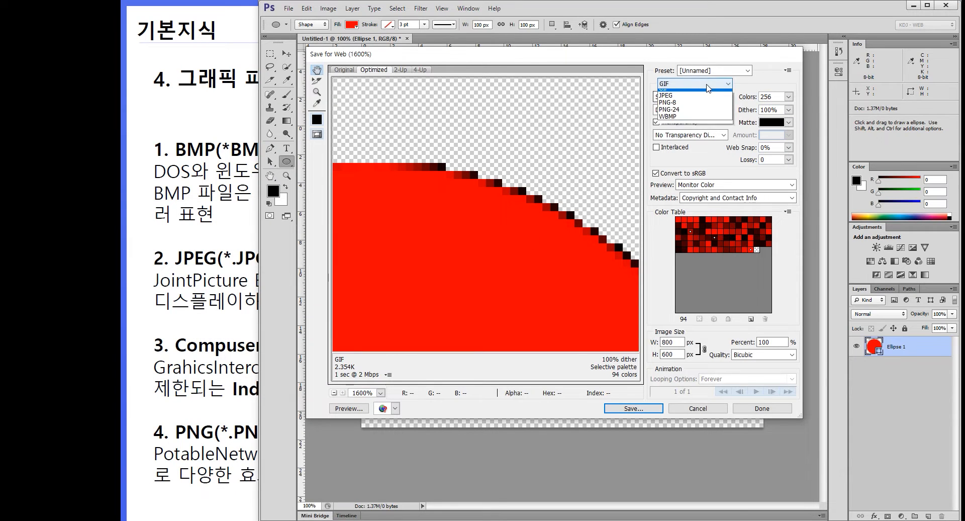
pyautogui.click(683, 107)
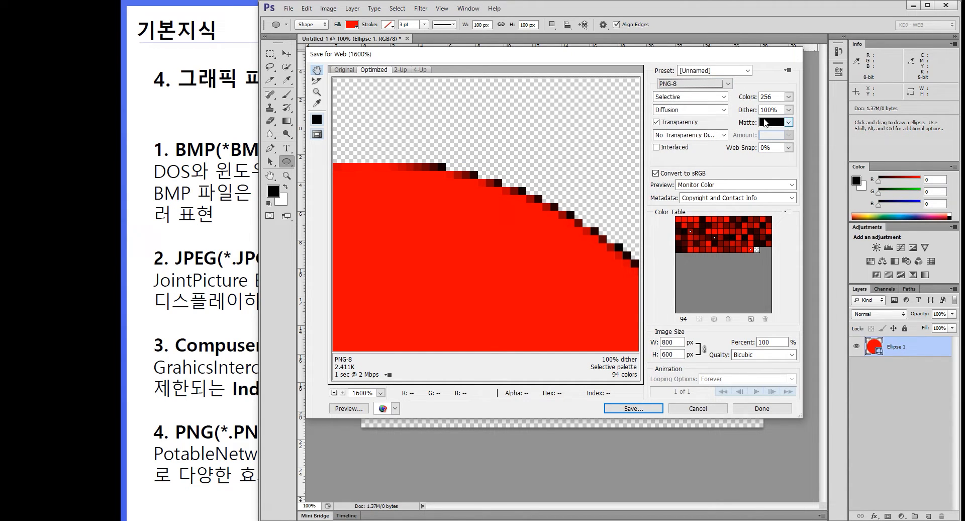
pyautogui.click(793, 123)
pyautogui.click(769, 132)
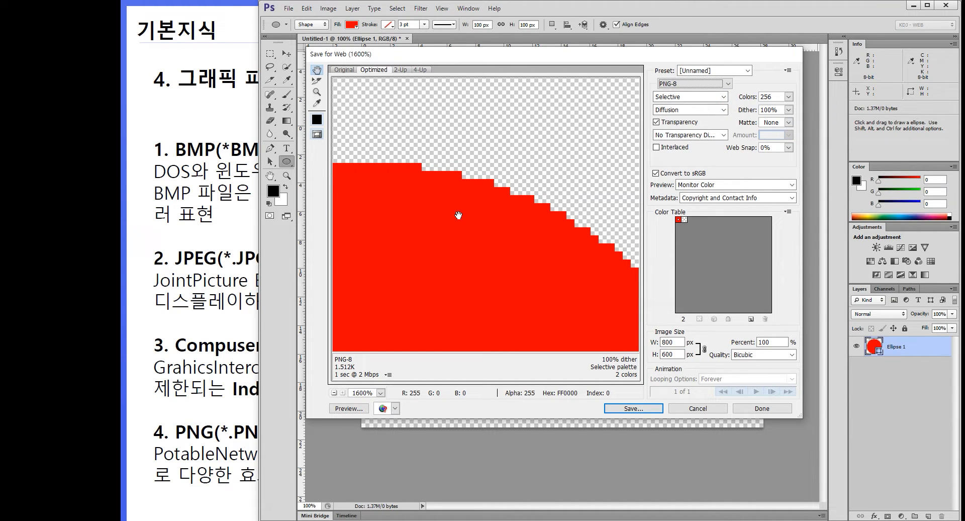
pyautogui.scroll(-8, 458, 215)
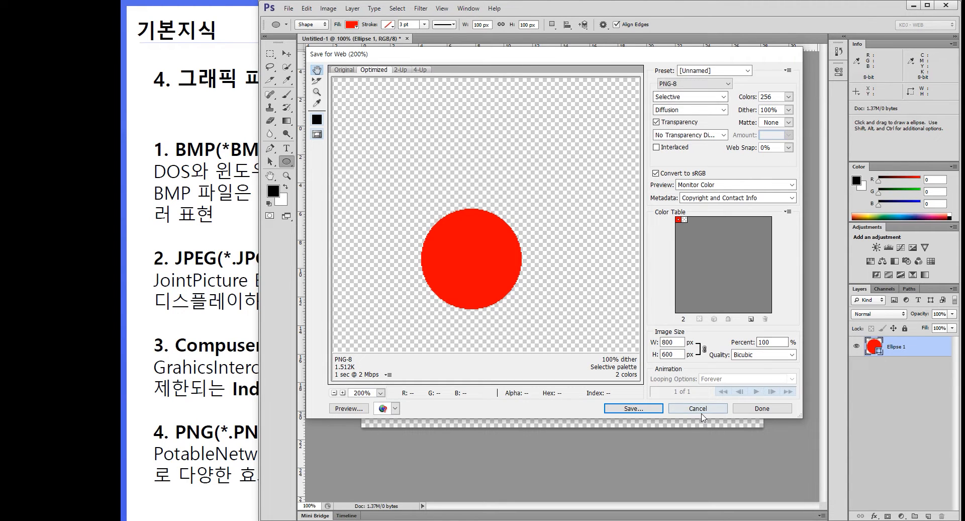
pyautogui.press('Escape')
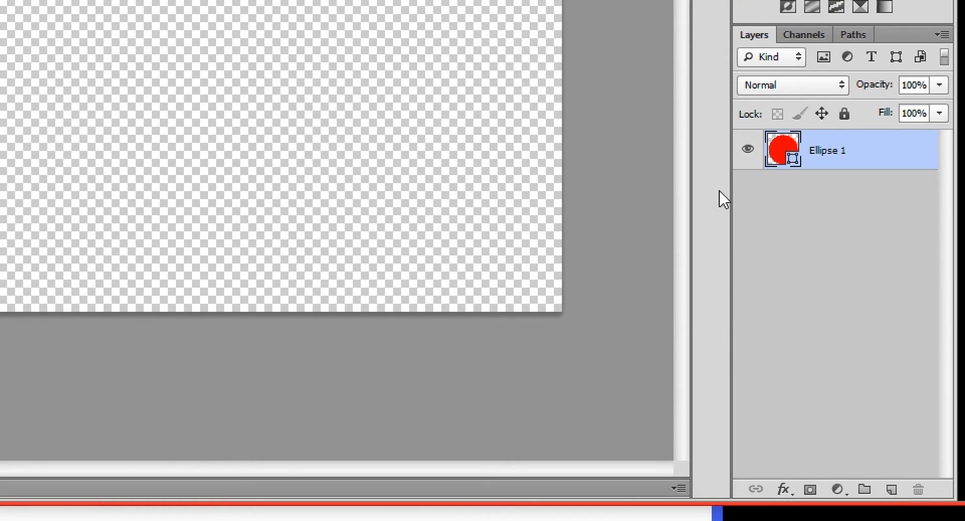
# Step: Add a Drop Shadow effect with the default settings to the Ellipse 1 layer
pyautogui.click(784, 489)
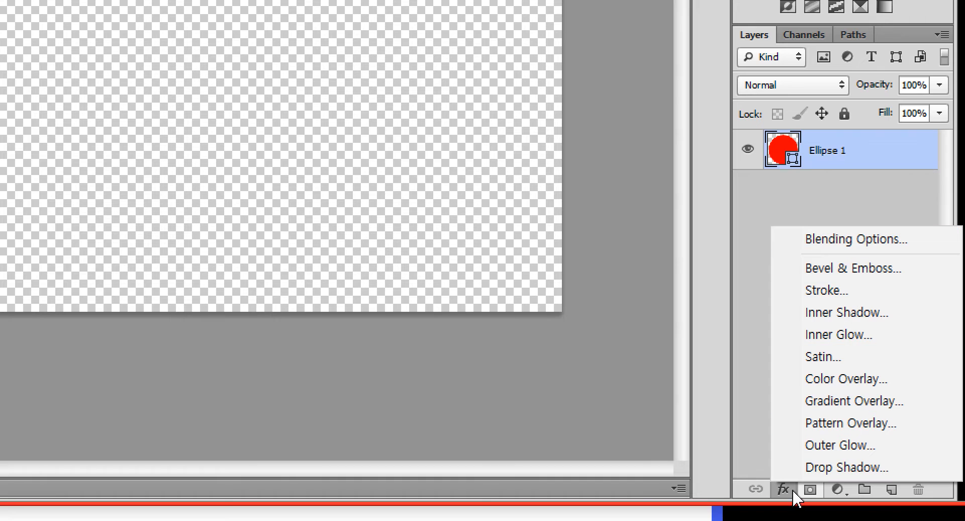
pyautogui.click(835, 467)
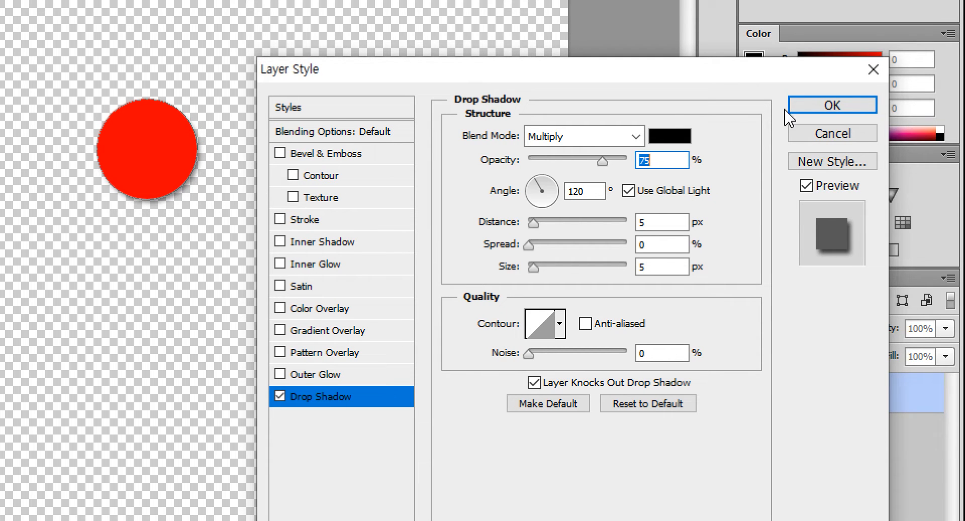
pyautogui.click(799, 103)
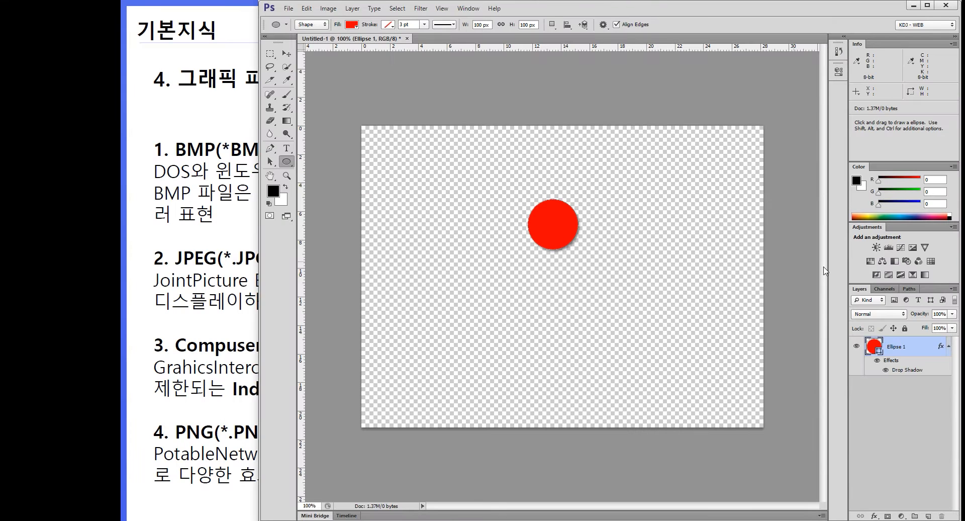
# Step: Open Save for Web and inspect the circle's shadowed edge in the JPEG preview at 600%
pyautogui.click(289, 8)
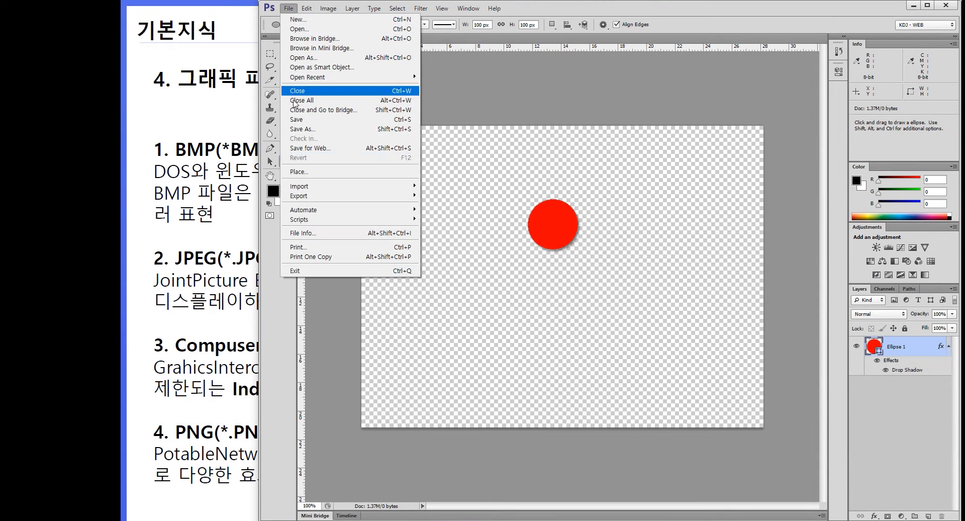
pyautogui.click(310, 148)
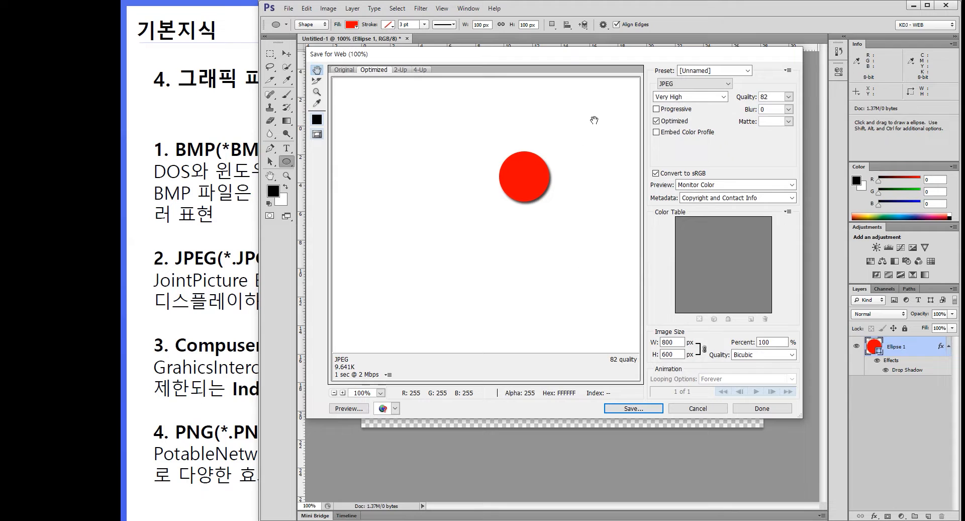
pyautogui.keyDown('ctrl'); pyautogui.click(515, 198); pyautogui.keyUp('ctrl')
pyautogui.keyDown('ctrl'); pyautogui.click(516, 198); pyautogui.keyUp('ctrl')
pyautogui.moveTo(430, 279); pyautogui.dragTo(591, 158)
pyautogui.keyDown('ctrl'); pyautogui.click(544, 186); pyautogui.keyUp('ctrl')
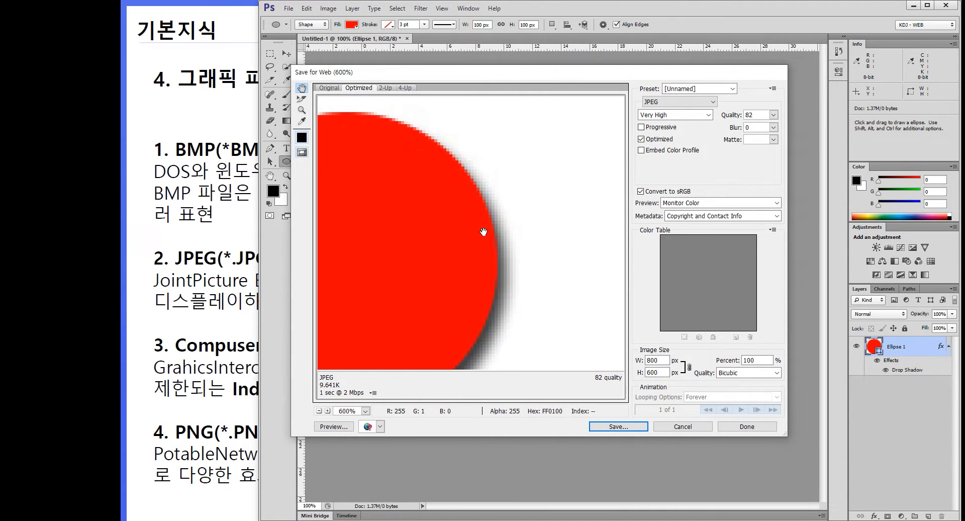
pyautogui.moveTo(483, 232); pyautogui.dragTo(511, 245)
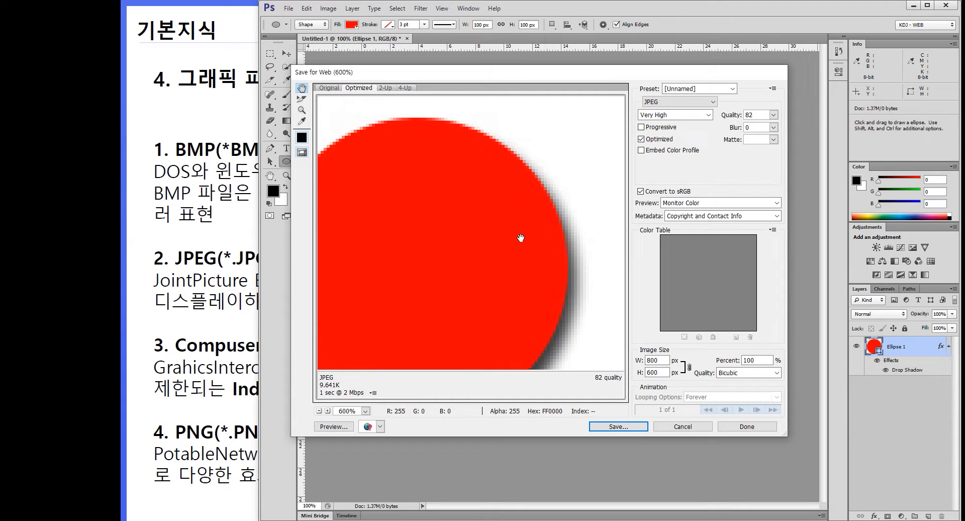
# Step: Preview the shadowed circle as GIF, comparing a Black matte with matte None
pyautogui.click(678, 101)
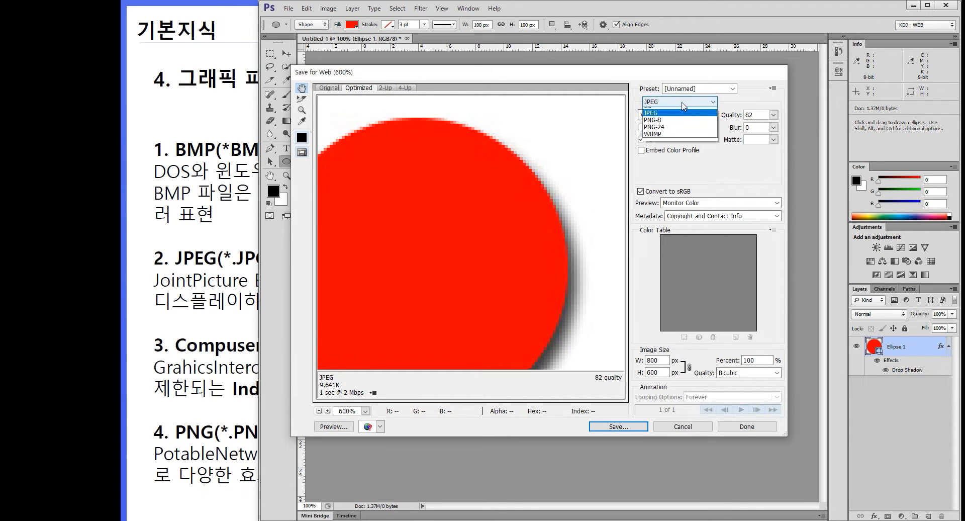
pyautogui.click(674, 109)
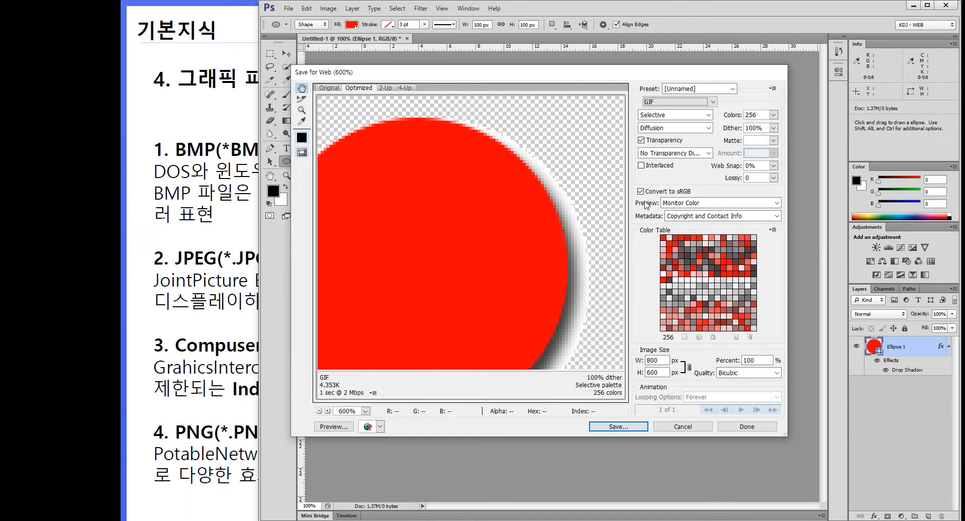
pyautogui.click(774, 141)
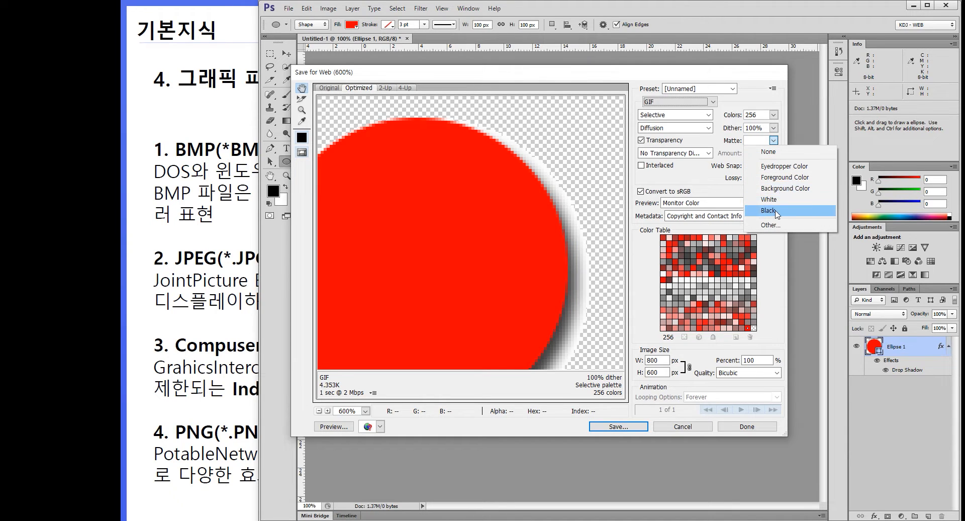
pyautogui.click(774, 210)
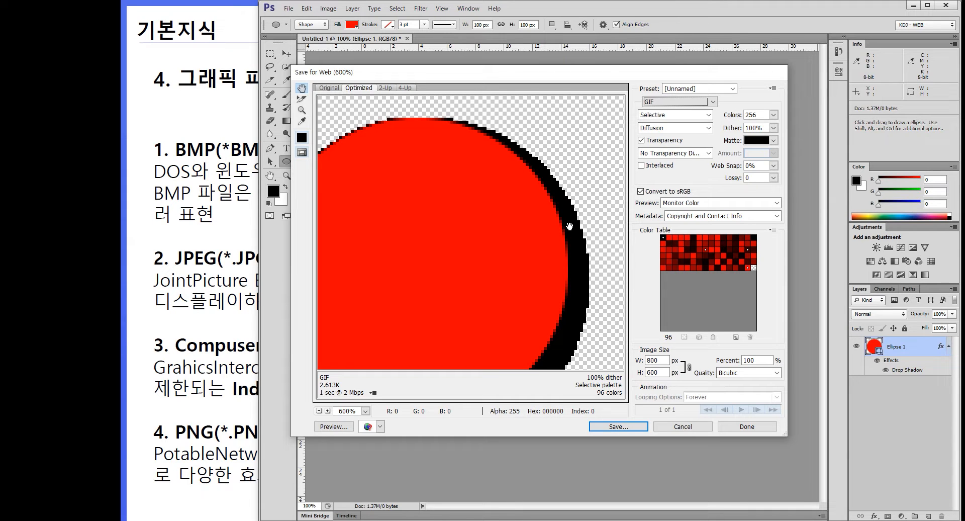
pyautogui.click(775, 141)
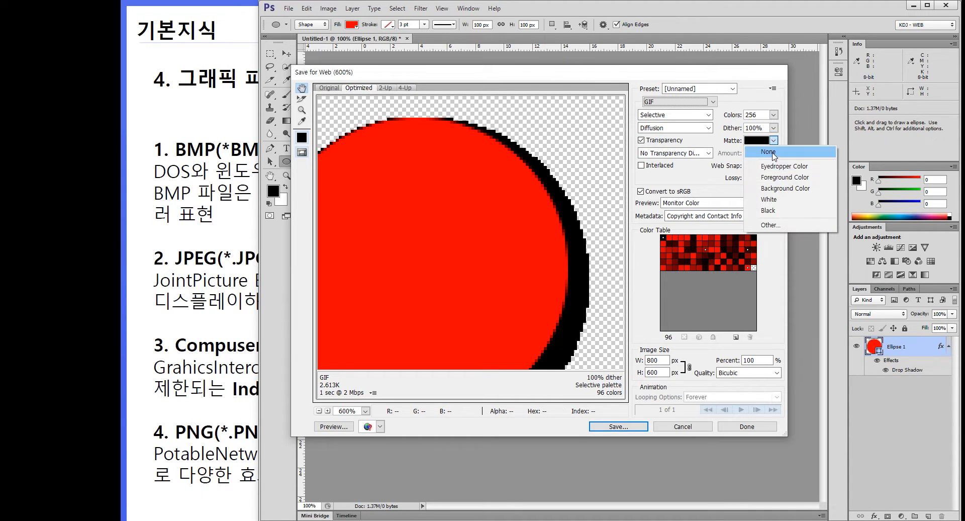
pyautogui.click(773, 153)
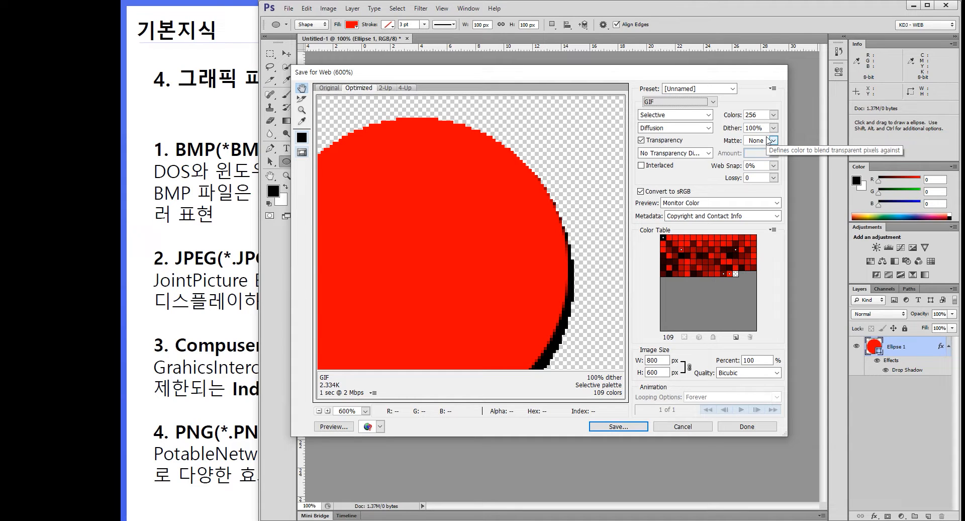
# Step: Preview the export as PNG-8 and as PNG-24, examining the shadow along the circle's edge in each
pyautogui.click(679, 101)
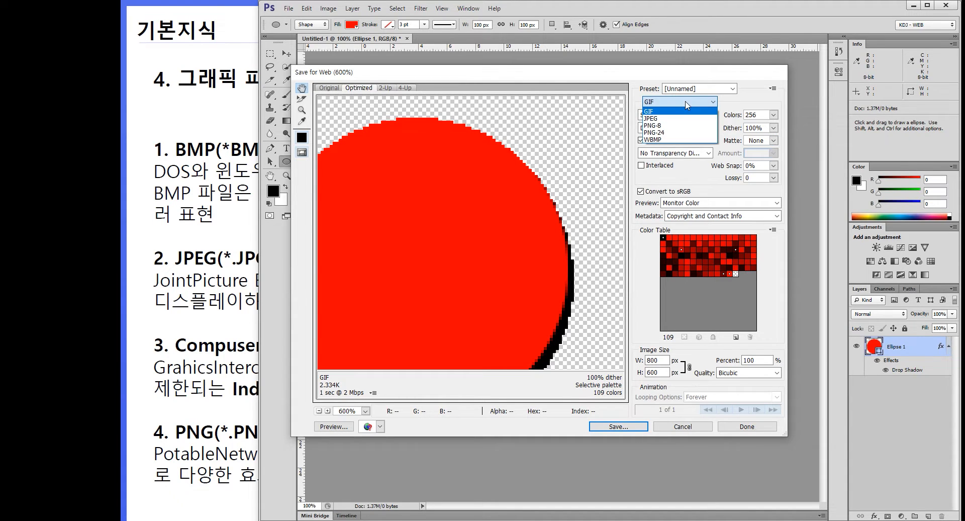
pyautogui.click(663, 127)
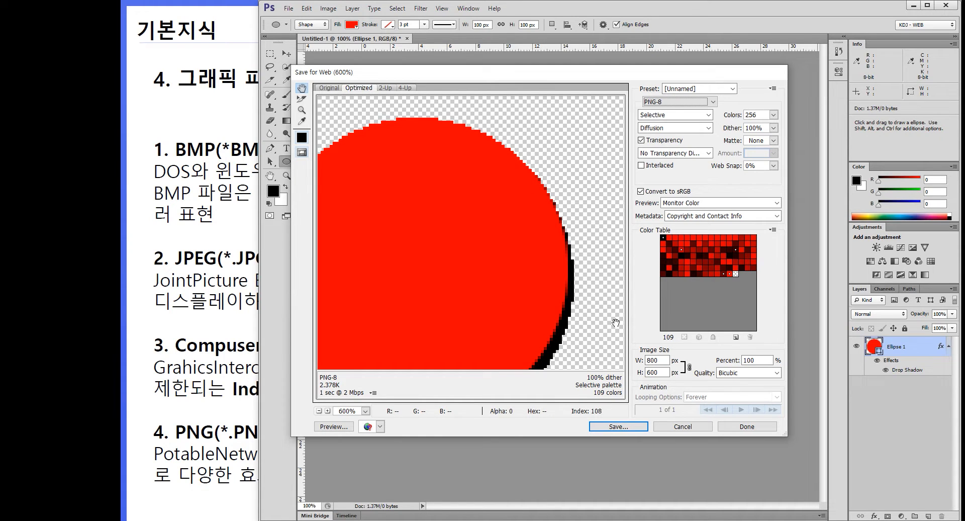
pyautogui.moveTo(604, 323); pyautogui.dragTo(584, 297)
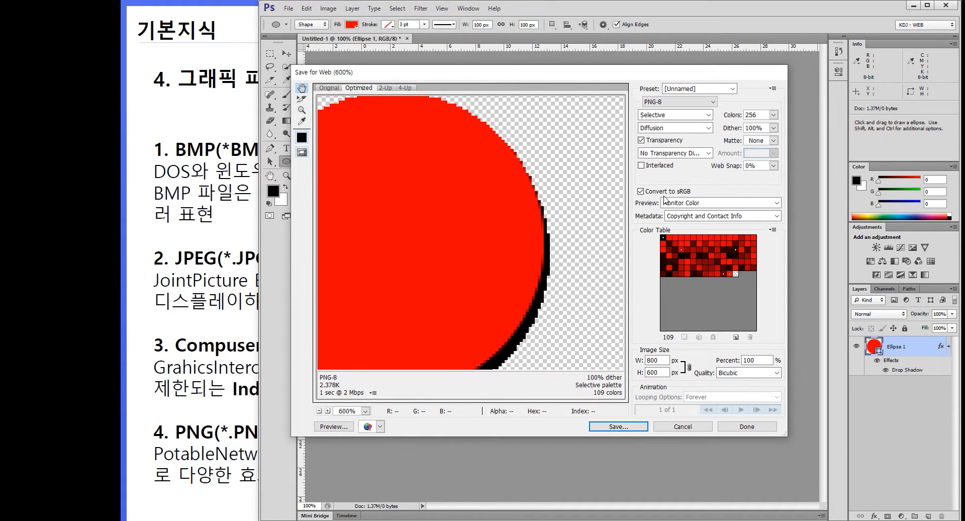
pyautogui.click(712, 102)
pyautogui.click(682, 133)
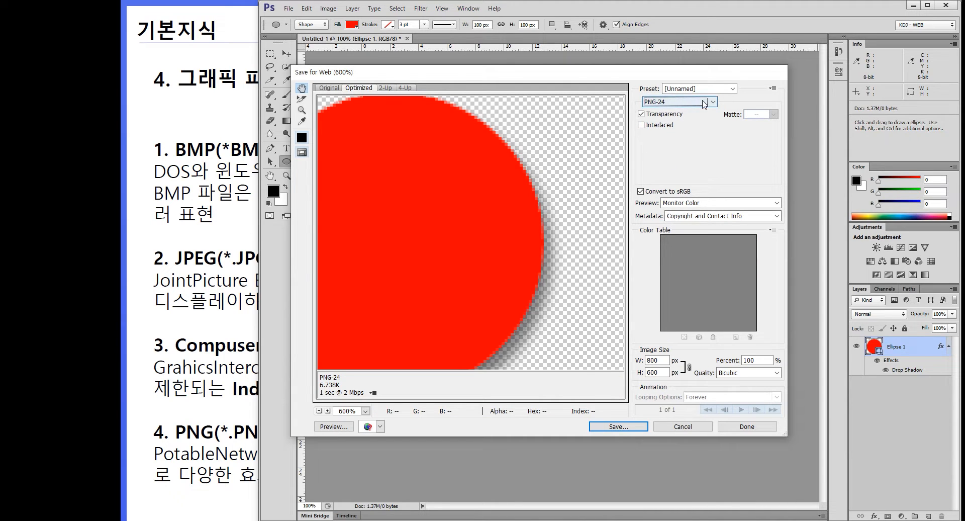
pyautogui.moveTo(560, 155); pyautogui.dragTo(585, 184)
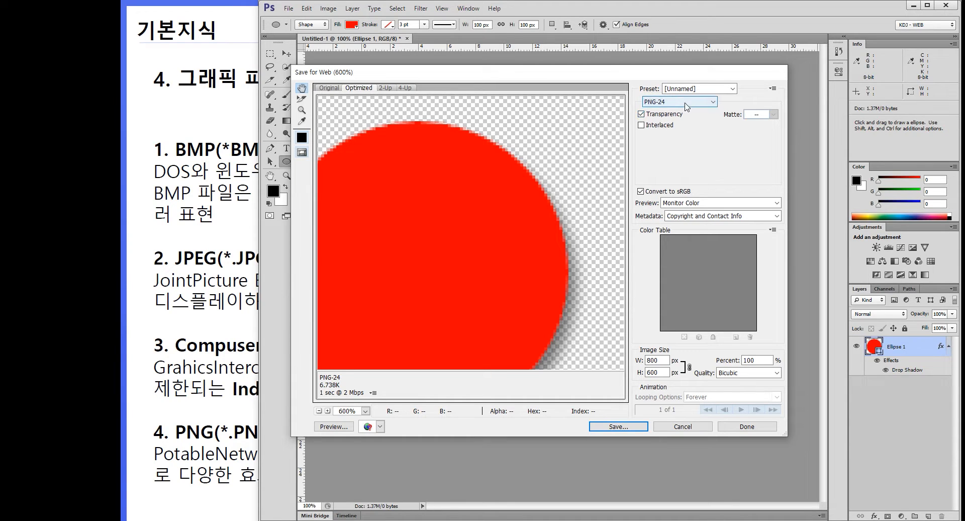
# Step: Compare the GIF, PNG-8 and PNG-24 previews of the shadow once more and cancel the web export
pyautogui.click(677, 102)
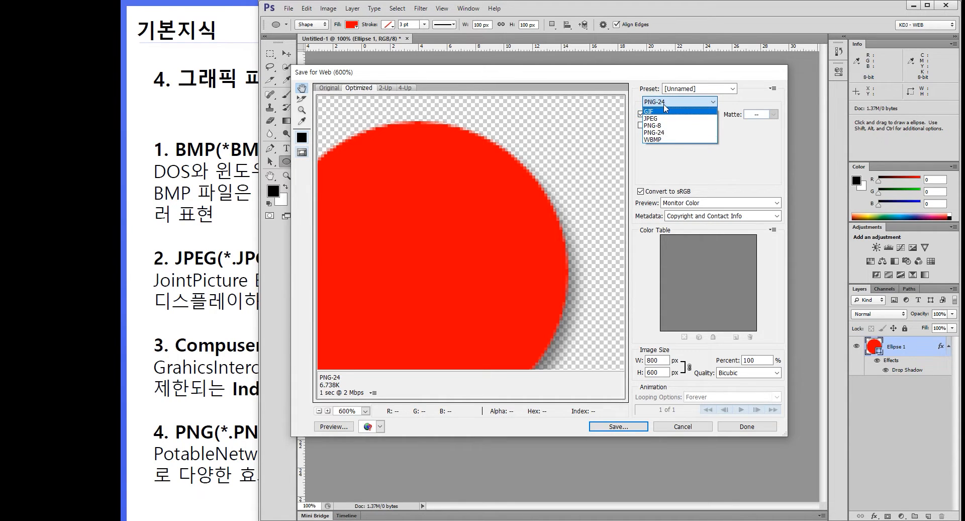
pyautogui.click(665, 111)
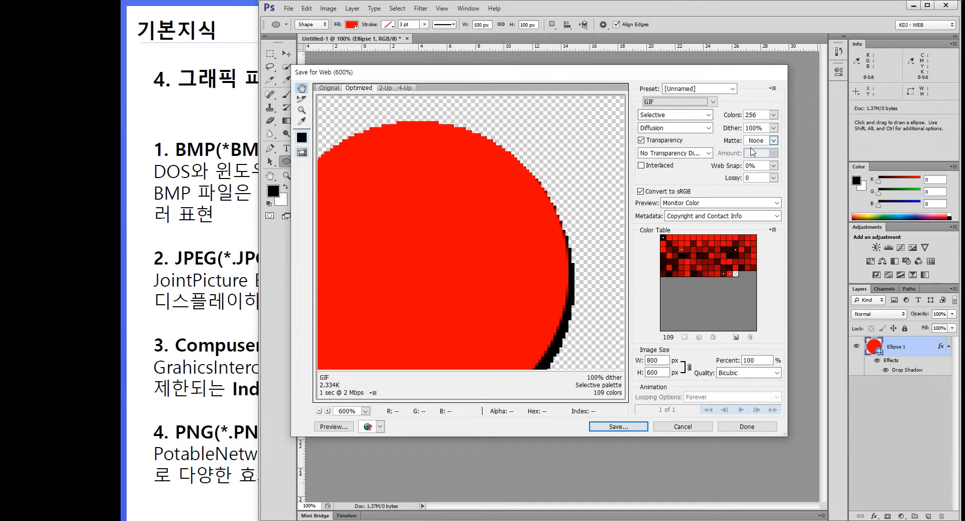
pyautogui.click(682, 103)
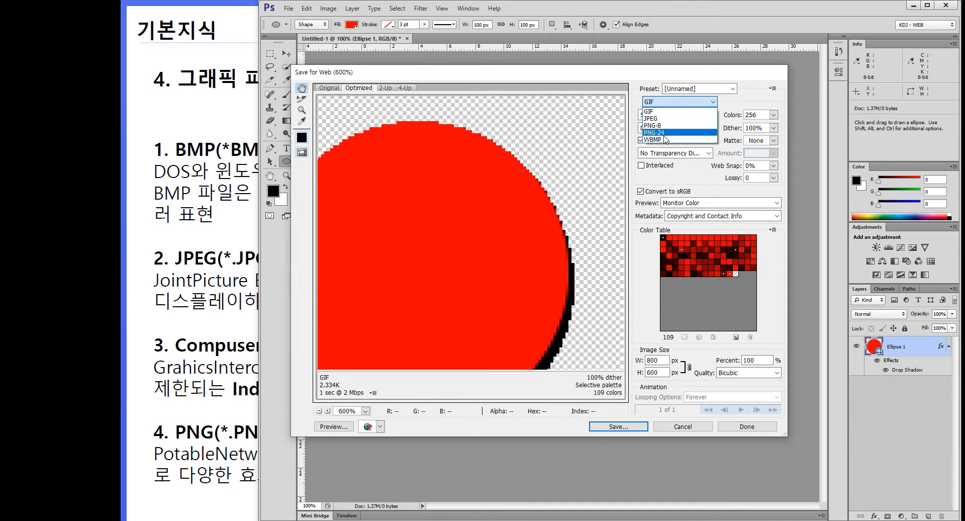
pyautogui.click(667, 126)
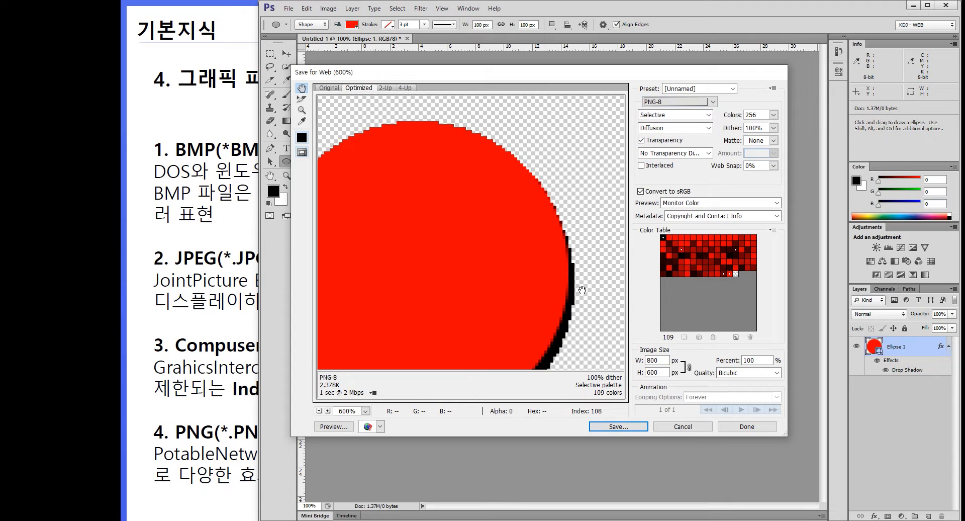
pyautogui.click(678, 102)
pyautogui.click(673, 133)
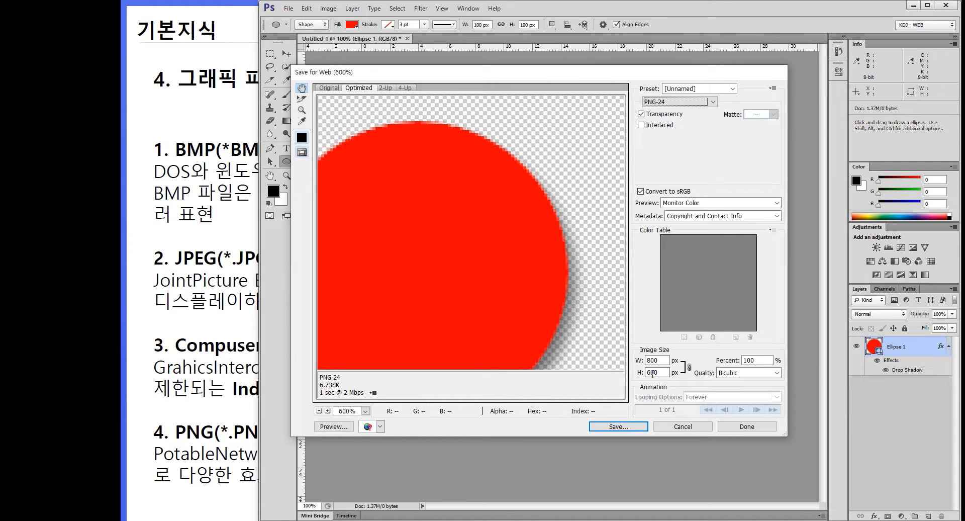
pyautogui.click(692, 426)
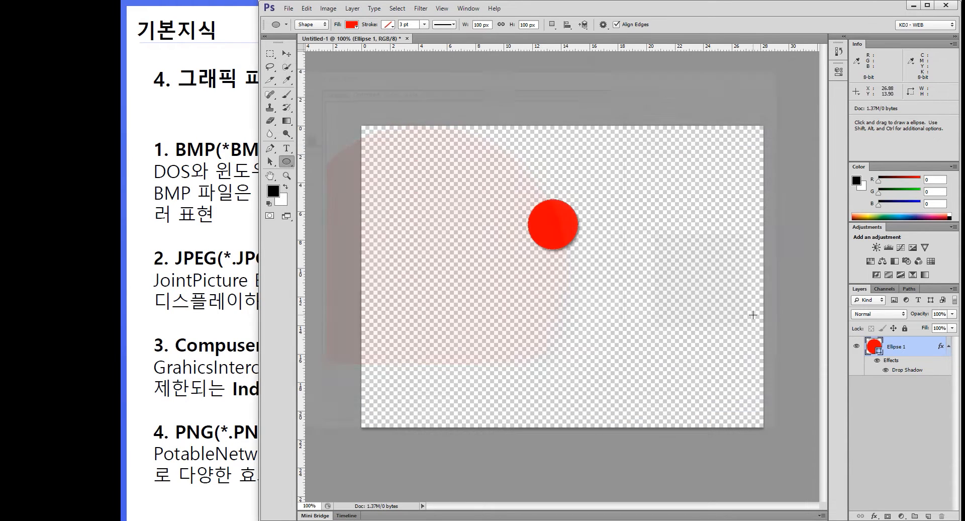
# Step: Minimize Photoshop to return to the presentation and advance to the next slide on graphic file types
pyautogui.click(911, 6)
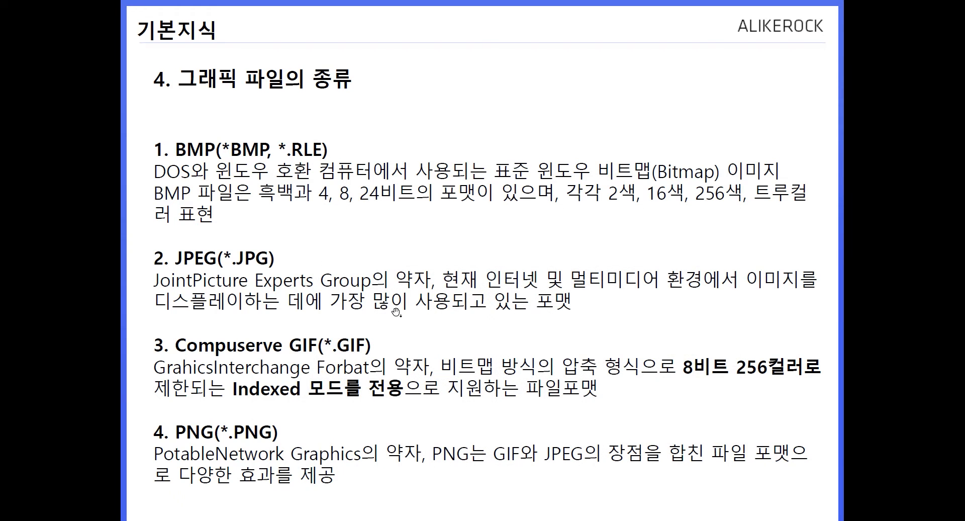
pyautogui.click(397, 312)
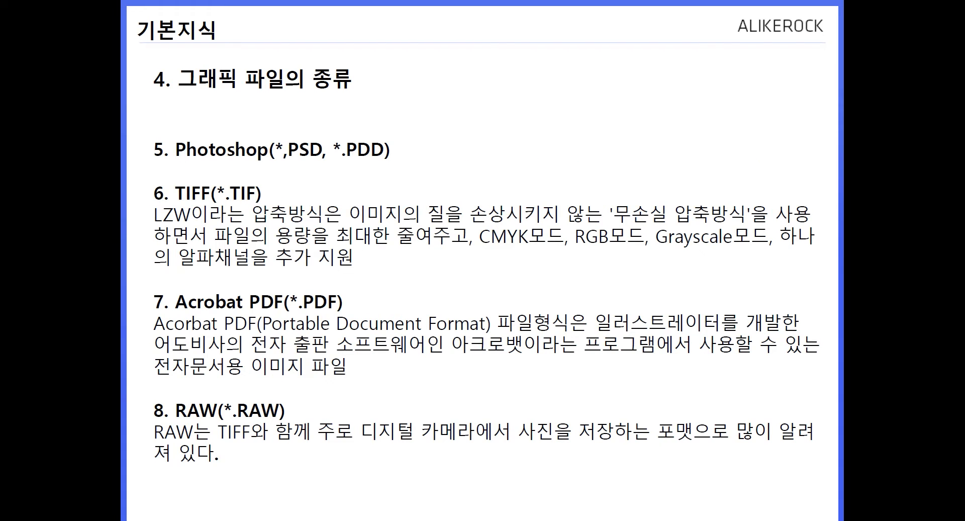
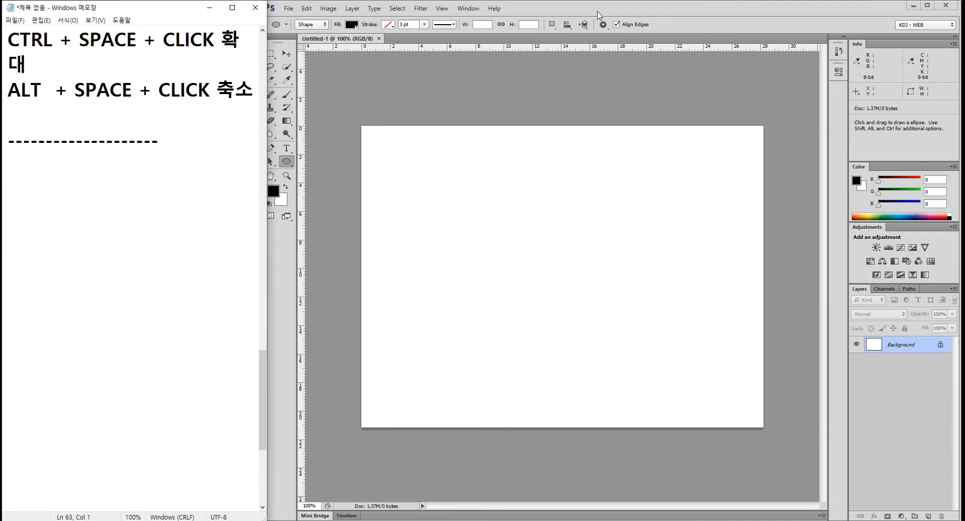
# Step: Circle the toolbox, the panel column and the options bar in red with the screen pen, and clear the drawings
pyautogui.click(599, 13)
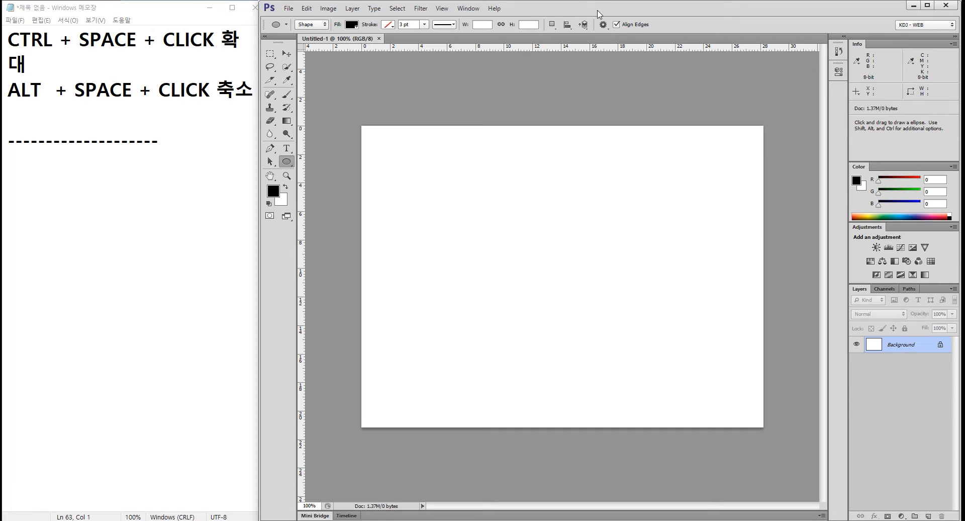
pyautogui.hotkey('ctrl', '2')
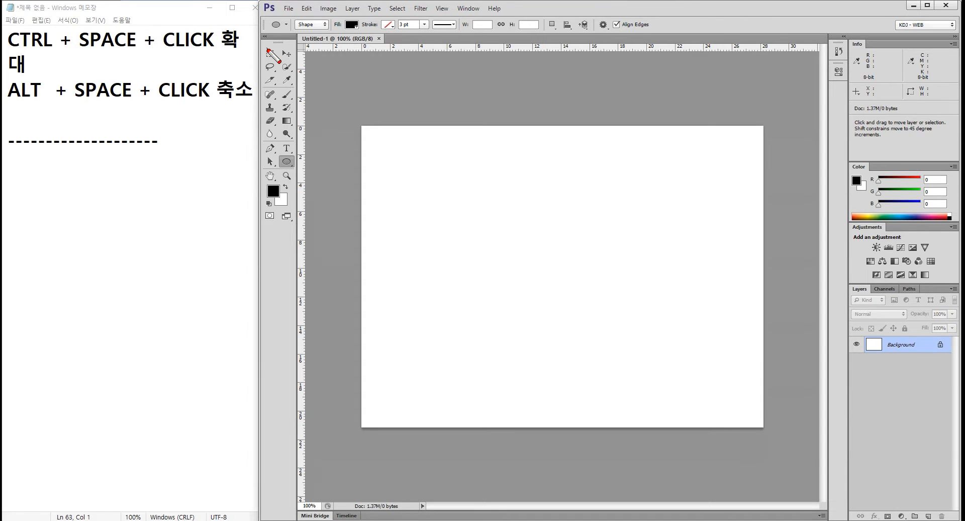
pyautogui.moveTo(263, 38); pyautogui.dragTo(300, 246)
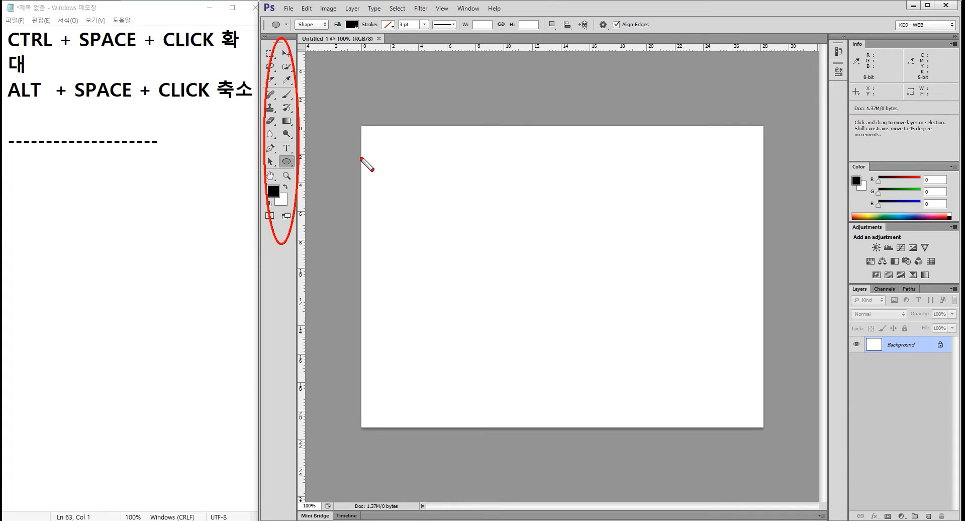
pyautogui.moveTo(846, 37)
pyautogui.mouseDown()
pyautogui.moveTo(900, 287)
pyautogui.moveTo(959, 397)
pyautogui.mouseUp()
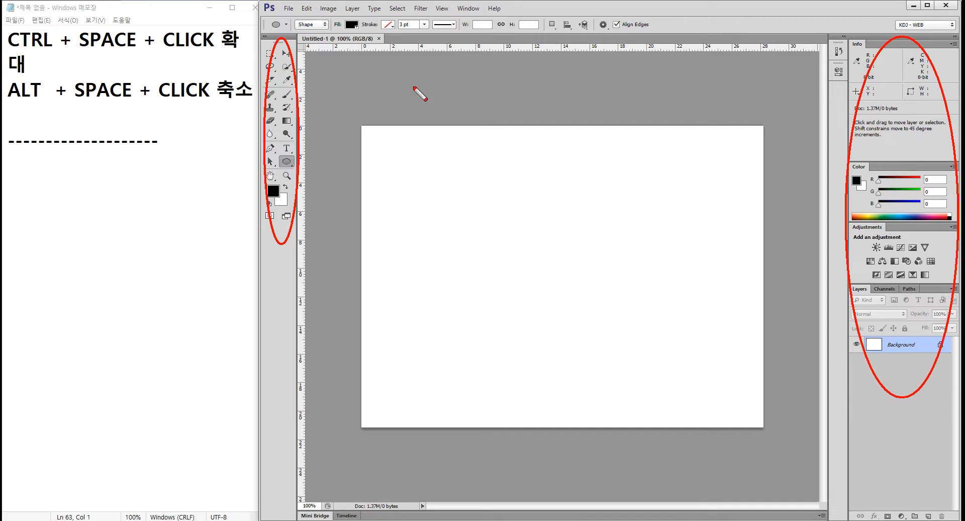
pyautogui.moveTo(303, 47)
pyautogui.mouseDown()
pyautogui.moveTo(672, 45)
pyautogui.moveTo(685, 35)
pyautogui.mouseUp()
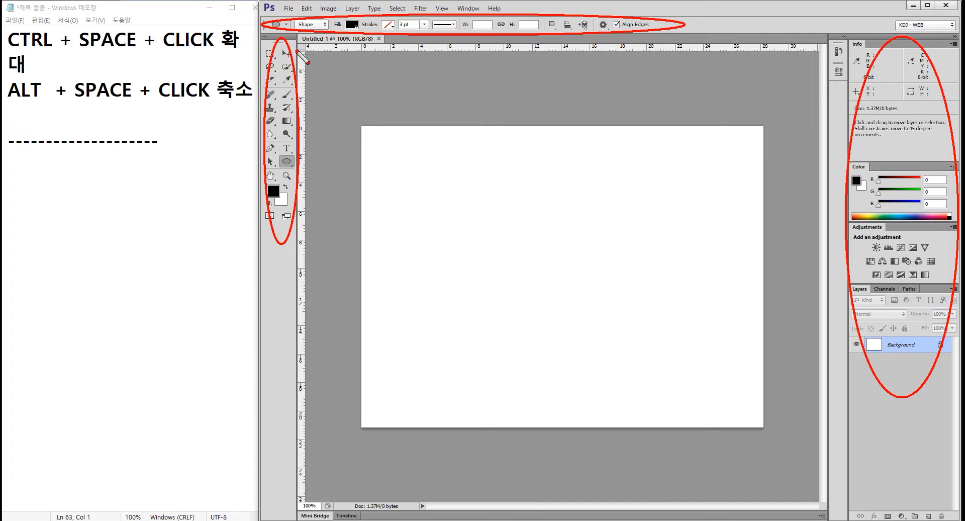
pyautogui.press('Escape')
# Step: Activate the Rectangular Marquee tool, pointing out the Move tool beside it in the enlarged toolbox
pyautogui.click(270, 53)
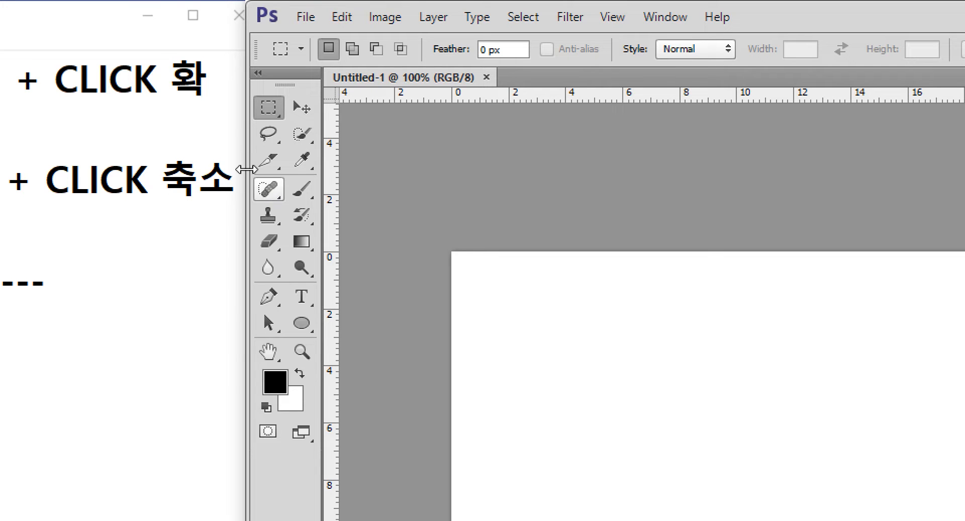
pyautogui.click(299, 106)
pyautogui.click(265, 114)
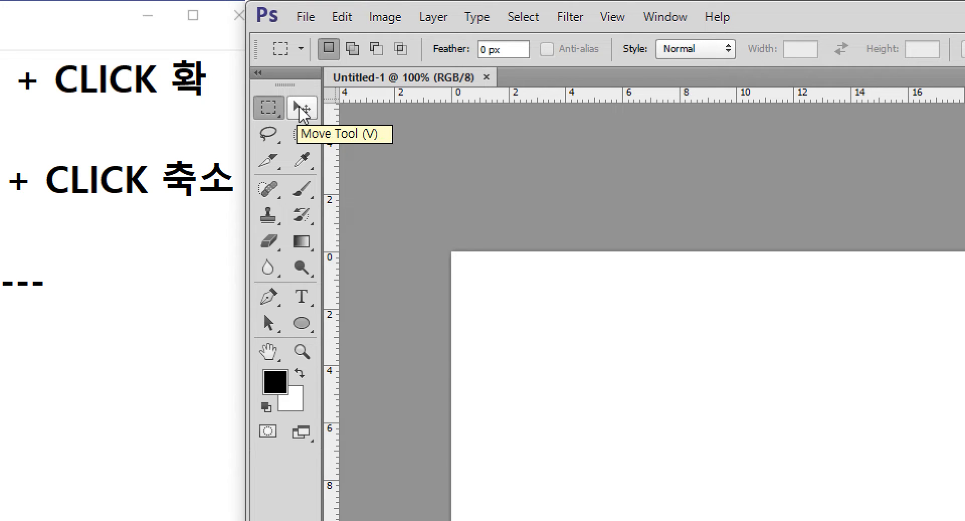
pyautogui.click(301, 107)
pyautogui.click(270, 113)
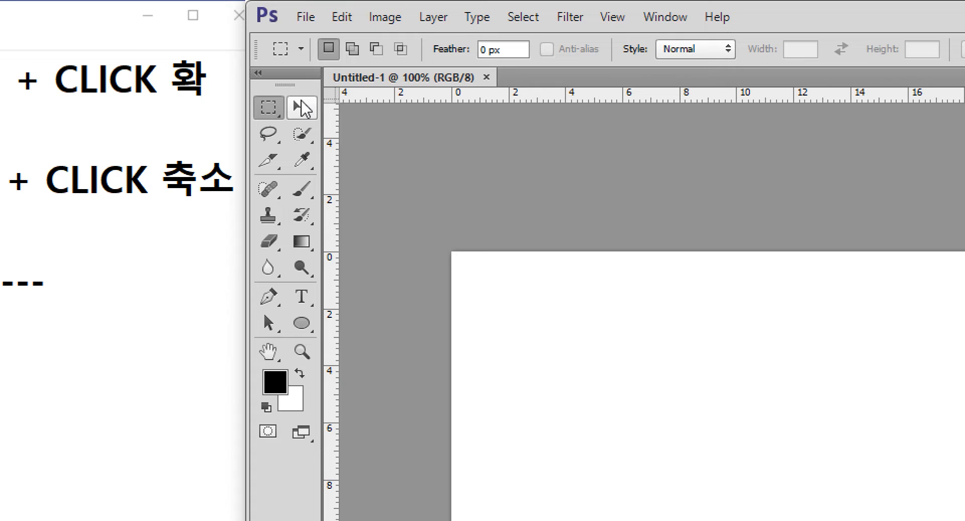
pyautogui.click(302, 106)
pyautogui.click(267, 111)
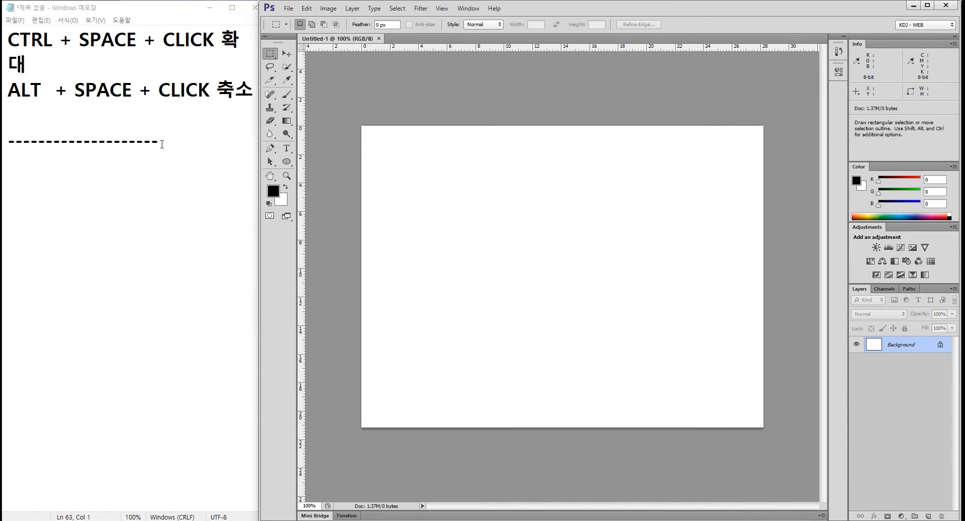
# Step: In the Notepad notes, add the lines "마키툴, marquee tool" and "선택.." beneath the dashed line
pyautogui.click(181, 158)
pyautogui.write('m')
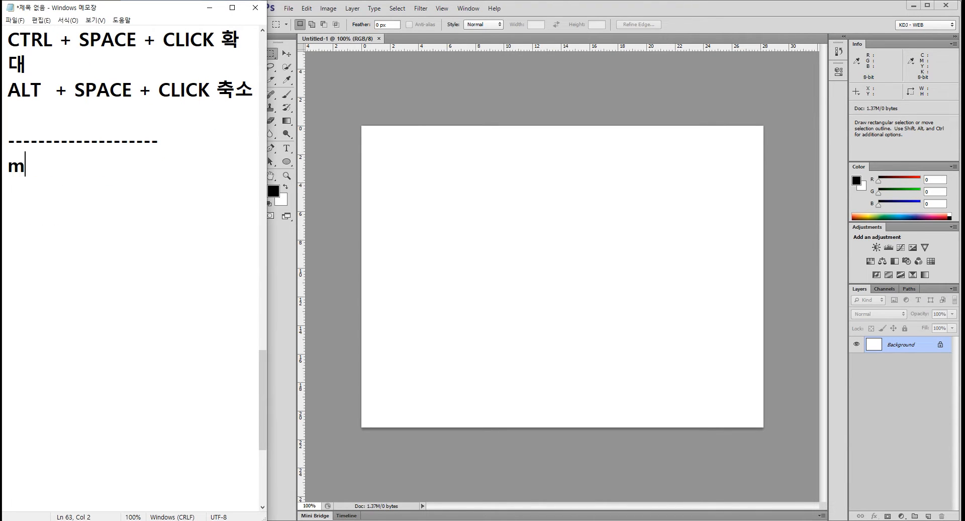
pyautogui.write('A')
pyautogui.press('BackSpace')
pyautogui.press('BackSpace')
pyautogui.write('m')
pyautogui.press('BackSpace')
pyautogui.write('마키')
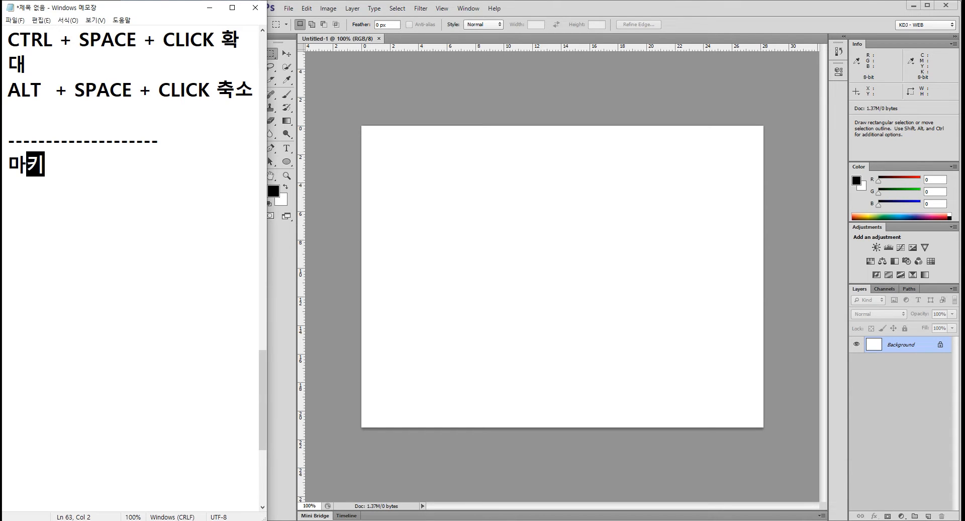
pyautogui.write('툴, ma')
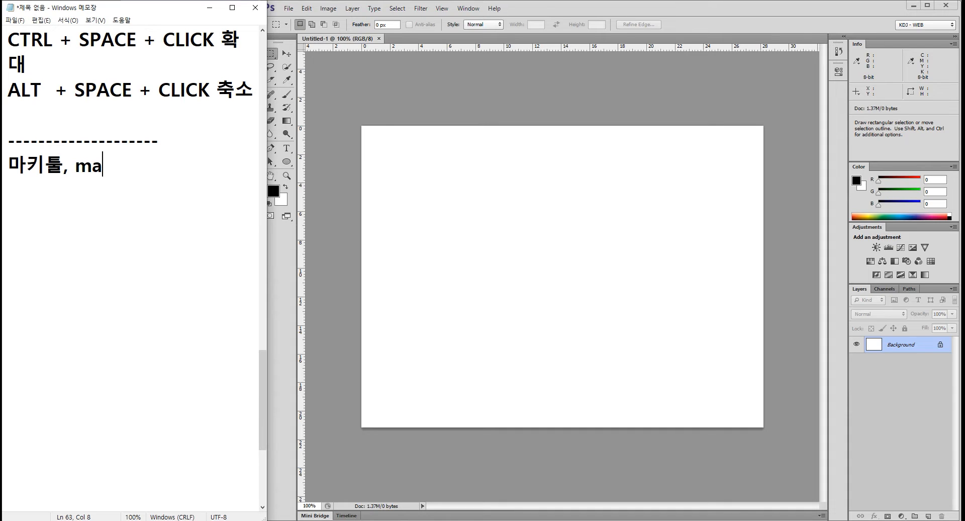
pyautogui.write('rquee')
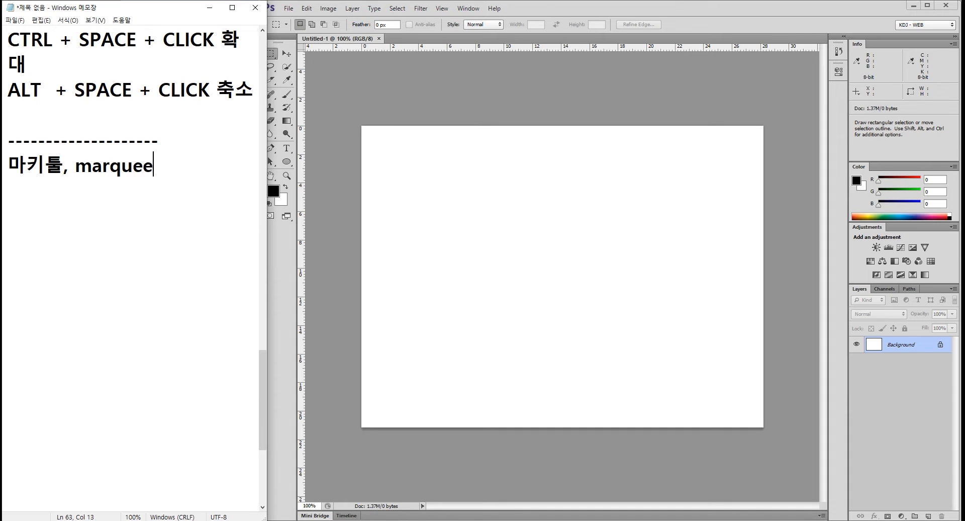
pyautogui.write(' tool')
pyautogui.press('Return')
pyautogui.write('서ㄴ택..')
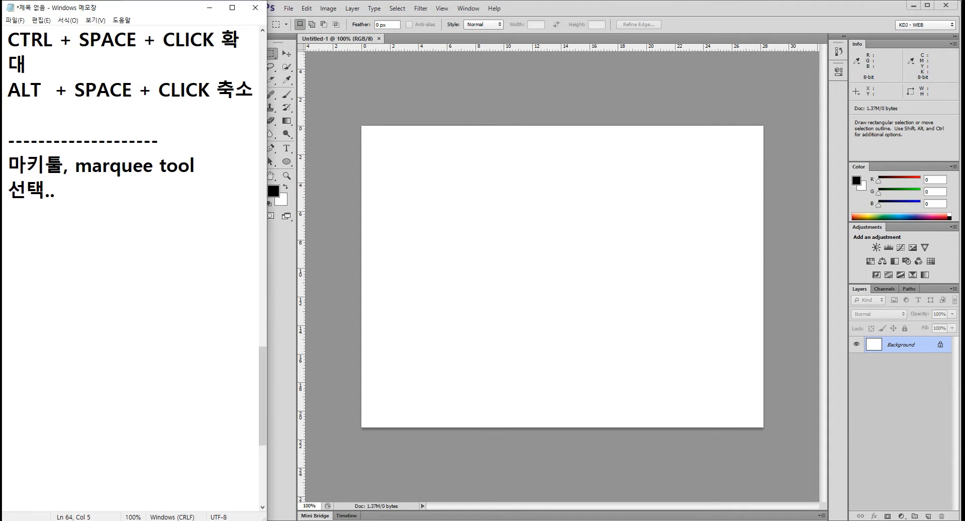
# Step: Switch back to Photoshop, bring up the PS01_src folder for a look, and close the blank Untitled-1 document
pyautogui.click(578, 7)
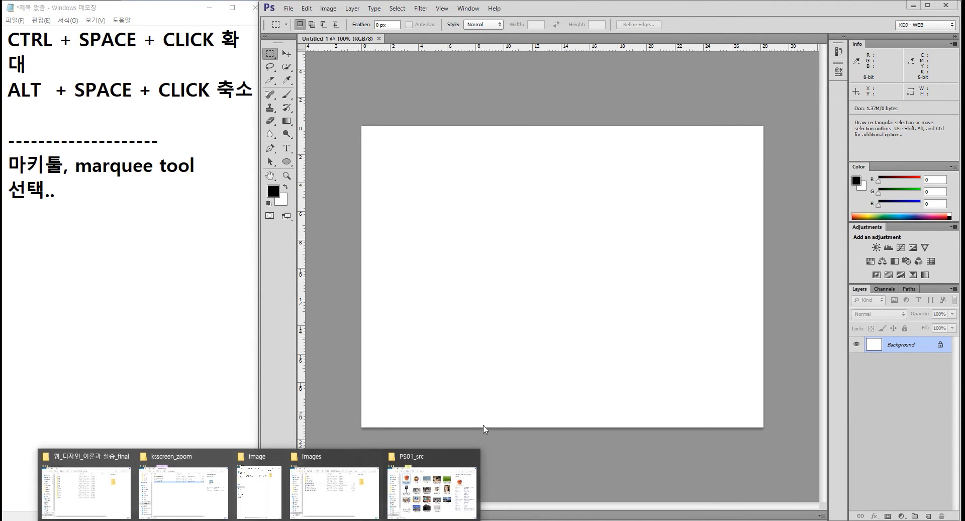
pyautogui.click(455, 475)
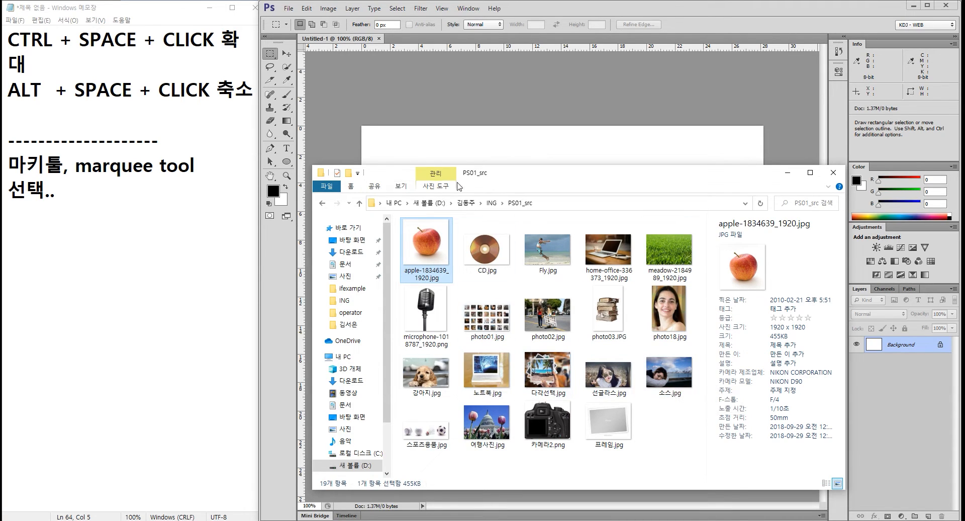
pyautogui.click(379, 39)
pyautogui.click(380, 39)
# Step: Open the laptop photo 노트북.jpg from the PS01_src folder
pyautogui.click(289, 8)
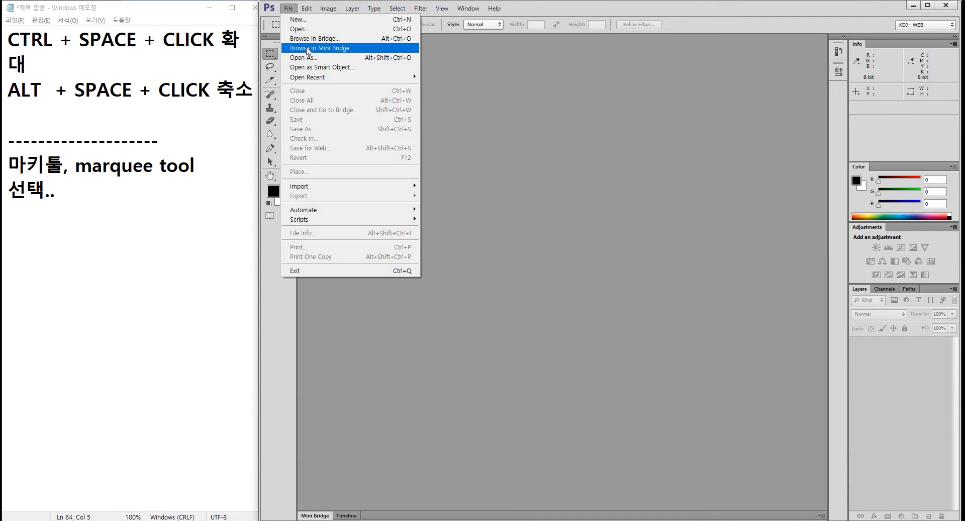
pyautogui.click(303, 28)
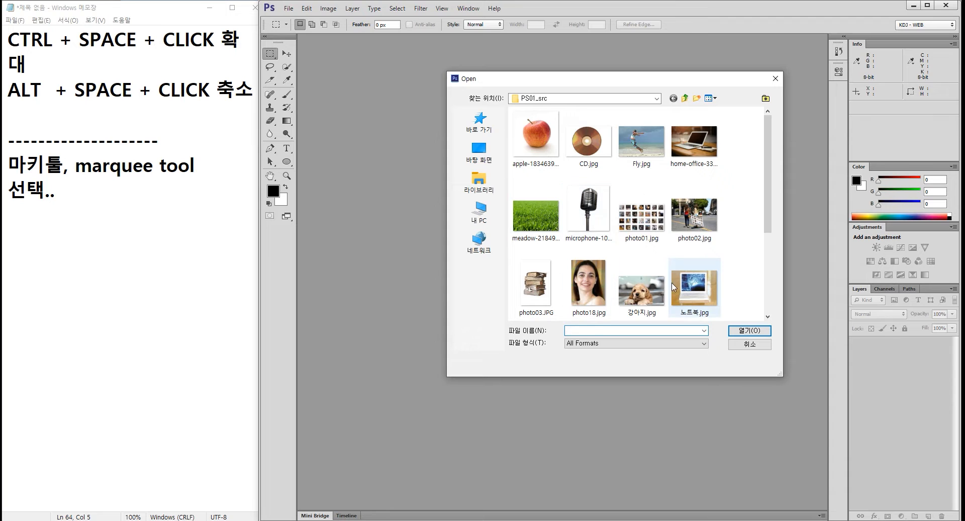
pyautogui.click(674, 287)
pyautogui.click(749, 331)
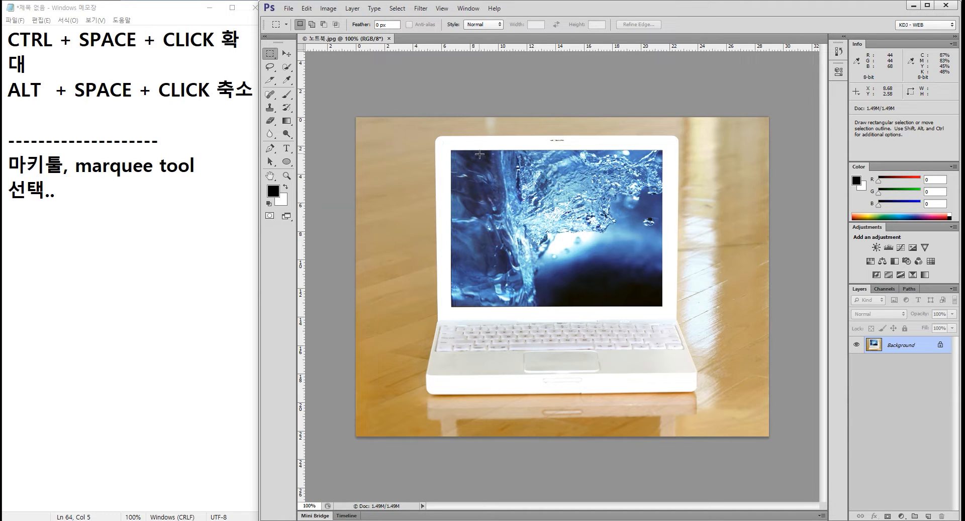
# Step: With the Rectangular Marquee tool, select the laptop's display image, about 14.9 by 11.1 cm
pyautogui.click(271, 59)
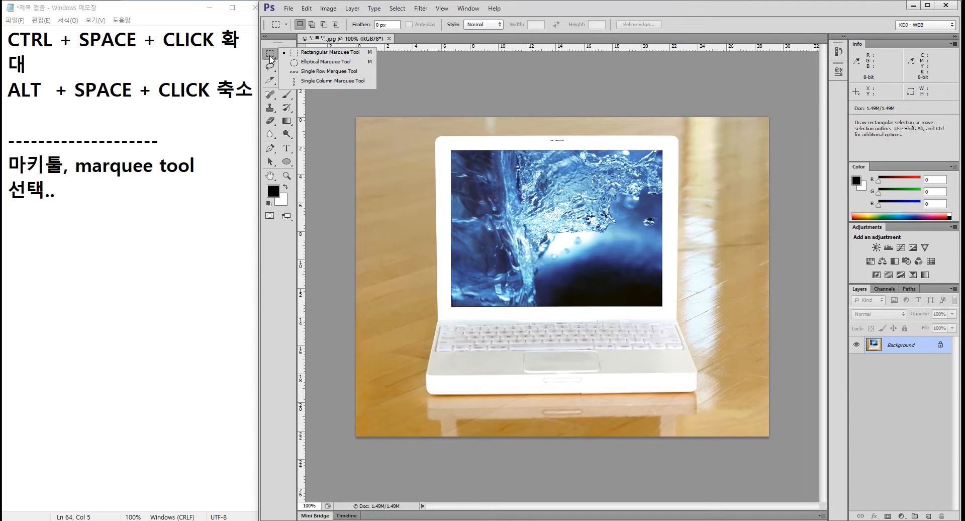
pyautogui.click(317, 54)
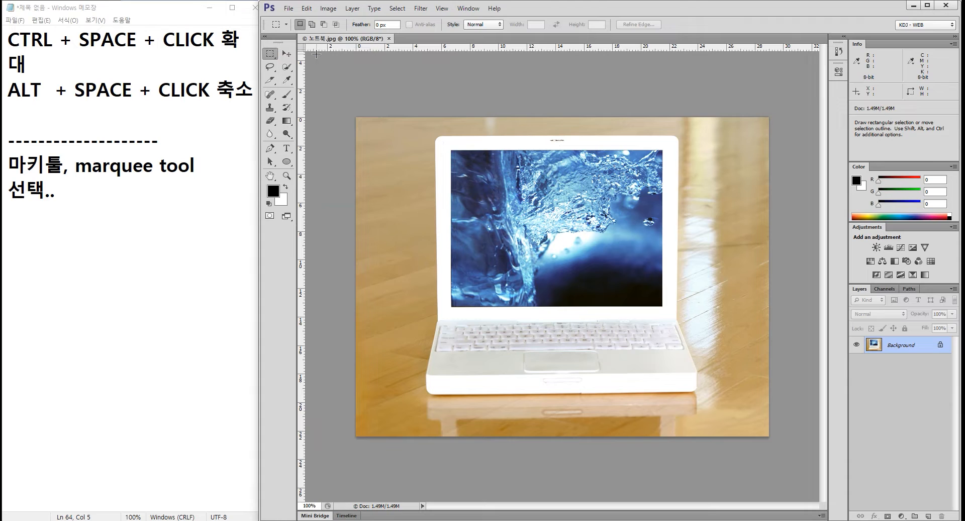
pyautogui.click(272, 56)
pyautogui.click(274, 58)
pyautogui.moveTo(451, 150); pyautogui.dragTo(662, 308)
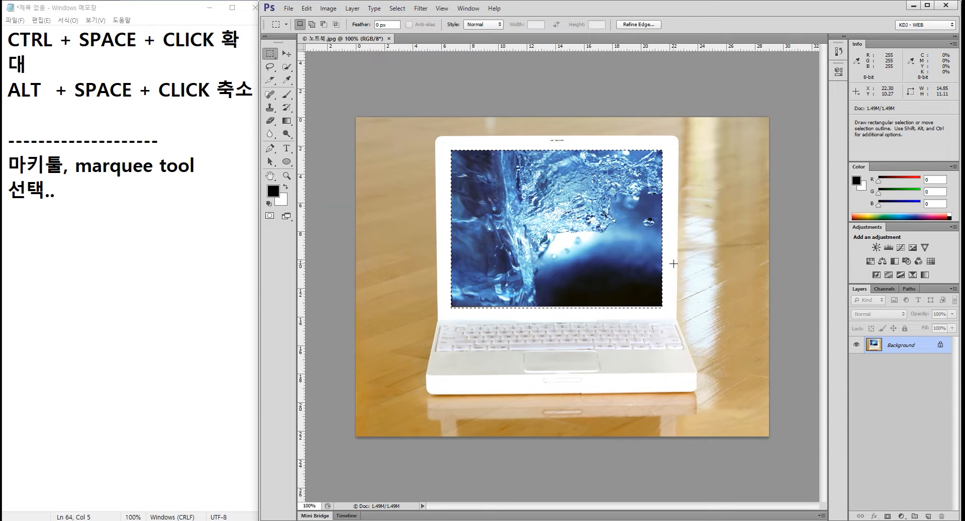
# Step: Draw and move trial rectangular selections of about 7.1 by 9.7 cm and 7.2 by 4.5 cm over the laptop's edge, and deselect
pyautogui.click(379, 139)
pyautogui.moveTo(379, 138)
pyautogui.mouseDown()
pyautogui.moveTo(457, 277)
pyautogui.moveTo(480, 276)
pyautogui.mouseUp()
pyautogui.moveTo(398, 158)
pyautogui.mouseDown()
pyautogui.moveTo(455, 231)
pyautogui.moveTo(427, 173)
pyautogui.mouseUp()
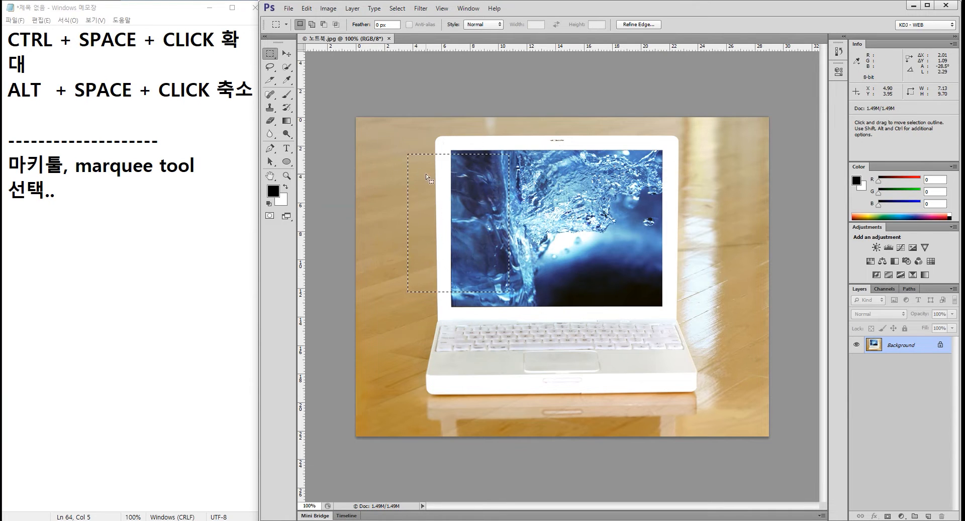
pyautogui.moveTo(373, 129)
pyautogui.mouseDown()
pyautogui.moveTo(476, 160)
pyautogui.moveTo(476, 191)
pyautogui.mouseUp()
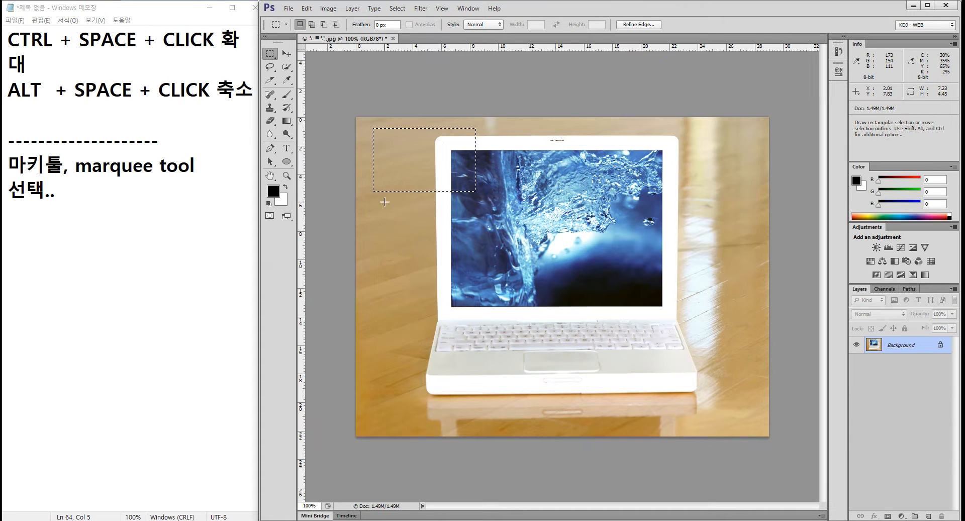
pyautogui.moveTo(377, 148); pyautogui.dragTo(396, 166)
pyautogui.click(399, 177)
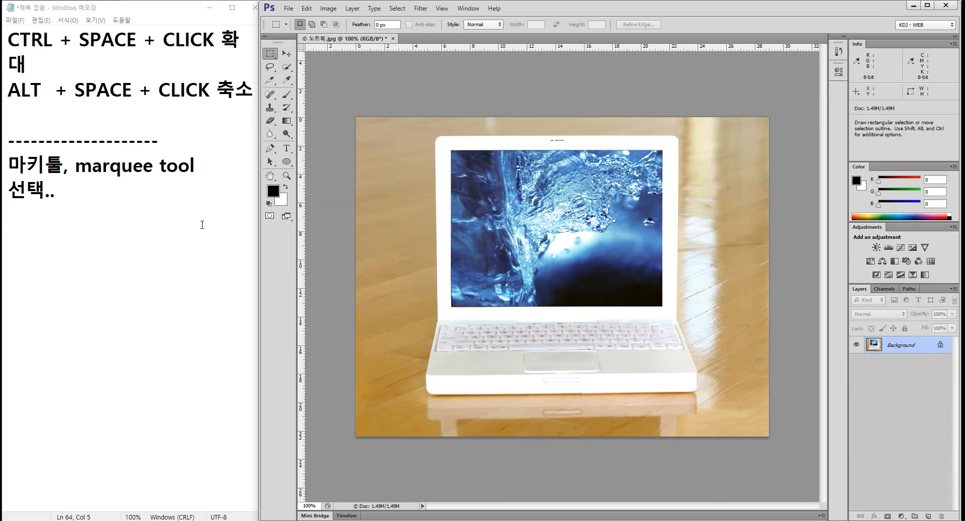
# Step: In the Notepad notes, leave a blank line under 선택.. and add the line "shift 45, 90, 수평, 수직"
pyautogui.click(202, 225)
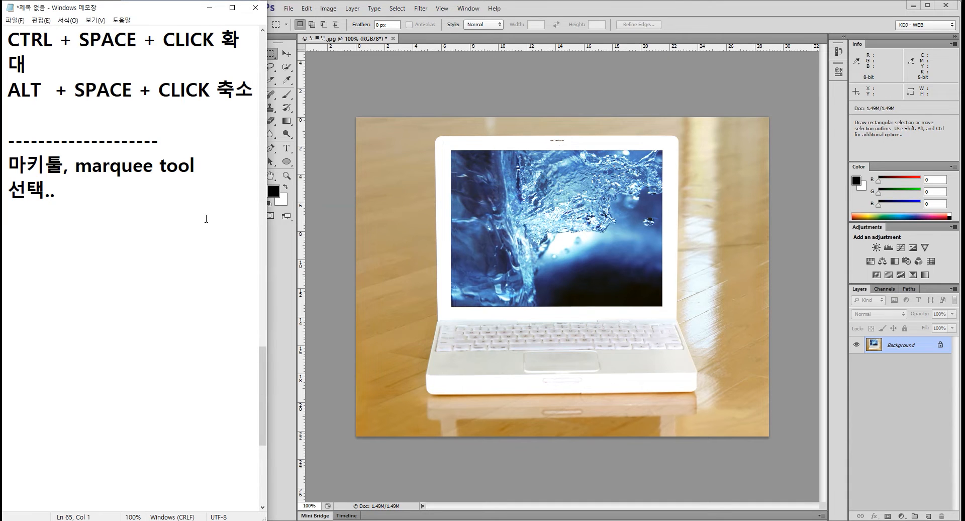
pyautogui.press('Return')
pyautogui.write('노')
pyautogui.press('BackSpace')
pyautogui.write('shift ')
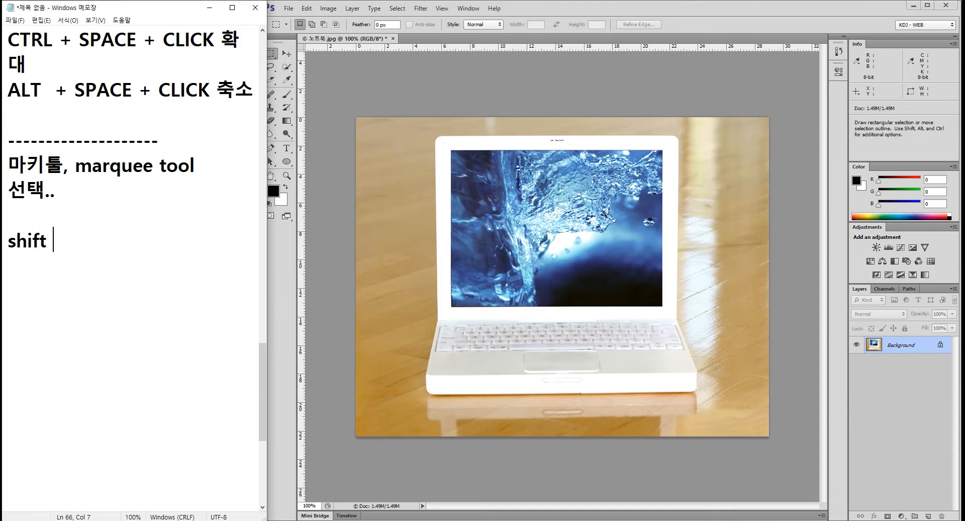
pyautogui.write('ㅅ')
pyautogui.press('BackSpace')
pyautogui.write('45, 90,')
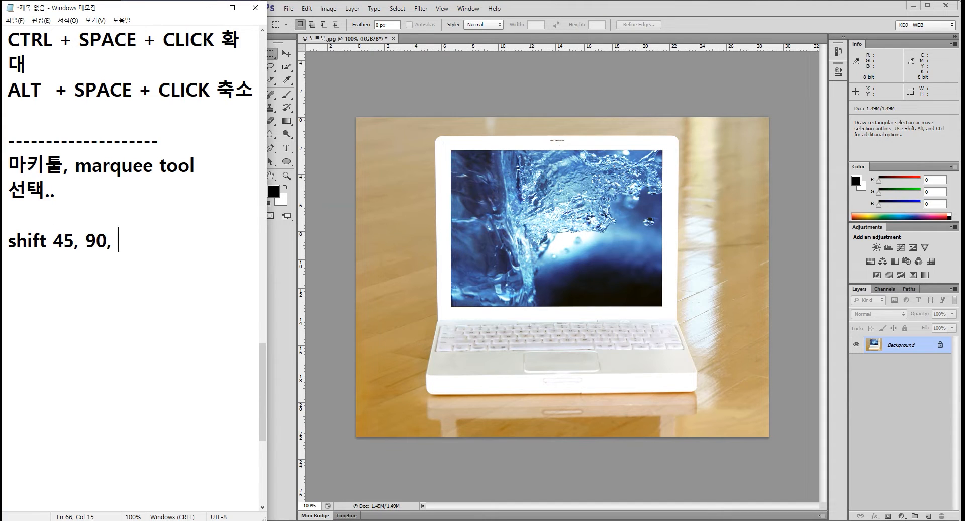
pyautogui.write(' ㅅ')
pyautogui.press('BackSpace')
pyautogui.write('9')
pyautogui.press('BackSpace')
pyautogui.write('수평, 수직')
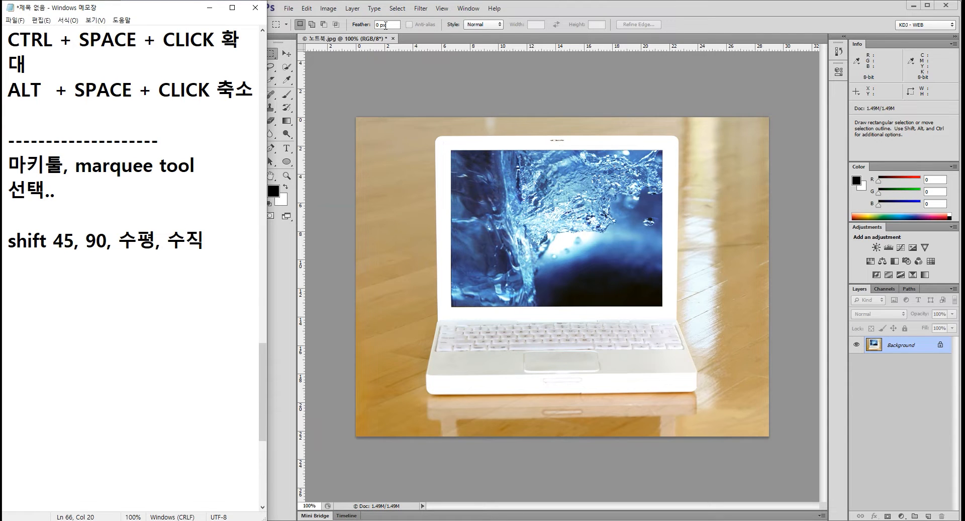
# Step: In Photoshop, draw a constrained square selection of about 10.8 cm across the laptop's edge, and deselect it
pyautogui.click(360, 37)
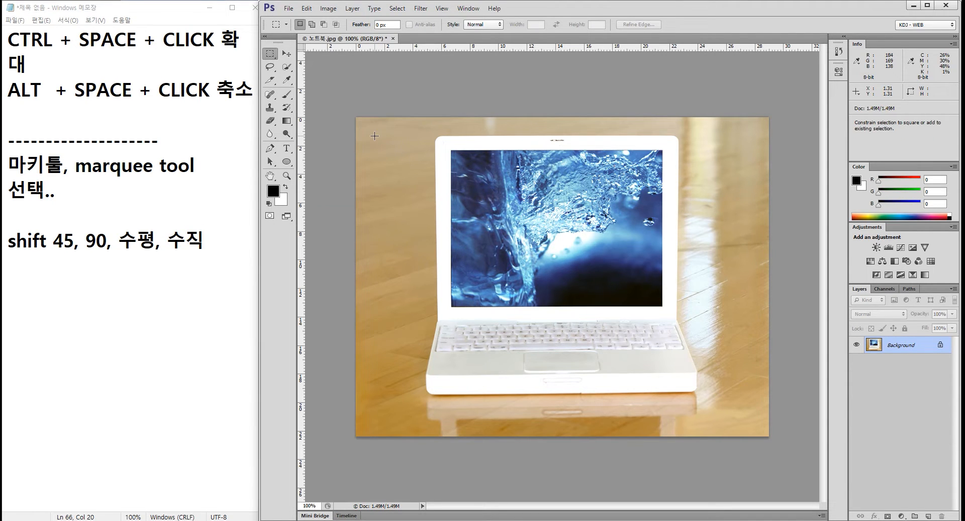
pyautogui.moveTo(375, 135); pyautogui.dragTo(572, 278)
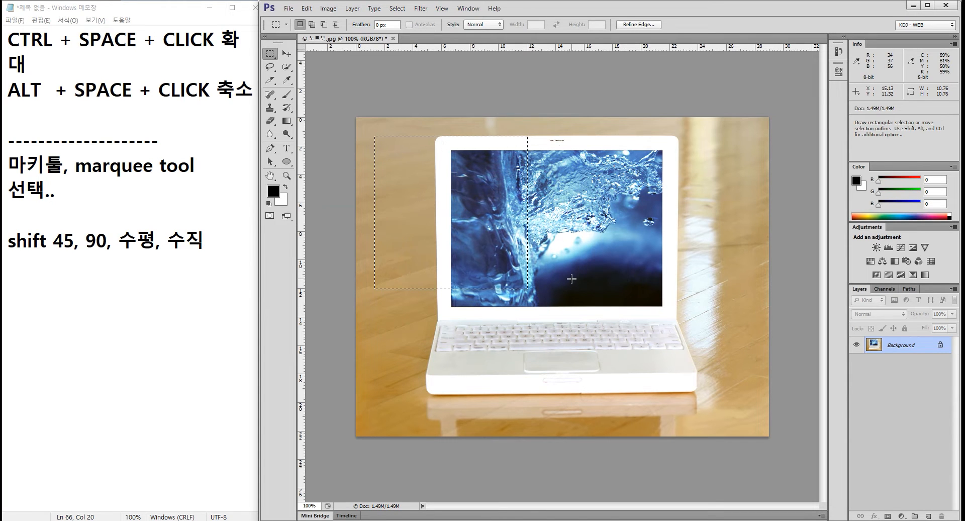
pyautogui.click(571, 278)
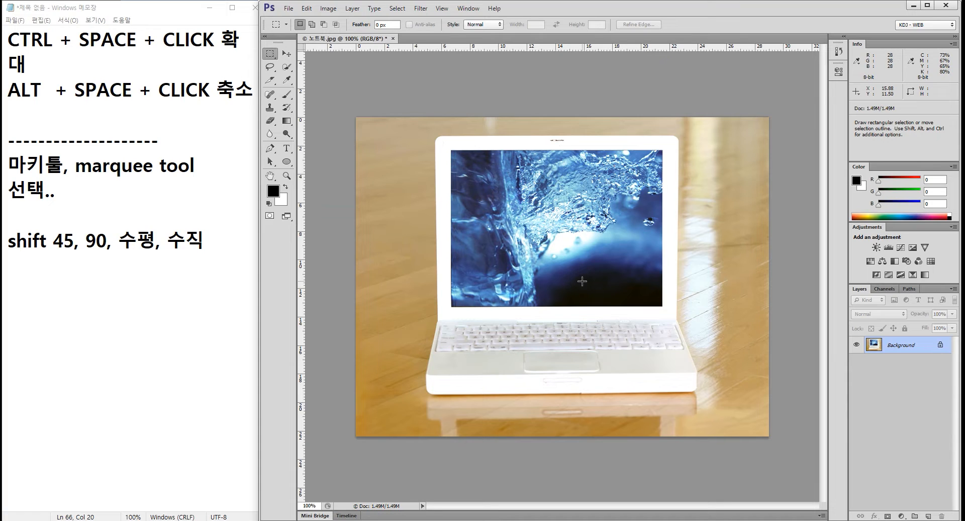
# Step: Add a line reading "alt" below the shift line in the Notepad notes
pyautogui.click(214, 255)
pyautogui.write('ㅁ')
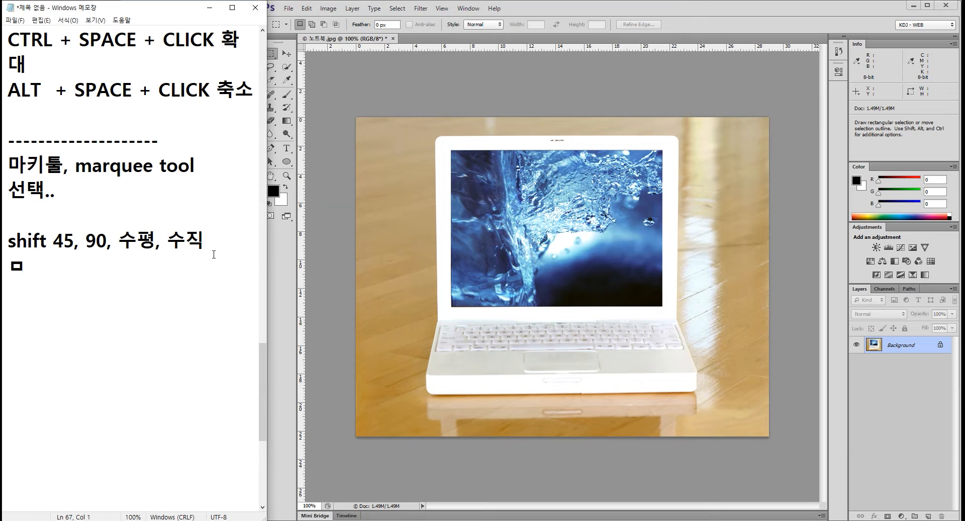
pyautogui.press('BackSpace')
pyautogui.write('alt')
# Step: In Photoshop, draw a rectangular selection of about 14.9 by 10.9 cm over the laptop's screen image and start Free Transform on it
pyautogui.click(388, 74)
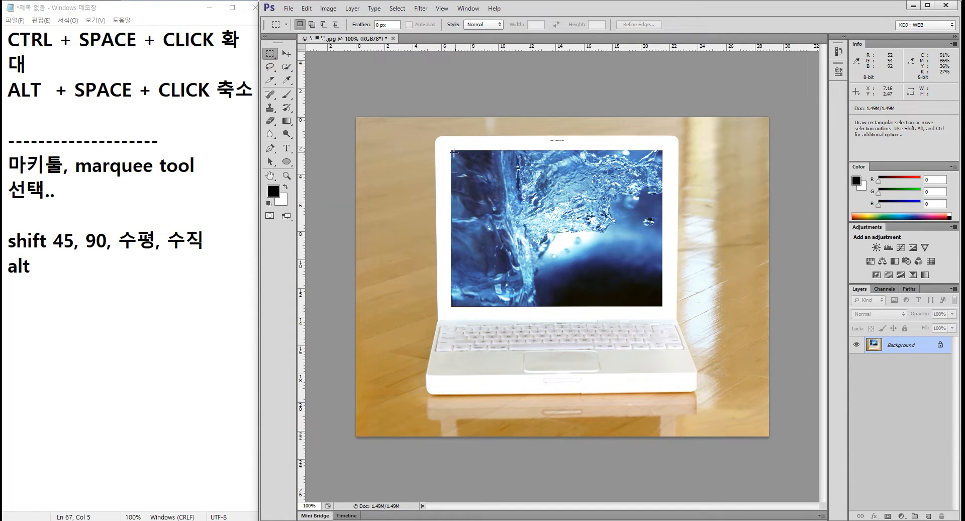
pyautogui.moveTo(451, 149); pyautogui.dragTo(662, 306)
pyautogui.hotkey('ctrl', 't')
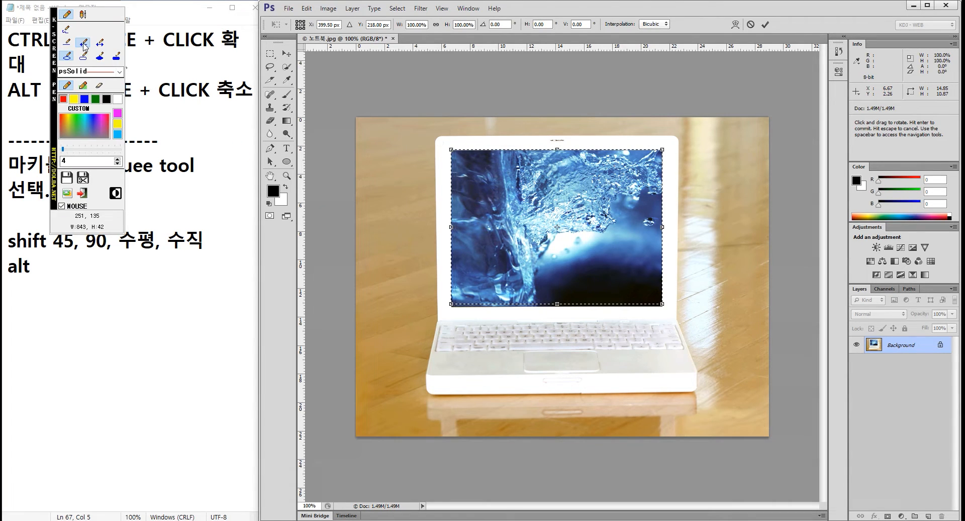
# Step: Annotate the laptop's screen with a red diagonal arrow from its upper-left to its lower-right corner using the screen pen, and clear the annotation
pyautogui.click(82, 43)
pyautogui.moveTo(451, 150); pyautogui.dragTo(657, 303)
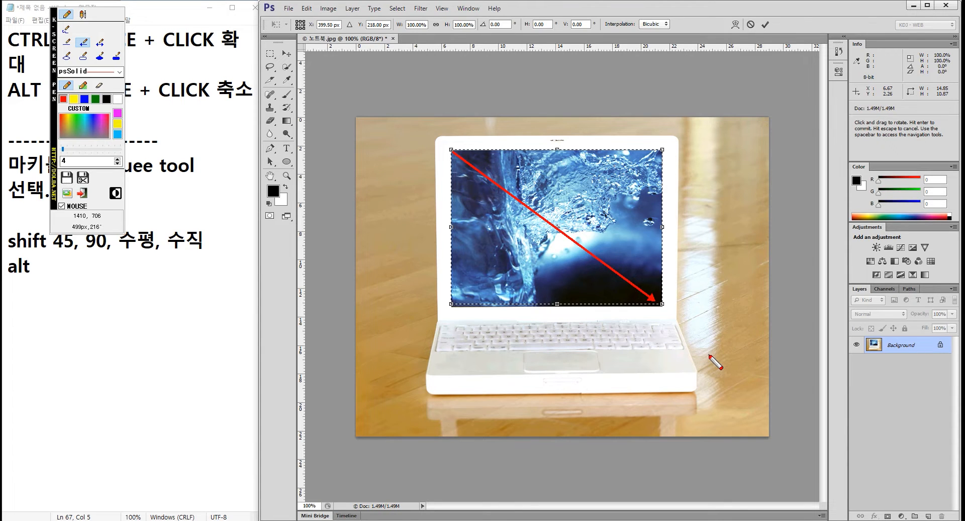
pyautogui.rightClick(708, 355)
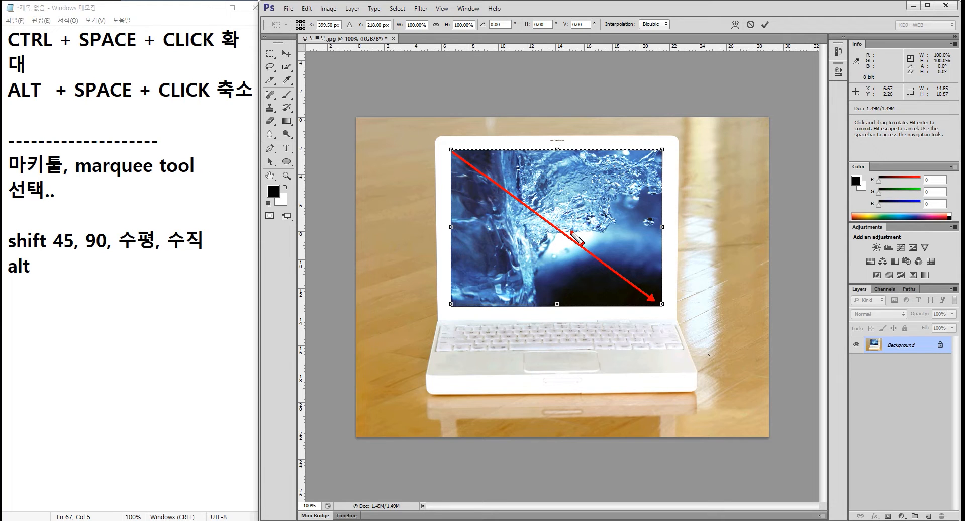
pyautogui.press('Escape')
# Step: Append "(중심점)" to the alt line in the Notepad notes, and commit the free transform in Photoshop
pyautogui.click(110, 271)
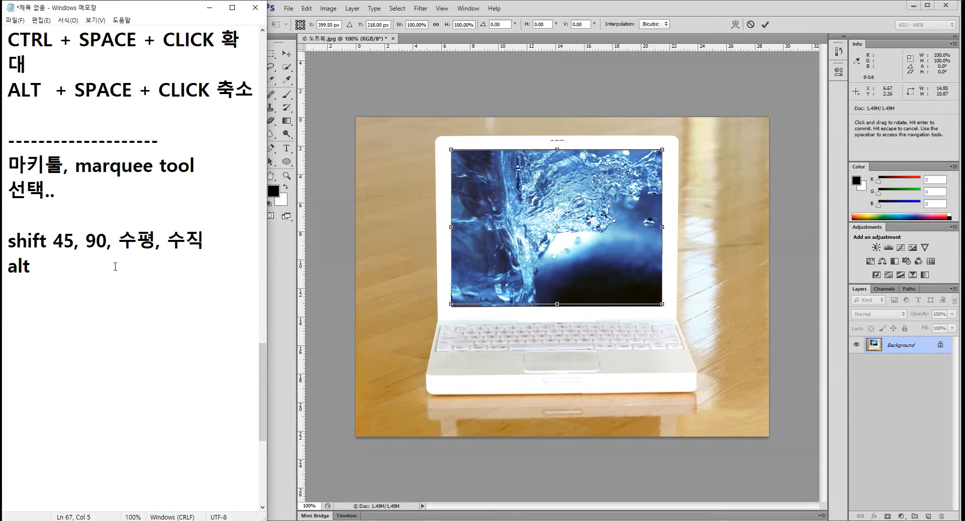
pyautogui.write('(중')
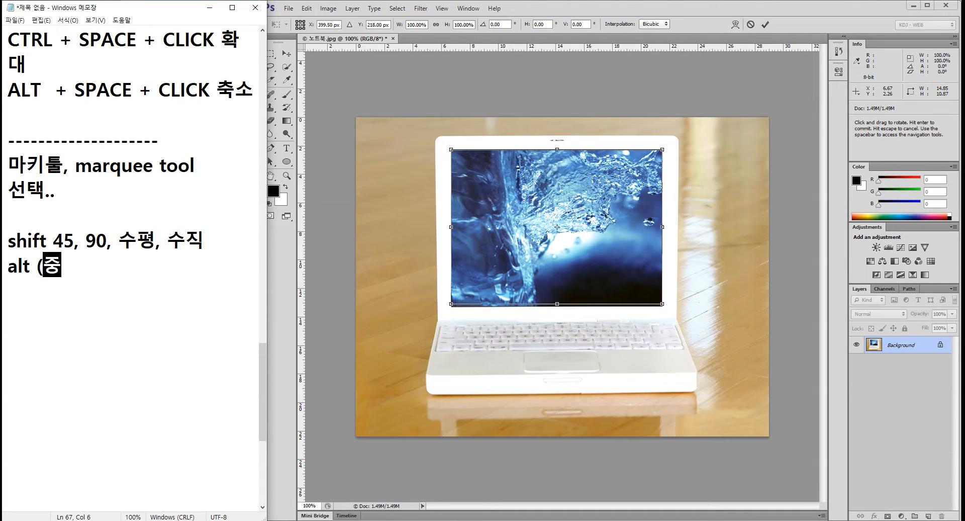
pyautogui.write('심점)')
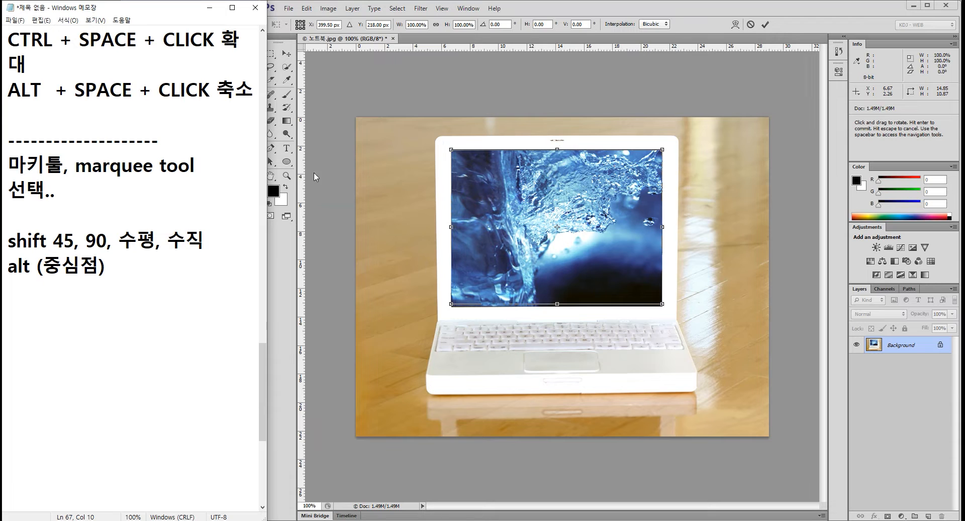
pyautogui.click(386, 39)
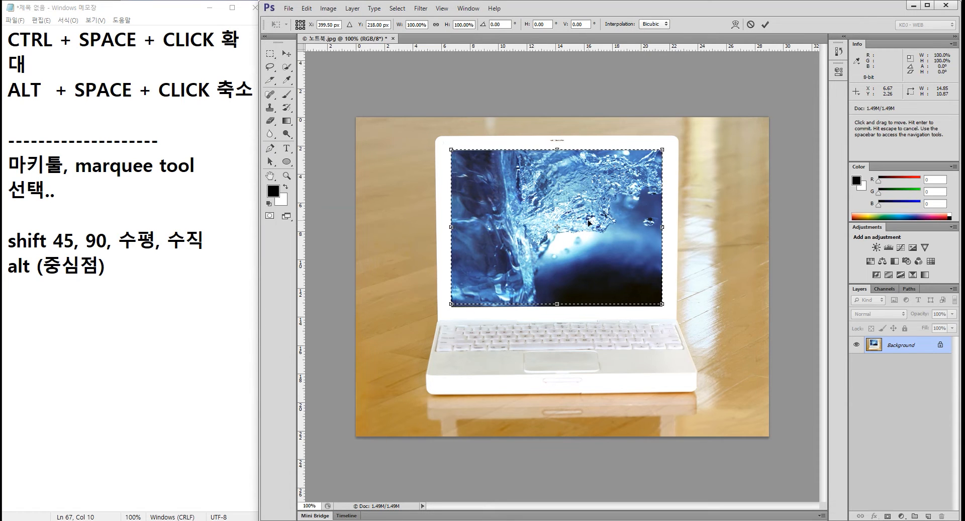
pyautogui.press('Return')
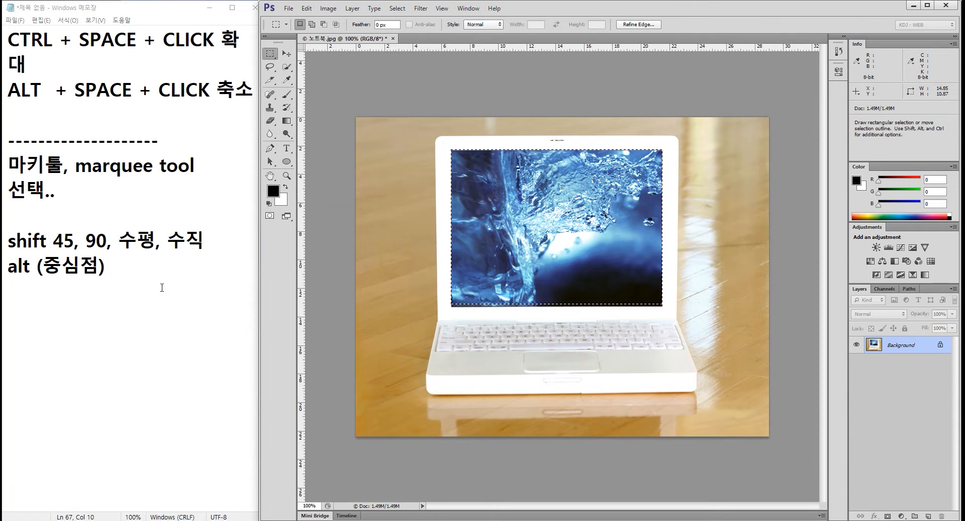
# Step: Add the line "ctrl + d(deselect)" after a blank line below the alt line in Notepad, and remove the selection in Photoshop
pyautogui.click(160, 279)
pyautogui.press('Return')
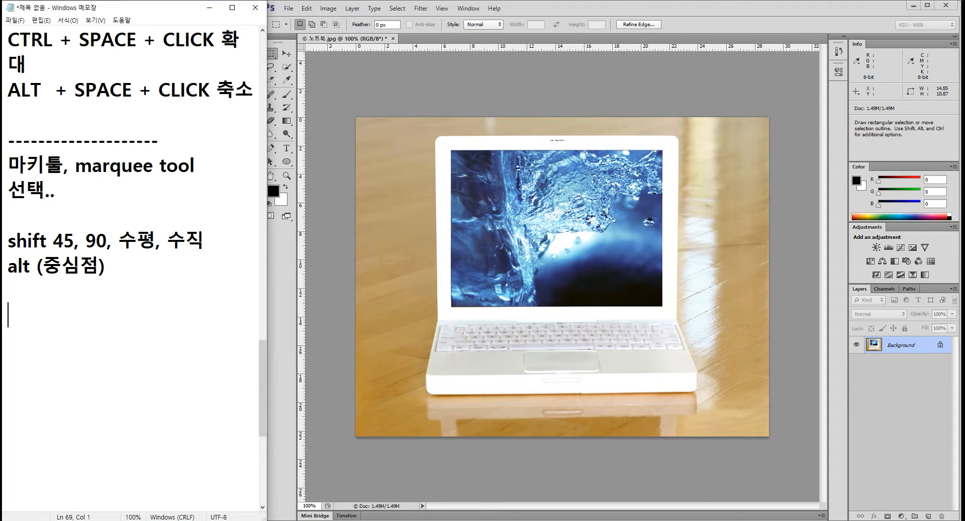
pyautogui.write('ctrl + d(deselect)')
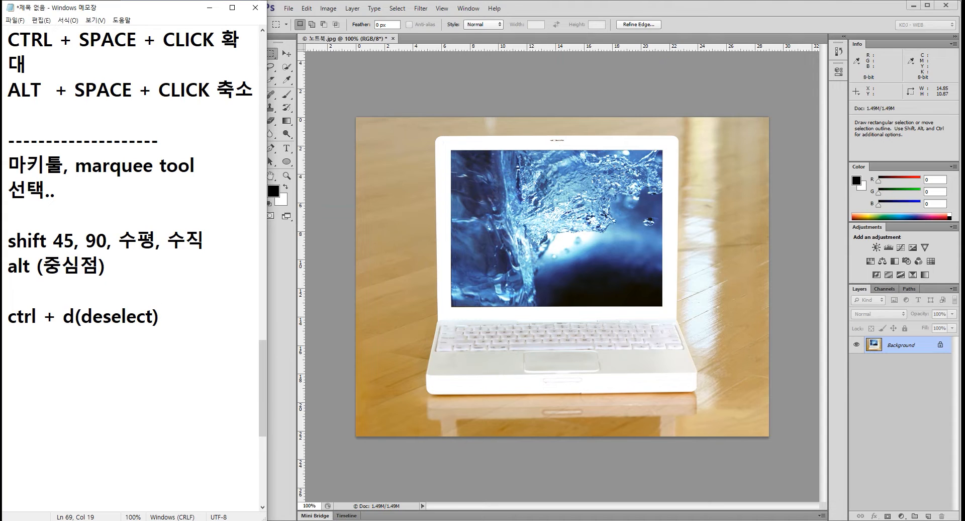
pyautogui.click(552, 214)
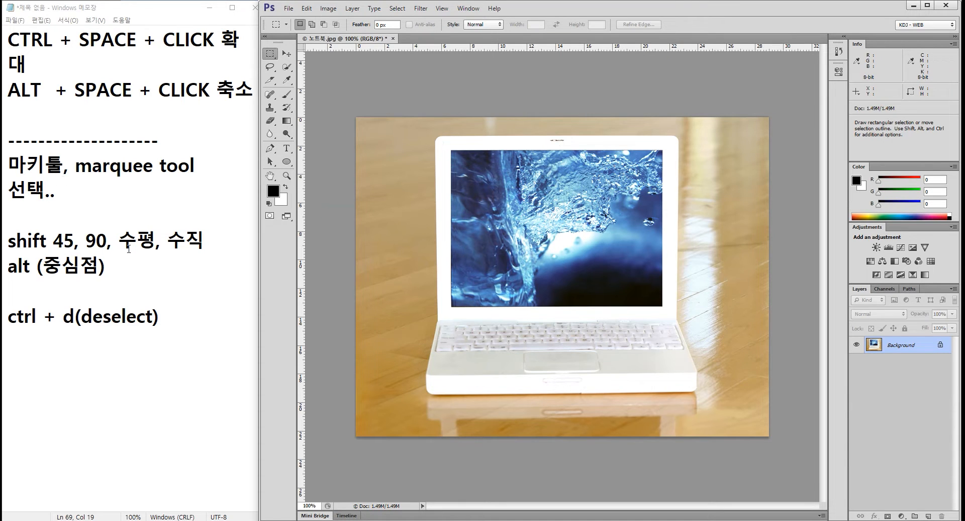
# Step: Highlight the alt line in the notes, and draw a rectangular selection of about 14.8 by 11.1 cm outward from the laptop screen's centre in Photoshop
pyautogui.moveTo(105, 265); pyautogui.dragTo(2, 266)
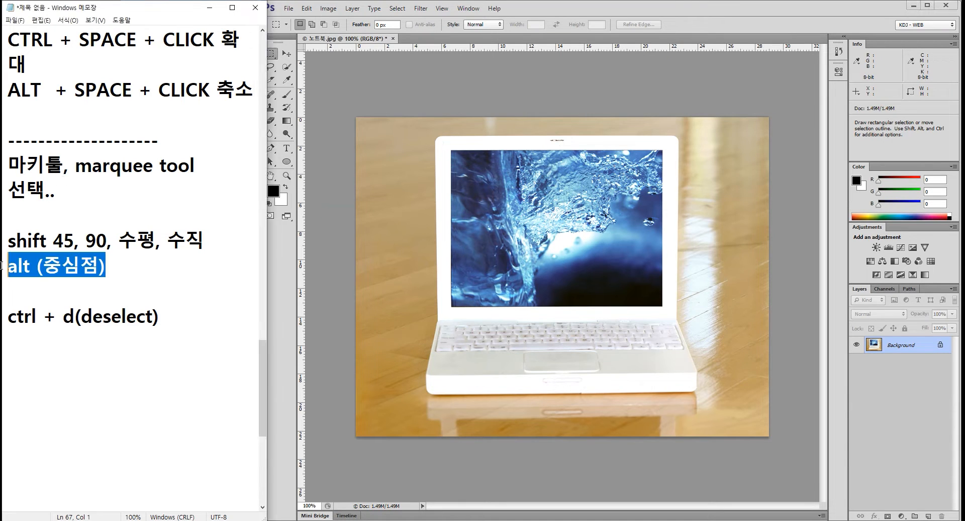
pyautogui.click(560, 232)
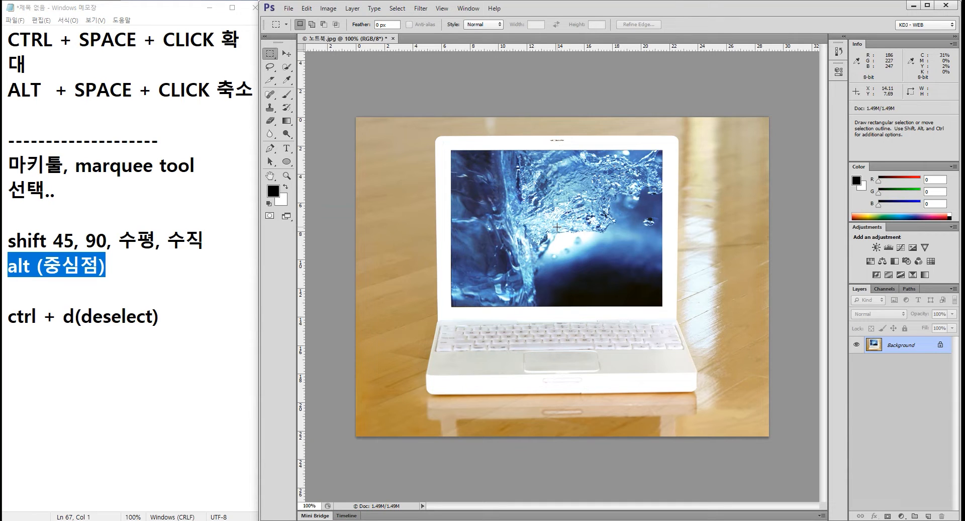
pyautogui.press('alt')
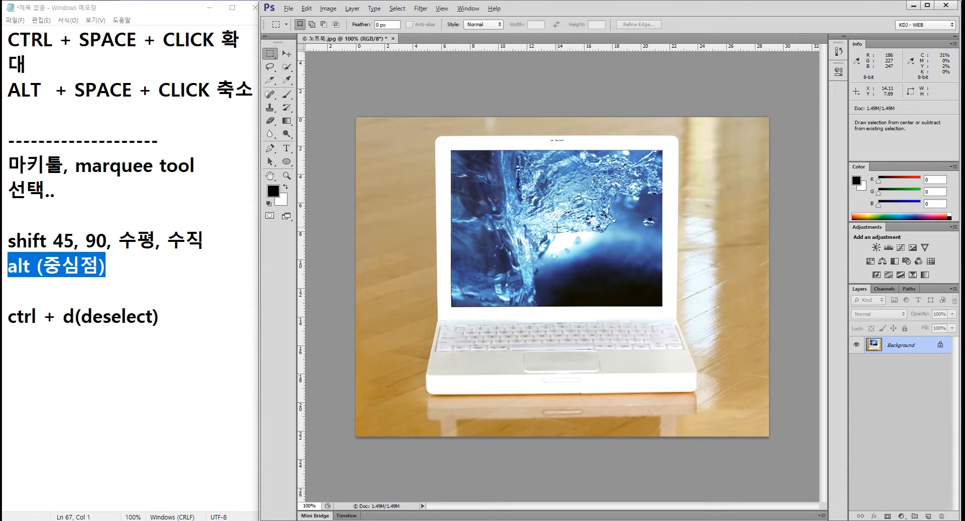
pyautogui.moveTo(557, 227); pyautogui.dragTo(601, 267)
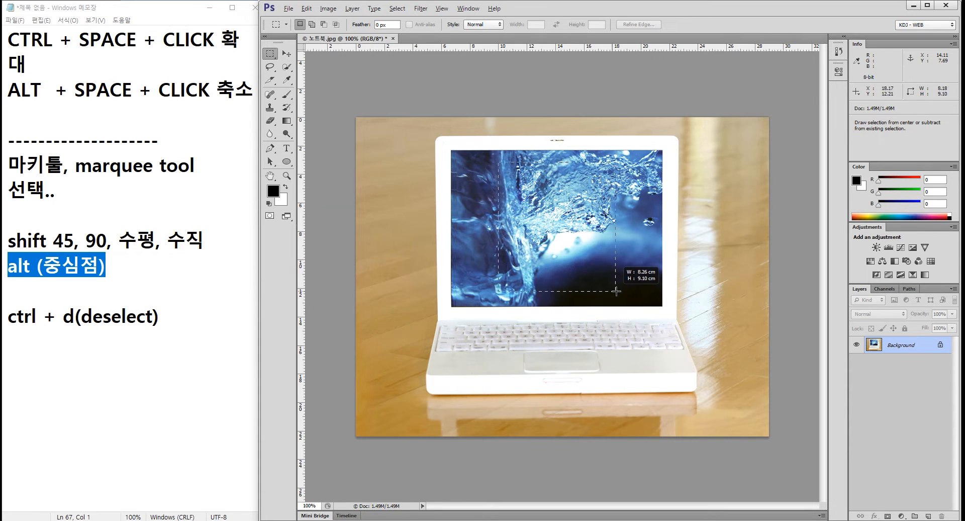
pyautogui.moveTo(623, 292)
pyautogui.mouseDown()
pyautogui.moveTo(658, 295)
pyautogui.moveTo(662, 306)
pyautogui.mouseUp()
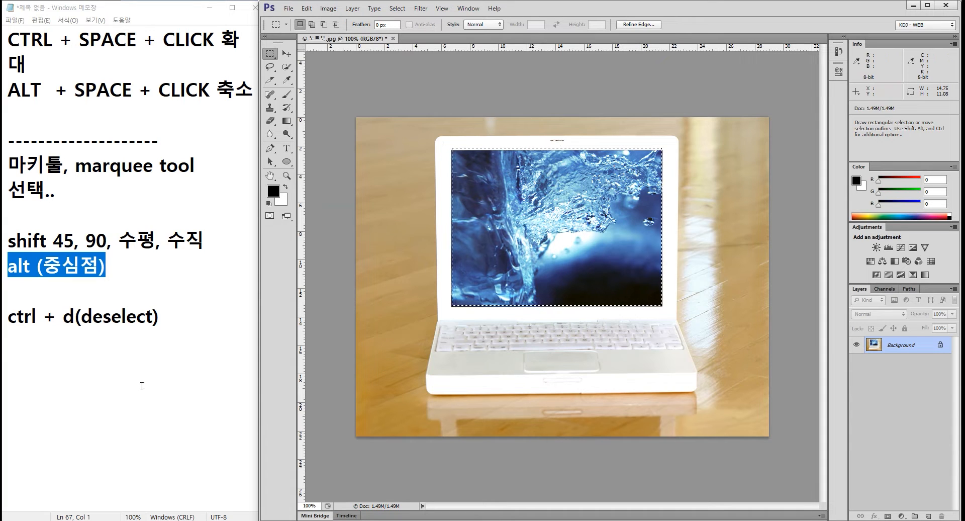
# Step: In the Notepad notes, insert the line "shift + alt +drag (정사각형, 정원)" between the alt and ctrl + d lines, separated by blank lines
pyautogui.click(180, 264)
pyautogui.press('Return')
pyautogui.press('Return')
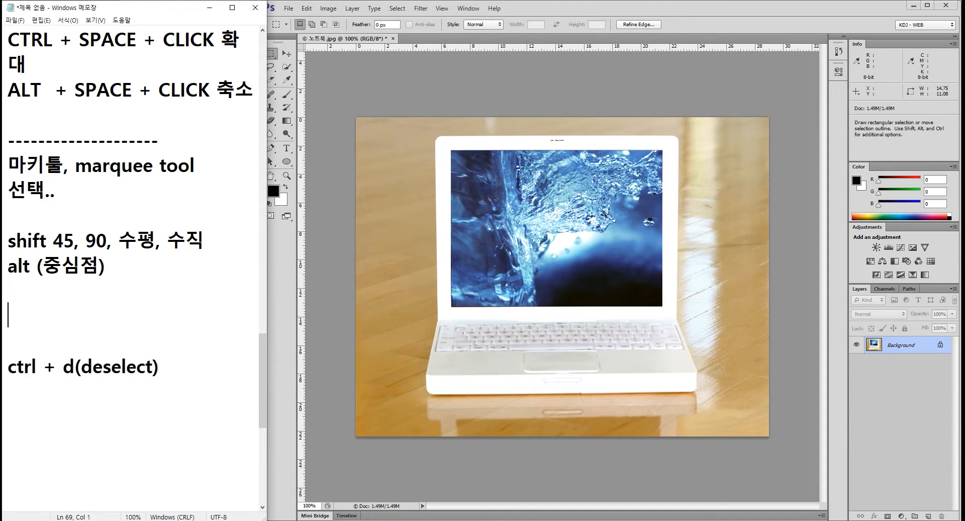
pyautogui.write('shift + alt +drag')
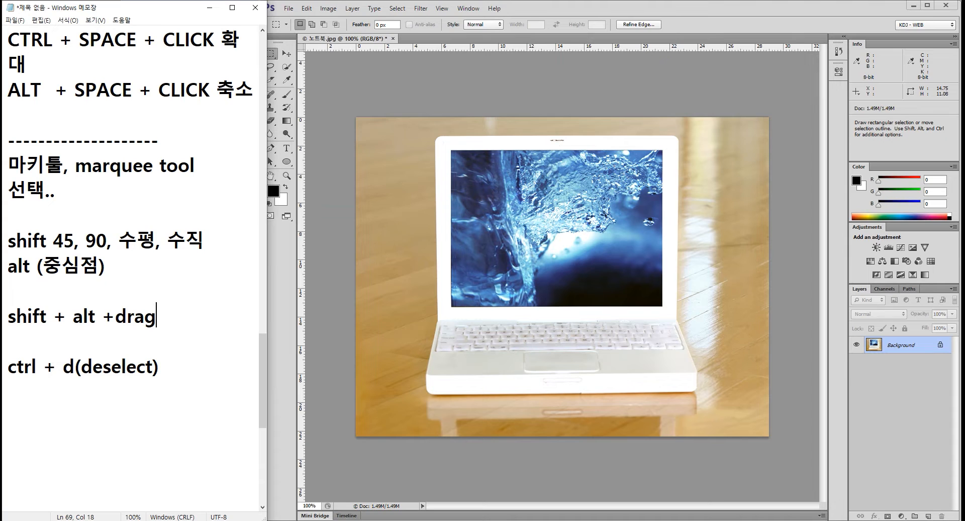
pyautogui.write('(wjd')
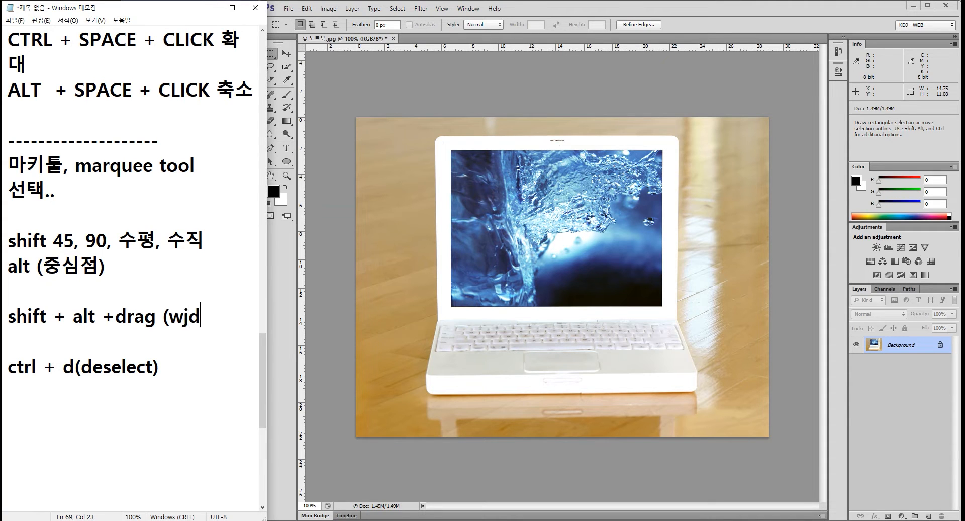
pyautogui.press('BackSpace')
pyautogui.press('BackSpace')
pyautogui.press('BackSpace')
pyautogui.press('Hangul')
pyautogui.write('저ㅇ사각형, 저')
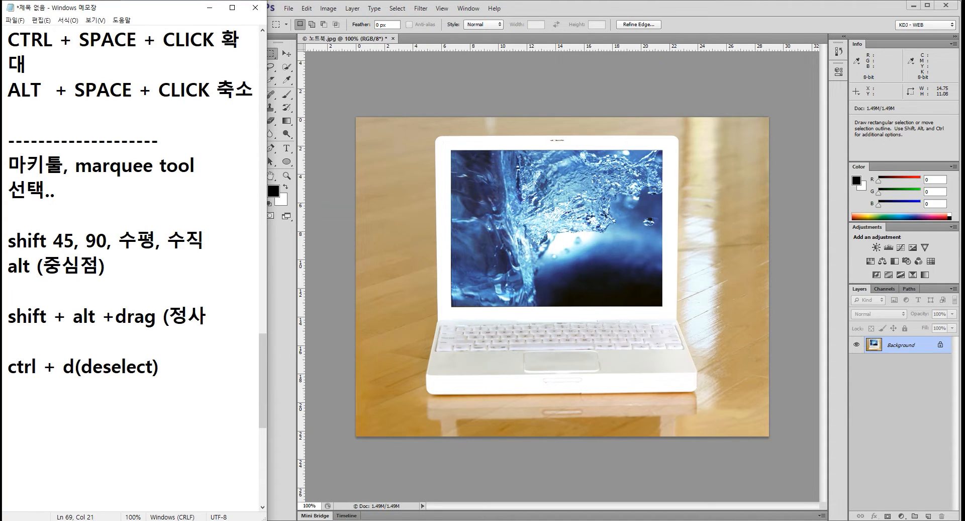
pyautogui.write('ㅇ원)')
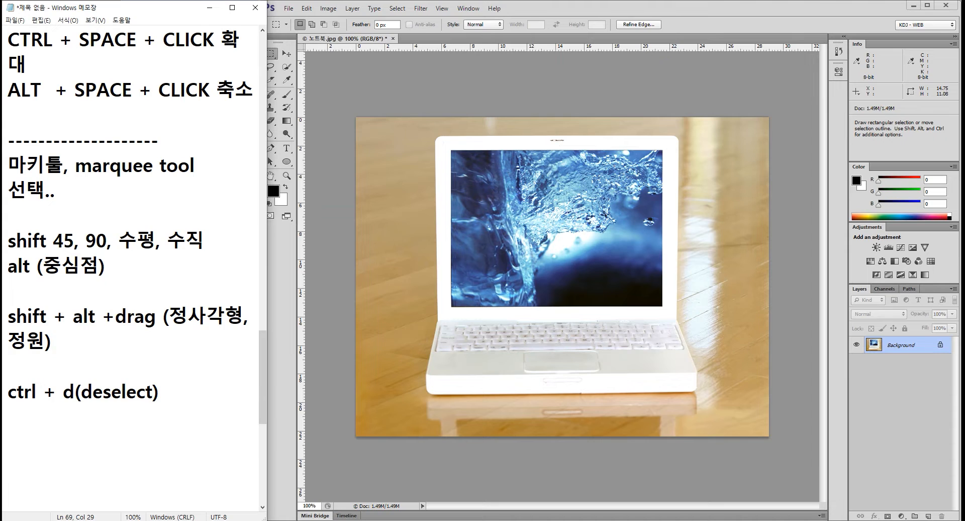
# Step: In Photoshop, clear the old selection, draw a square selection of about 6.7 cm outward from the laptop screen's centre, and deselect it
pyautogui.click(336, 54)
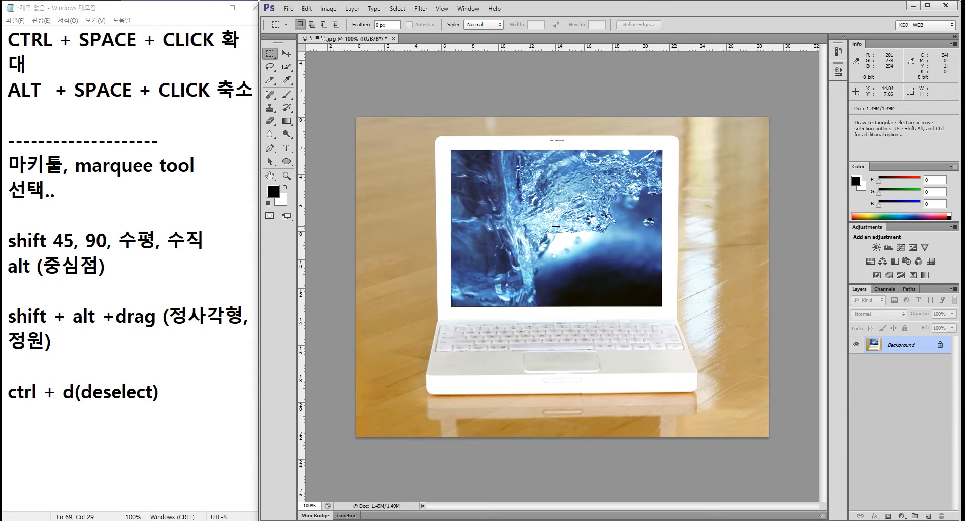
pyautogui.moveTo(556, 226); pyautogui.dragTo(605, 272)
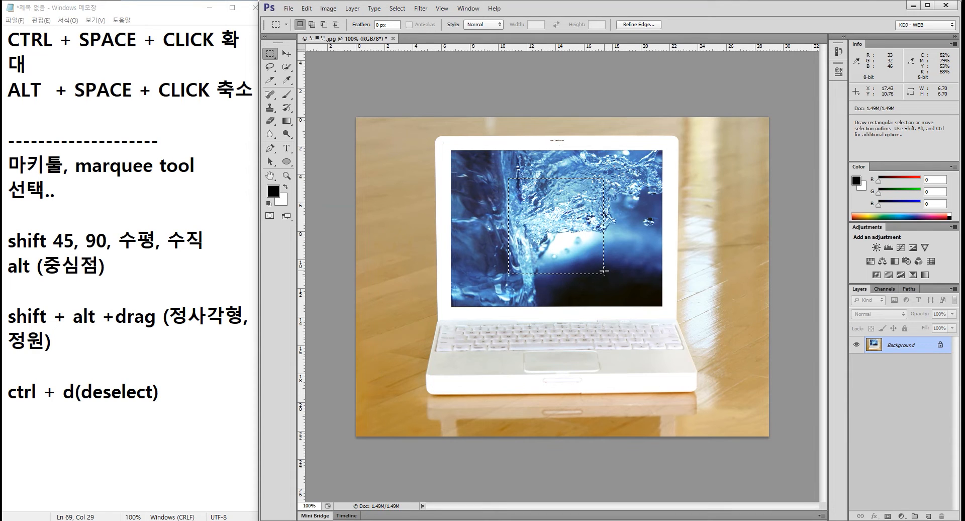
pyautogui.press('ctrl')
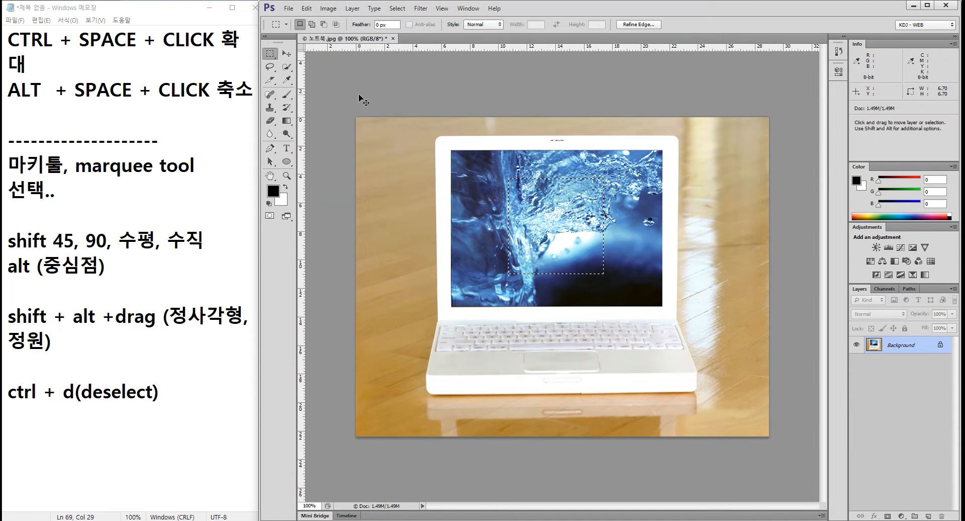
pyautogui.hotkey('ctrl', 'd')
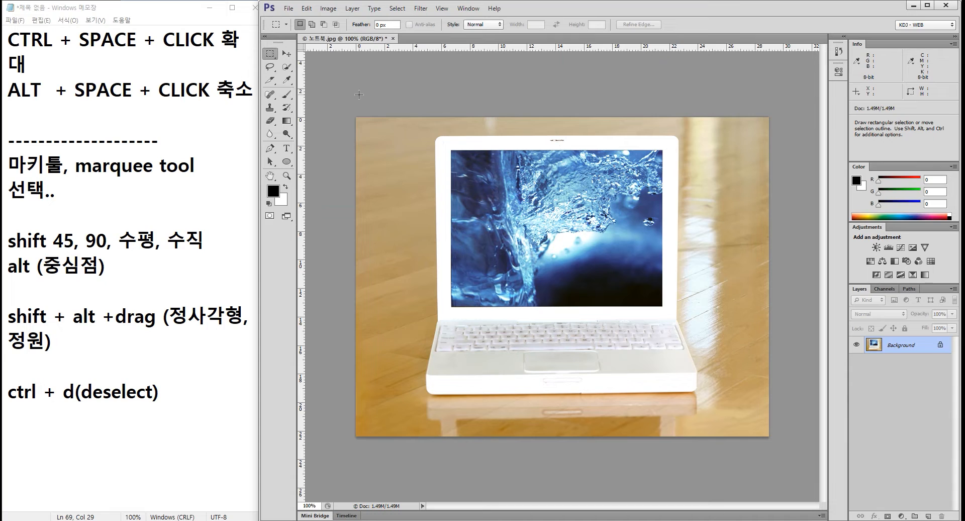
# Step: Switch from the Rectangular to the Elliptical Marquee tool
pyautogui.rightClick(270, 53)
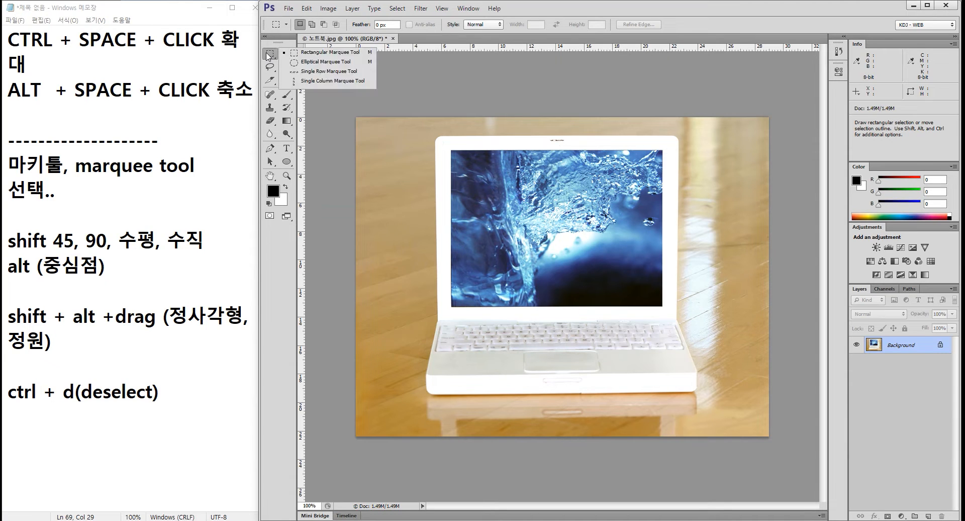
pyautogui.click(331, 63)
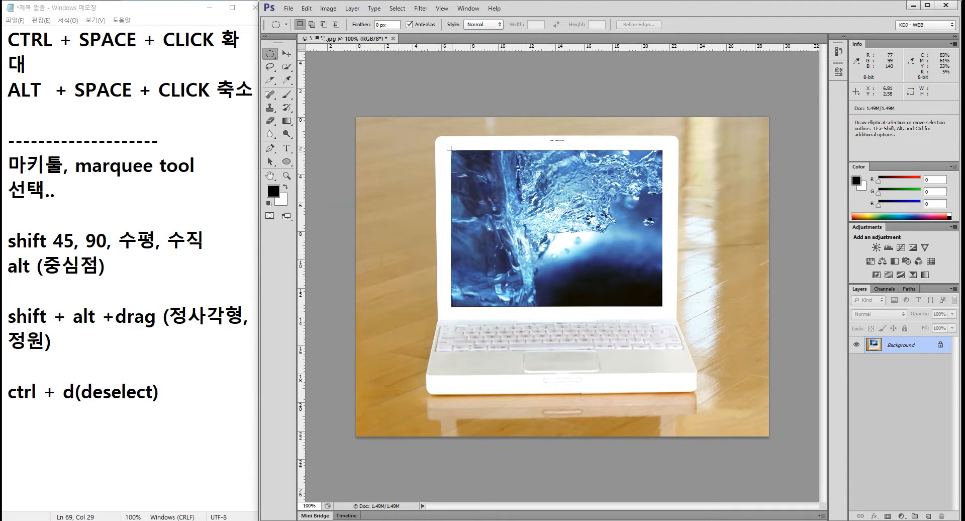
# Step: Annotate the laptop's screen with a red diagonal arrow and a screen-filling ellipse using the screen pen, and clear the annotations
pyautogui.hotkey('ctrl', '2')
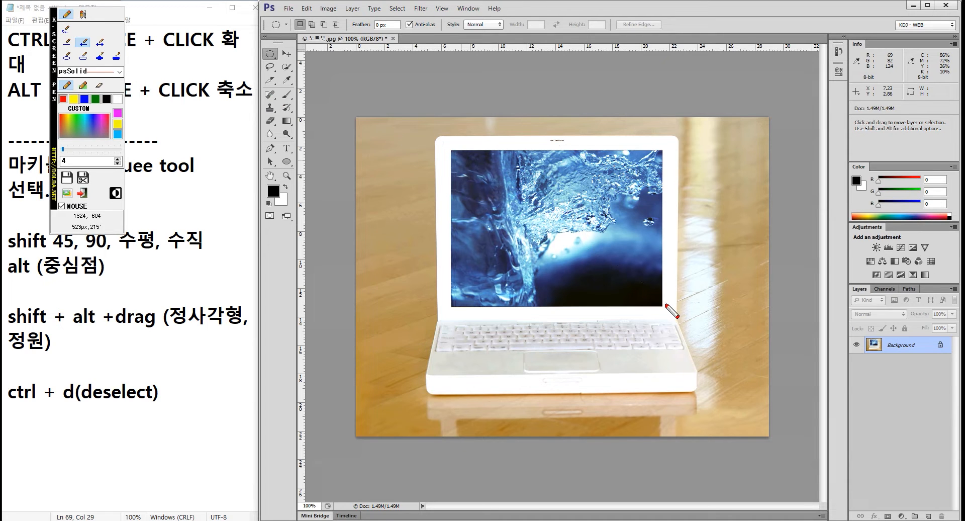
pyautogui.moveTo(665, 303)
pyautogui.mouseDown()
pyautogui.moveTo(451, 151)
pyautogui.moveTo(666, 310)
pyautogui.mouseUp()
pyautogui.click(67, 56)
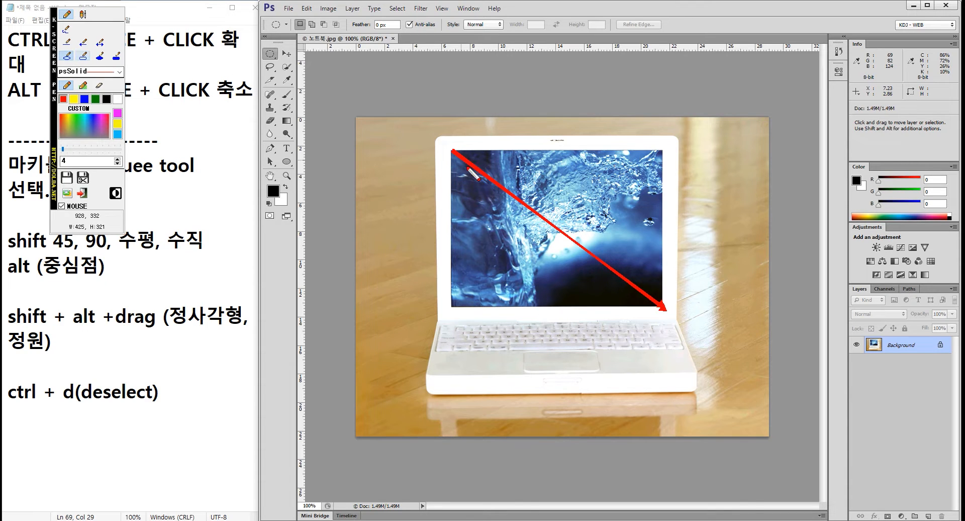
pyautogui.moveTo(451, 151); pyautogui.dragTo(658, 318)
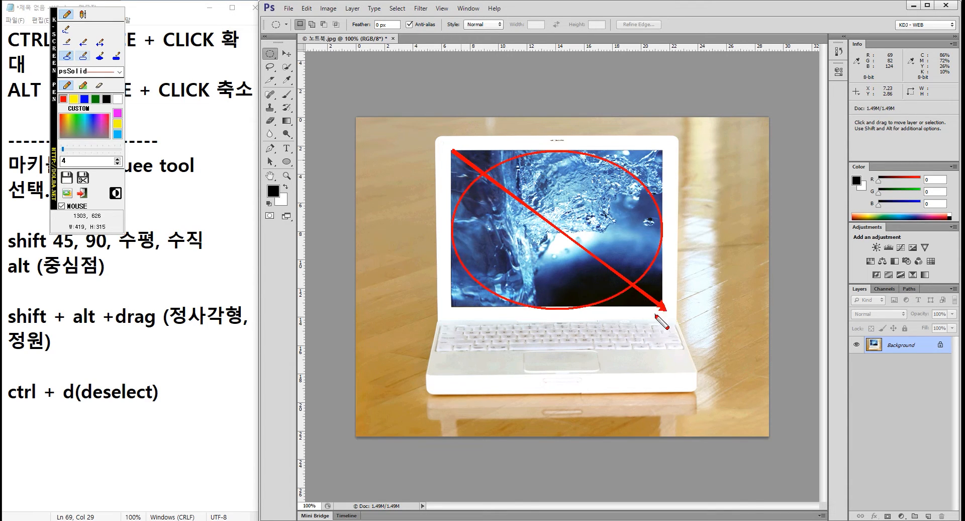
pyautogui.press('Escape')
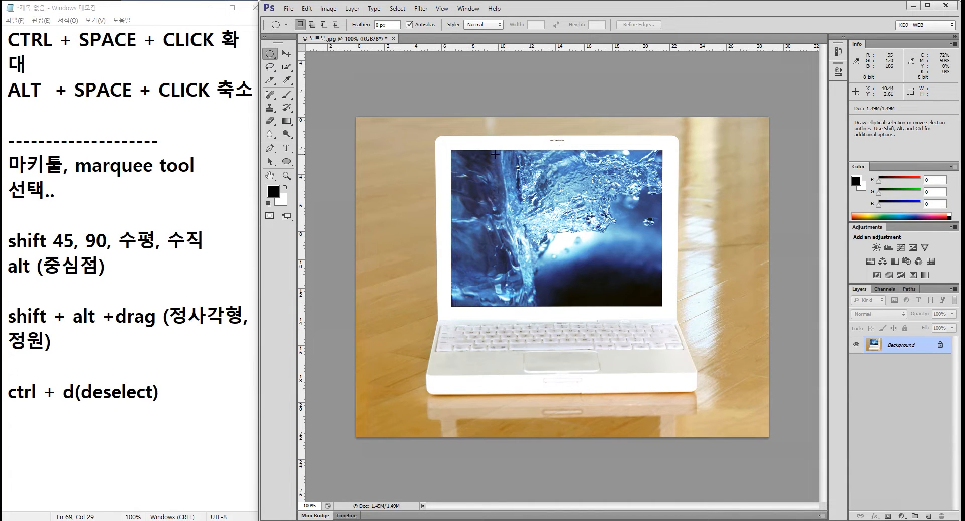
# Step: Draw and deselect an elliptical selection of about 14.5 by 10.8 cm over the laptop's screen, and draw a centred circular one about 22 cm wide
pyautogui.moveTo(453, 150); pyautogui.dragTo(657, 304)
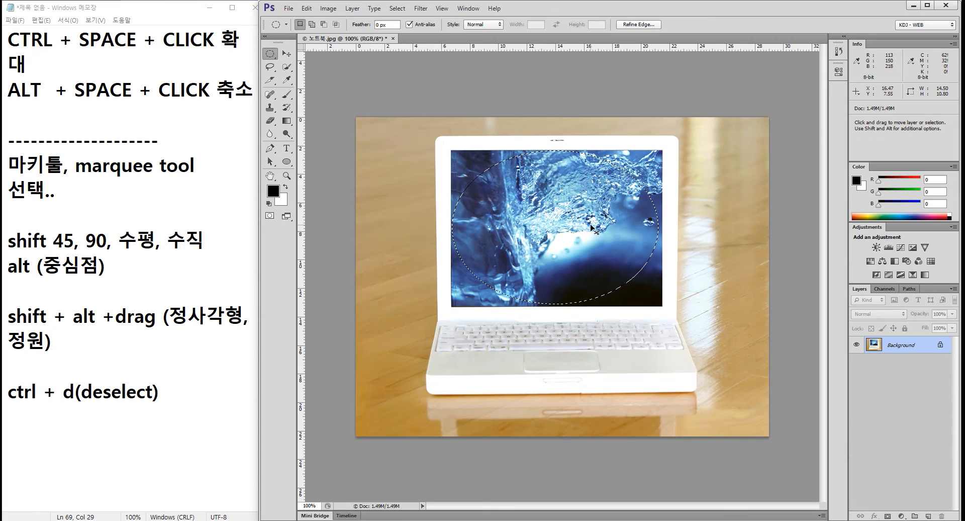
pyautogui.hotkey('ctrl', 'd')
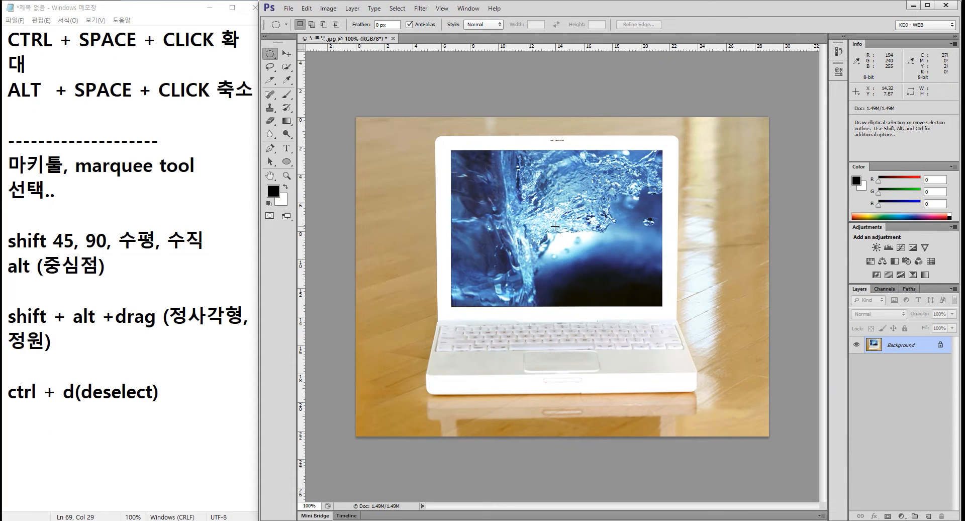
pyautogui.moveTo(555, 227); pyautogui.dragTo(789, 385)
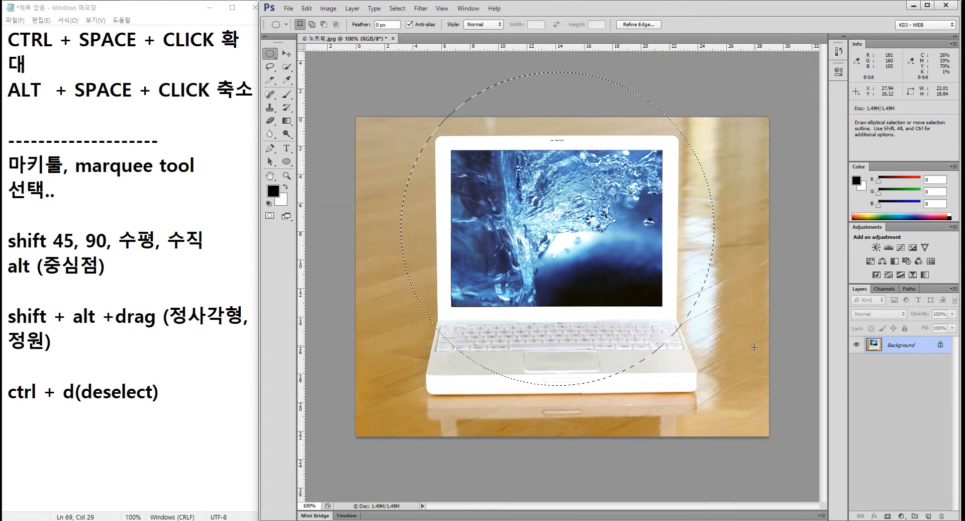
# Step: Deselect the circular selection and switch to the Single Row Marquee tool
pyautogui.hotkey('ctrl', 'd')
pyautogui.rightClick(270, 53)
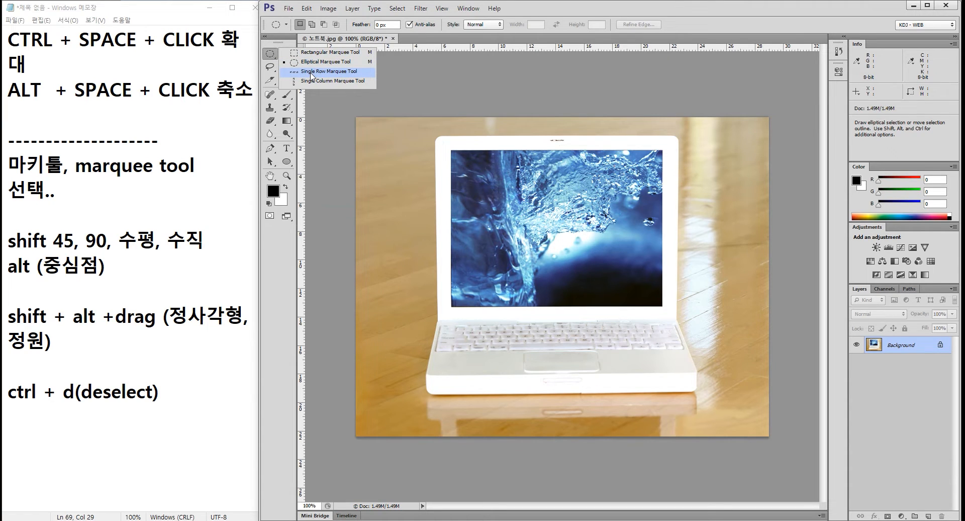
pyautogui.click(312, 72)
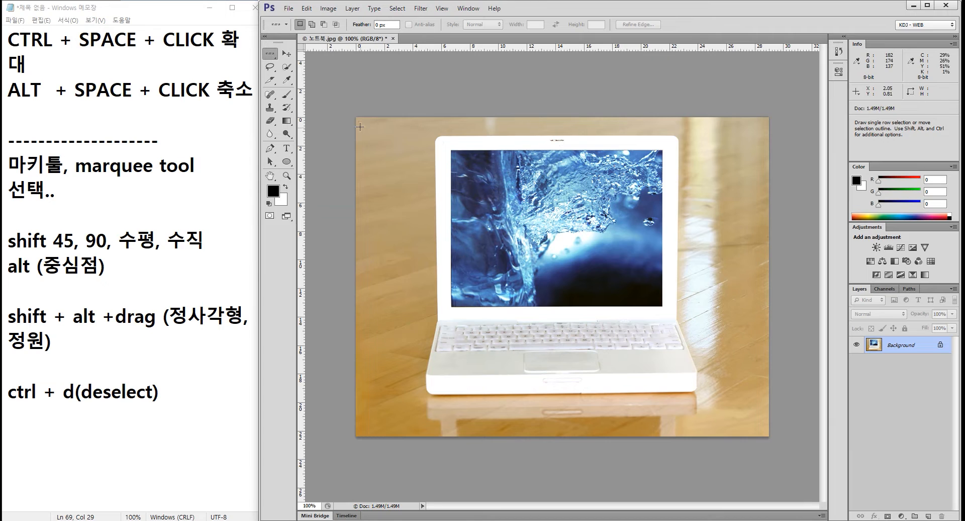
# Step: Mark a thin horizontal strip across the photo above the laptop with the screen pen, clear it, and make a single-row selection there
pyautogui.hotkey('ctrl', '2')
pyautogui.moveTo(350, 130)
pyautogui.mouseDown()
pyautogui.moveTo(680, 153)
pyautogui.moveTo(782, 146)
pyautogui.moveTo(801, 135)
pyautogui.mouseUp()
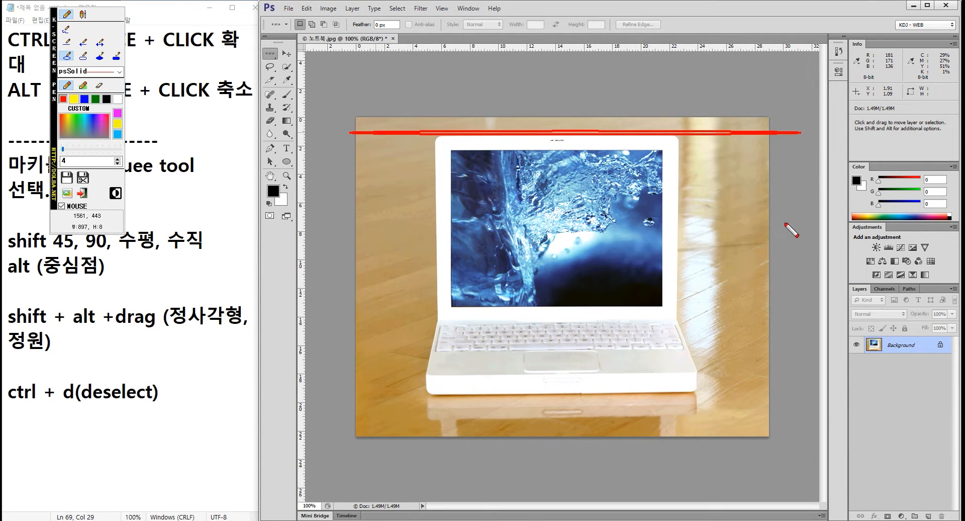
pyautogui.press('Escape')
pyautogui.click(375, 132)
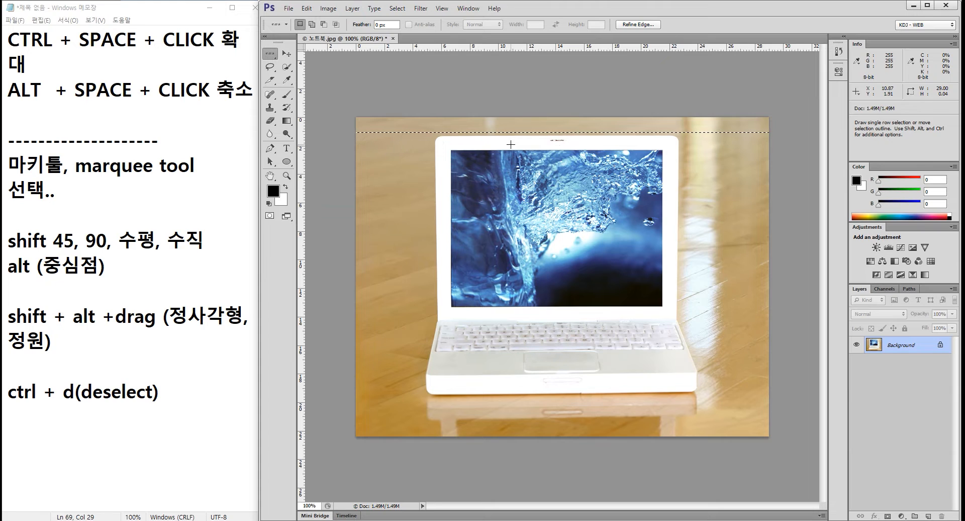
# Step: In the Notepad notes, copy the dashed separator line and paste it below the line "선택.."
pyautogui.doubleClick(178, 145)
pyautogui.hotkey('ctrl', 'c')
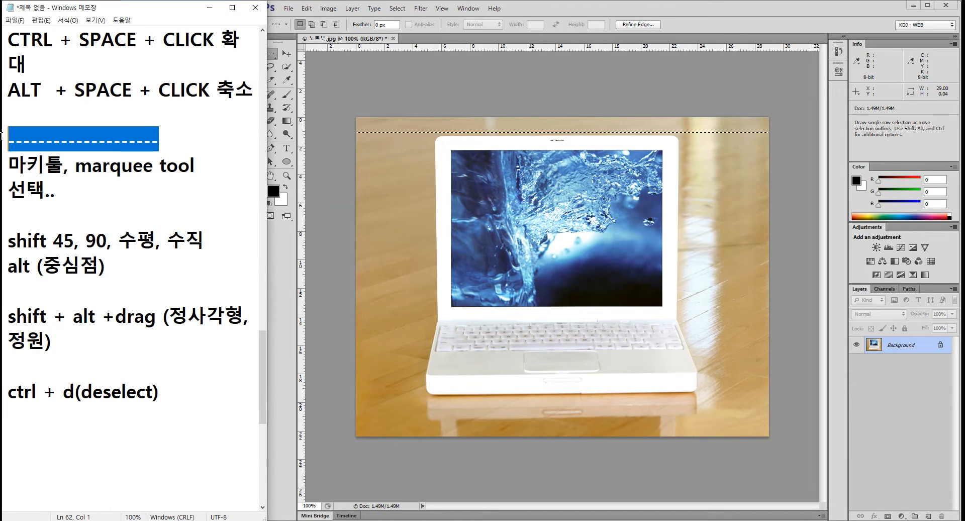
pyautogui.click(124, 198)
pyautogui.press('Return')
pyautogui.press('Return')
pyautogui.hotkey('ctrl', 'v')
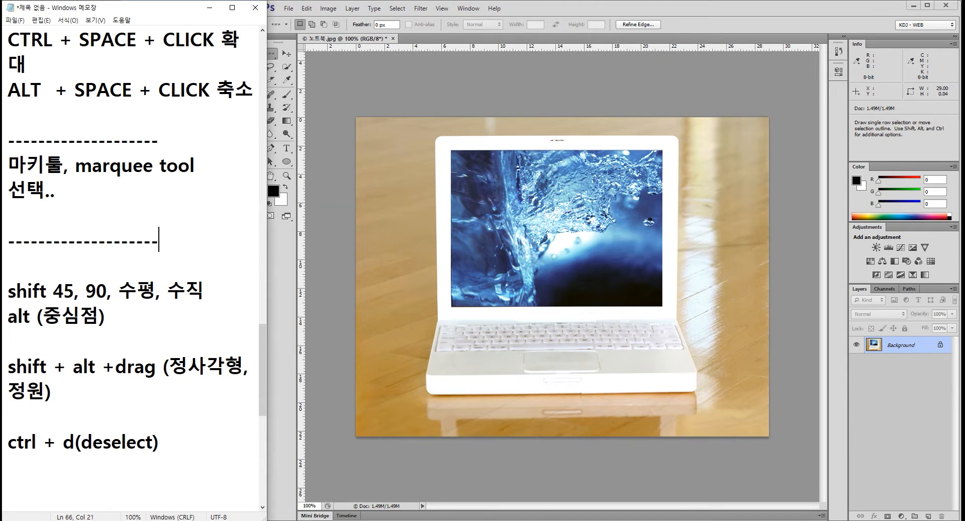
# Step: Add the note "hr horizontal rule(가로선)" beneath the new separator, followed by a line break
pyautogui.press('Return')
pyautogui.write('ㅗㄱ')
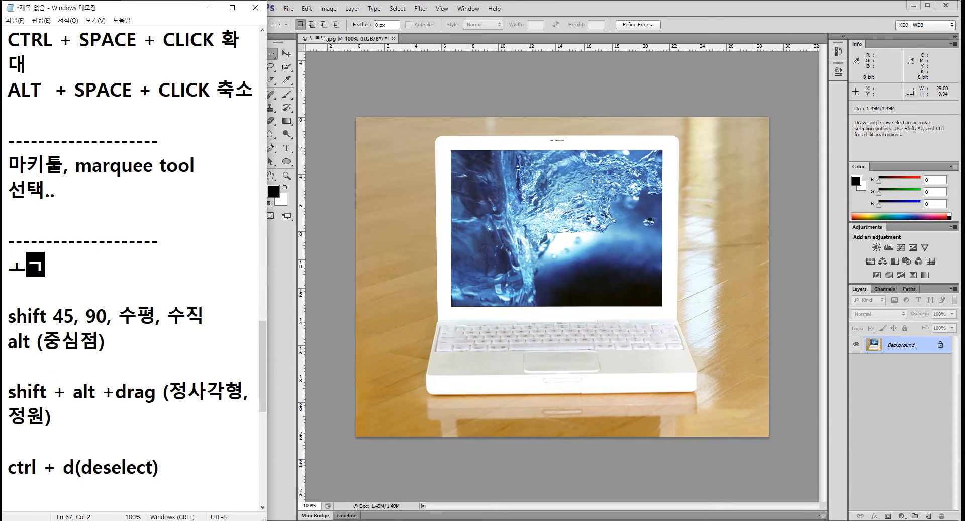
pyautogui.press('BackSpace')
pyautogui.write('hr ')
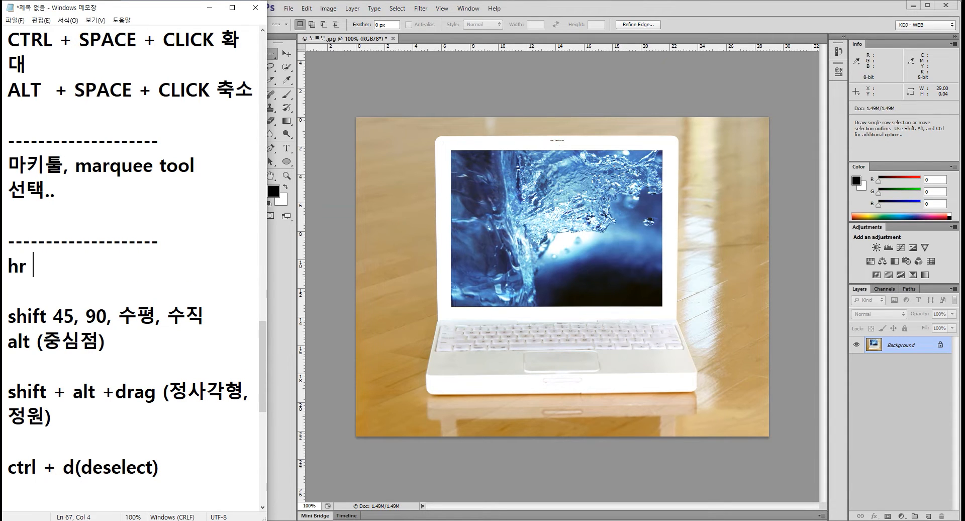
pyautogui.write('horizo')
pyautogui.press('BackSpace')
pyautogui.write('izontal ru')
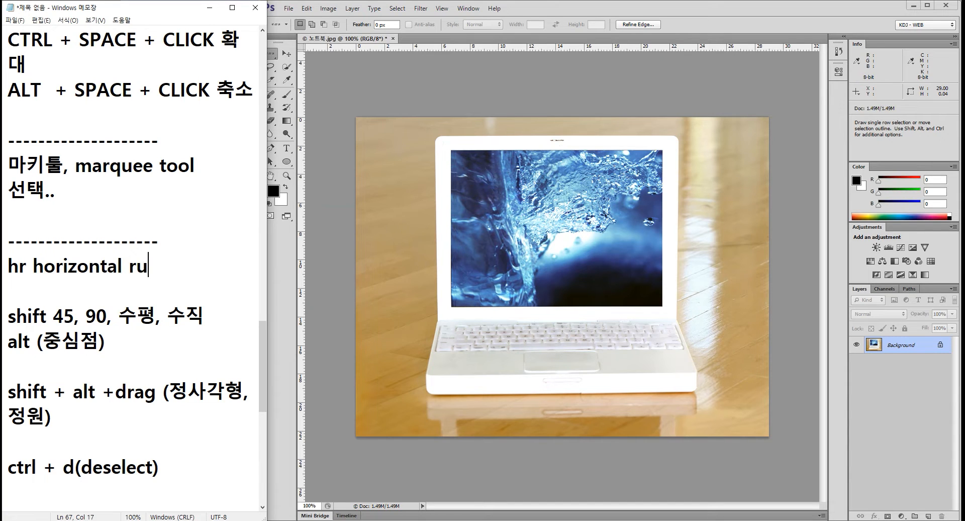
pyautogui.write('llle')
pyautogui.press('BackSpace')
pyautogui.press('BackSpace')
pyautogui.write('e(가로선)')
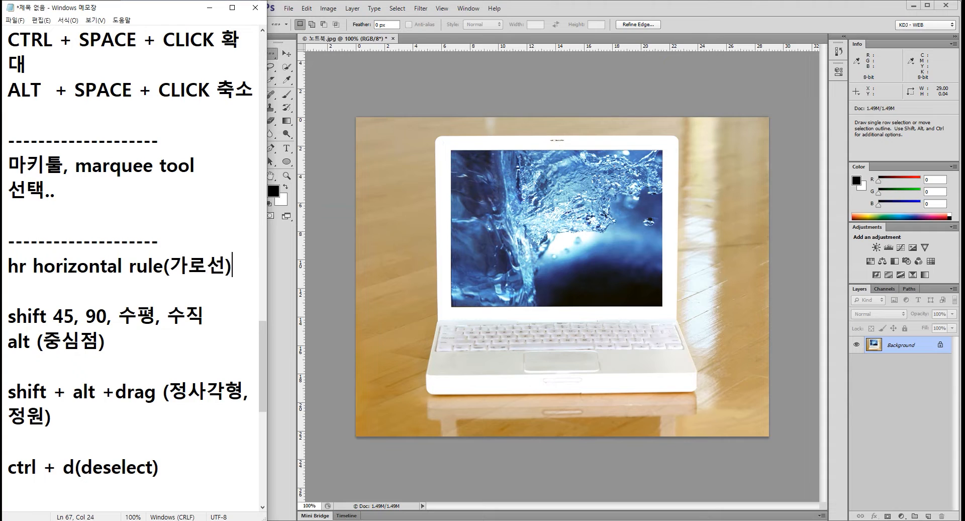
pyautogui.press('Return')
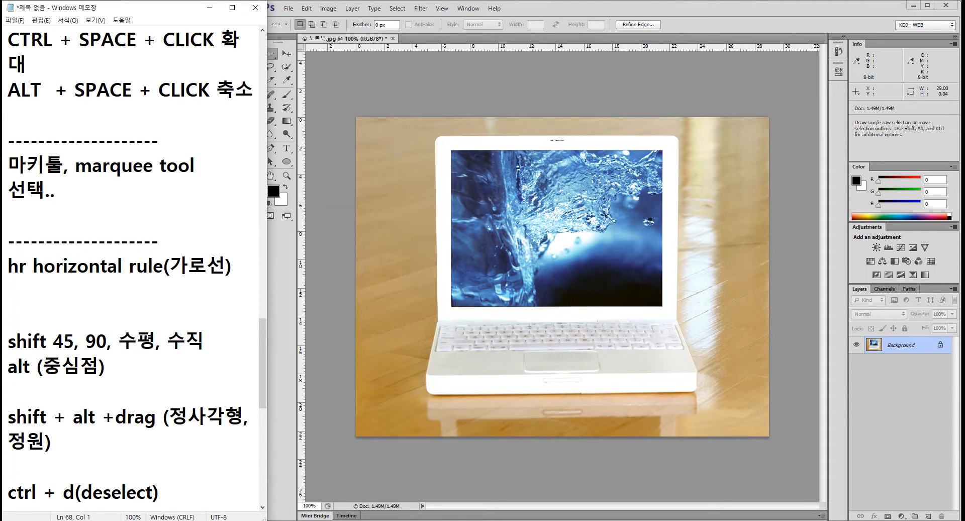
# Step: Highlight the two marquee tool note lines, mark the marquee tool in Photoshop's toolbox with the screen pen, and clear the mark
pyautogui.click(381, 132)
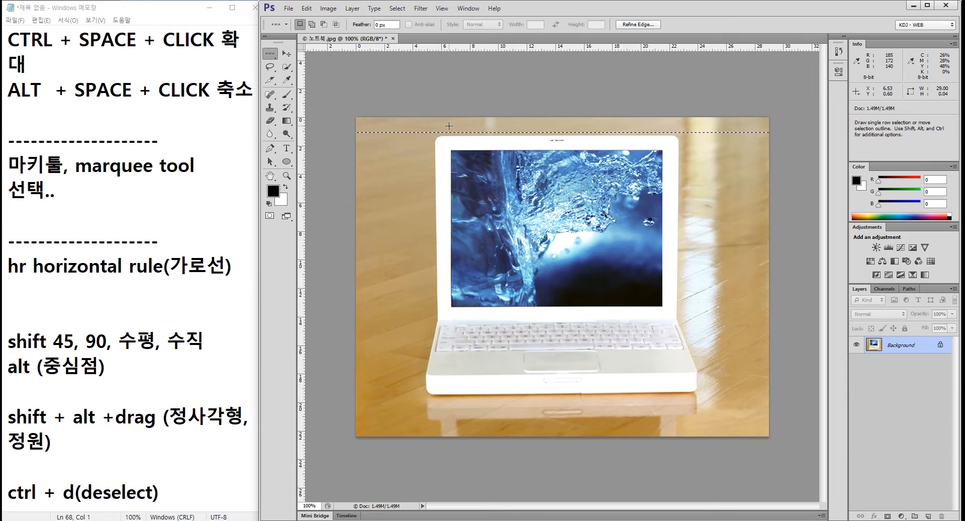
pyautogui.click(66, 196)
pyautogui.moveTo(67, 196); pyautogui.dragTo(1, 168)
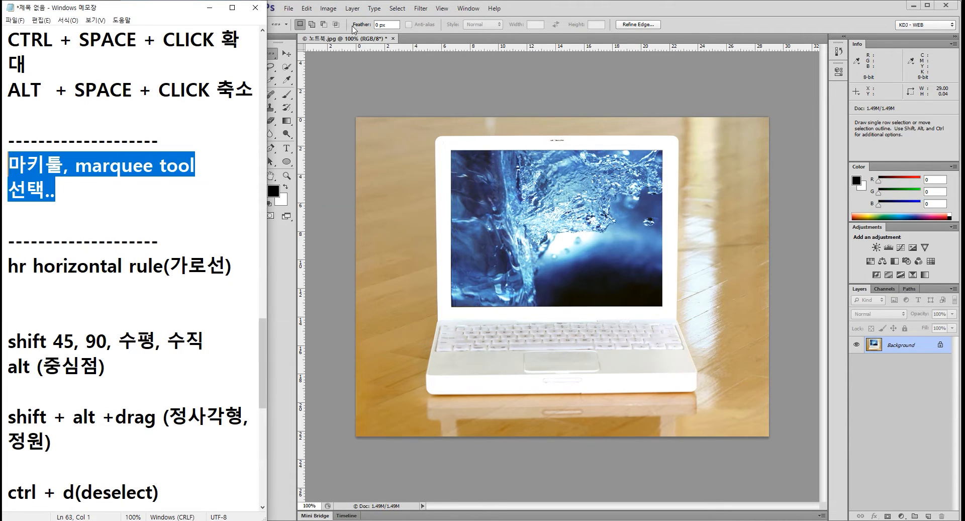
pyautogui.click(512, 12)
pyautogui.press('F9')
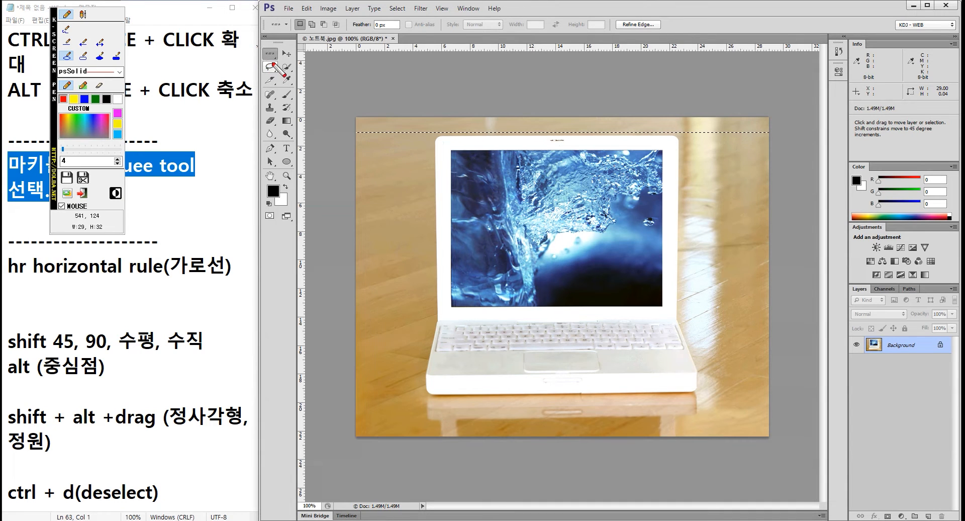
pyautogui.moveTo(267, 47); pyautogui.dragTo(266, 63)
pyautogui.press('F9')
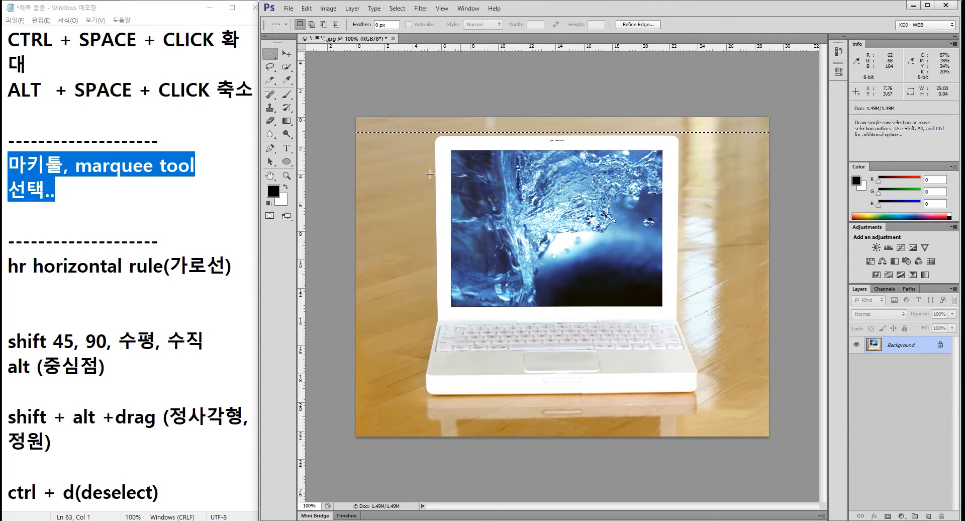
# Step: Return to the Notepad notes and go to the empty space at their end
pyautogui.click(103, 201)
pyautogui.scroll(-3, 103, 201)
pyautogui.scroll(-4, 132, 222)
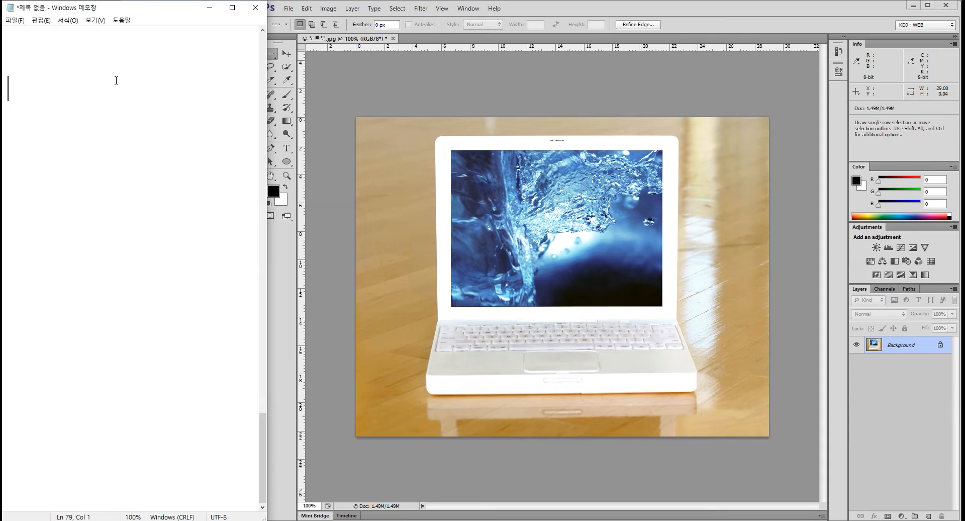
pyautogui.write('tjsxo')
pyautogui.press('BackSpace')
pyautogui.press('BackSpace')
pyautogui.press('BackSpace')
pyautogui.press('BackSpace')
pyautogui.press('BackSpace')
pyautogui.write('tj')
pyautogui.press('BackSpace')
pyautogui.press('BackSpace')
# Step: Write the Korean heading "선택영역에 색상 채우기" with the lines "fill", "- foreground color" and "- background color" below it
pyautogui.press('Hangul')
pyautogui.write('선택여')
pyautogui.write('영역에 색상 채우기')
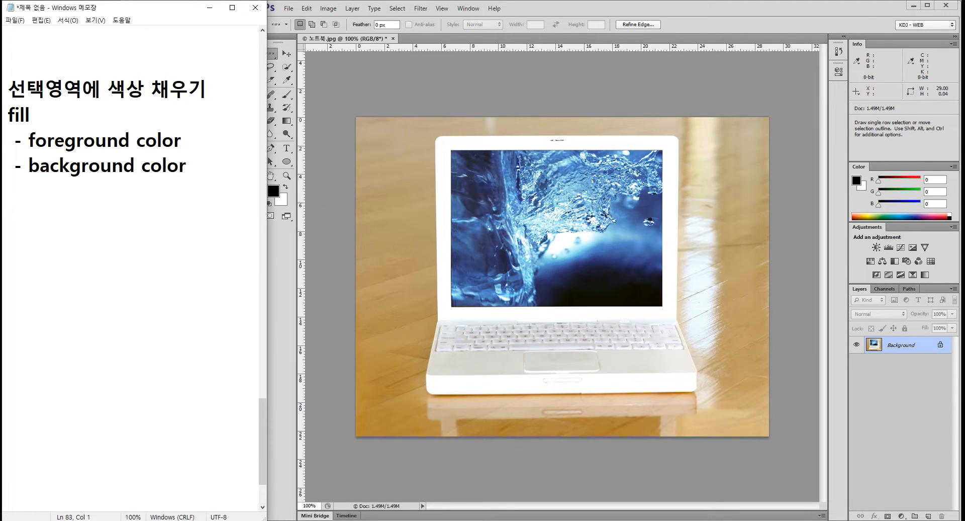
# Step: In Photoshop, mark the foreground and background color swatches with the screen pen and clear the marks
pyautogui.click(546, 11)
pyautogui.hotkey('ctrl', '2')
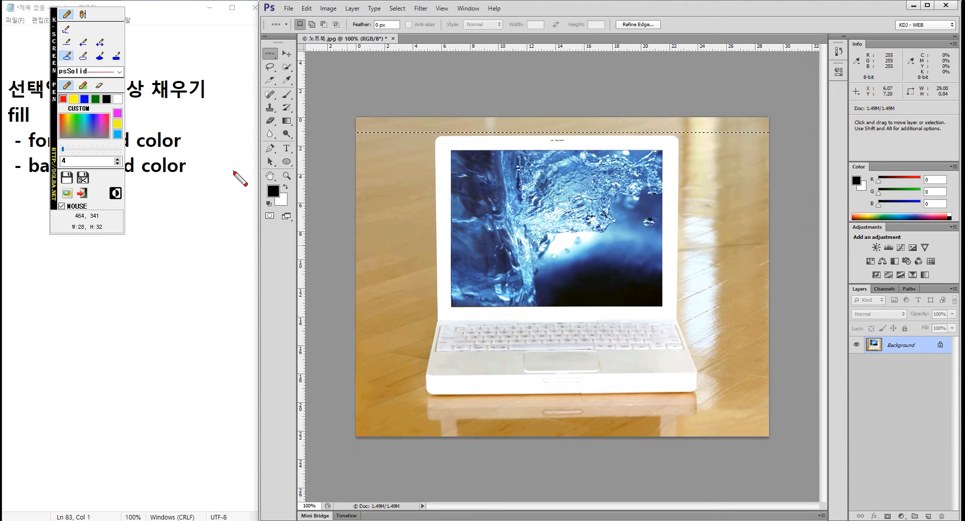
pyautogui.click(233, 171)
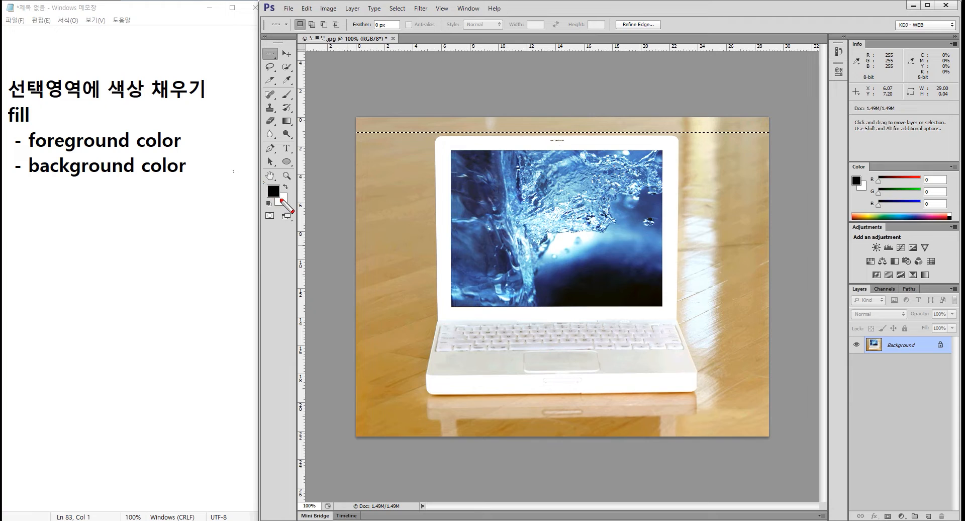
pyautogui.moveTo(281, 200)
pyautogui.mouseDown()
pyautogui.moveTo(264, 192)
pyautogui.moveTo(284, 199)
pyautogui.mouseUp()
pyautogui.moveTo(275, 191); pyautogui.dragTo(291, 210)
pyautogui.press('Escape')
# Step: In Notepad, add "(전경색)" after "foreground color" and "(배경색)" after "background color"
pyautogui.click(207, 166)
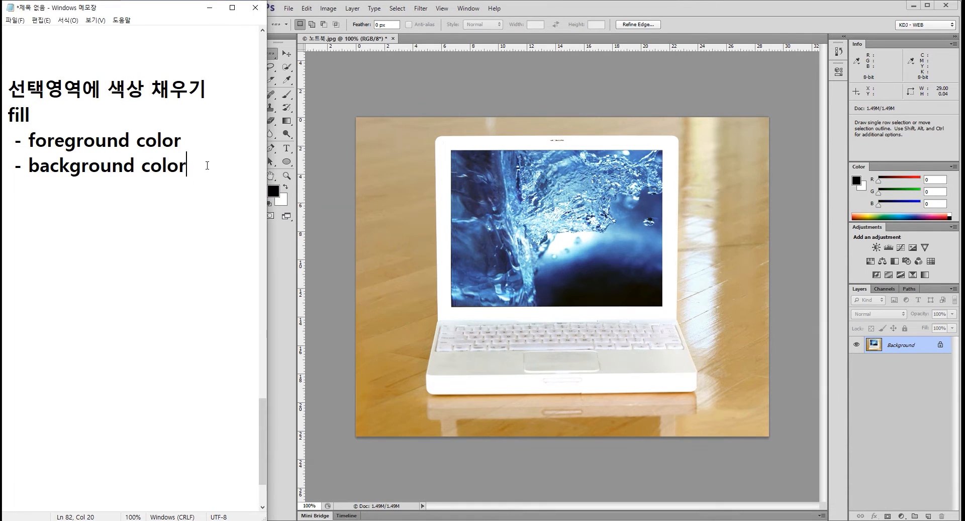
pyautogui.press('Up')
pyautogui.write('(전경색)')
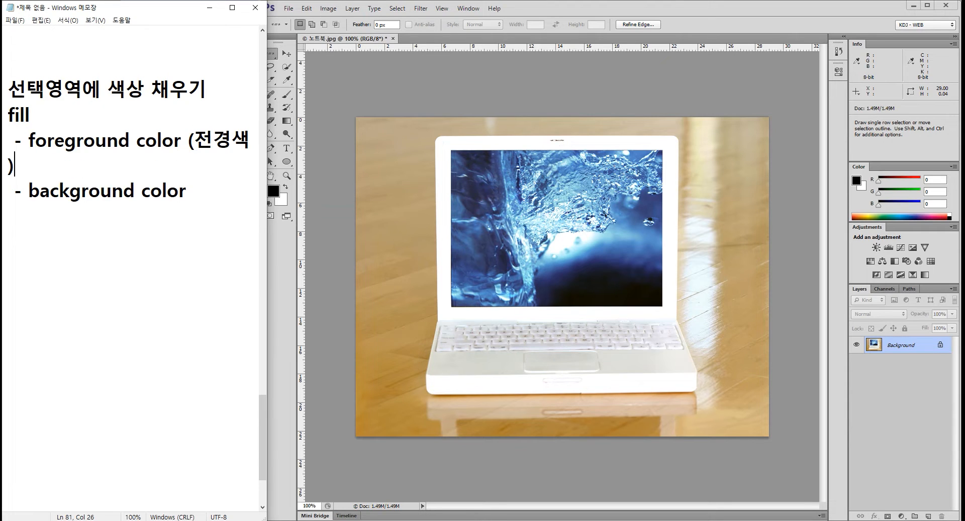
pyautogui.press('Down')
pyautogui.press('End')
pyautogui.write('(배경색')
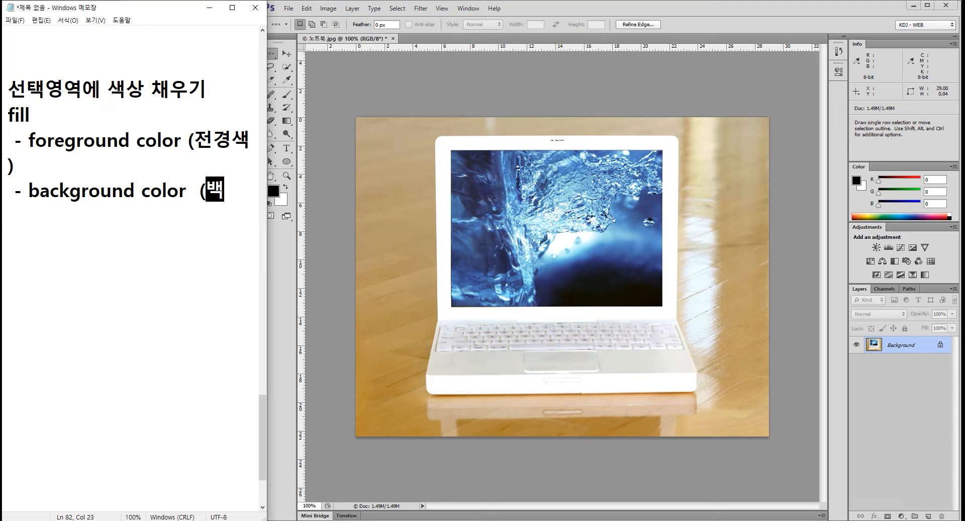
pyautogui.write(')')
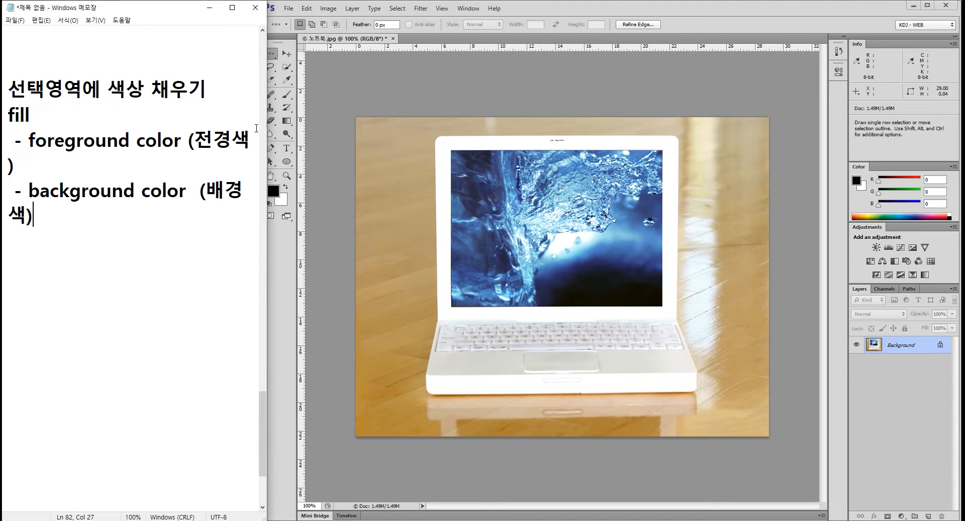
# Step: Widen the Notepad window and narrow the Photoshop window beside it so the color notes fit on single lines
pyautogui.moveTo(269, 131); pyautogui.dragTo(307, 130)
pyautogui.click(732, 5)
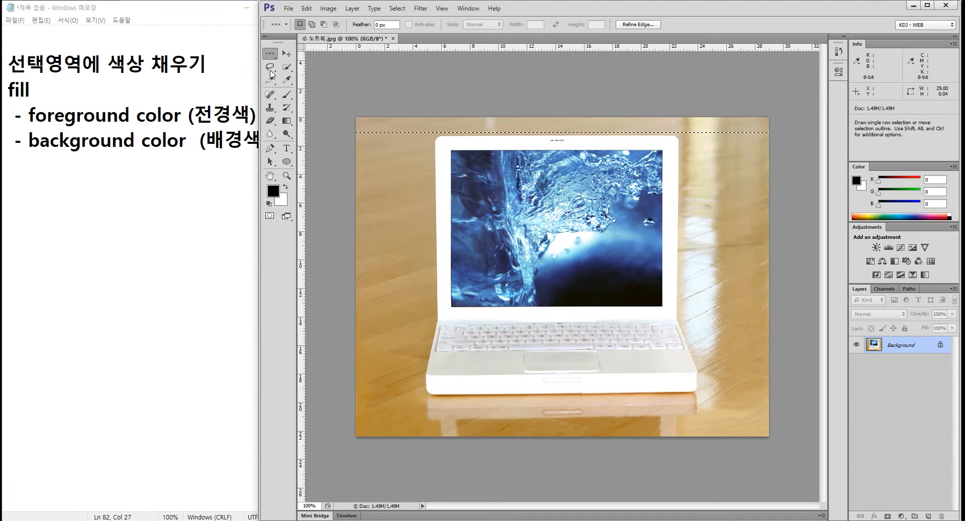
pyautogui.moveTo(260, 77); pyautogui.dragTo(302, 75)
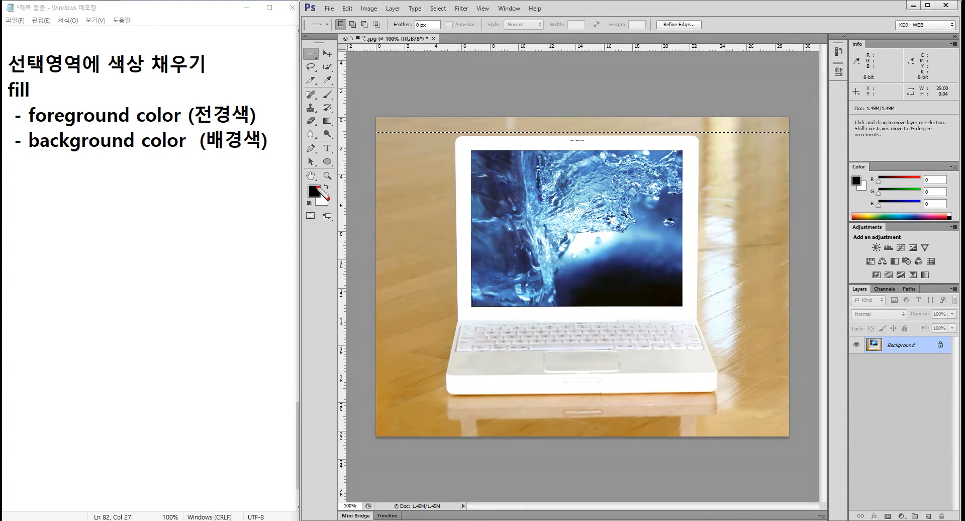
# Step: Open the foreground color picker, set the hue to 244° and pick the blue with 100% saturation and brightness
pyautogui.moveTo(323, 201)
pyautogui.mouseDown()
pyautogui.moveTo(305, 190)
pyautogui.moveTo(323, 201)
pyautogui.mouseUp()
pyautogui.press('Escape')
pyautogui.click(316, 193)
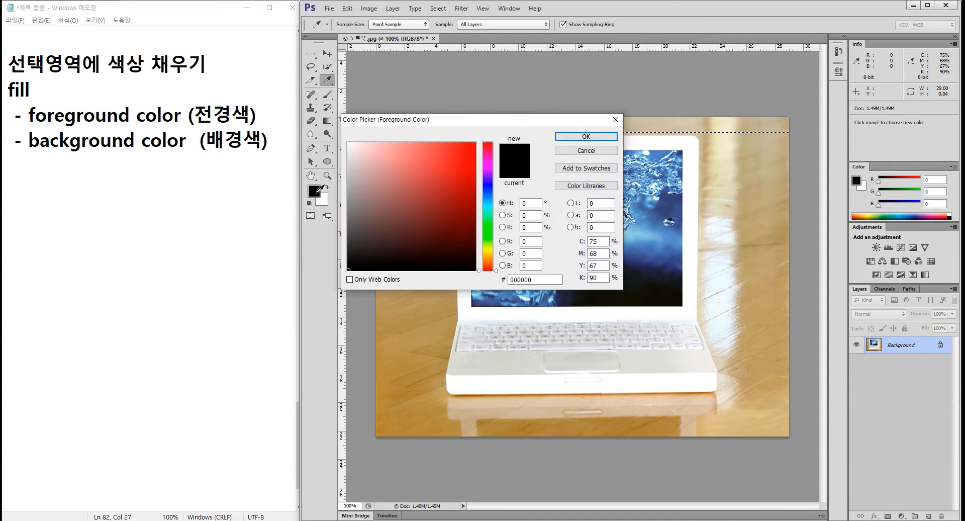
pyautogui.click(490, 184)
pyautogui.hotkey('ctrl', '2')
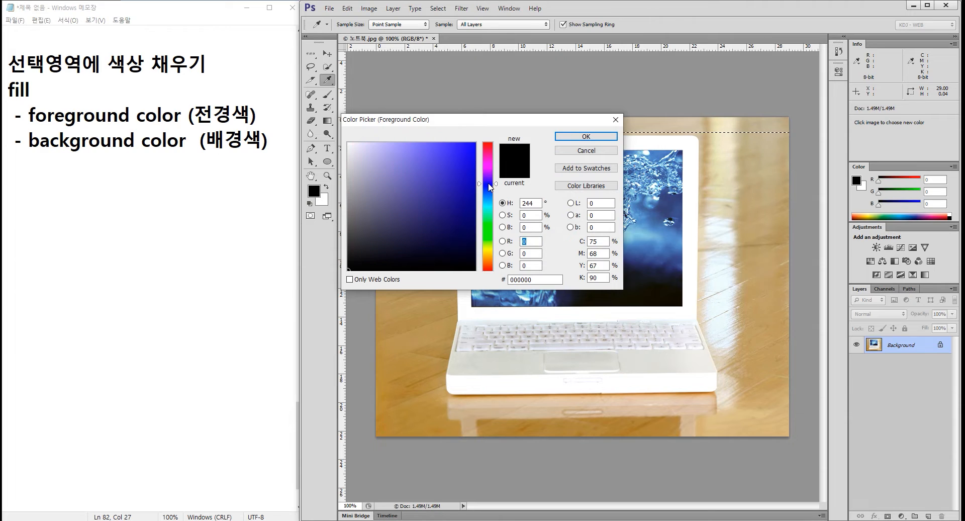
pyautogui.moveTo(489, 179)
pyautogui.mouseDown()
pyautogui.moveTo(494, 194)
pyautogui.moveTo(490, 179)
pyautogui.mouseUp()
pyautogui.moveTo(480, 140)
pyautogui.mouseDown()
pyautogui.moveTo(468, 146)
pyautogui.moveTo(481, 142)
pyautogui.mouseUp()
pyautogui.press('Escape')
pyautogui.moveTo(473, 148); pyautogui.dragTo(474, 143)
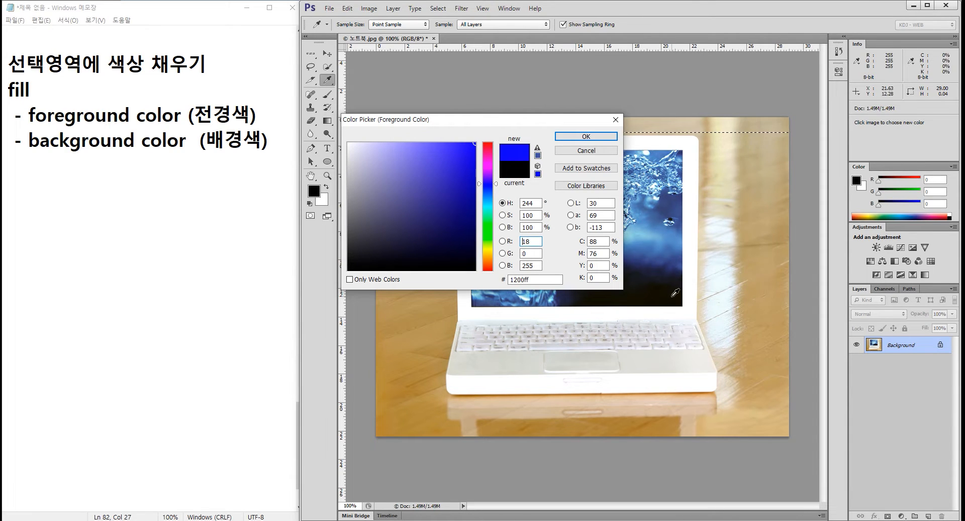
# Step: Set the foreground color's red value to 0 for pure blue 0000ff, check the green and blue values, and accept the color
pyautogui.click(535, 243)
pyautogui.doubleClick(535, 242)
pyautogui.write('0')
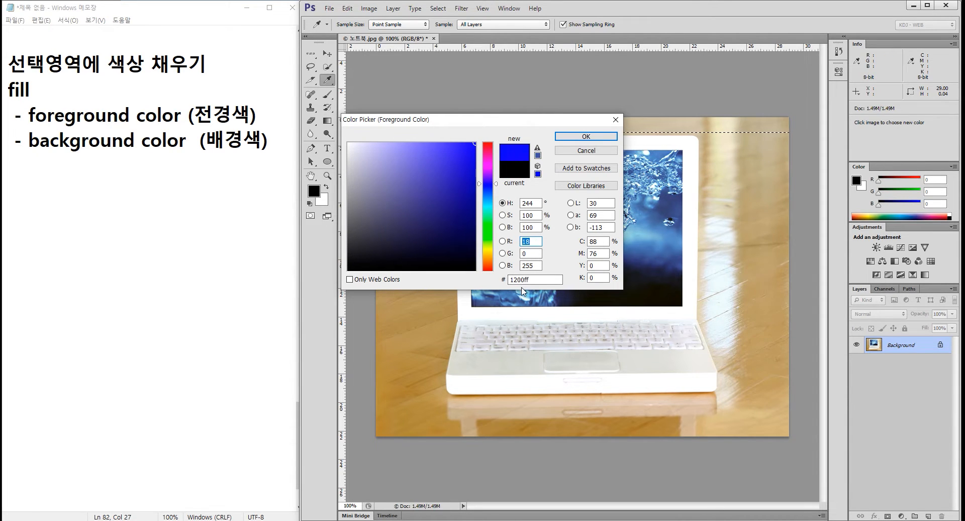
pyautogui.click(534, 265)
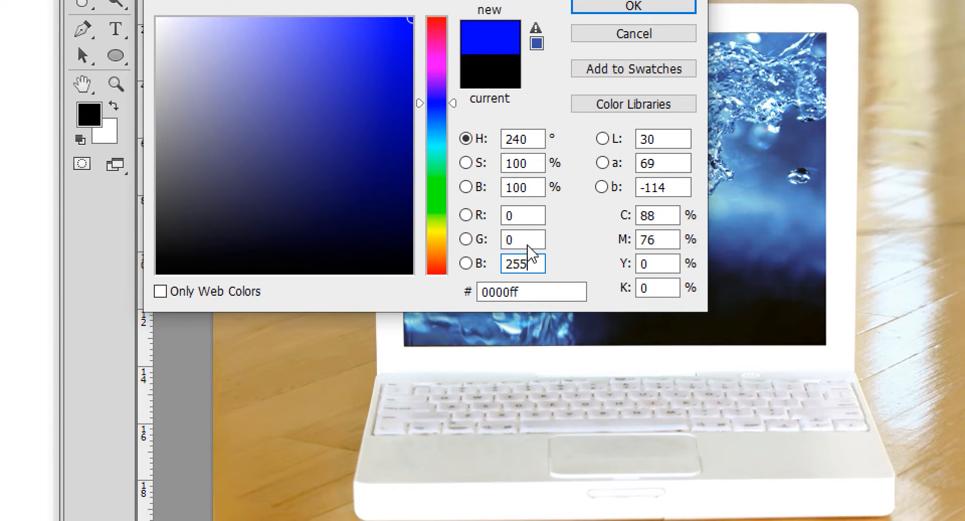
pyautogui.click(526, 218)
pyautogui.click(528, 240)
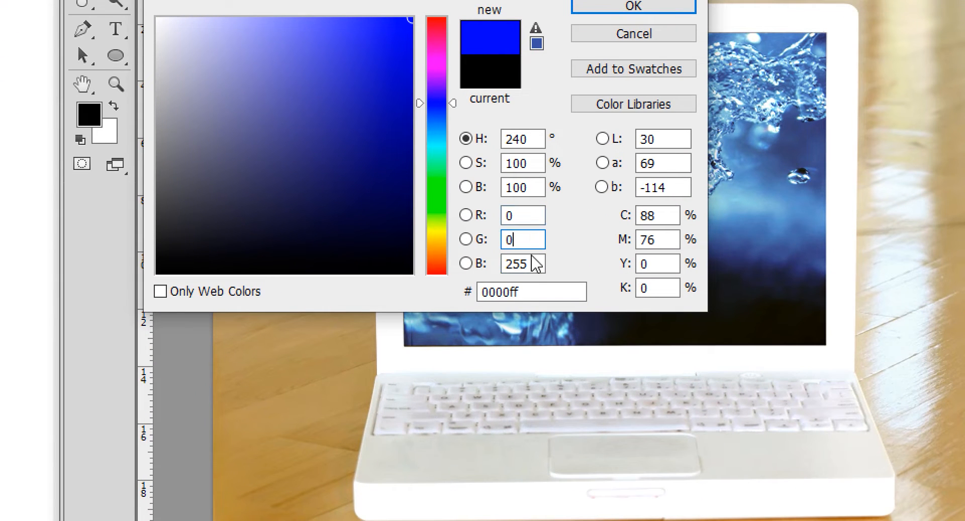
pyautogui.moveTo(532, 263); pyautogui.dragTo(463, 263)
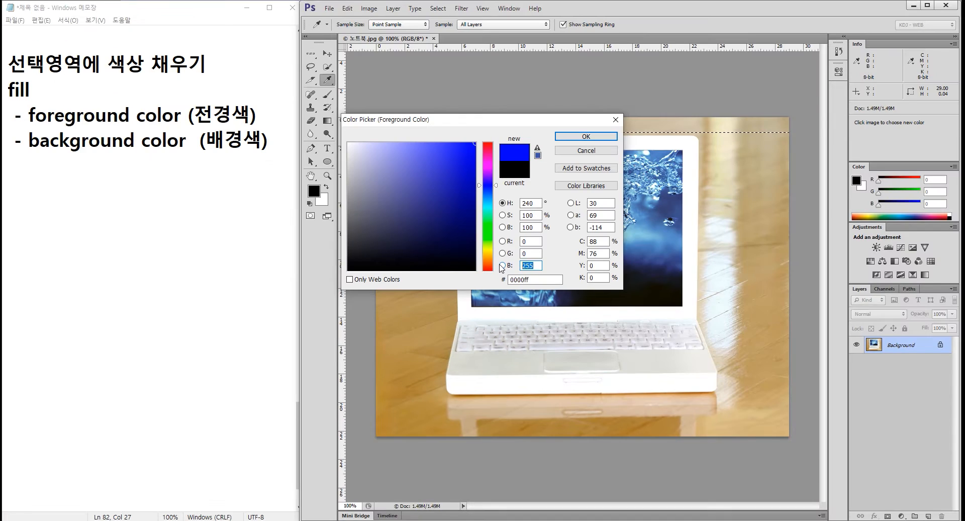
pyautogui.click(586, 136)
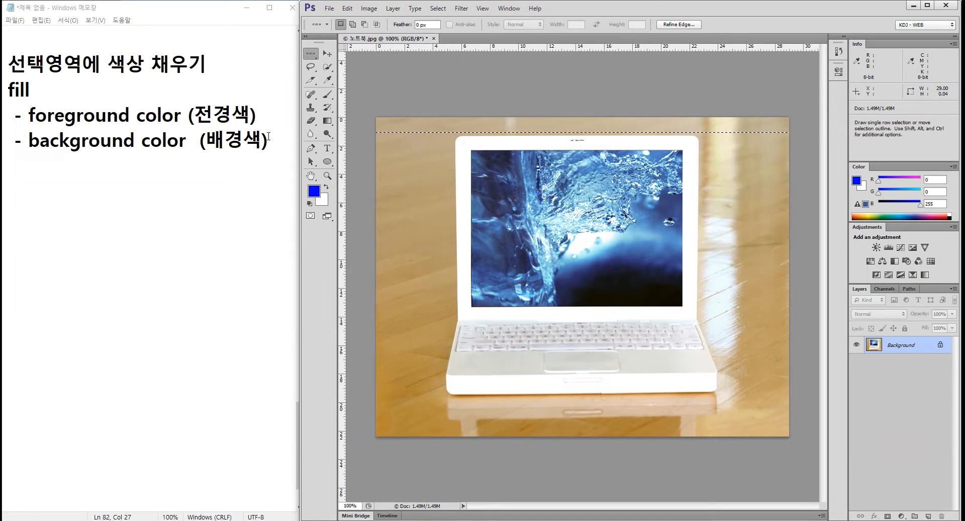
# Step: In Notepad, note "전경색 alt + del" below the color notes, and fill the selected row in Photoshop with the foreground color
pyautogui.click(273, 176)
pyautogui.press('Return')
pyautogui.write('전')
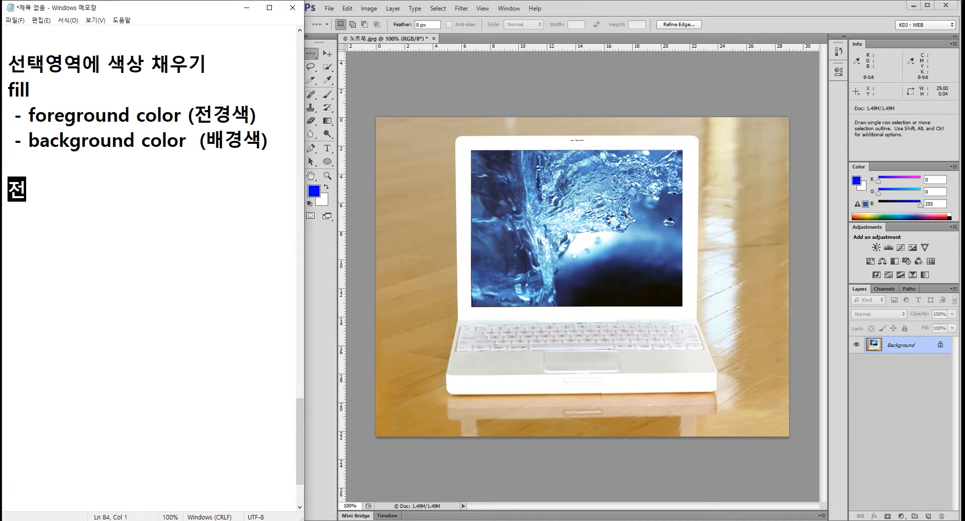
pyautogui.write('겨ㅇ색')
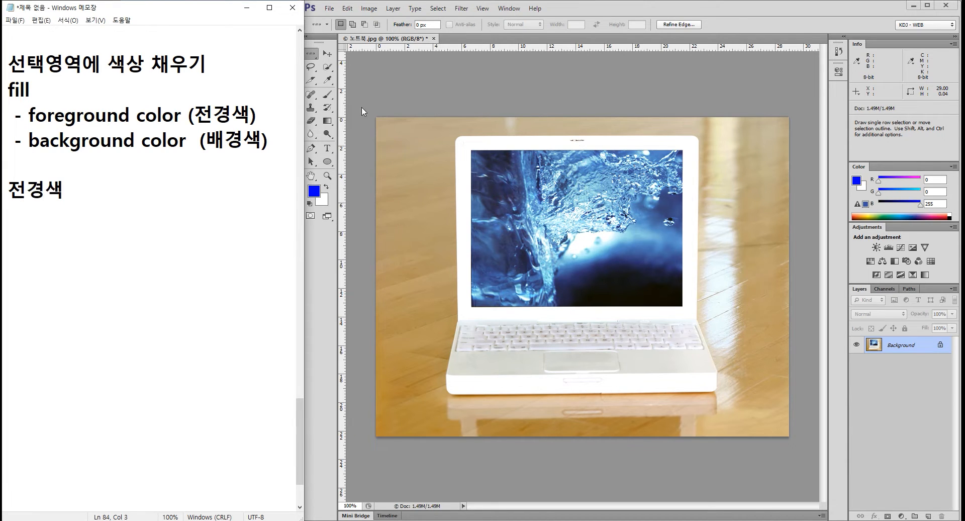
pyautogui.click(780, 132)
pyautogui.write('lt + del')
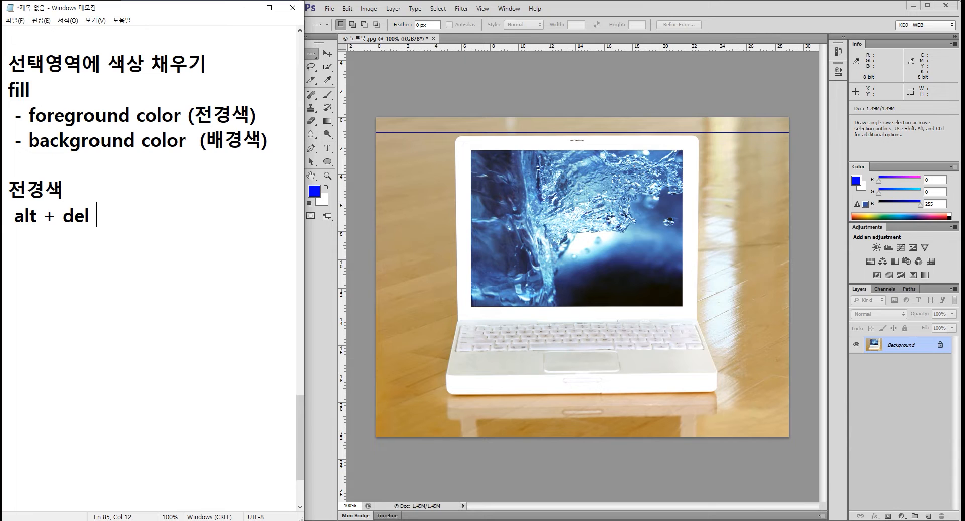
# Step: Put "alt + del" on the "전경색" line and add the line "배경색 ctrl + del" below it in the notes
pyautogui.write('qoru₩₩₩')
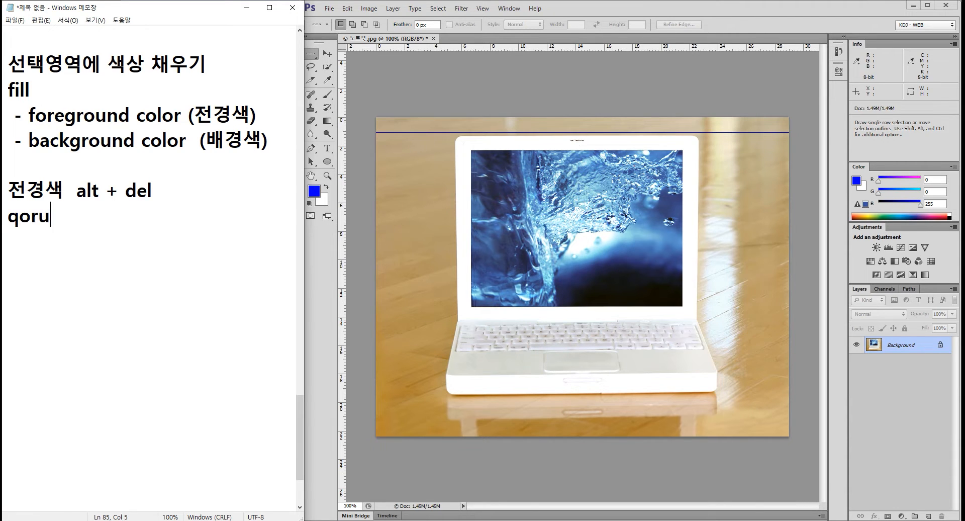
pyautogui.press('BackSpace')
pyautogui.press('BackSpace')
pyautogui.press('BackSpace')
pyautogui.press('BackSpace')
pyautogui.press('BackSpace')
pyautogui.press('BackSpace')
pyautogui.press('BackSpace')
pyautogui.write('배경색 cr')
pyautogui.press('BackSpace')
pyautogui.write('trl + del')
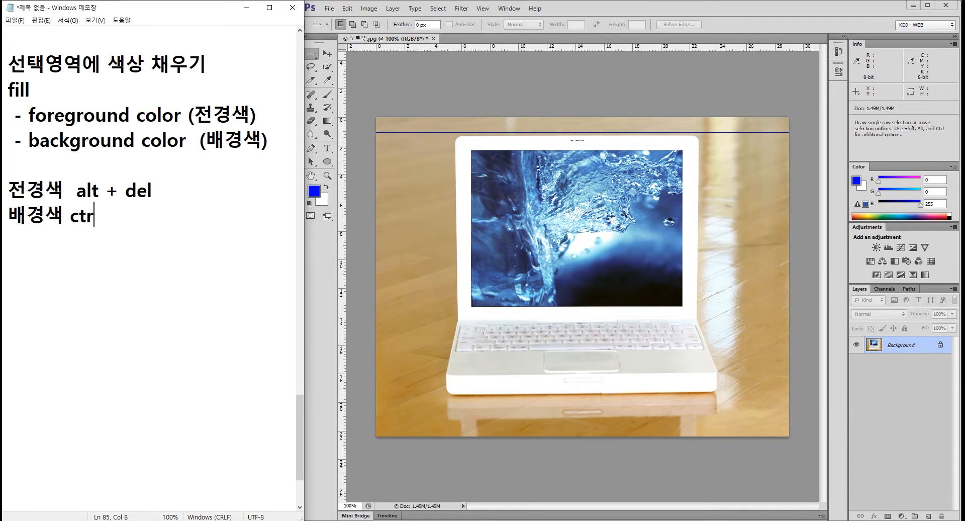
# Step: In Photoshop, select a single row just above the blue line, fill it with the background color and deselect
pyautogui.click(348, 181)
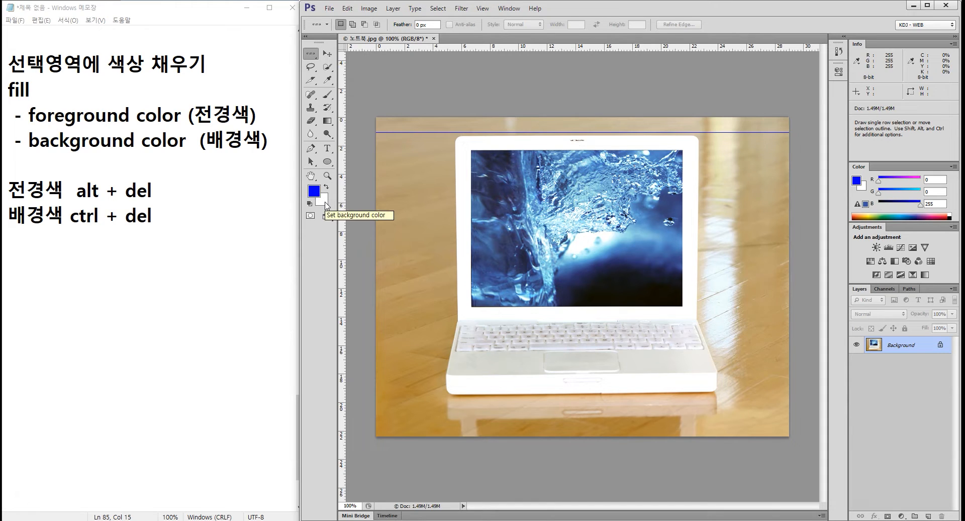
pyautogui.click(388, 125)
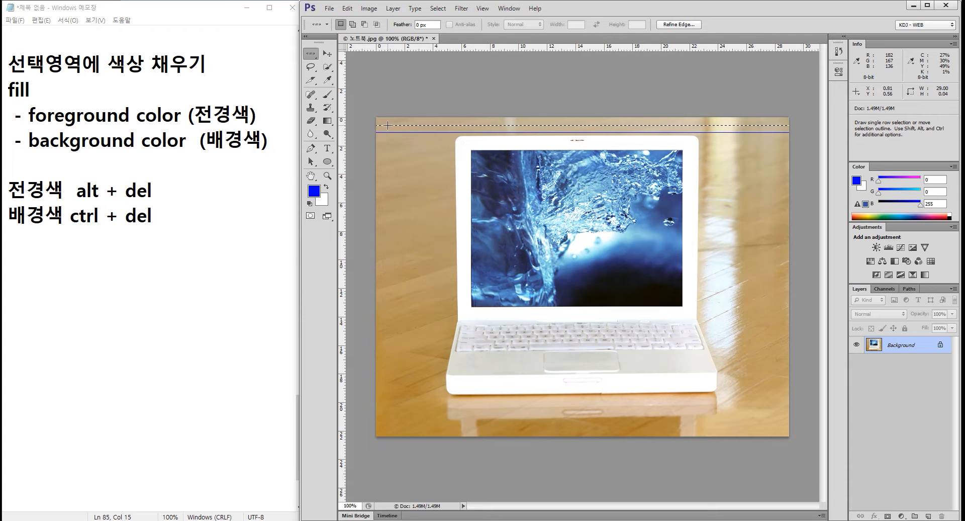
pyautogui.hotkey('ctrl', 'Delete')
pyautogui.hotkey('ctrl', 'd')
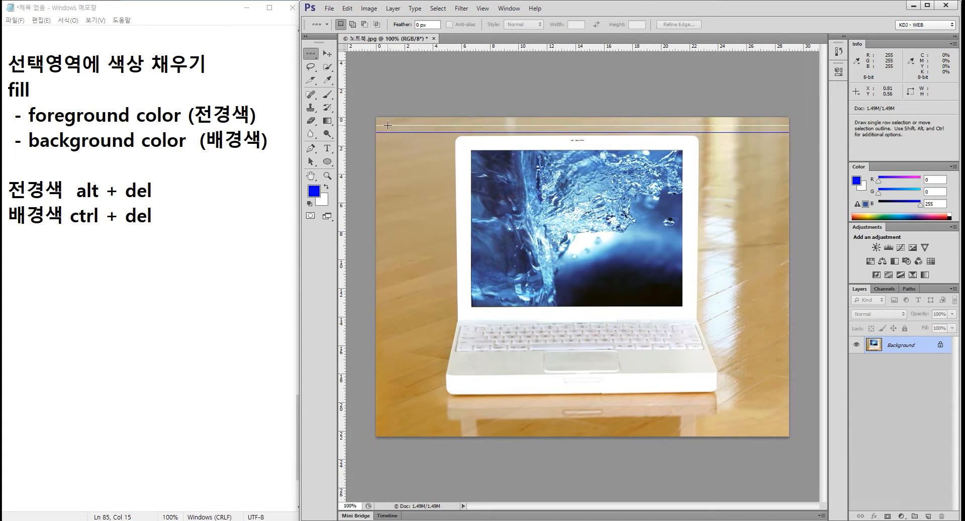
# Step: Select a single row just below the blue line at 400% zoom, fill it with the foreground color and deselect
pyautogui.keyDown('ctrl'); pyautogui.click(431, 135); pyautogui.keyUp('ctrl')
pyautogui.keyDown('ctrl'); pyautogui.click(434, 135); pyautogui.keyUp('ctrl')
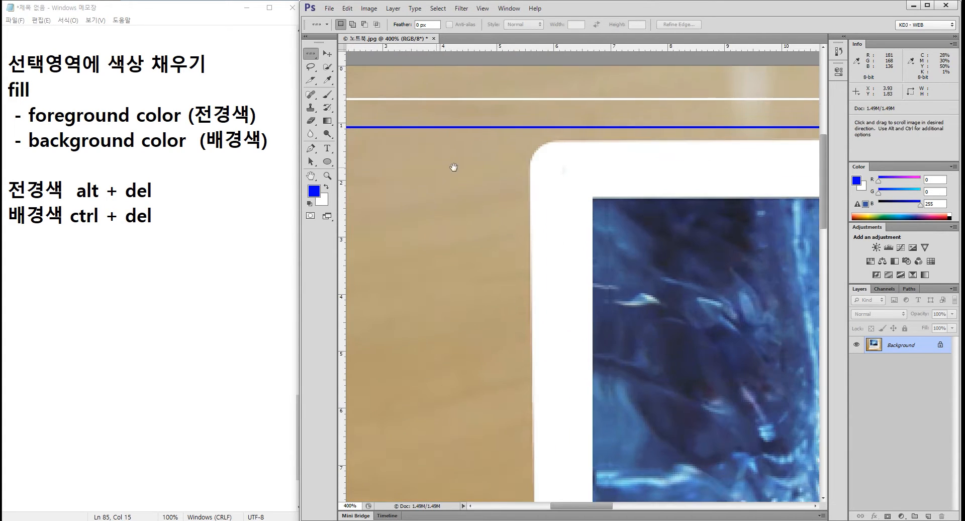
pyautogui.moveTo(442, 166); pyautogui.dragTo(616, 232)
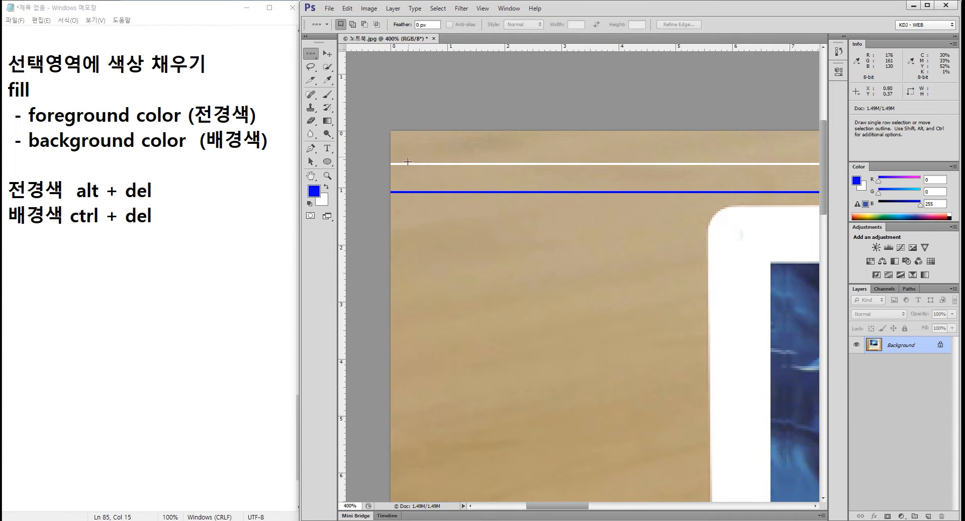
pyautogui.click(405, 220)
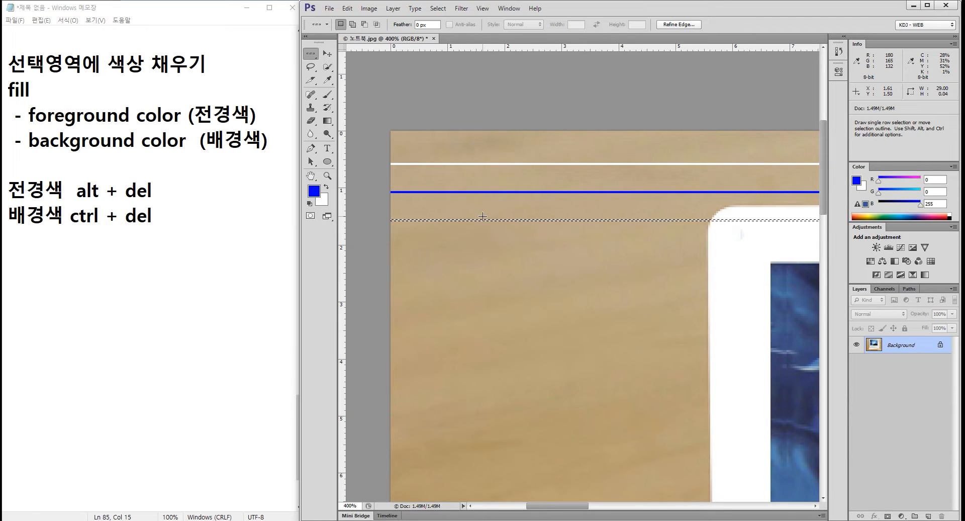
pyautogui.hotkey('alt', 'Delete')
pyautogui.hotkey('ctrl', 'd')
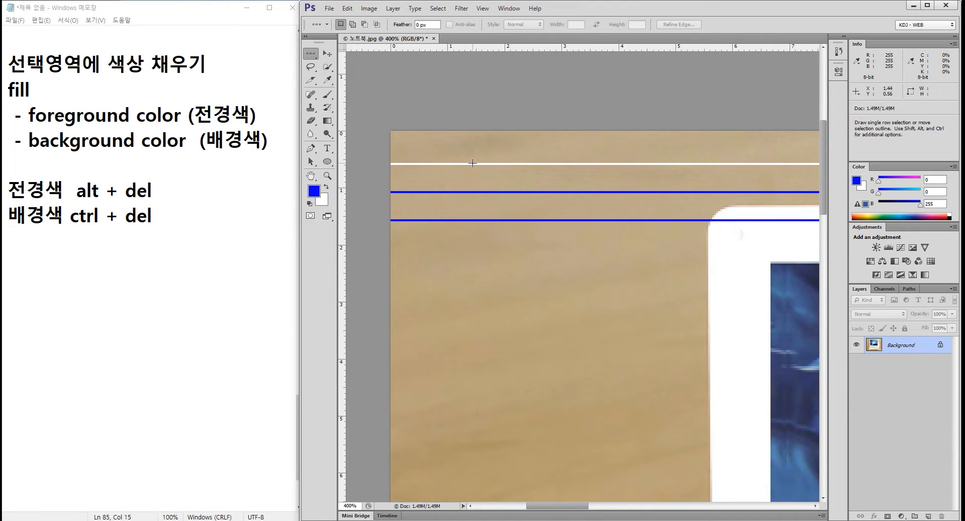
# Step: In Notepad, add the heading "되돌기기" below the fill shortcuts, with "ctrl + z" on the line under it
pyautogui.click(207, 260)
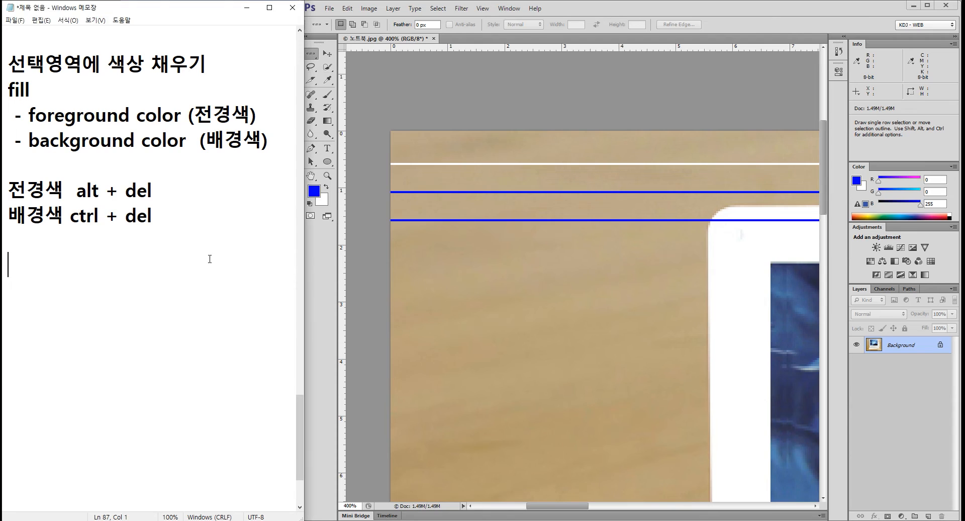
pyautogui.write('ㅊ')
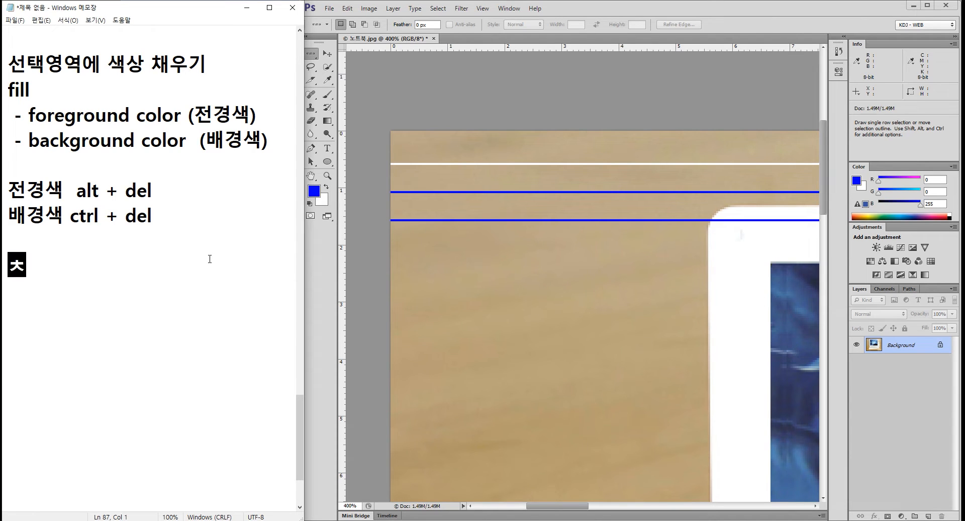
pyautogui.press('BackSpace')
pyautogui.write('c')
pyautogui.press('BackSpace')
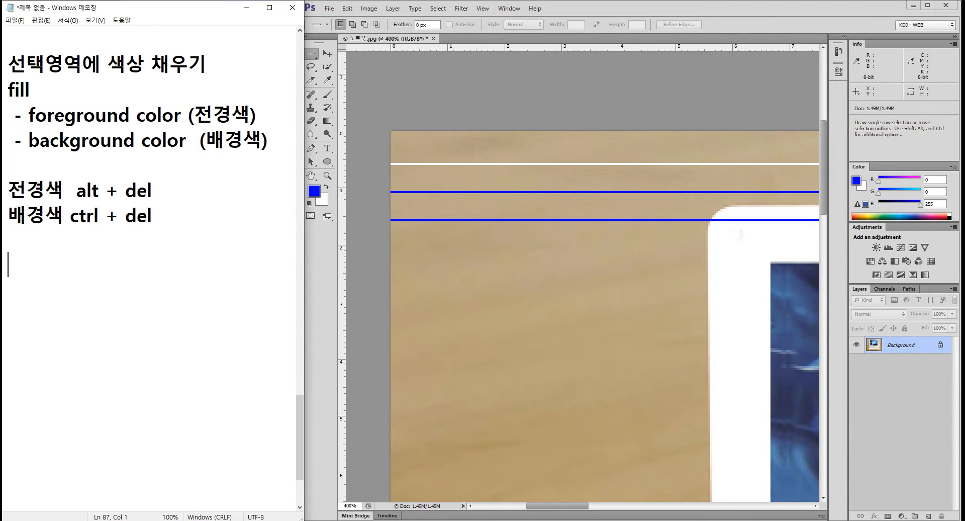
pyautogui.write('ehl')
pyautogui.press('BackSpace')
pyautogui.press('BackSpace')
pyautogui.press('BackSpace')
pyautogui.write('됟돌기기')
pyautogui.press('Return')
pyautogui.write('ct')
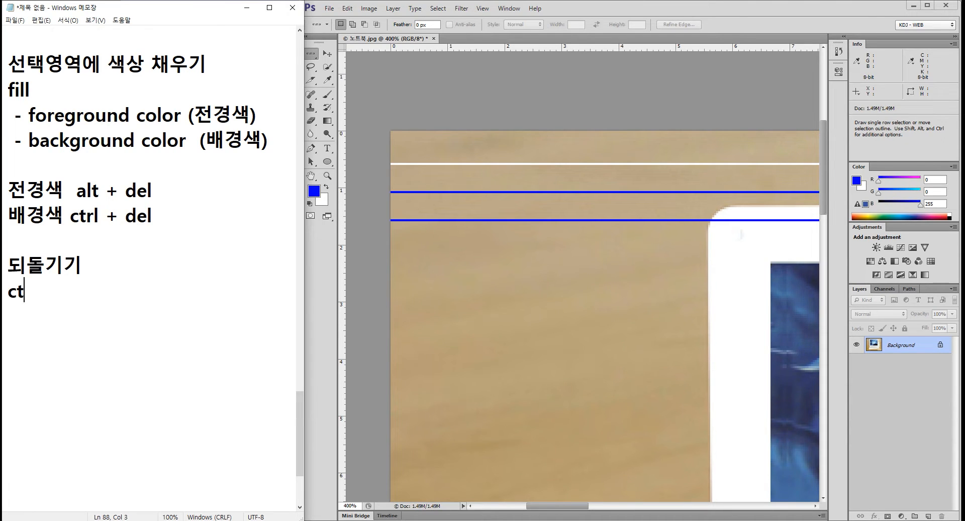
pyautogui.write('rl + z')
pyautogui.press('Return')
# Step: Append "(전단계)" to the "되돌기기" heading in the notes
pyautogui.press('Up')
pyautogui.press('Up')
pyautogui.press('End')
pyautogui.write('(')
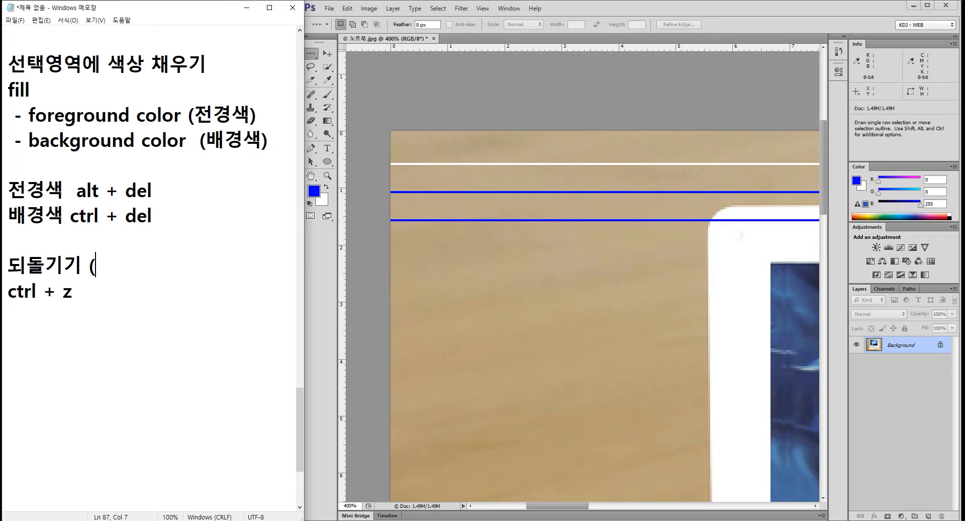
pyautogui.write('전단계)')
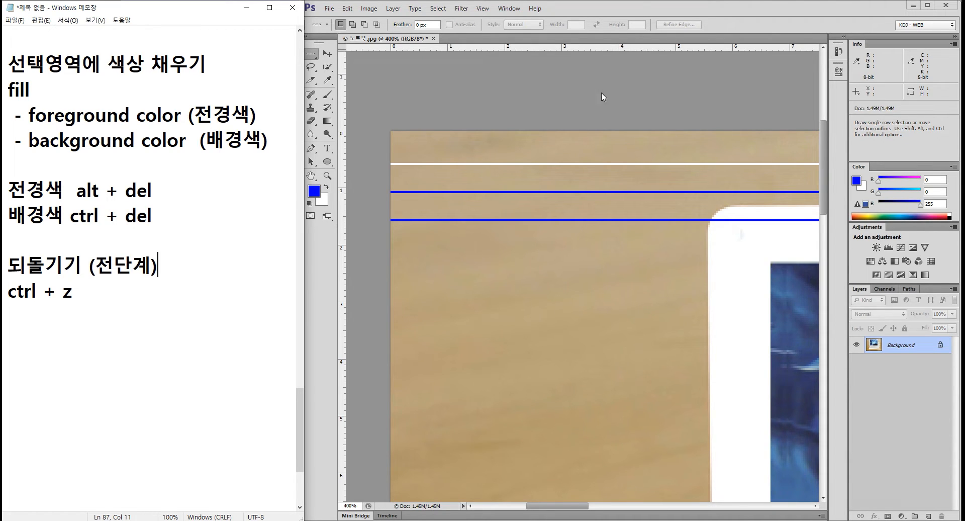
# Step: In Photoshop, undo the last deselection and deselect the row again
pyautogui.click(411, 37)
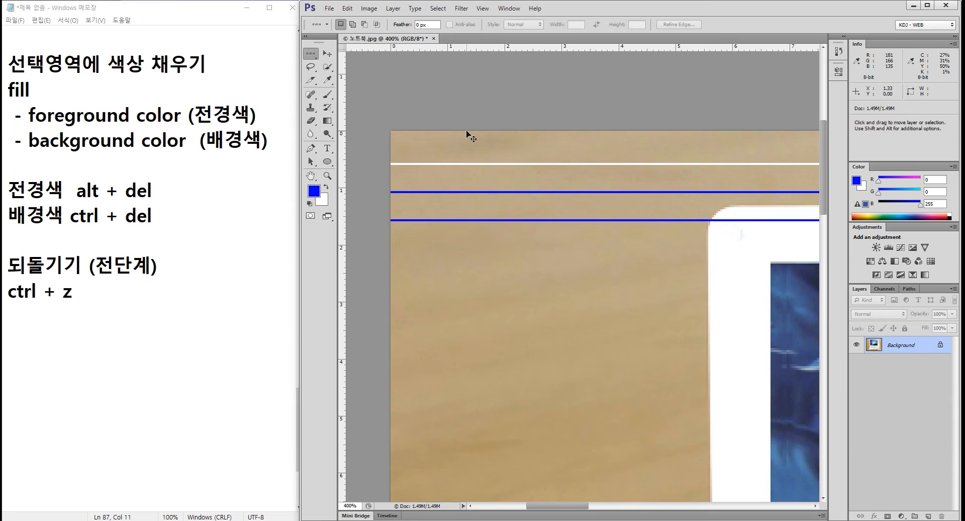
pyautogui.hotkey('ctrl', 'z')
pyautogui.hotkey('ctrl', 'd')
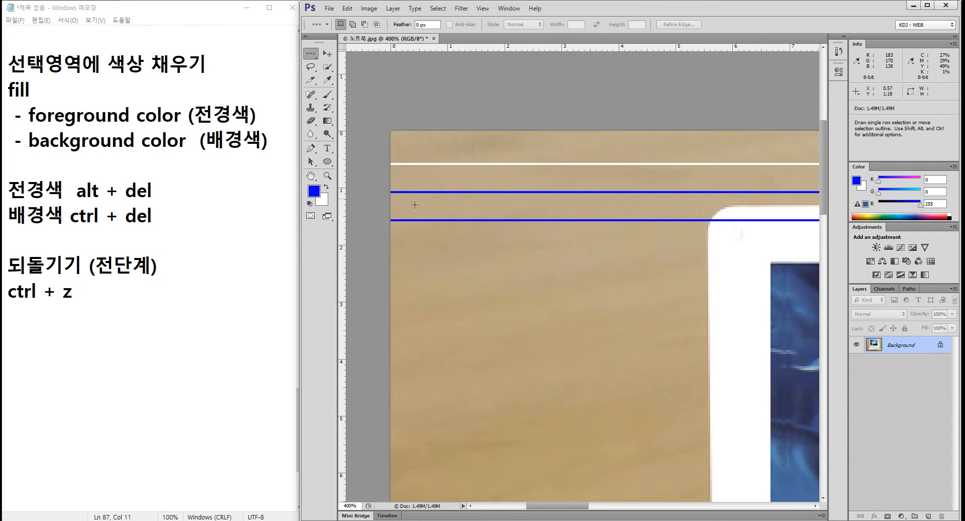
# Step: In Notepad, add the line "ctrl + alt + Z" below "ctrl + z"
pyautogui.click(159, 297)
pyautogui.press('Return')
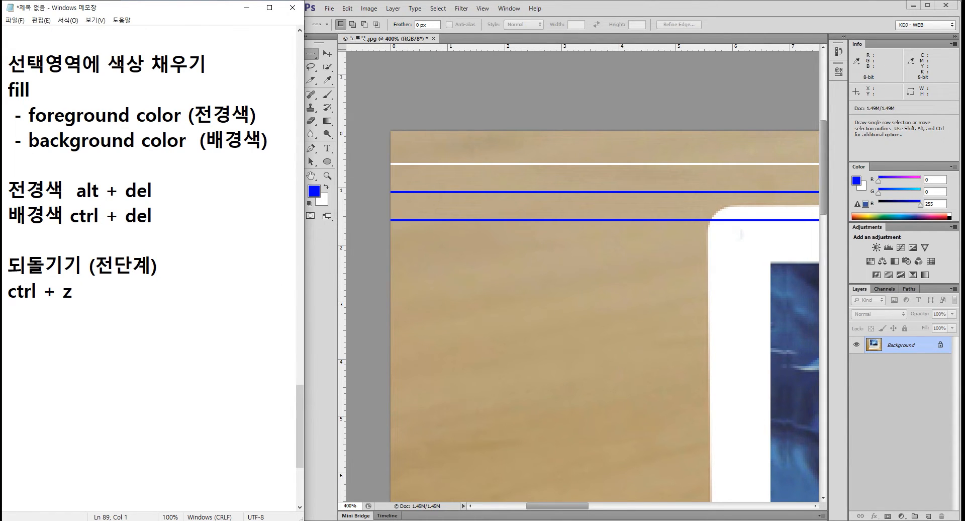
pyautogui.write('ㅊㅅ')
pyautogui.press('BackSpace')
pyautogui.press('BackSpace')
pyautogui.press('Hangul')
pyautogui.write('ctrl + al')
pyautogui.press('BackSpace')
pyautogui.write('t ')
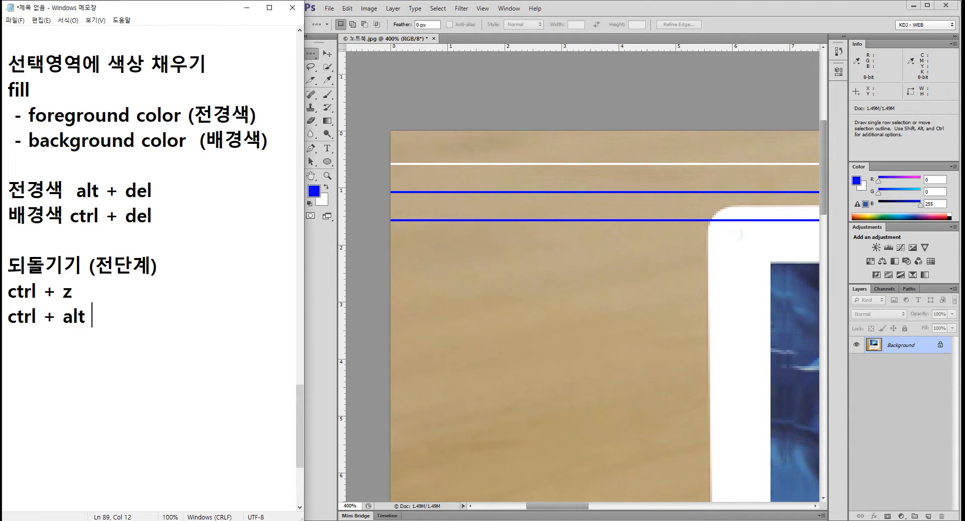
pyautogui.write('+ Z (dlwjs')
# Step: Complete the "ctrl + alt + Z" line with the explanation "(이전 모든 단계)"
pyautogui.press('BackSpace')
pyautogui.press('BackSpace')
pyautogui.press('BackSpace')
pyautogui.press('BackSpace')
pyautogui.press('BackSpace')
pyautogui.write('dlwj')
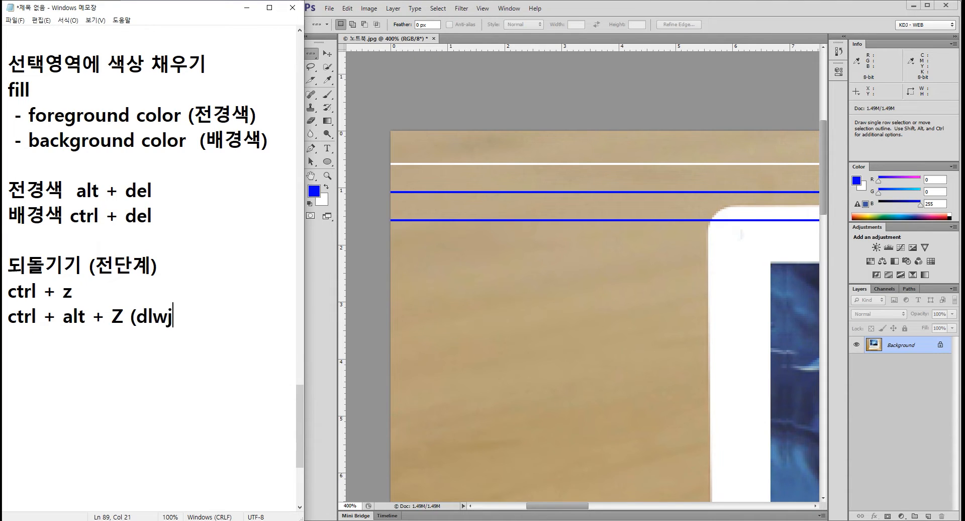
pyautogui.press('BackSpace')
pyautogui.press('BackSpace')
pyautogui.press('BackSpace')
pyautogui.press('BackSpace')
pyautogui.write('이전 모든 단계')
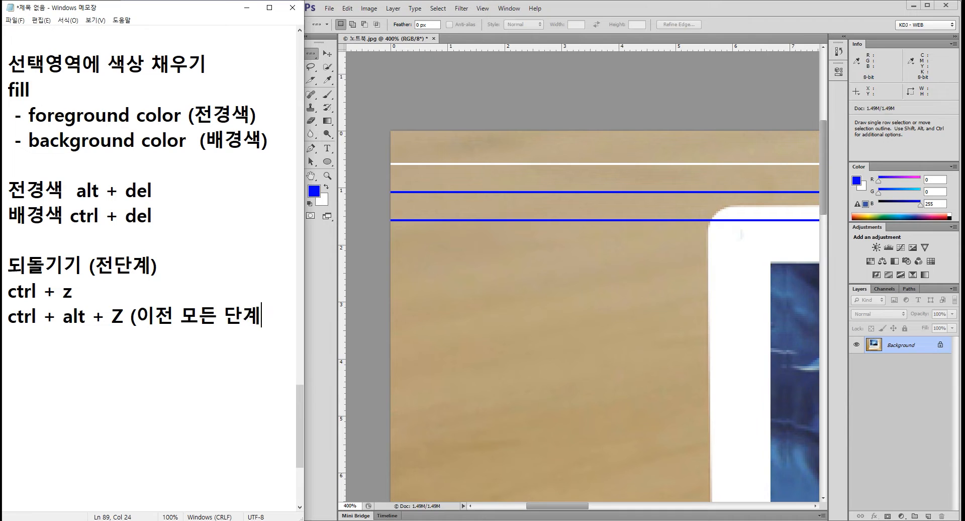
pyautogui.write(')')
# Step: In Photoshop, step backward repeatedly through the edits until all the single-row fills are undone
pyautogui.click(406, 41)
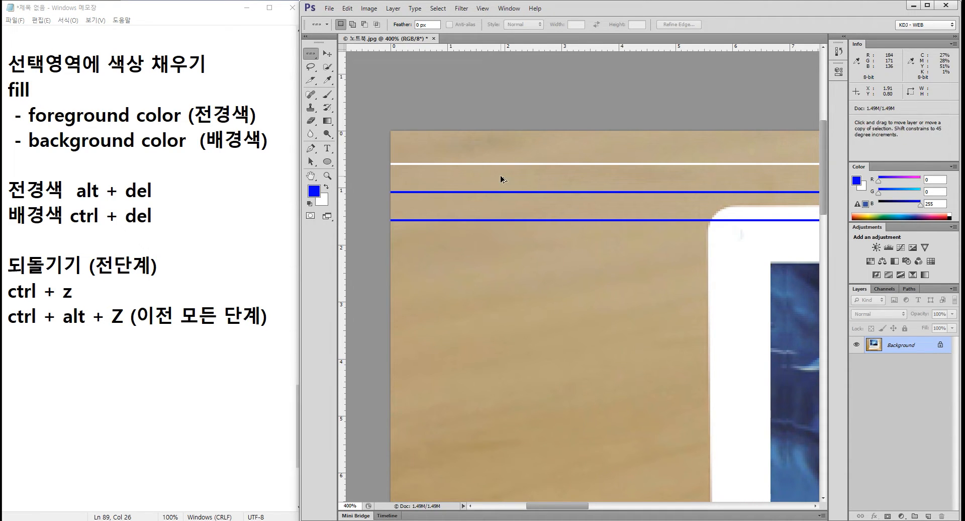
pyautogui.hotkey('ctrl', 'alt', 'z')
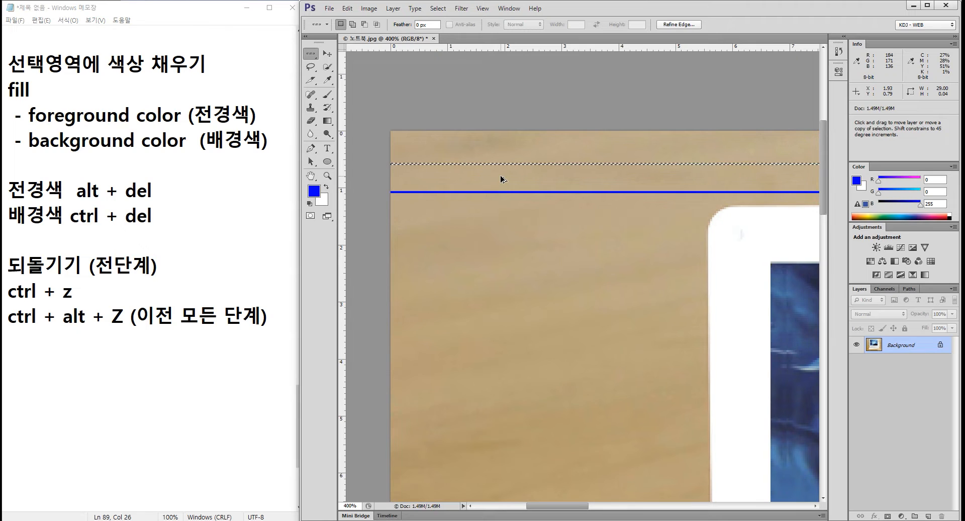
pyautogui.hotkey('ctrl', 'alt', 'z')
pyautogui.hotkey('ctrl', 'alt', 'z')
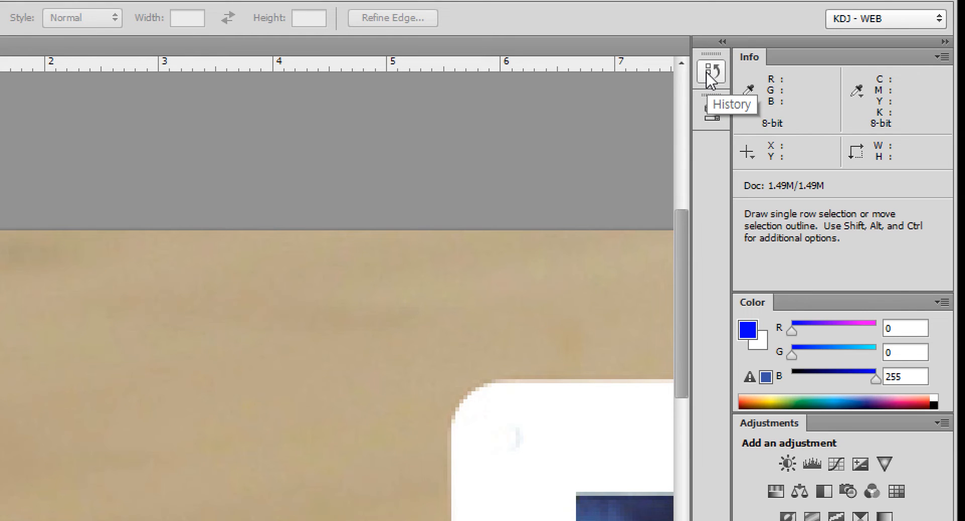
# Step: Show the History panel and lengthen it to list many more recorded states
pyautogui.click(250, 17)
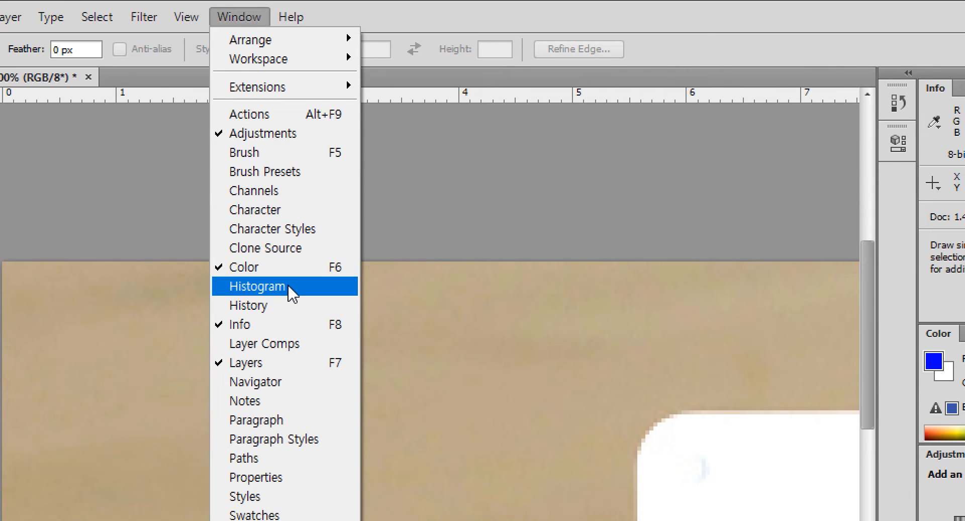
pyautogui.click(264, 307)
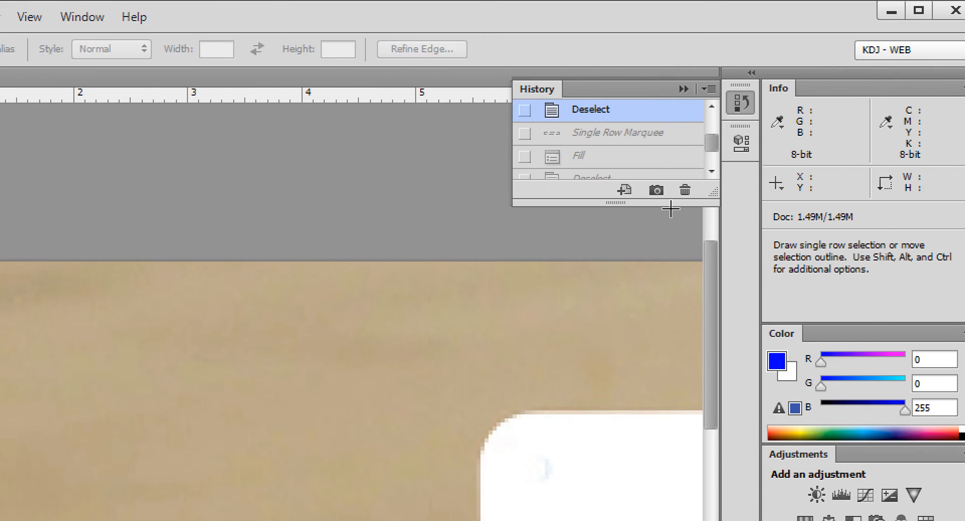
pyautogui.moveTo(668, 206); pyautogui.dragTo(702, 498)
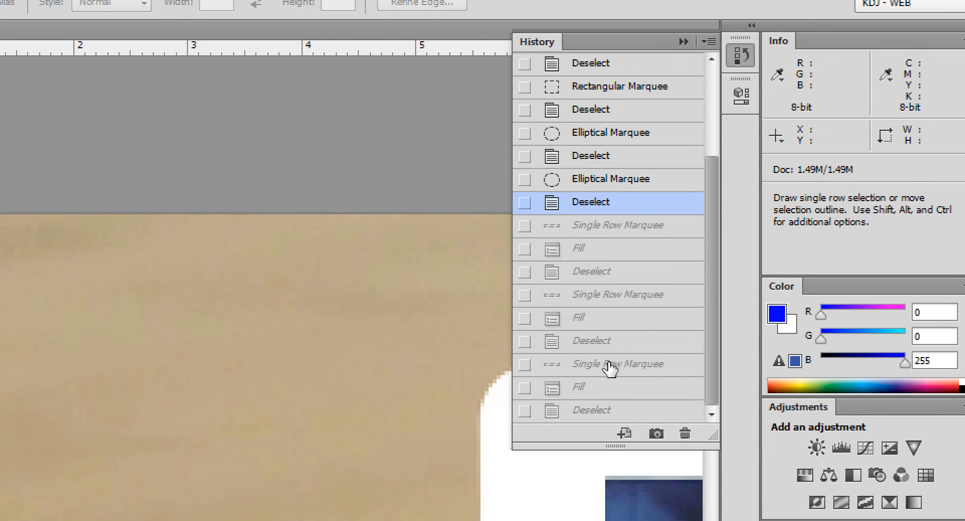
# Step: Jump among earlier and later History states, ending on the Deselect state just before the first Single Row Marquee
pyautogui.click(600, 111)
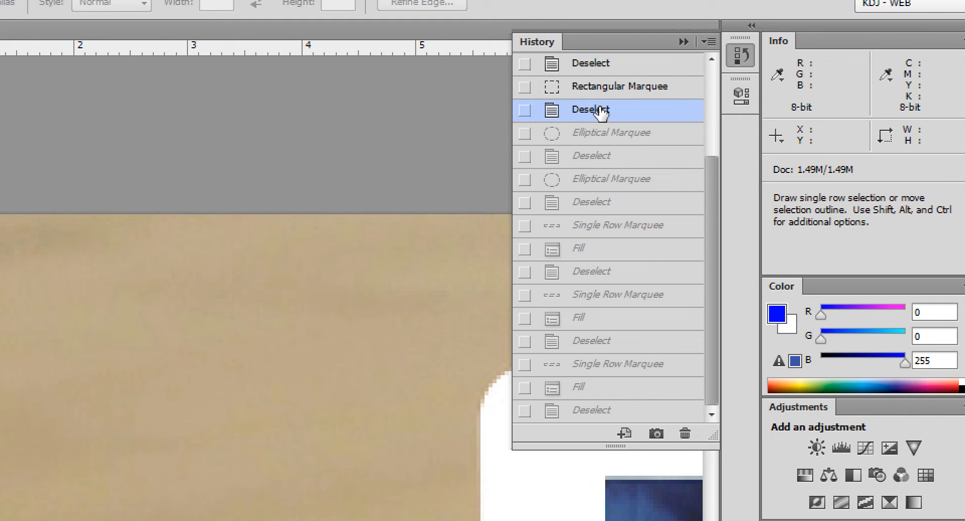
pyautogui.click(618, 231)
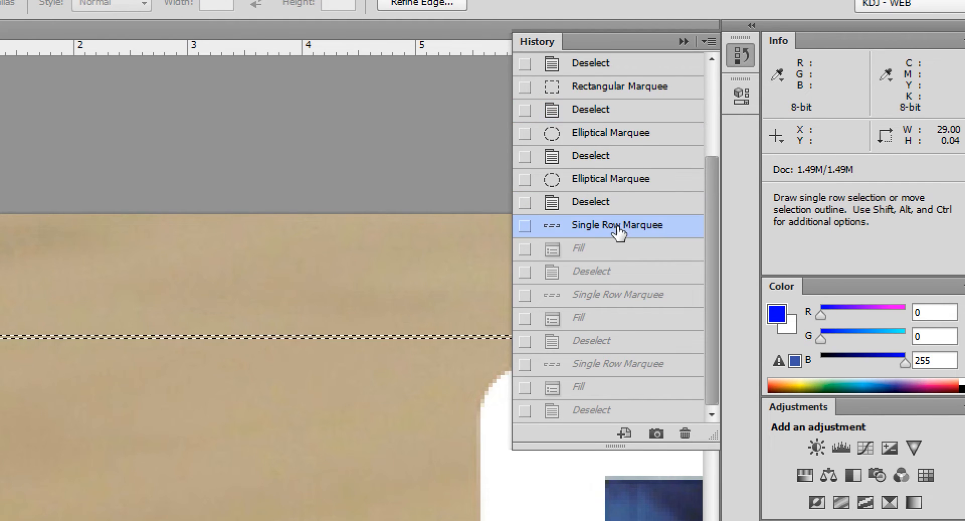
pyautogui.click(594, 415)
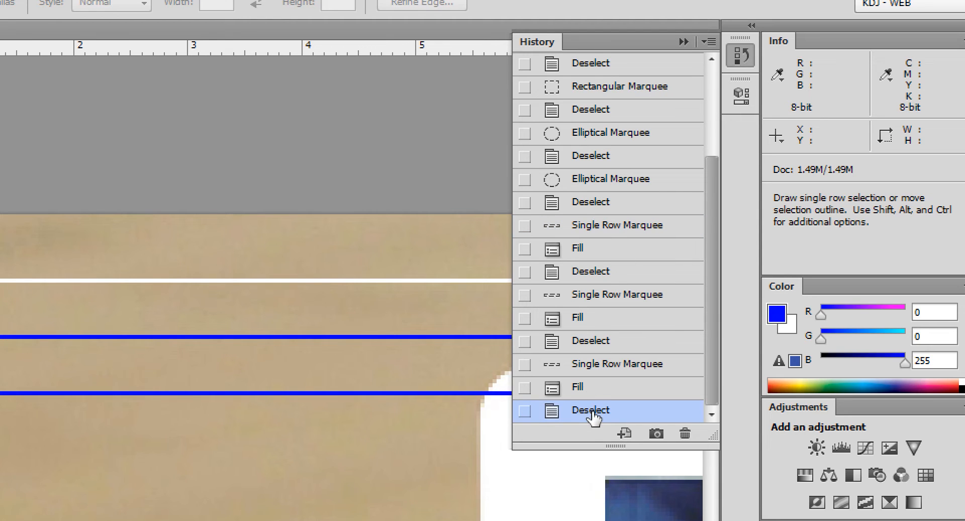
pyautogui.click(578, 202)
pyautogui.click(591, 186)
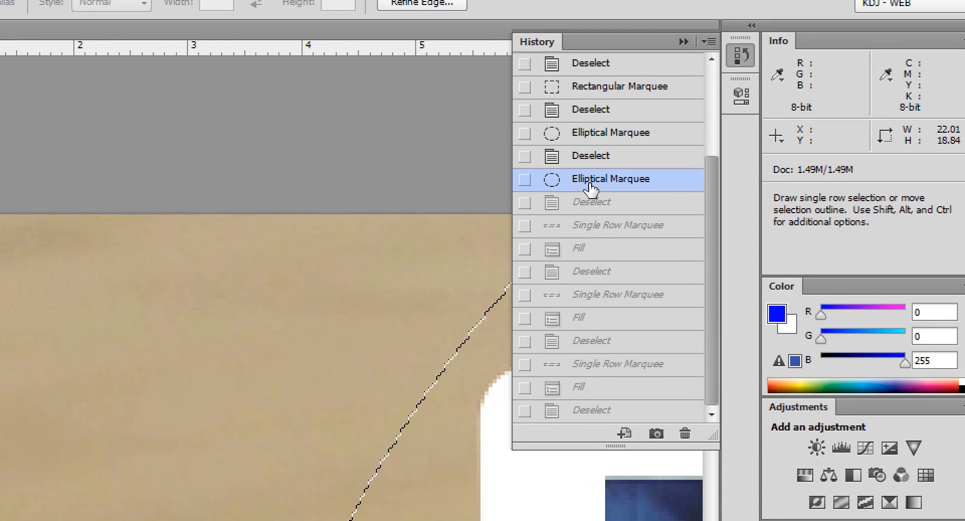
pyautogui.click(605, 206)
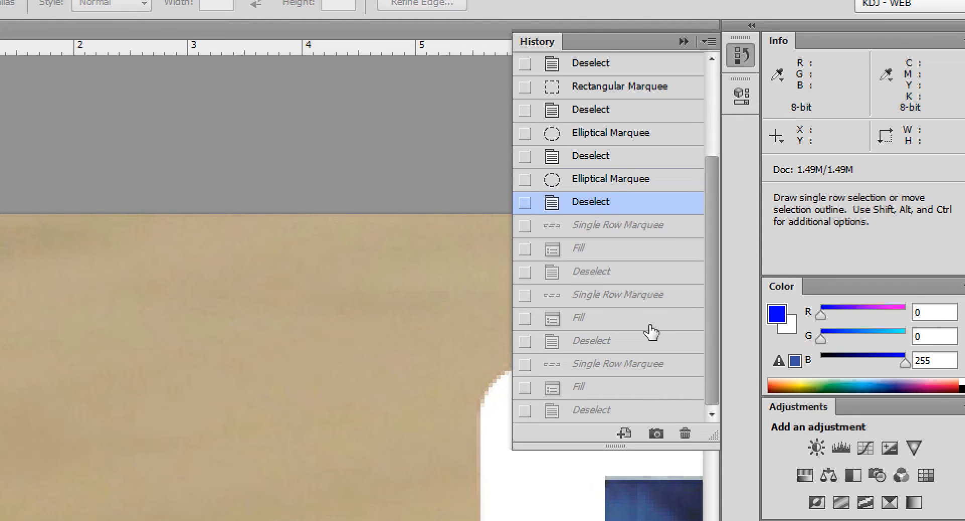
# Step: Revisit the second Deselect, the first Fill and the first Single Row Marquee in the history, returning to the Deselect before them
pyautogui.click(595, 317)
pyautogui.click(605, 351)
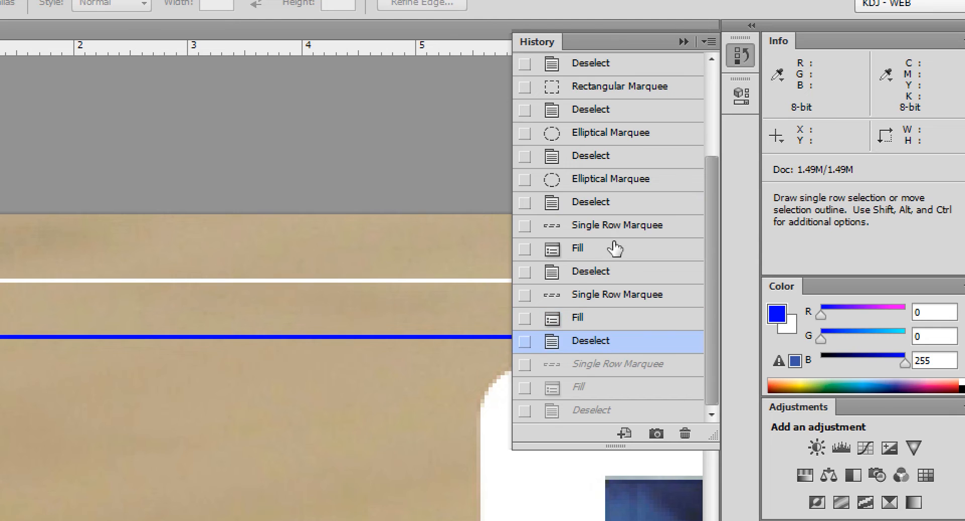
pyautogui.click(615, 249)
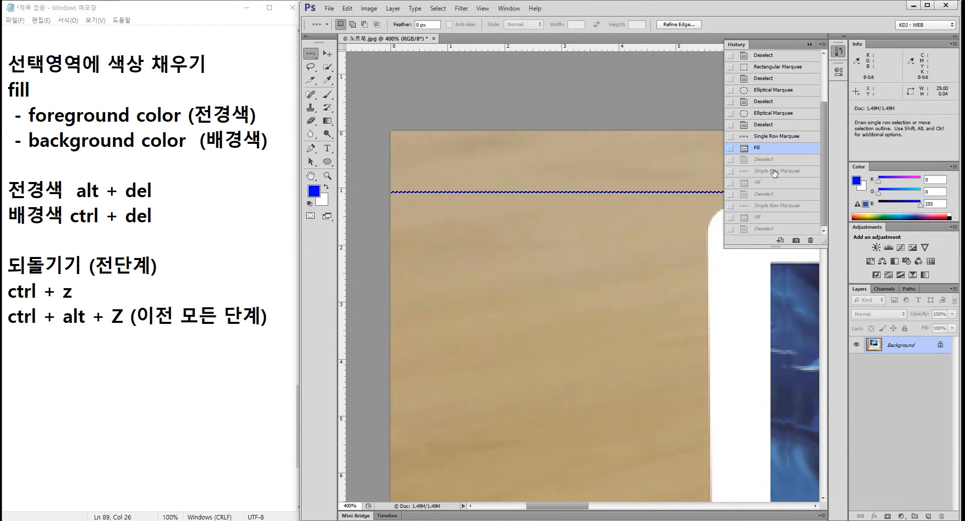
pyautogui.click(778, 136)
pyautogui.click(778, 127)
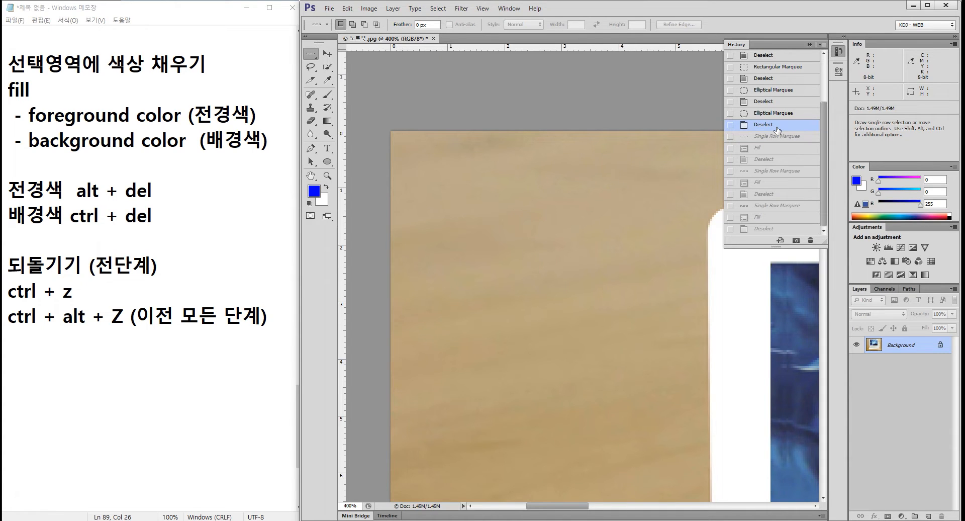
# Step: In the Notepad notes, add a dashed separator line and the heading "새레이어 생성" beneath it
pyautogui.click(248, 344)
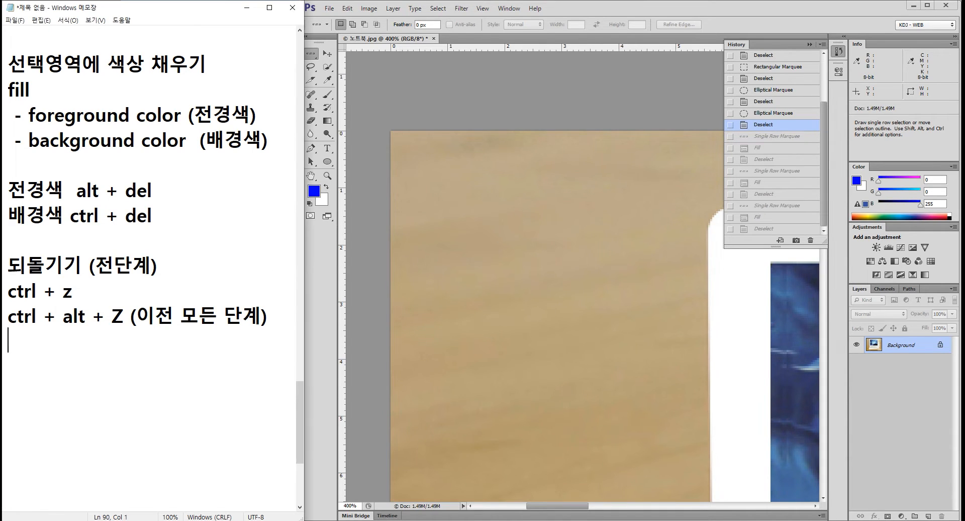
pyautogui.write('-----------------------')
pyautogui.press('Return')
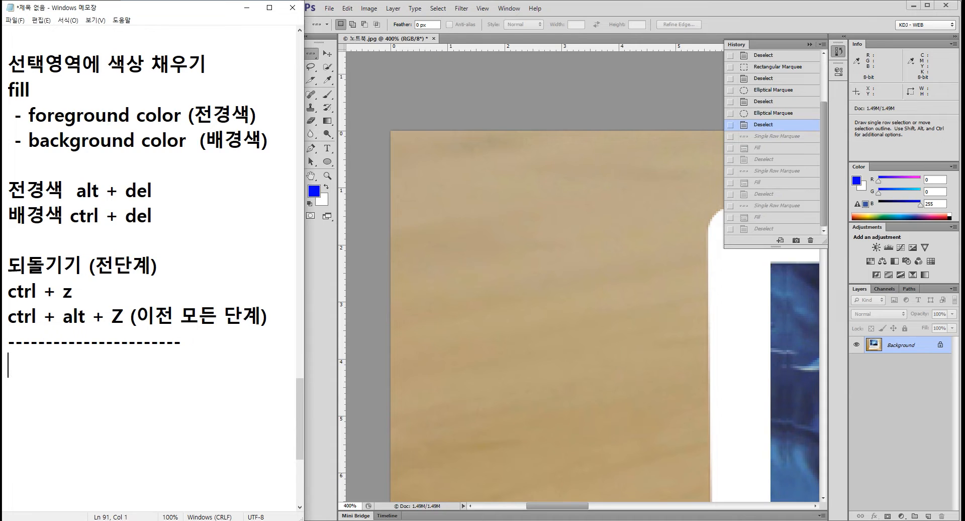
pyautogui.write('tof')
pyautogui.press('BackSpace')
pyautogui.press('BackSpace')
pyautogui.press('BackSpace')
pyautogui.write(',새')
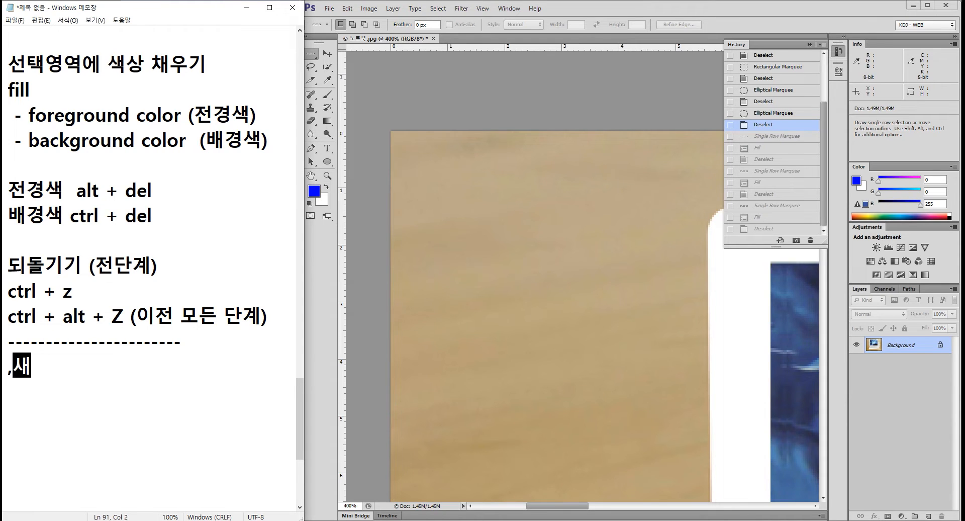
pyautogui.press('BackSpace')
pyautogui.press('BackSpace')
pyautogui.write('새레이어 ㅅ')
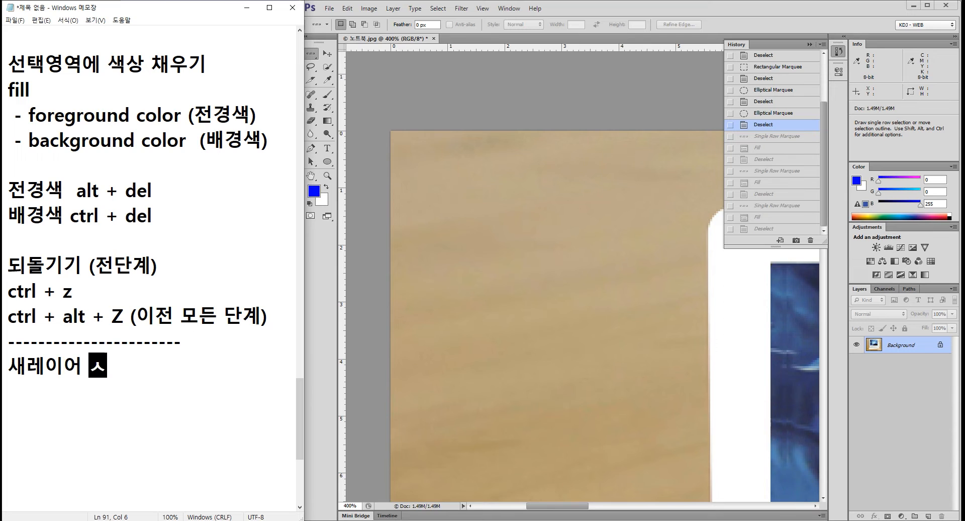
pyautogui.write('생성')
pyautogui.press('Return')
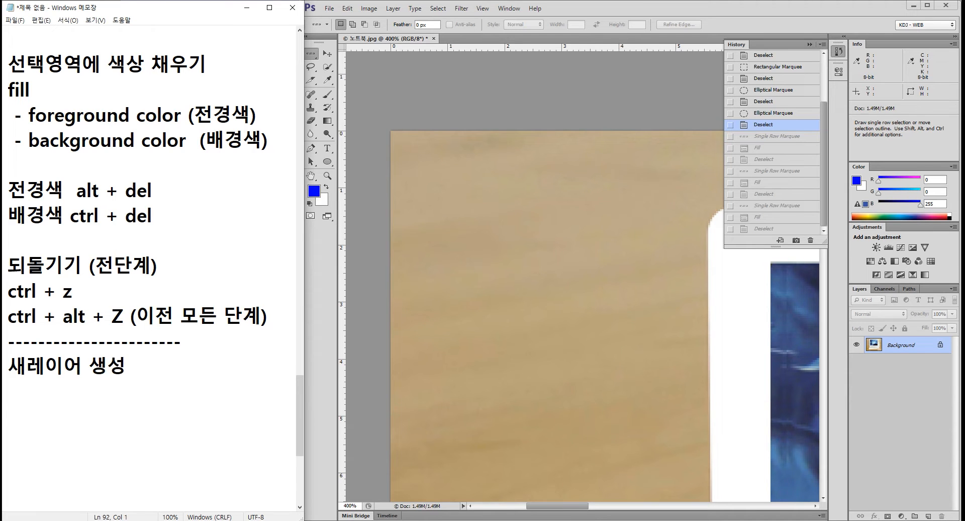
# Step: In Photoshop, create a new layer above the Background and rename it "HR"
pyautogui.click(690, 77)
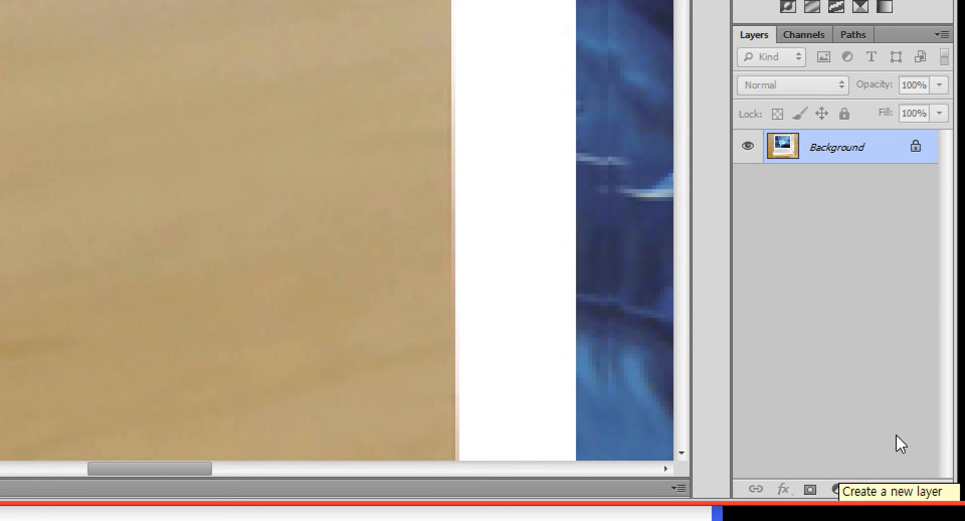
pyautogui.click(893, 489)
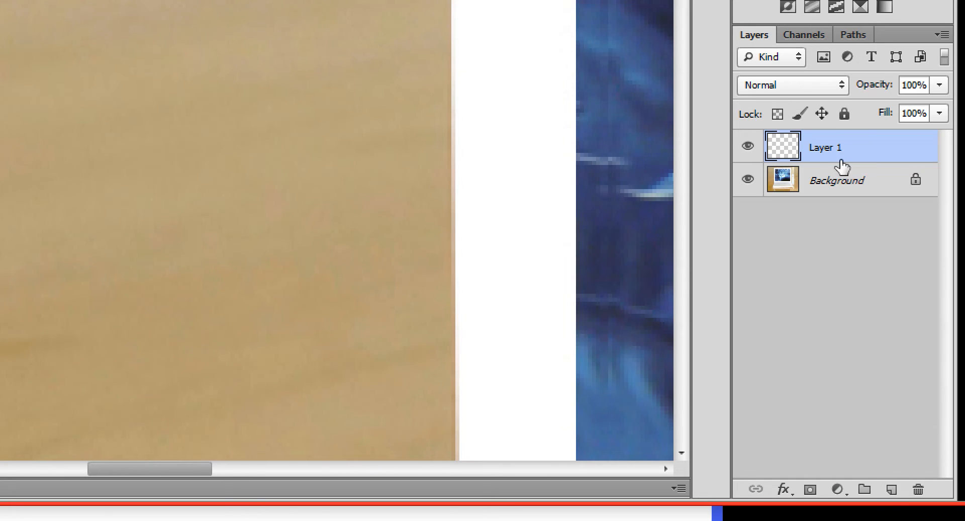
pyautogui.doubleClick(825, 150)
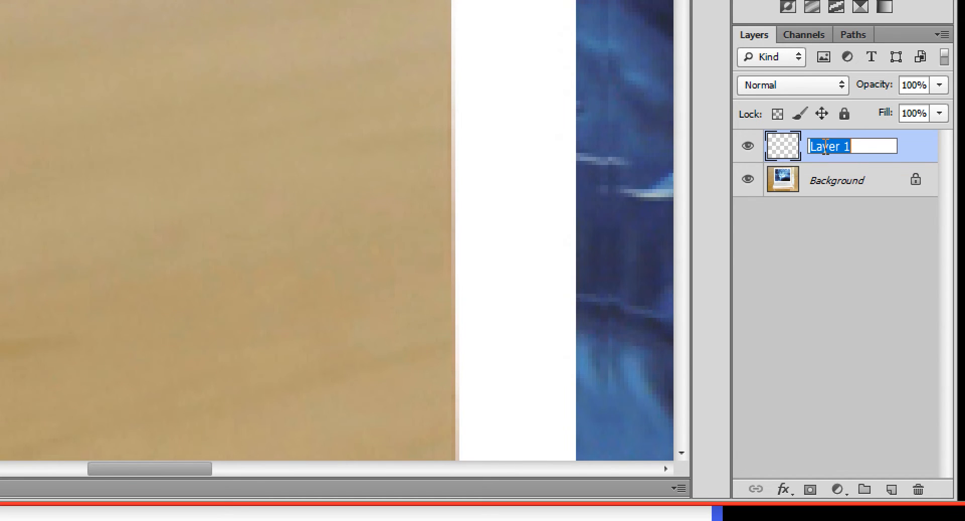
pyautogui.write('HR')
pyautogui.press('Return')
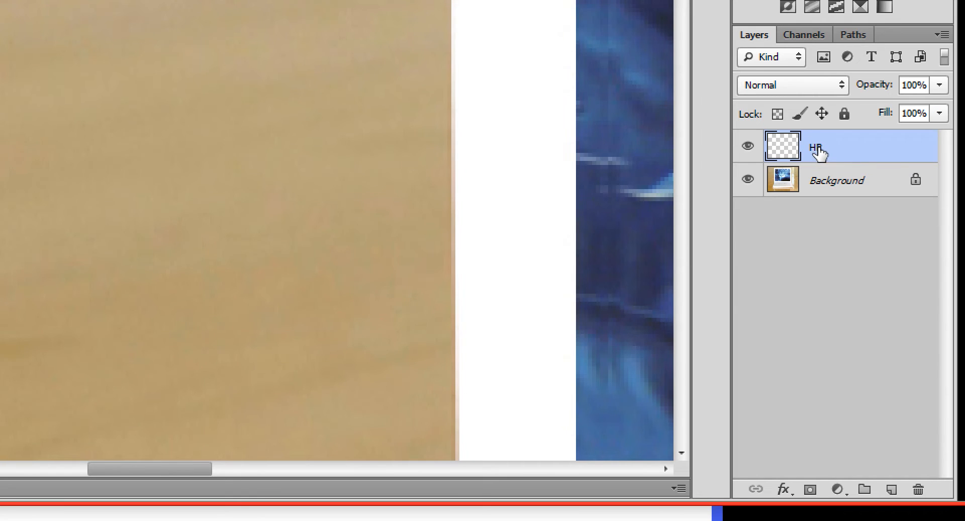
pyautogui.doubleClick(818, 150)
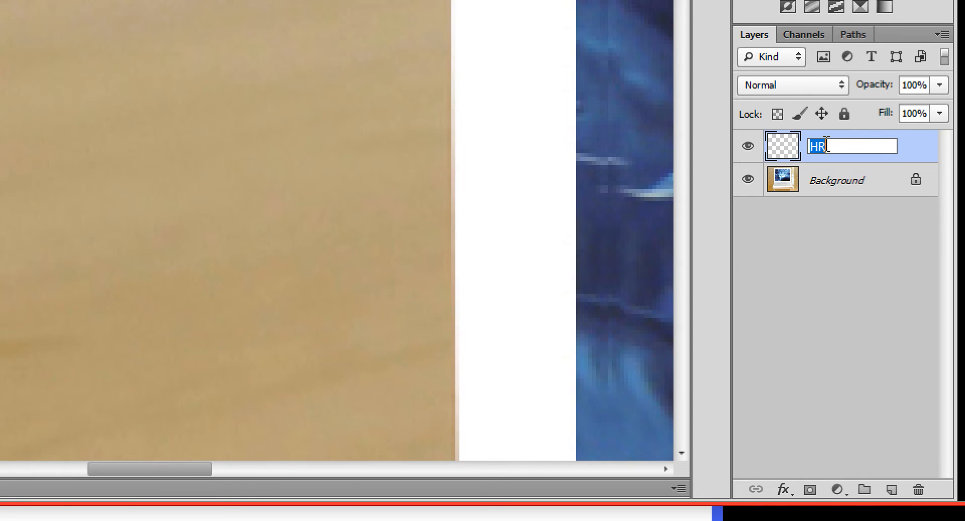
# Step: Add another new layer directly above the Background and duplicate it three times
pyautogui.click(877, 180)
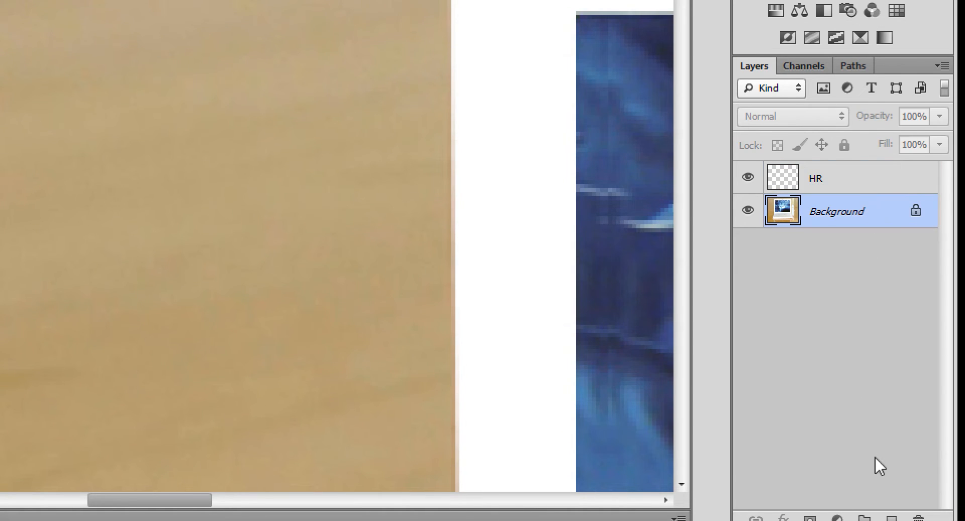
pyautogui.click(892, 518)
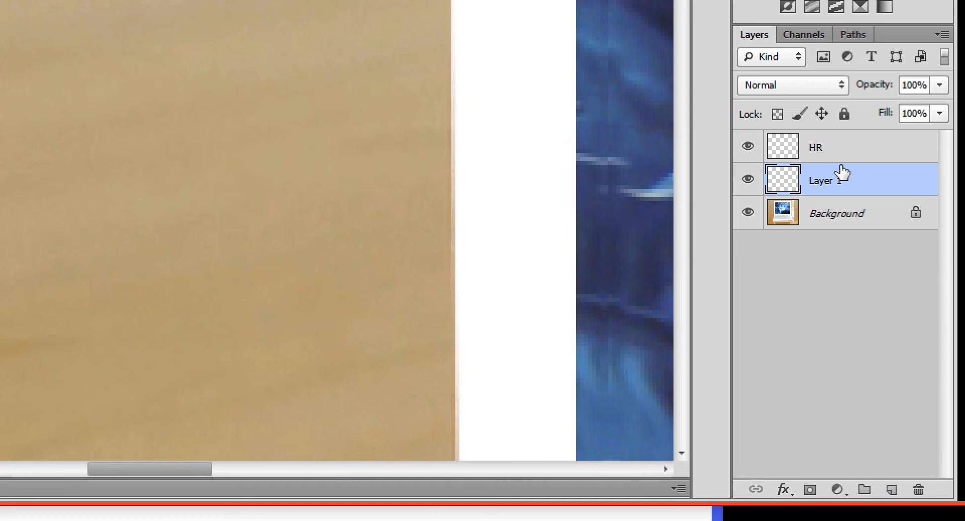
pyautogui.hotkey('ctrl', 'j')
pyautogui.hotkey('ctrl', 'j')
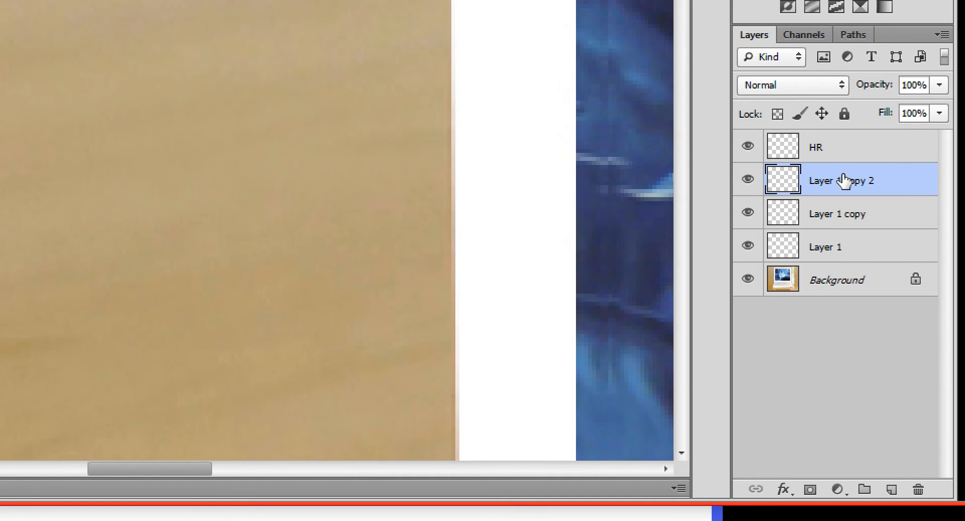
pyautogui.hotkey('ctrl', 'j')
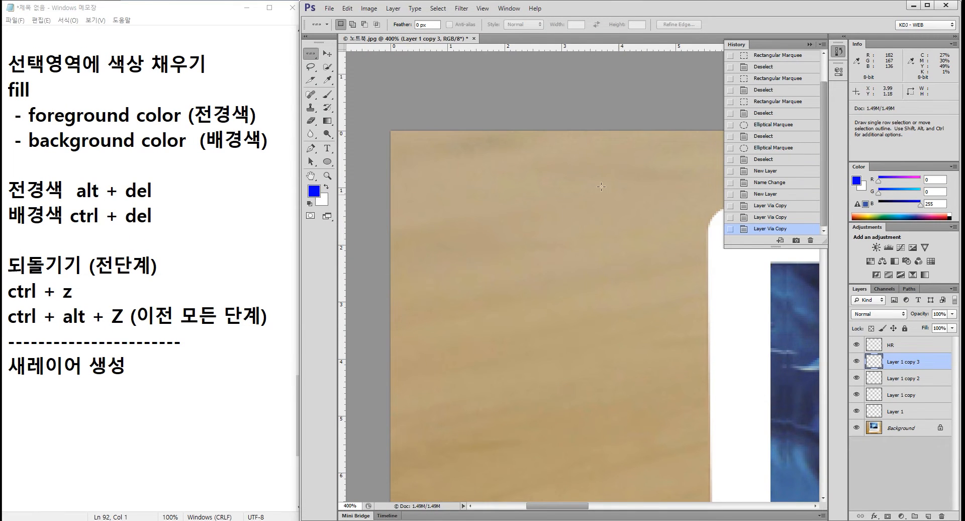
# Step: With the Move tool, check which layers lie under points on the wood, the laptop screen and its white frame
pyautogui.press('v')
pyautogui.rightClick(529, 240)
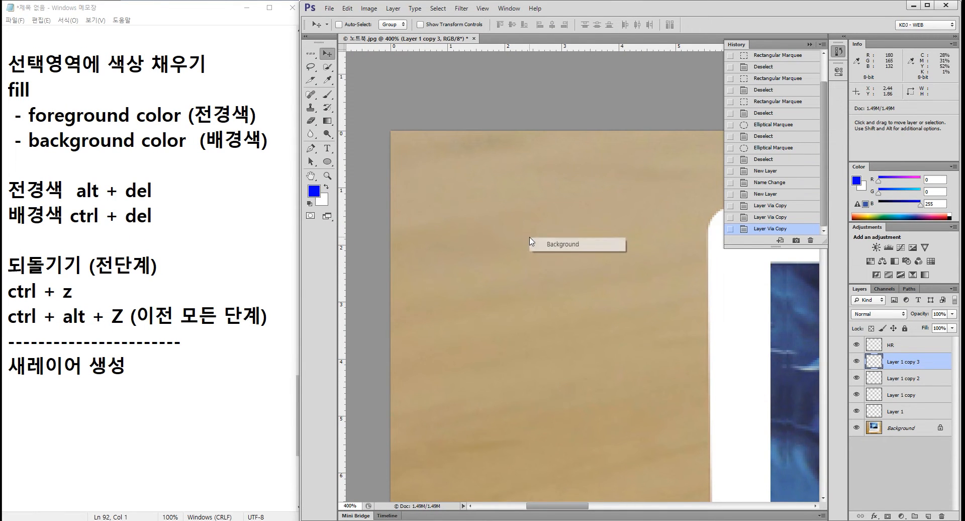
pyautogui.click(634, 275)
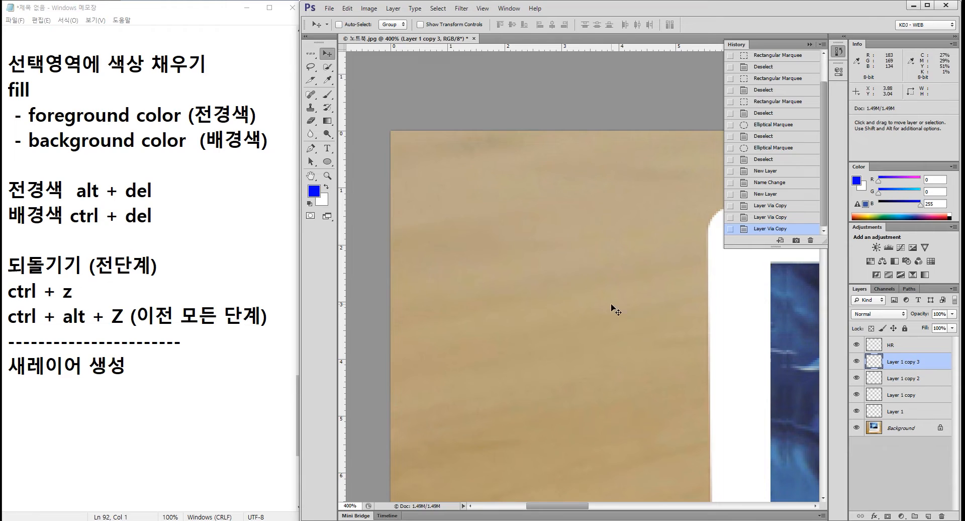
pyautogui.moveTo(675, 311); pyautogui.dragTo(480, 224)
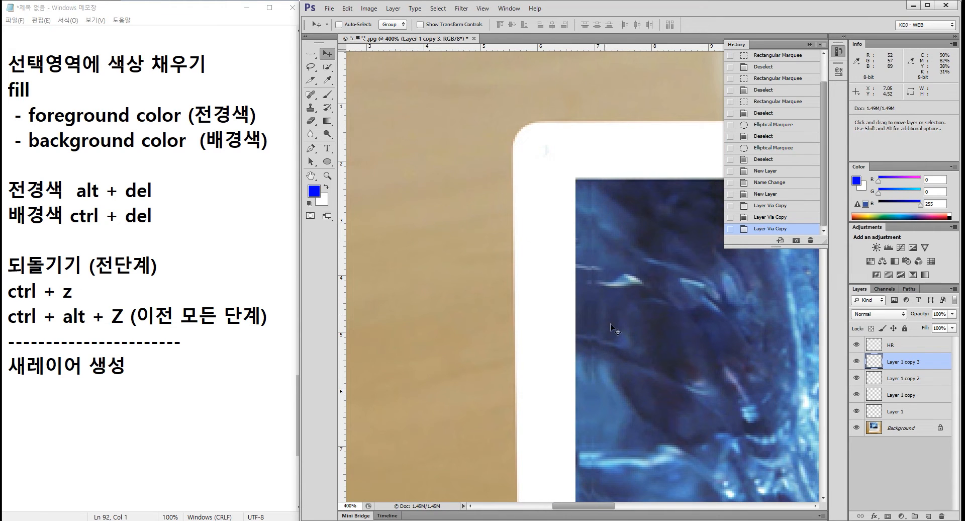
pyautogui.rightClick(656, 294)
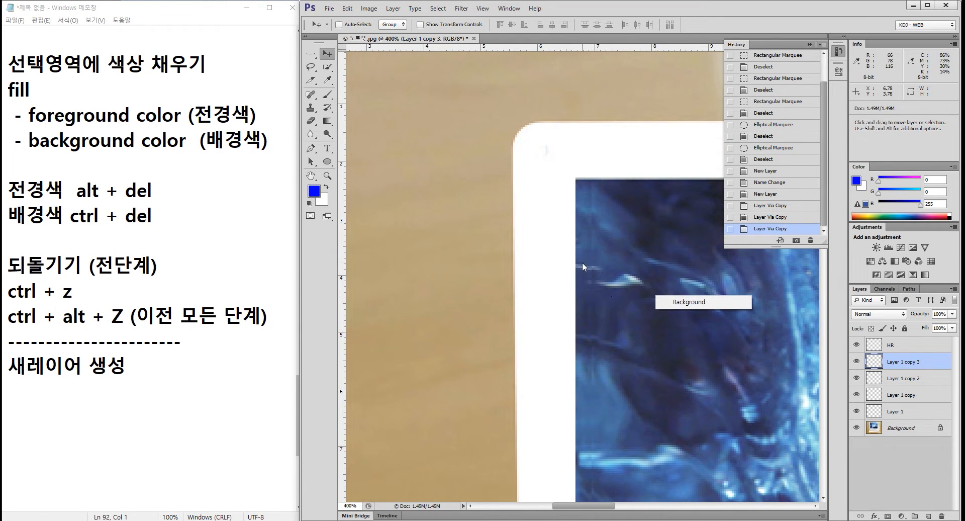
pyautogui.rightClick(539, 259)
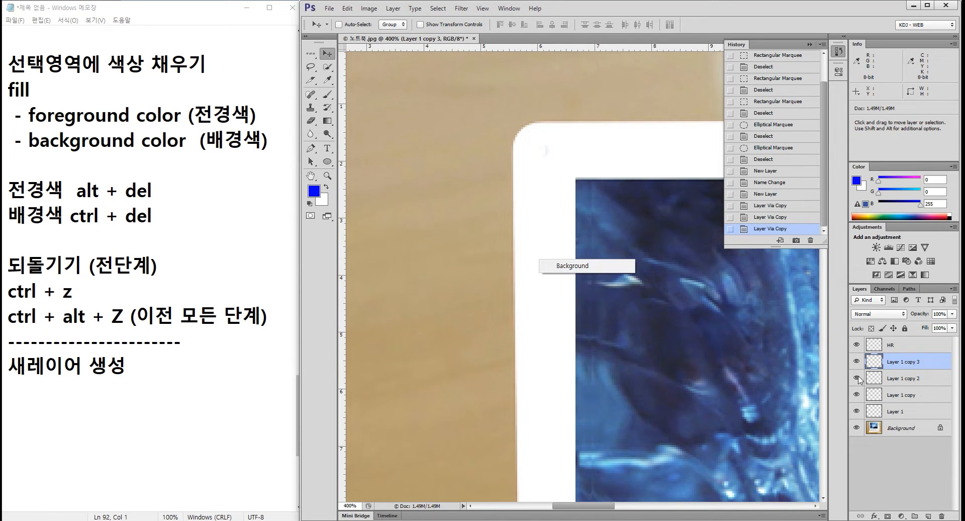
# Step: On Layer 1 copy 3, draw a blue ellipse about 81 × 70 px across the edge of the laptop screen
pyautogui.click(891, 362)
pyautogui.click(327, 161)
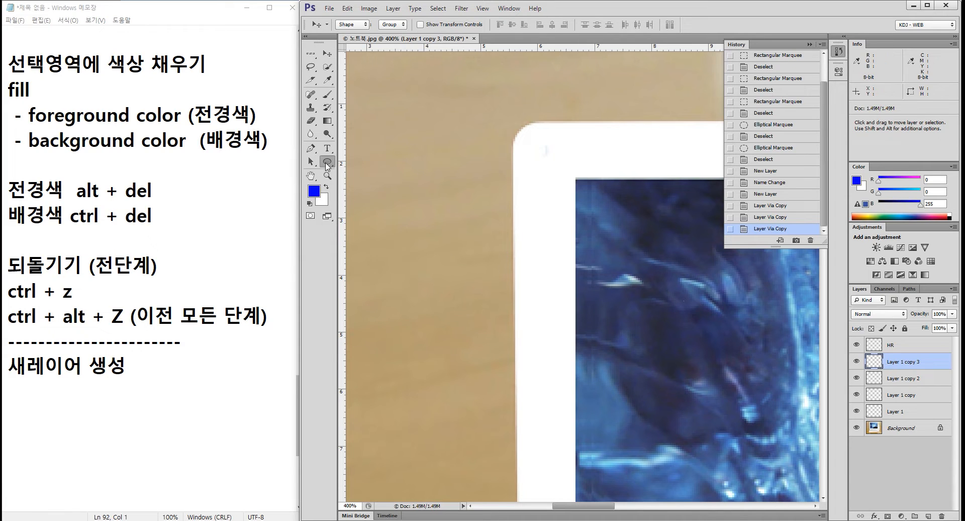
pyautogui.moveTo(531, 223); pyautogui.dragTo(694, 364)
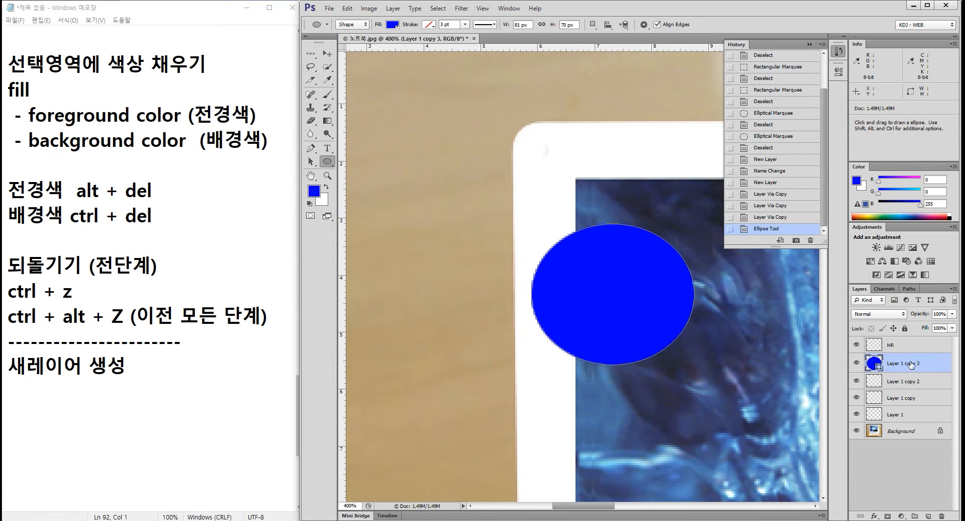
pyautogui.rightClick(633, 272)
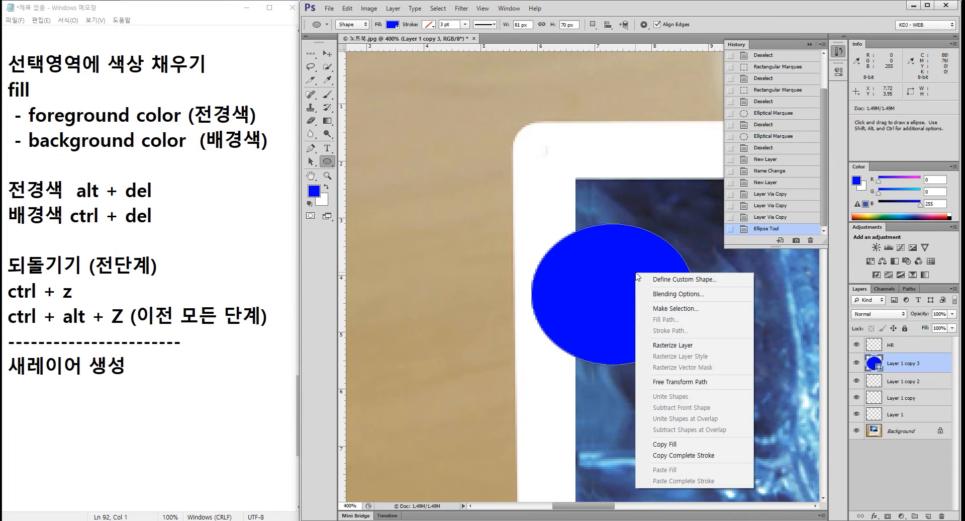
pyautogui.click(330, 56)
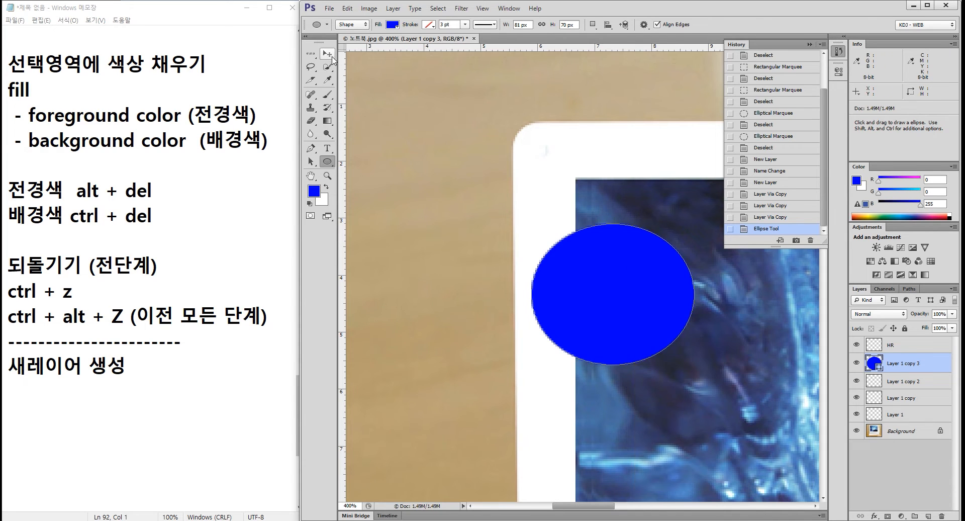
# Step: Pick the ellipse's layer from the layers listed under it on the canvas, and delete it together with the other Layer 1 layers
pyautogui.click(329, 54)
pyautogui.rightClick(603, 268)
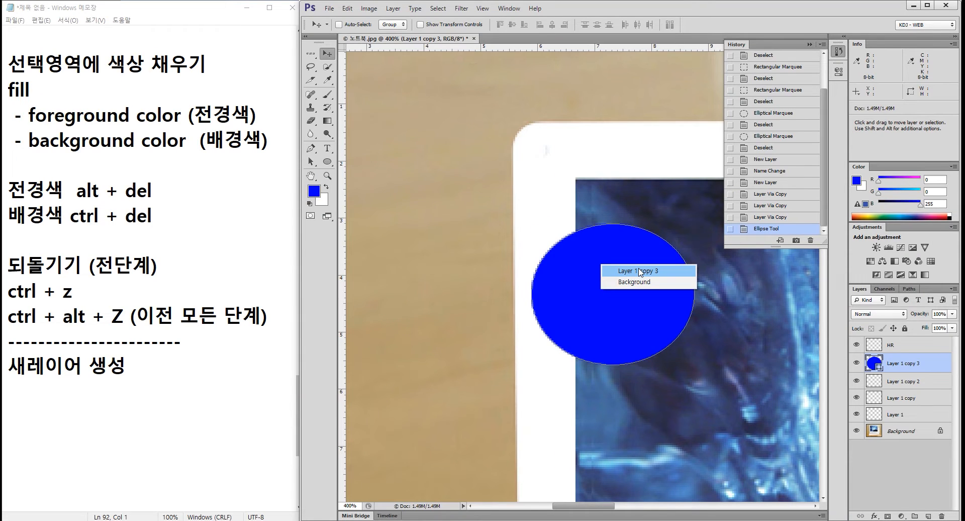
pyautogui.click(639, 271)
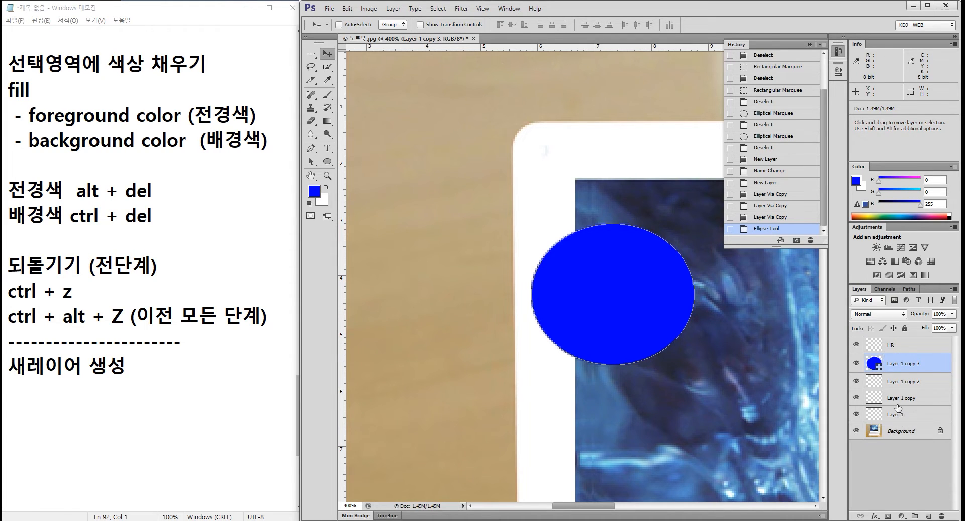
pyautogui.keyDown('shift'); pyautogui.click(909, 416); pyautogui.keyUp('shift')
pyautogui.press('Delete')
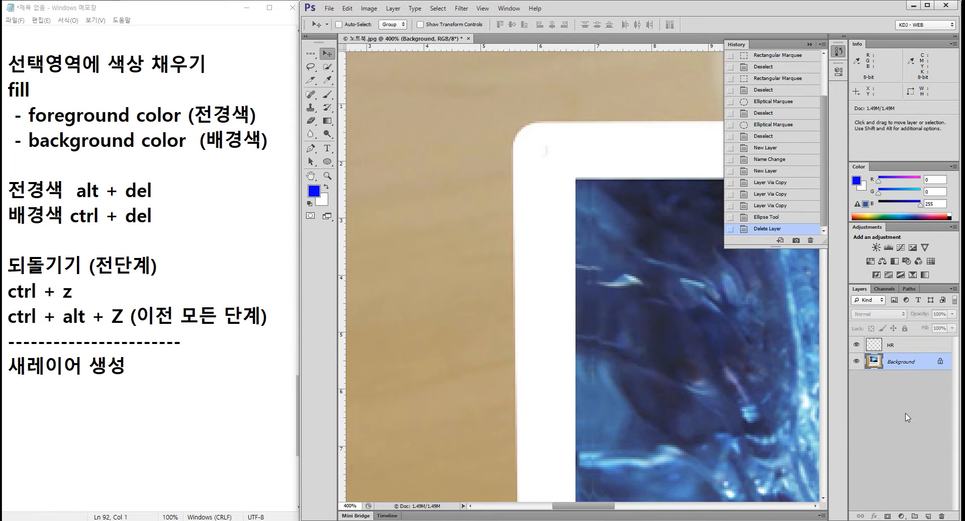
# Step: Collapse the History panel and, on the HR layer, fill a single-row selection at about Y 1.01 with the blue foreground colour, then deselect
pyautogui.click(900, 345)
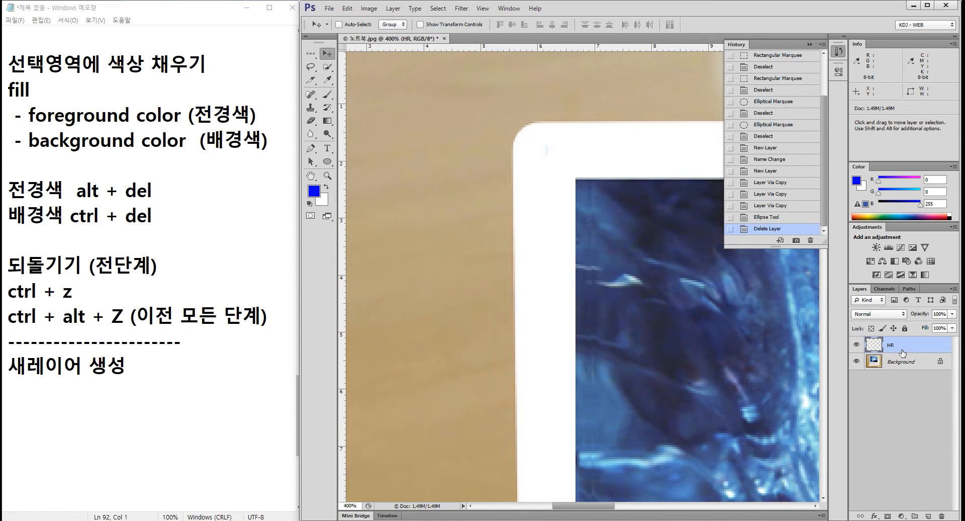
pyautogui.click(810, 45)
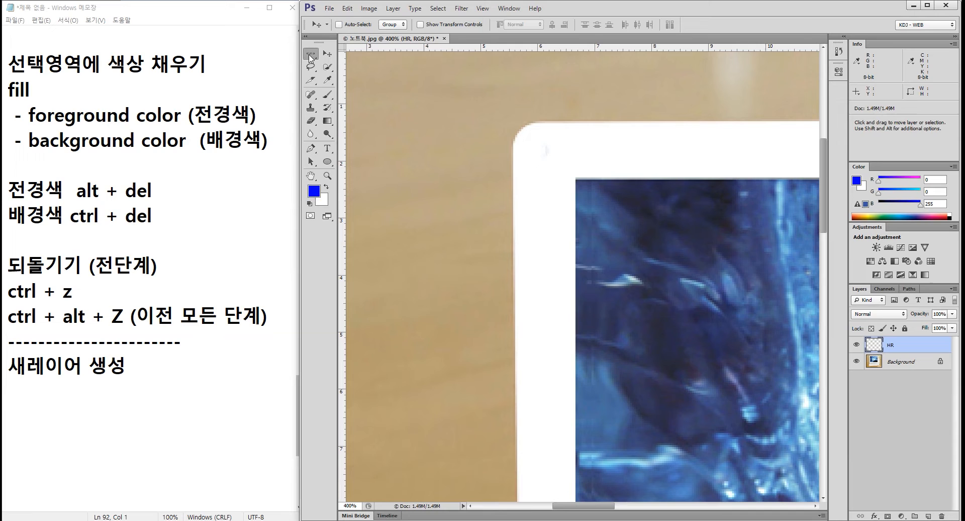
pyautogui.click(310, 57)
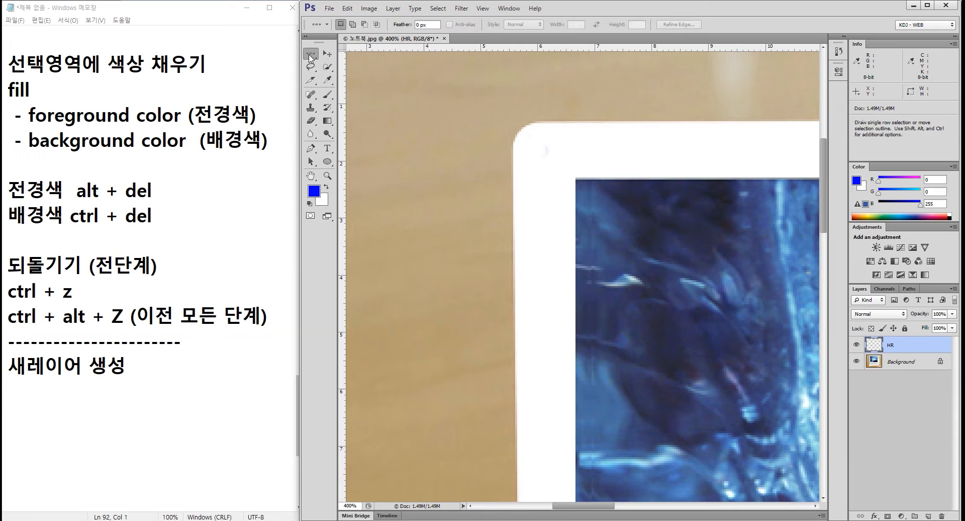
pyautogui.click(384, 105)
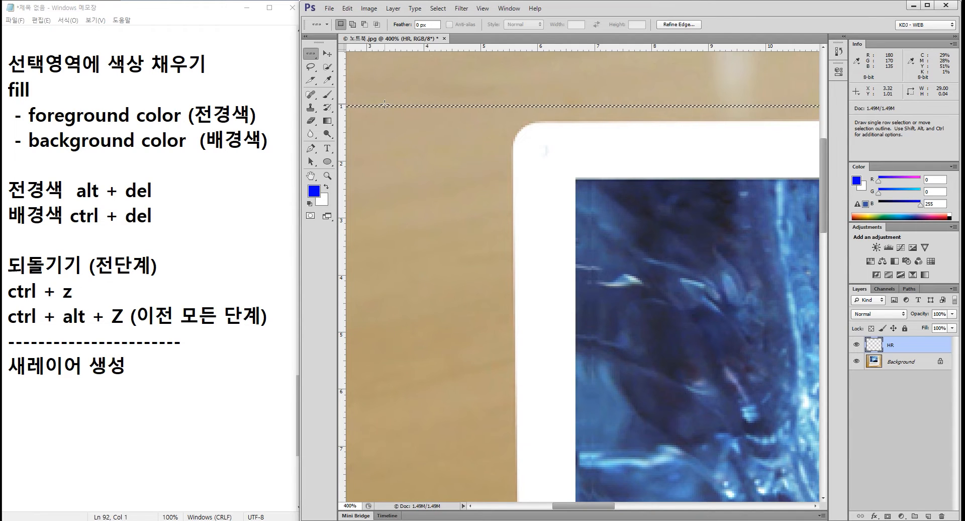
pyautogui.hotkey('alt', 'Delete')
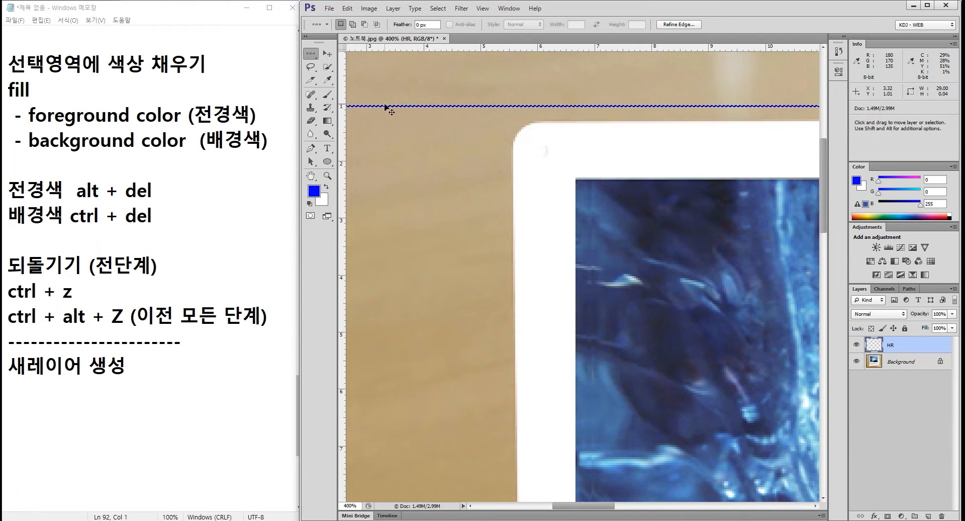
pyautogui.hotkey('ctrl', 'd')
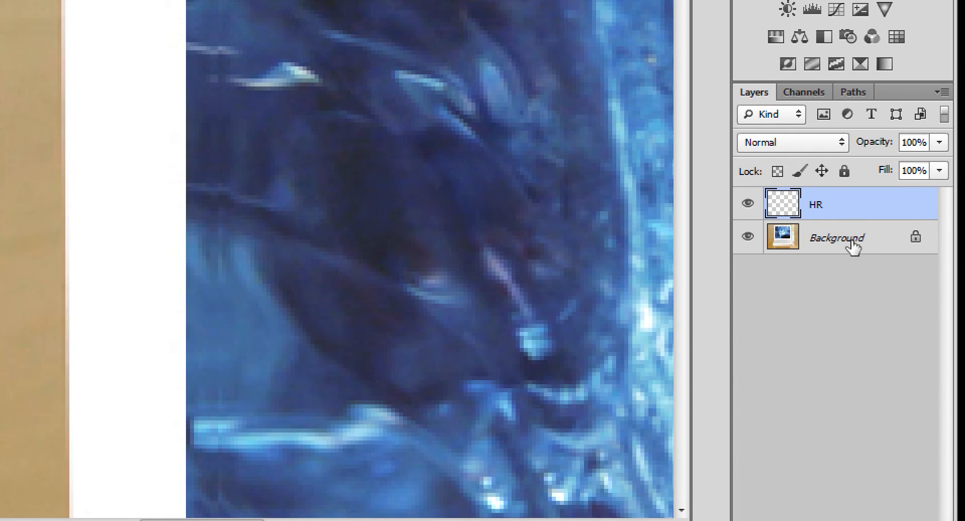
# Step: Switch to the Background layer and back to HR, and highlight the word "선택영역" in the Notepad notes
pyautogui.click(853, 246)
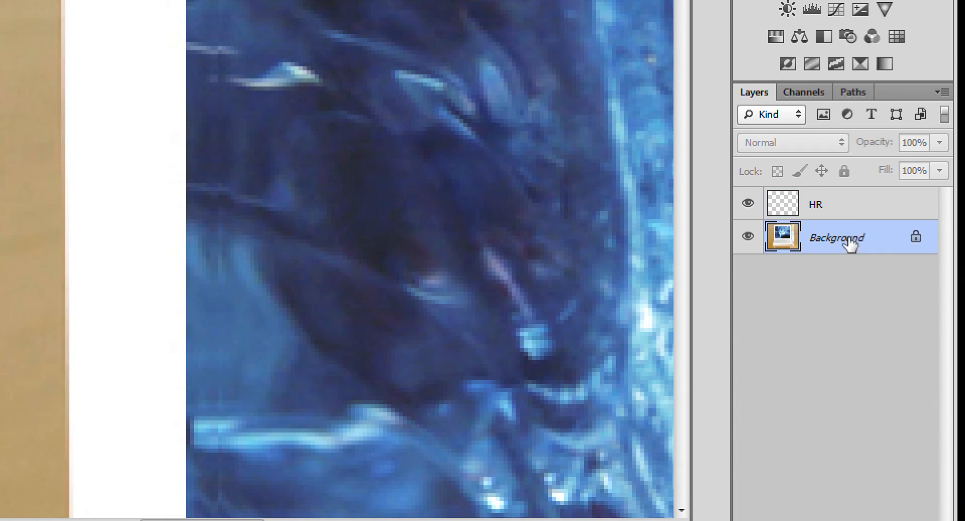
pyautogui.click(841, 207)
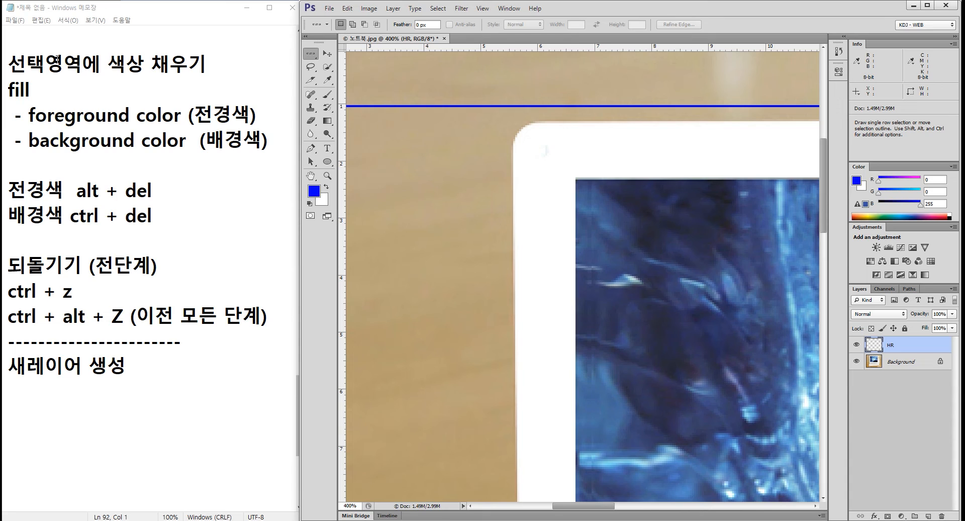
pyautogui.click(83, 62)
pyautogui.moveTo(83, 63); pyautogui.dragTo(8, 63)
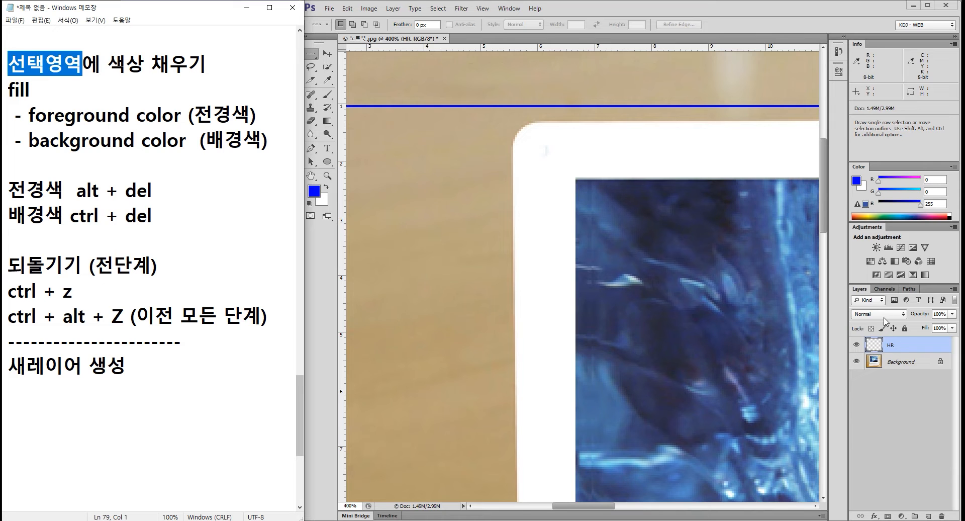
# Step: With the HR layer active, select its blue horizontal line and choose pure red (ff0000) as the foreground colour
pyautogui.click(901, 349)
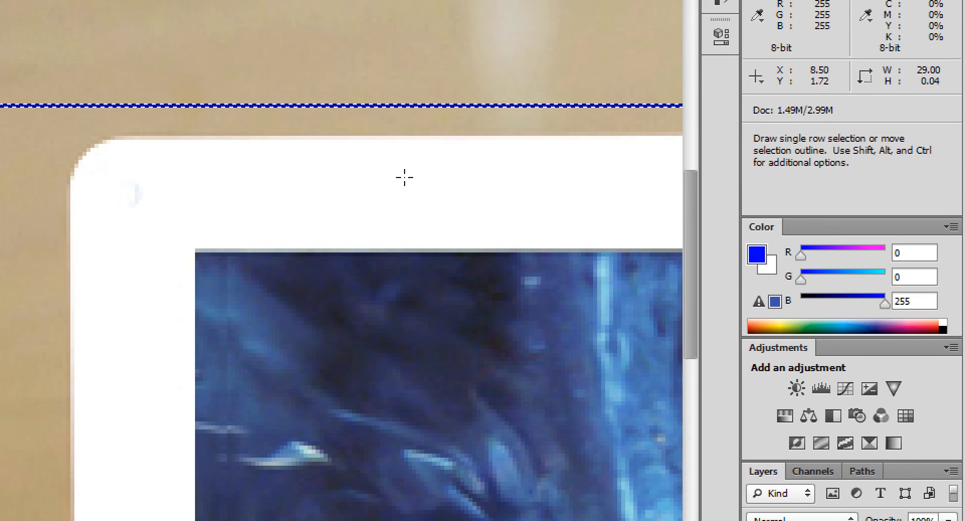
pyautogui.press('v')
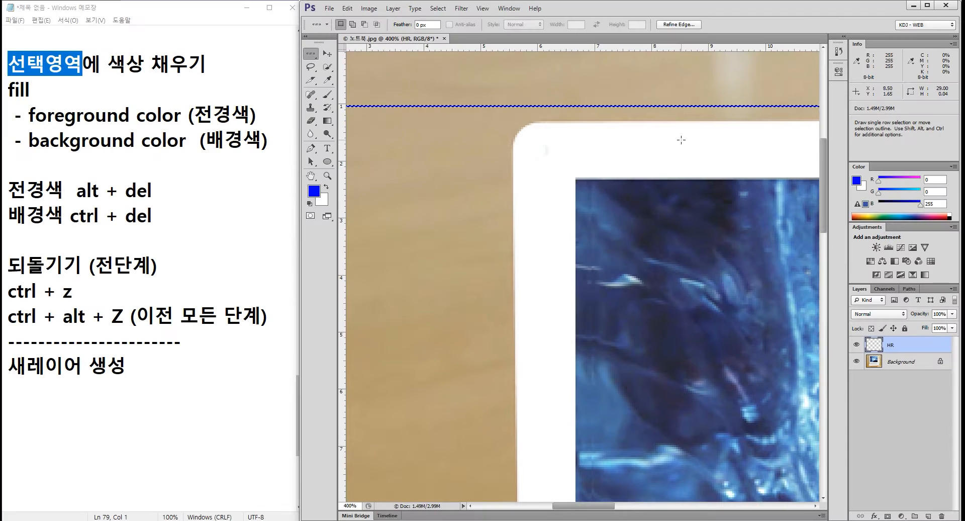
pyautogui.click(317, 193)
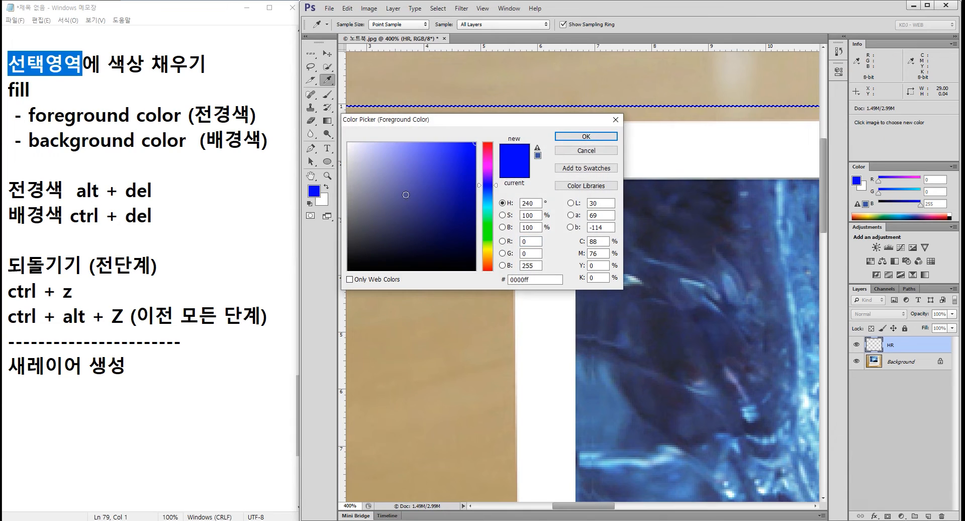
pyautogui.click(487, 149)
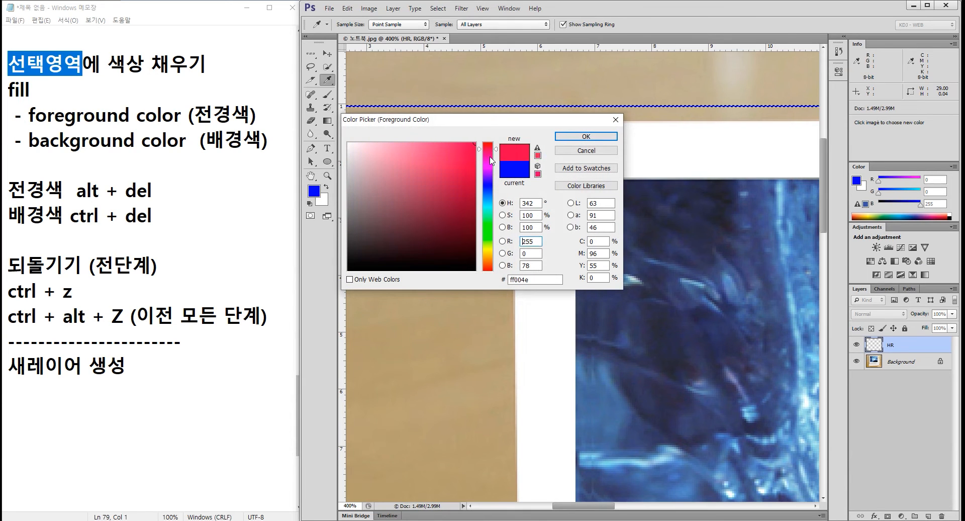
pyautogui.click(487, 143)
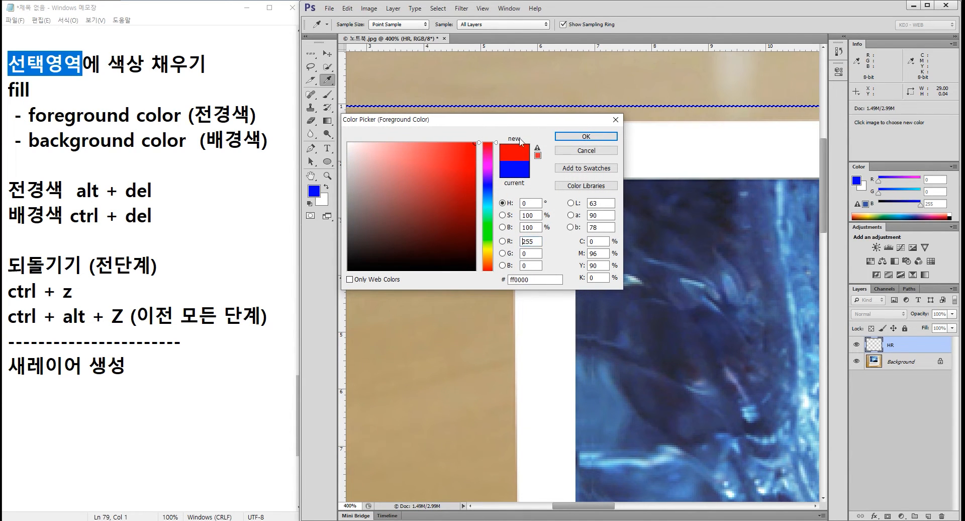
# Step: Confirm red (ff0000) as the foreground color, fill the selected horizontal line on the HR layer with it and clear the selection
pyautogui.click(571, 133)
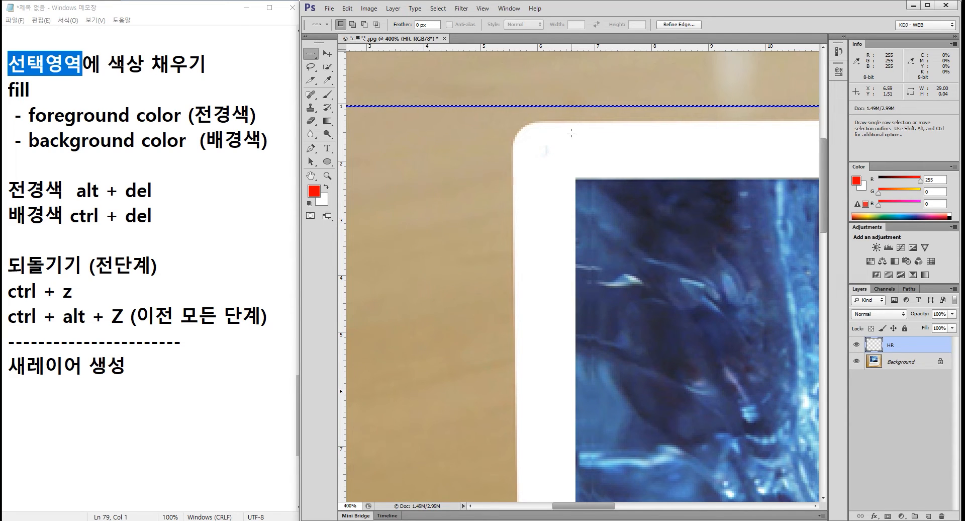
pyautogui.hotkey('alt', 'Delete')
pyautogui.hotkey('ctrl', 'd')
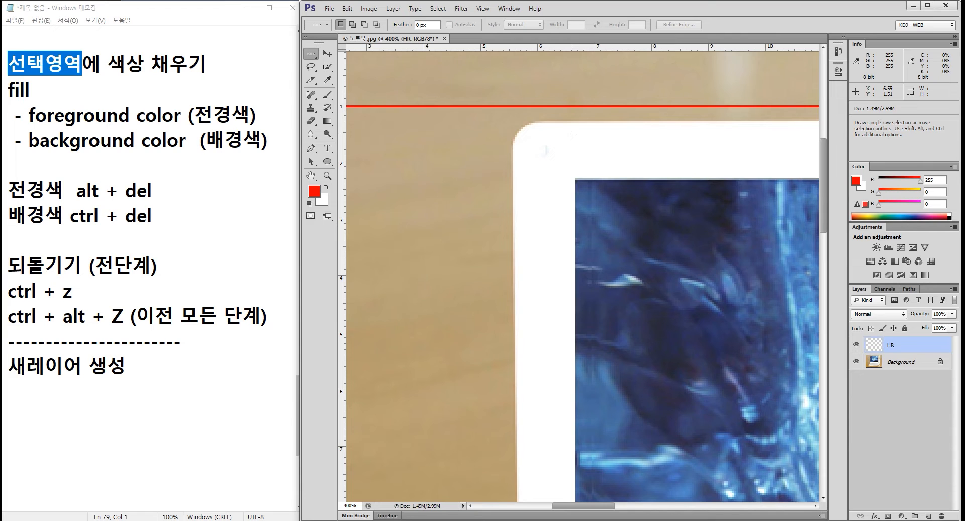
pyautogui.hotkey('ctrl', '1')
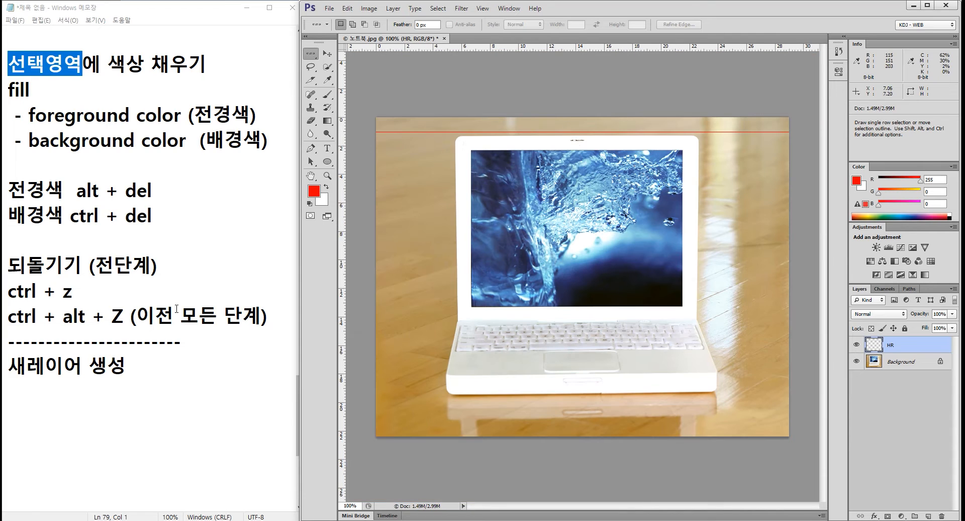
# Step: Switch to Notepad and add the heading "확대 축소" with the line "CTRL + SPACE + CLICK" below "새레이어 생성"
pyautogui.click(156, 360)
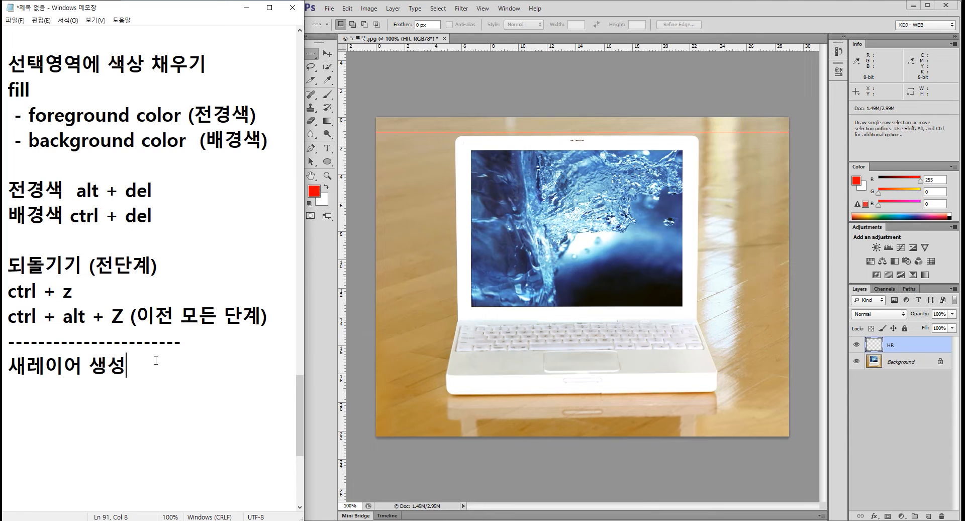
pyautogui.press('Return')
pyautogui.press('Return')
pyautogui.write('화')
pyautogui.write('ㄱ대 ')
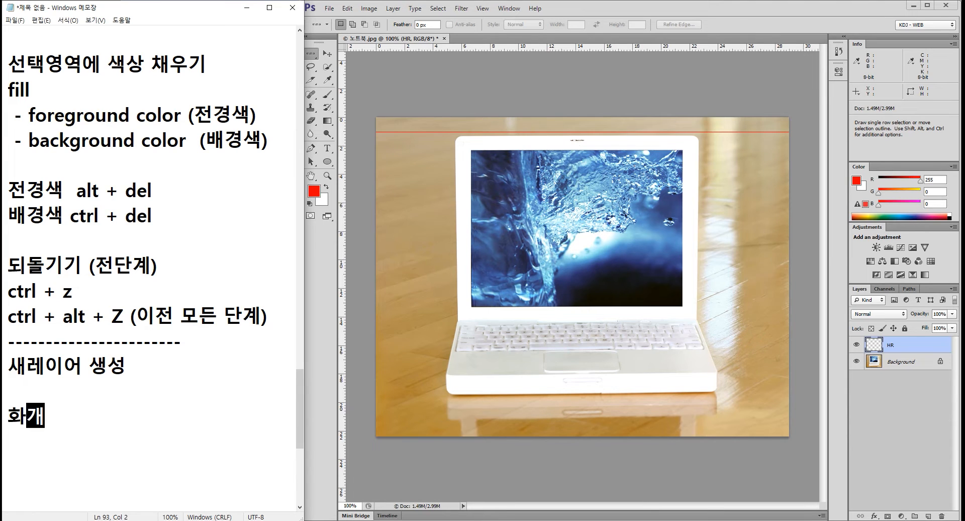
pyautogui.write('축소')
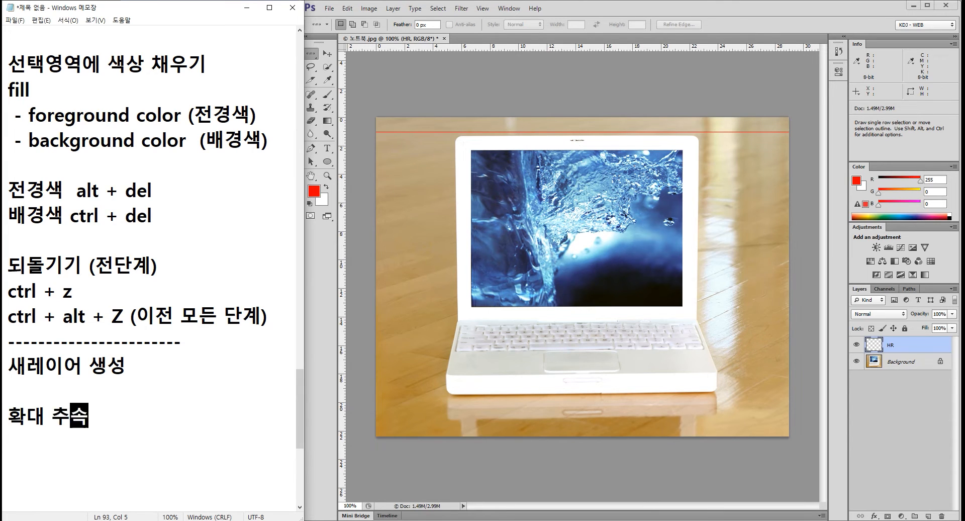
pyautogui.press('Return')
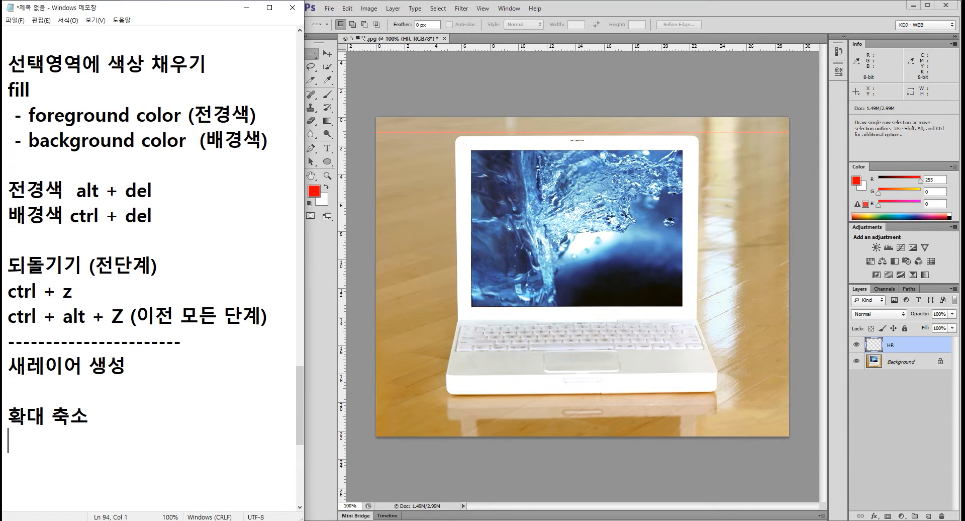
pyautogui.write('CTRL + SPA')
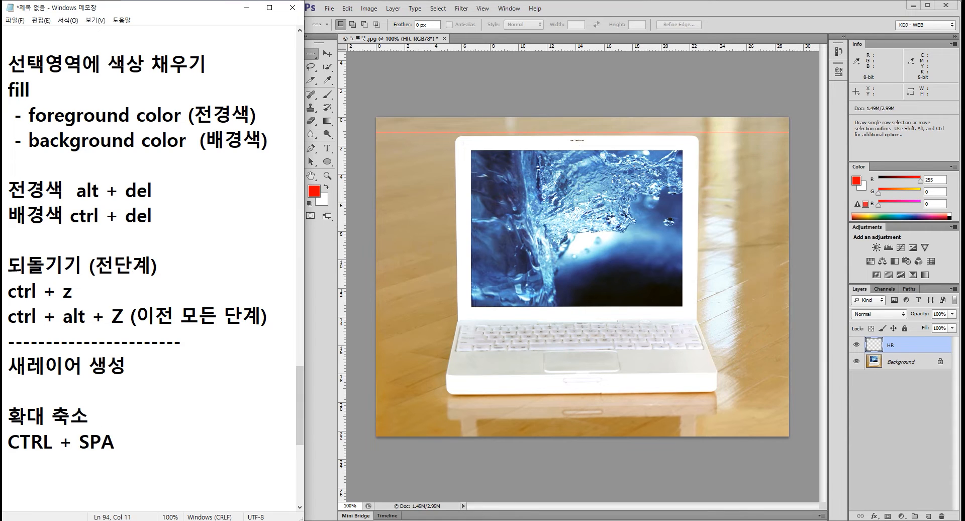
pyautogui.write('CE + CLICK')
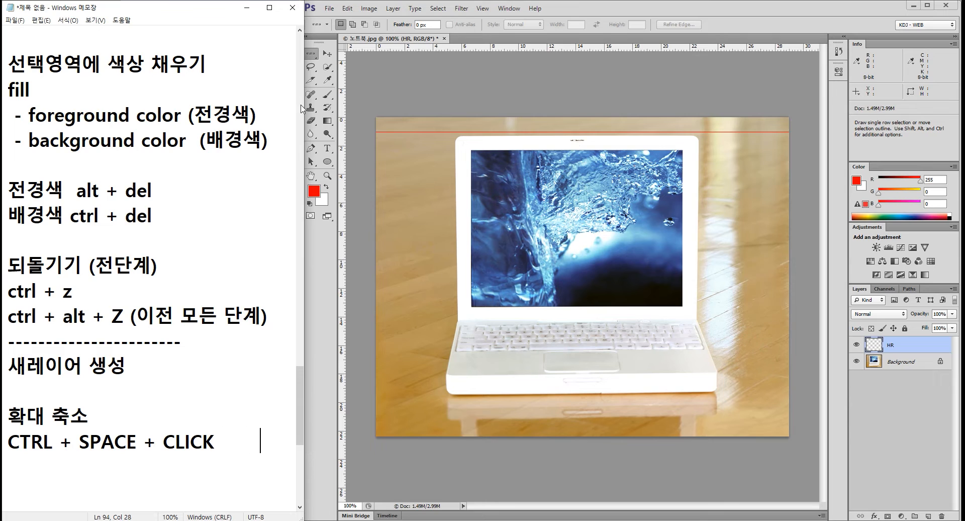
# Step: Switch to Photoshop, activate the Move tool and temporarily zoom in on the water splash of the laptop screen up to 800%
pyautogui.click(328, 53)
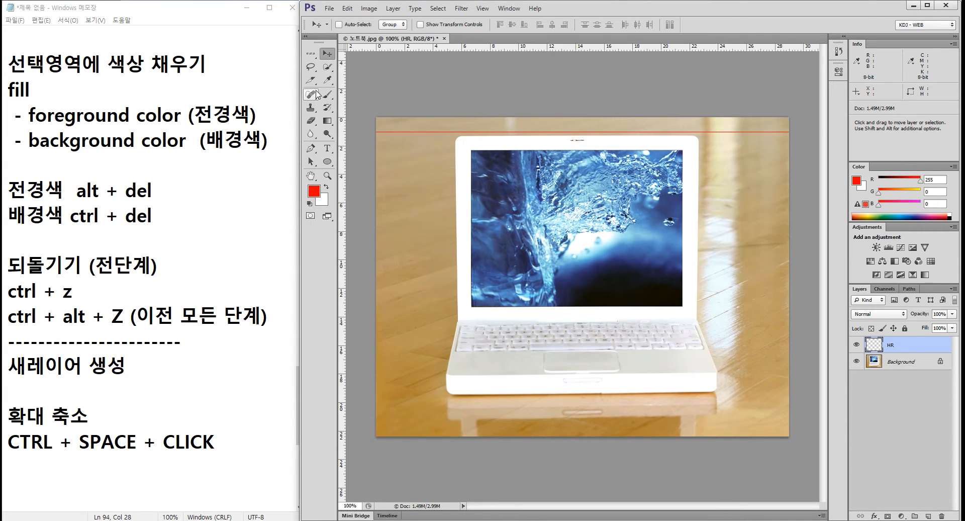
pyautogui.hotkey('ctrl', 'space')
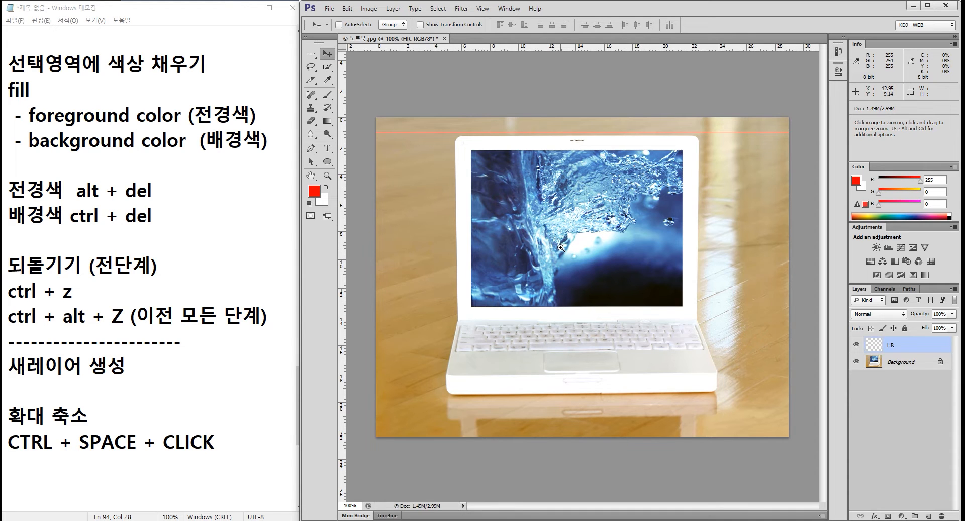
pyautogui.keyDown('ctrl'); pyautogui.click(561, 248); pyautogui.keyUp('ctrl')
pyautogui.click(561, 248)
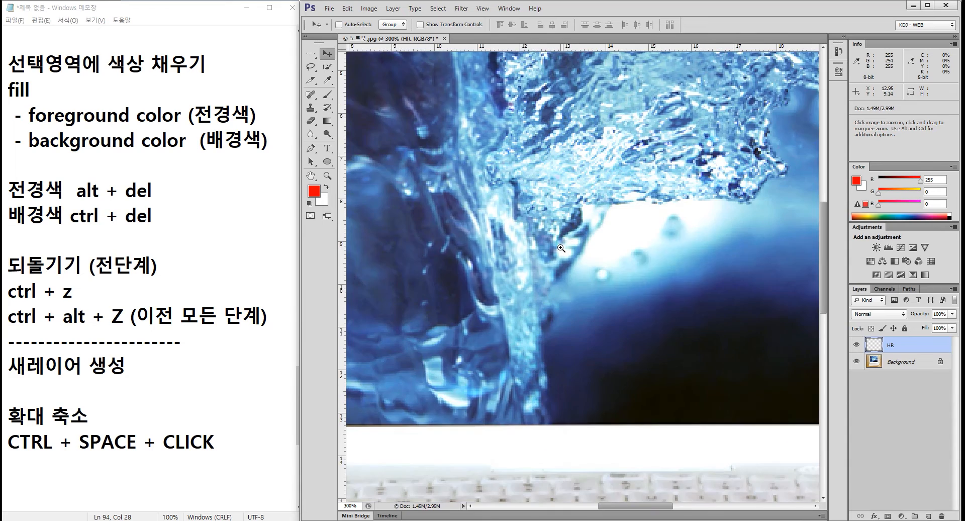
pyautogui.click(561, 248)
pyautogui.click(561, 248)
pyautogui.click(561, 248)
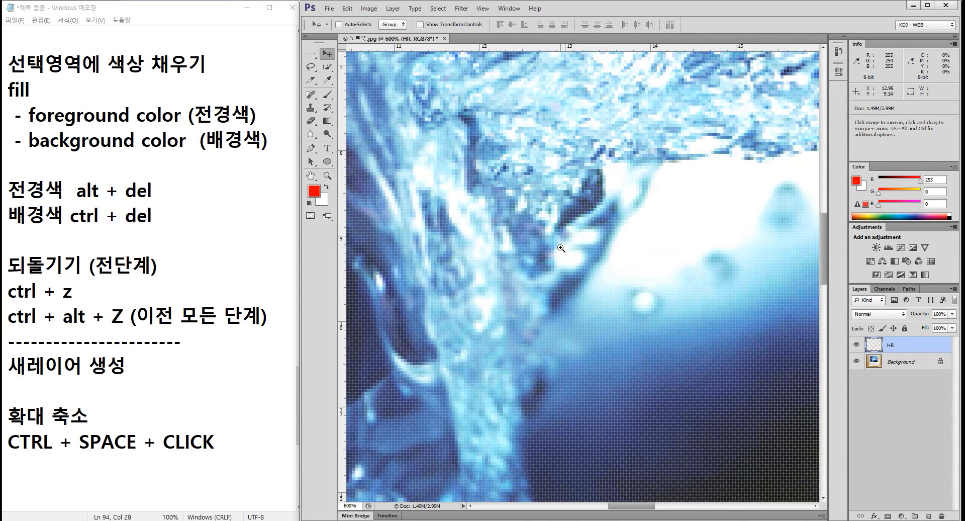
pyautogui.click(561, 248)
pyautogui.click(561, 248)
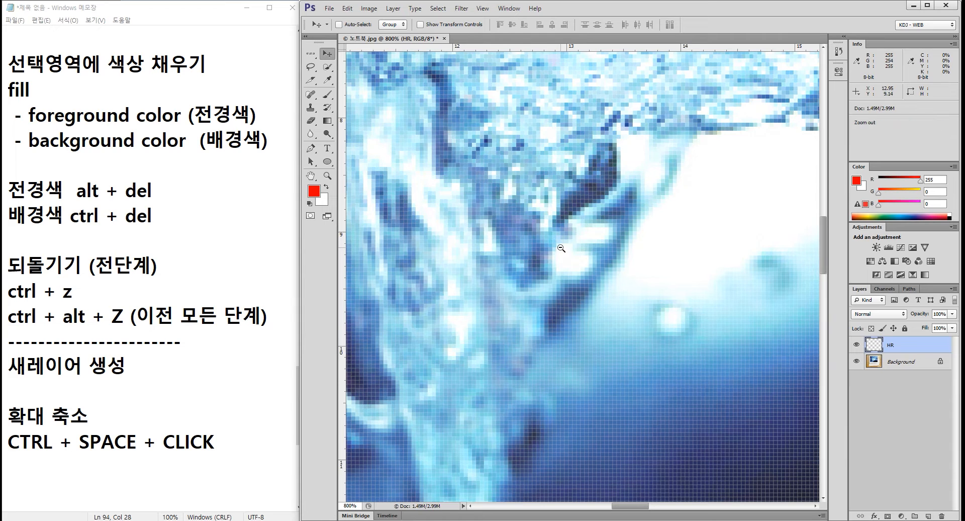
# Step: Zoom back out from the water splash until the whole laptop image is shown at 66.7%
pyautogui.keyDown('ctrl'); pyautogui.keyDown('alt'); pyautogui.click(561, 248); pyautogui.keyUp('alt'); pyautogui.keyUp('ctrl')
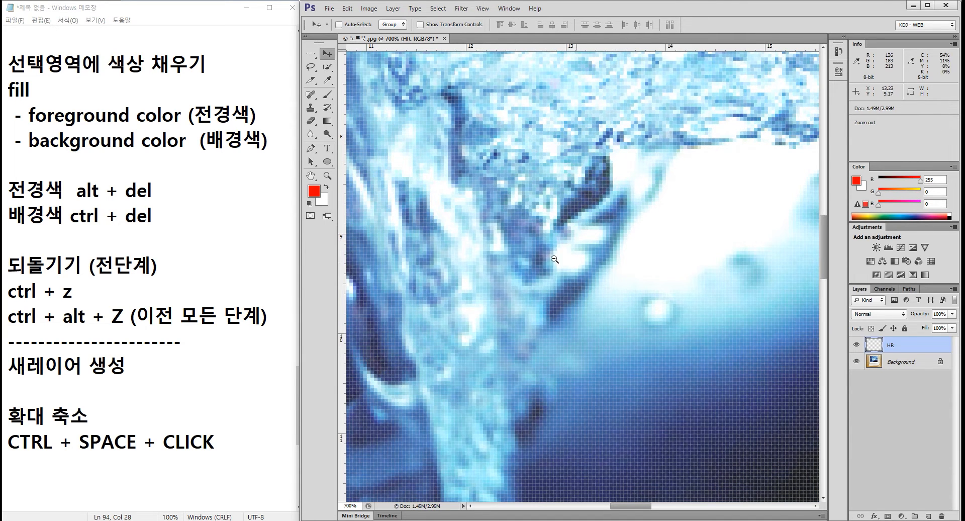
pyautogui.keyDown('ctrl'); pyautogui.keyDown('alt'); pyautogui.click(564, 247); pyautogui.keyUp('alt'); pyautogui.keyUp('ctrl')
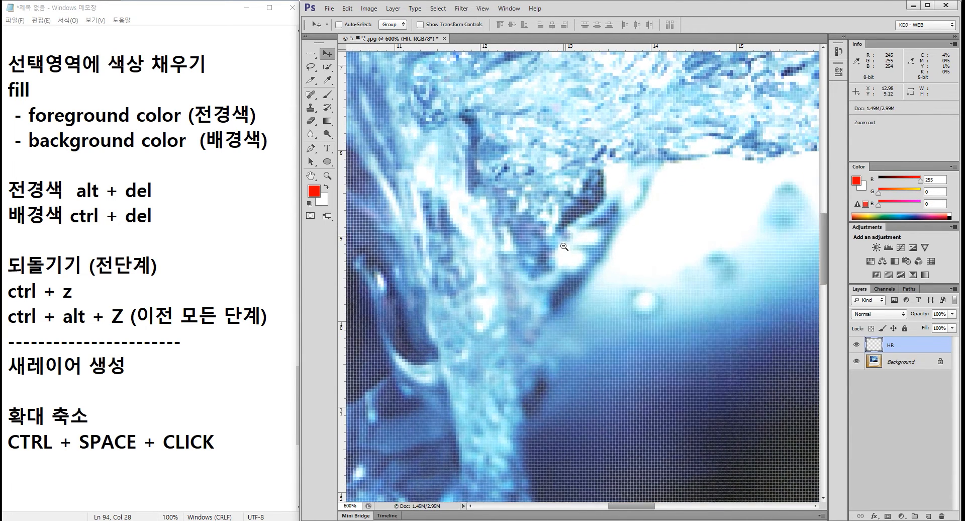
pyautogui.keyDown('ctrl'); pyautogui.keyDown('alt'); pyautogui.click(564, 247); pyautogui.keyUp('alt'); pyautogui.keyUp('ctrl')
pyautogui.keyDown('ctrl'); pyautogui.keyDown('alt'); pyautogui.click(564, 247); pyautogui.keyUp('alt'); pyautogui.keyUp('ctrl')
pyautogui.keyDown('ctrl'); pyautogui.keyDown('alt'); pyautogui.click(564, 247); pyautogui.keyUp('alt'); pyautogui.keyUp('ctrl')
pyautogui.keyDown('ctrl'); pyautogui.keyDown('alt'); pyautogui.click(564, 247); pyautogui.keyUp('alt'); pyautogui.keyUp('ctrl')
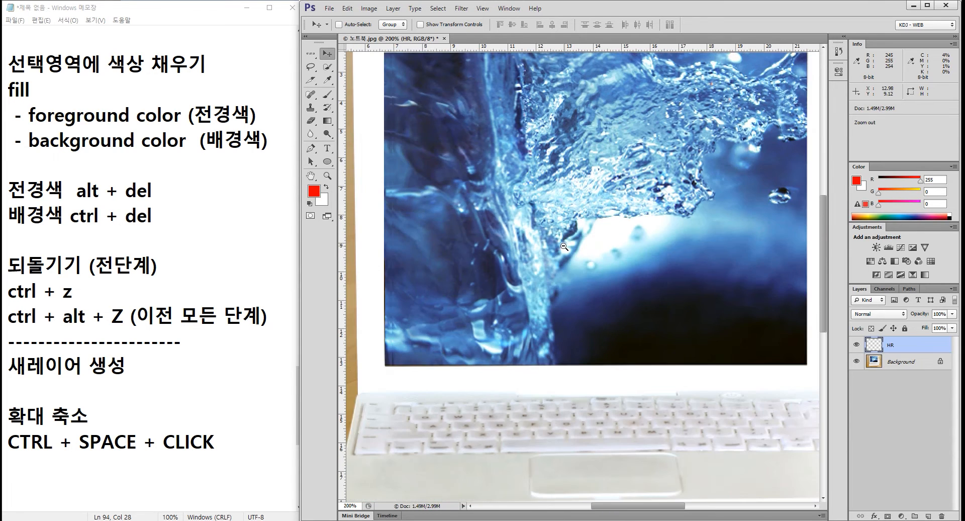
pyautogui.keyDown('ctrl'); pyautogui.keyDown('alt'); pyautogui.click(564, 247); pyautogui.keyUp('alt'); pyautogui.keyUp('ctrl')
pyautogui.keyDown('ctrl'); pyautogui.keyDown('alt'); pyautogui.click(565, 247); pyautogui.keyUp('alt'); pyautogui.keyUp('ctrl')
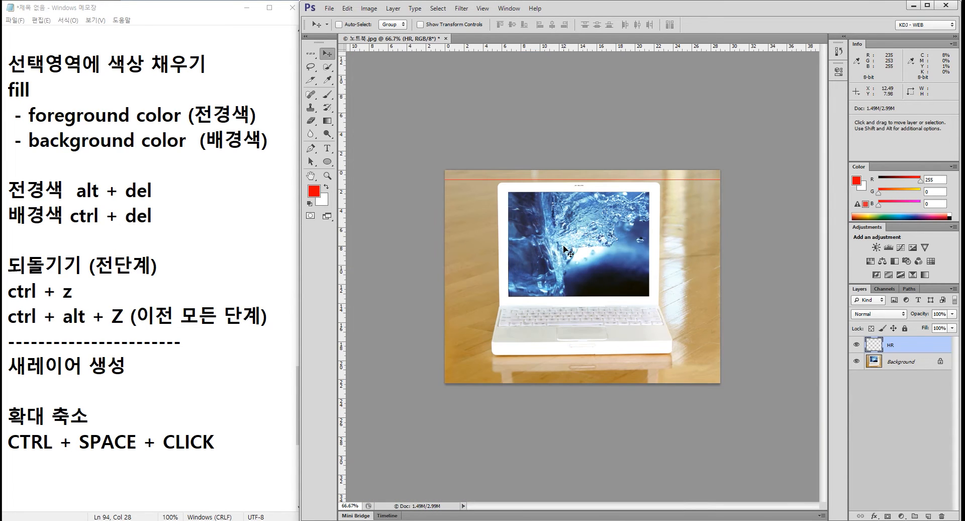
# Step: Add the line "CTRL + +, -" below "CTRL + SPACE + CLICK" in the Notepad notes
pyautogui.click(232, 447)
pyautogui.press('Return')
pyautogui.write('ㅊㄱ')
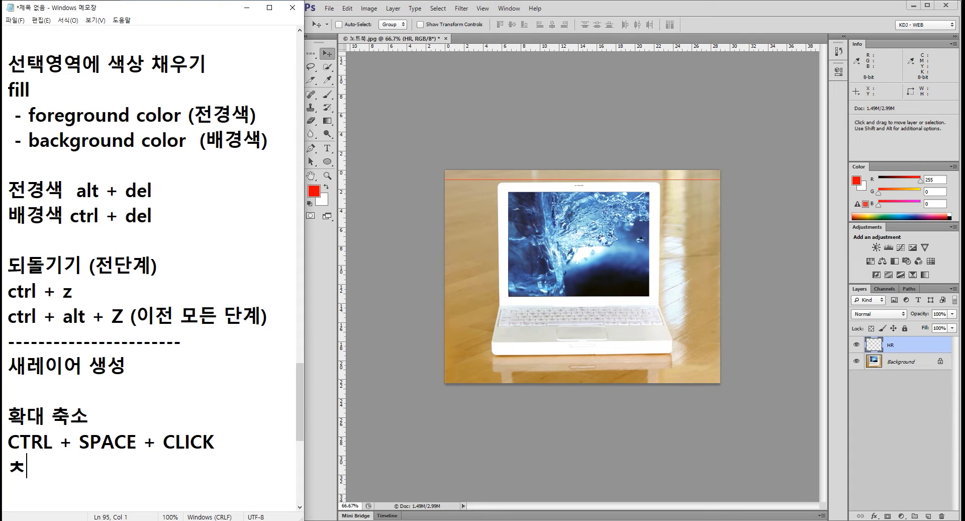
pyautogui.press('BackSpace')
pyautogui.press('BackSpace')
pyautogui.write('CTRL +')
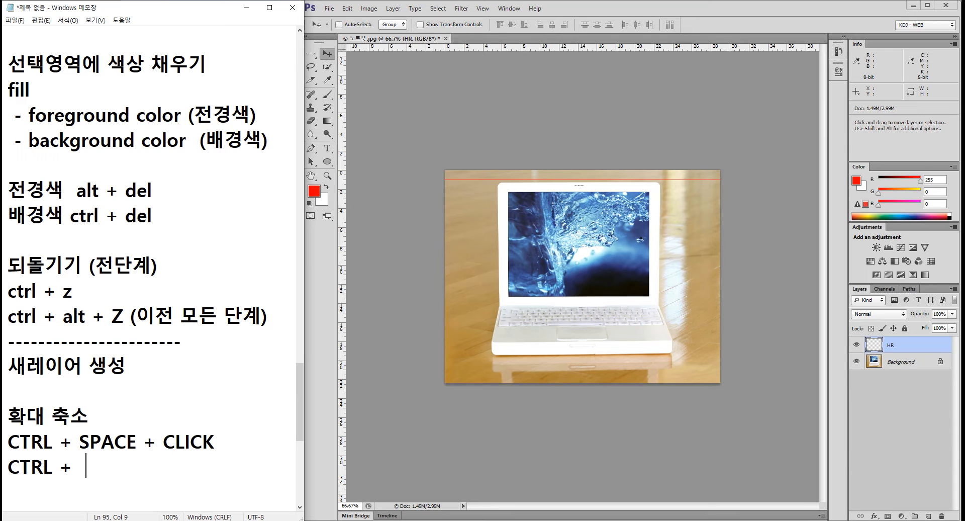
pyautogui.write('  +')
pyautogui.press('Return')
pyautogui.write('CR')
pyautogui.press('BackSpace')
pyautogui.press('BackSpace')
pyautogui.write('미')
pyautogui.press('BackSpace')
pyautogui.press('BackSpace')
pyautogui.press('BackSpace')
pyautogui.write(', -')
# Step: Return to Photoshop and zoom the laptop image in to 200%, then back out to 50%
pyautogui.click(483, 76)
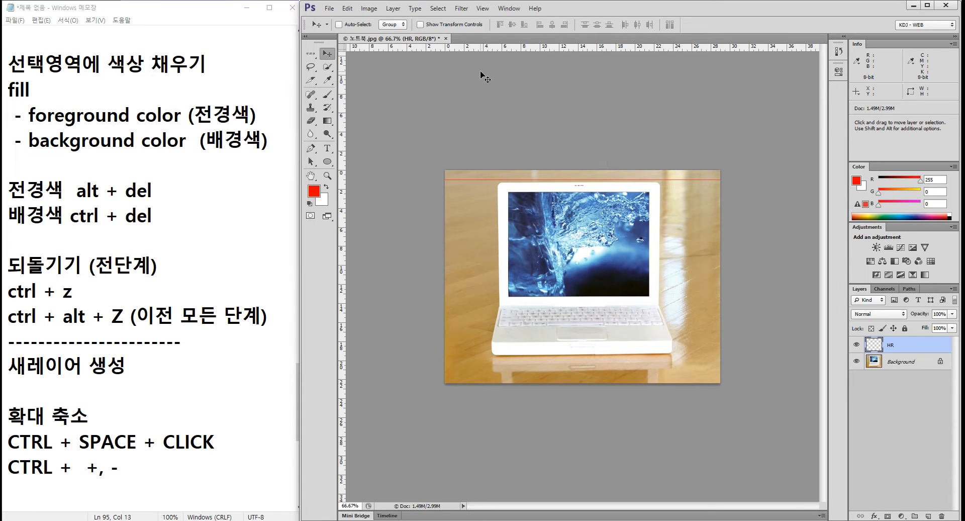
pyautogui.hotkey('ctrl', '+')
pyautogui.hotkey('ctrl', '+')
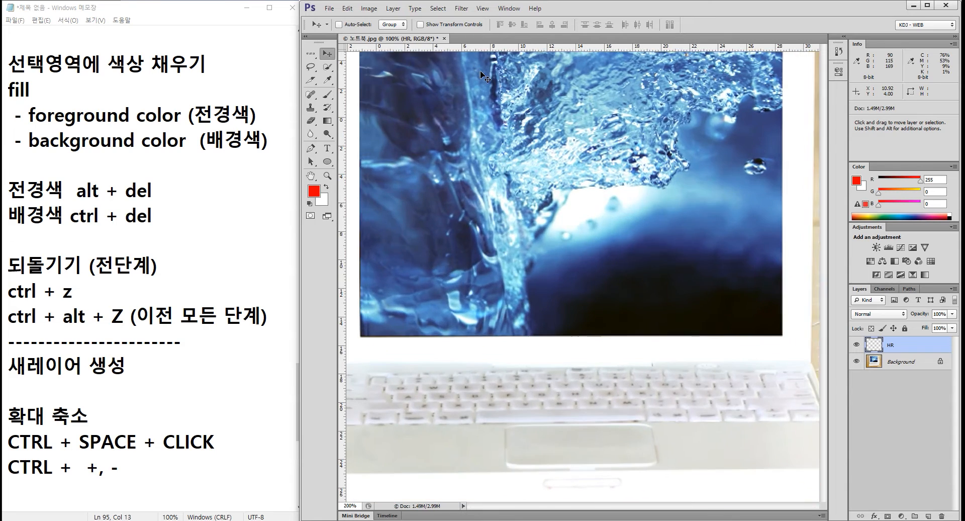
pyautogui.hotkey('ctrl', '-')
pyautogui.hotkey('ctrl', '-')
pyautogui.hotkey('ctrl', '-')
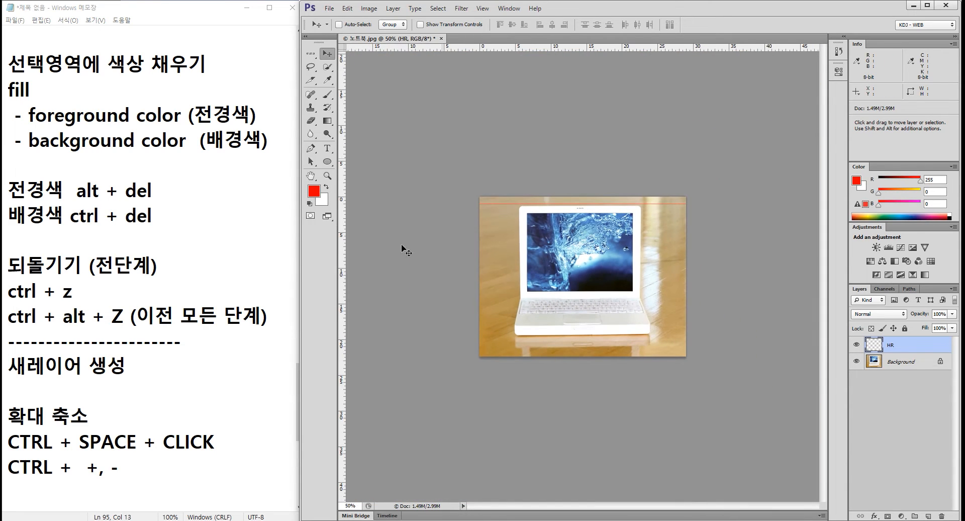
# Step: Add the line "CTRL + 0" at the end of the Notepad notes
pyautogui.click(169, 476)
pyautogui.press('Return')
pyautogui.scroll(-3, 100, 392)
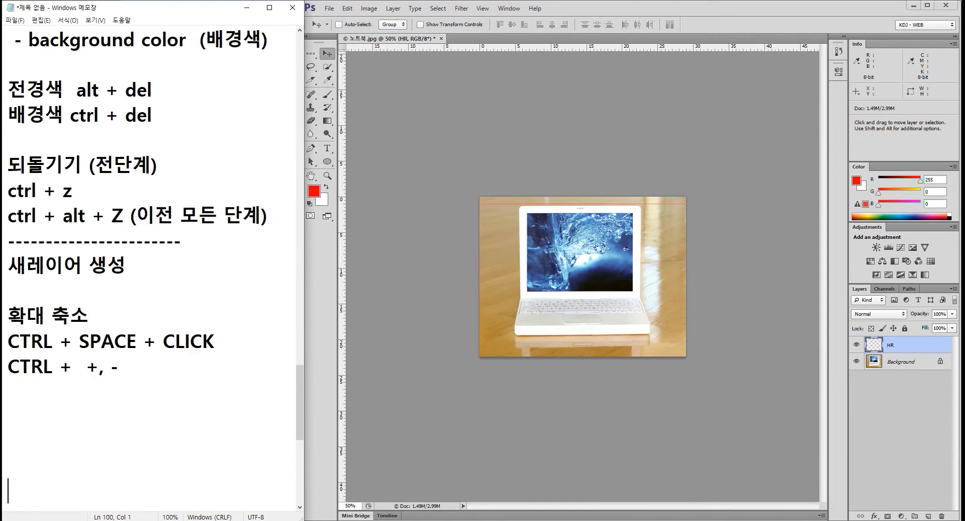
pyautogui.write('CTRK')
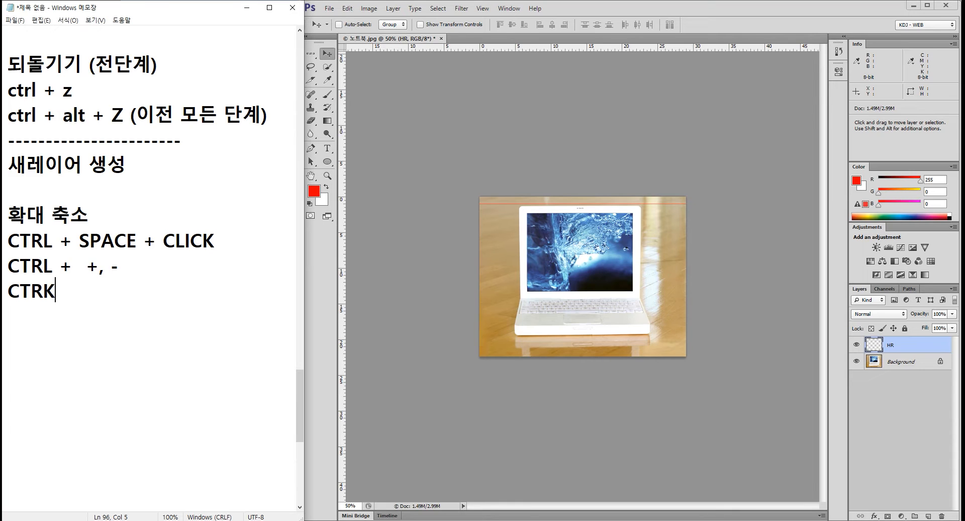
pyautogui.press('BackSpace')
pyautogui.press('BackSpace')
pyautogui.write('TR')
pyautogui.press('BackSpace')
pyautogui.press('BackSpace')
pyautogui.write('RL + 0')
# Step: Fit the laptop image to the Photoshop window and complete the "CTRL + 0" line in Notepad with "FIT TO WINDOW"
pyautogui.click(407, 42)
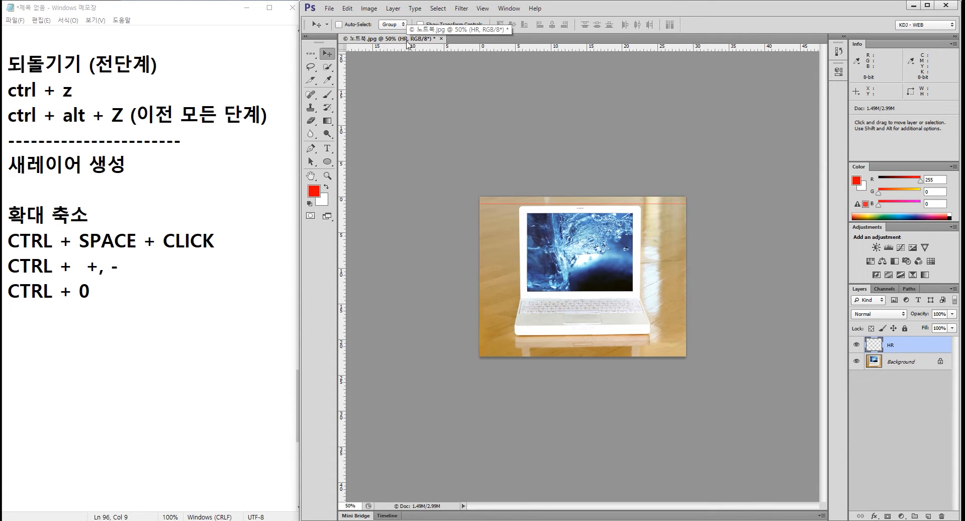
pyautogui.hotkey('ctrl', '0')
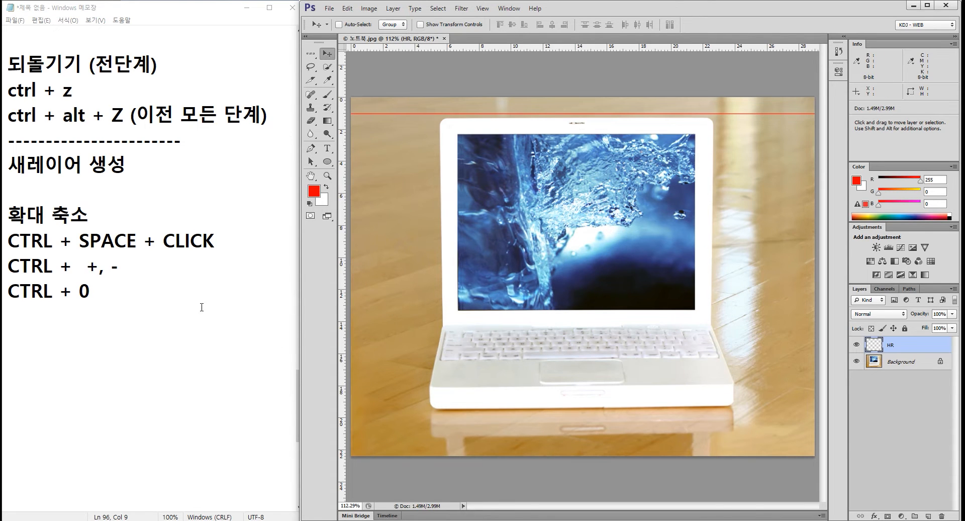
pyautogui.click(200, 304)
pyautogui.write('F')
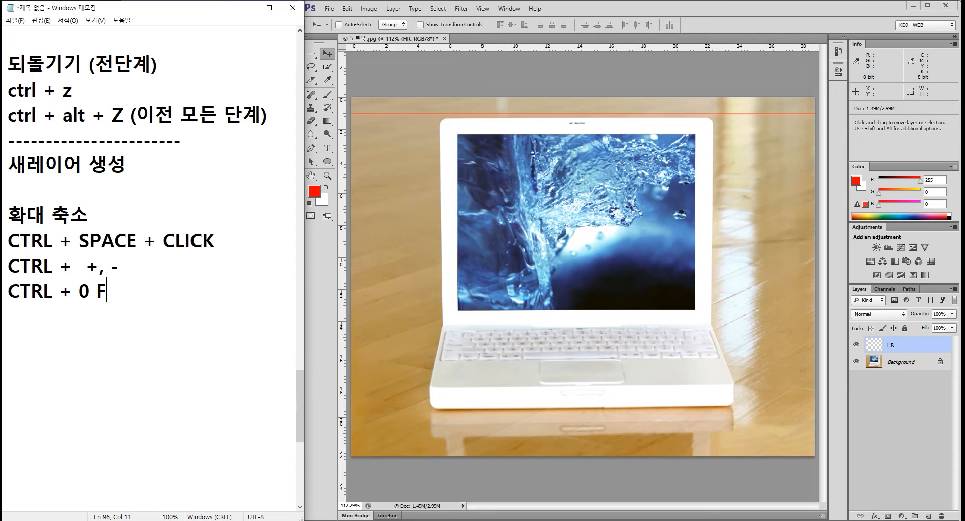
pyautogui.write('IT TO WIDO')
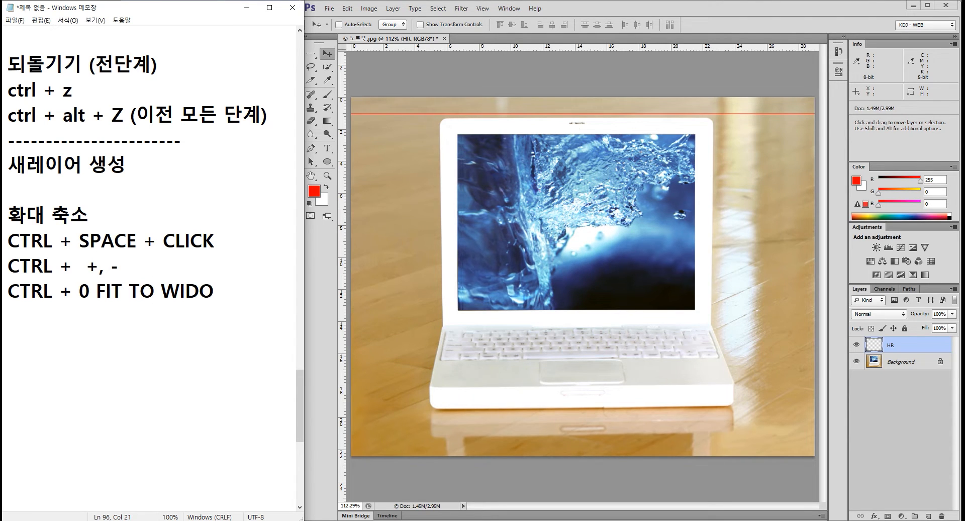
pyautogui.press('BackSpace')
pyautogui.press('BackSpace')
pyautogui.write('NDOW')
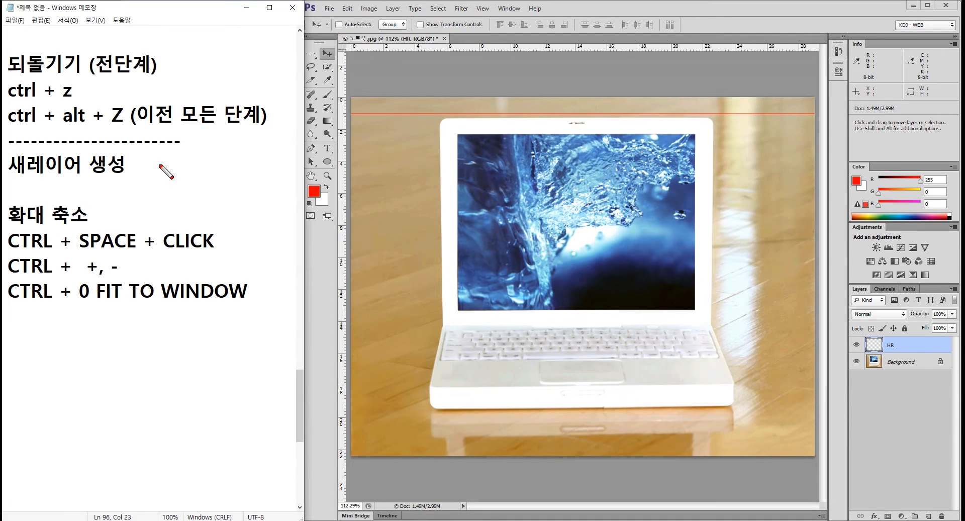
pyautogui.moveTo(334, 86)
pyautogui.mouseDown()
pyautogui.moveTo(361, 163)
pyautogui.moveTo(833, 435)
pyautogui.moveTo(836, 460)
pyautogui.mouseUp()
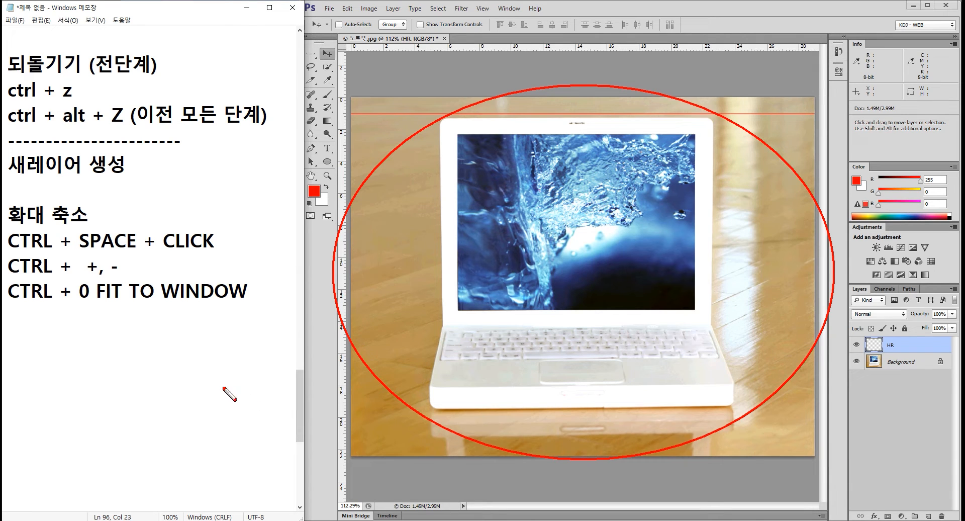
pyautogui.moveTo(68, 278); pyautogui.dragTo(91, 306)
pyautogui.press('Escape')
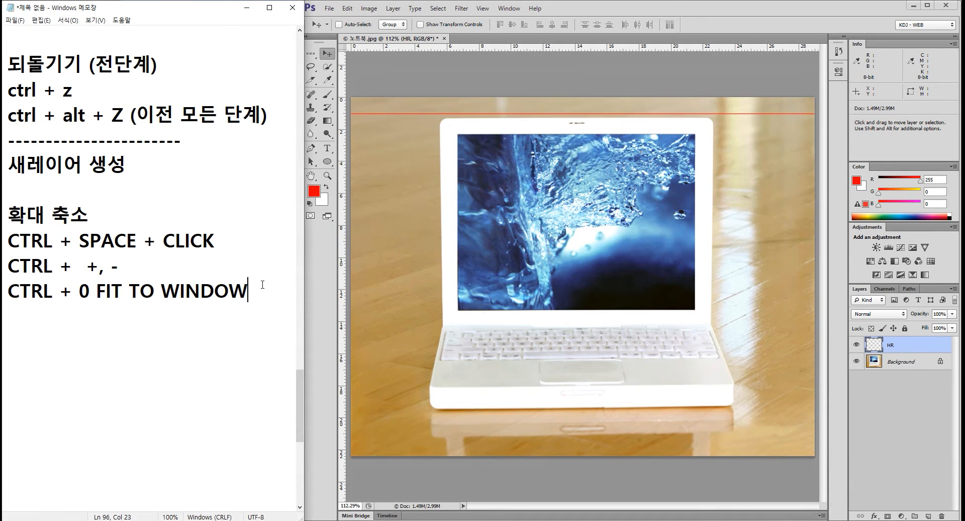
# Step: Duplicate the line "CTRL + 0 FIT TO WINDOW" onto a new line directly below it
pyautogui.hotkey('shift', 'Home')
pyautogui.hotkey('ctrl', 'c')
pyautogui.press('End')
pyautogui.press('Return')
pyautogui.hotkey('ctrl', 'v')
# Step: Change the duplicated line to "CTRL + 1 100%" and show the laptop image at 100% in Photoshop
pyautogui.press('Left')
pyautogui.press('Left')
pyautogui.press('Left')
pyautogui.press('Left')
pyautogui.press('Left')
pyautogui.press('Left')
pyautogui.press('Left')
pyautogui.press('Left')
pyautogui.press('Left')
pyautogui.press('Left')
pyautogui.press('Left')
pyautogui.press('Left')
pyautogui.press('Left')
pyautogui.press('Left')
pyautogui.press('Left')
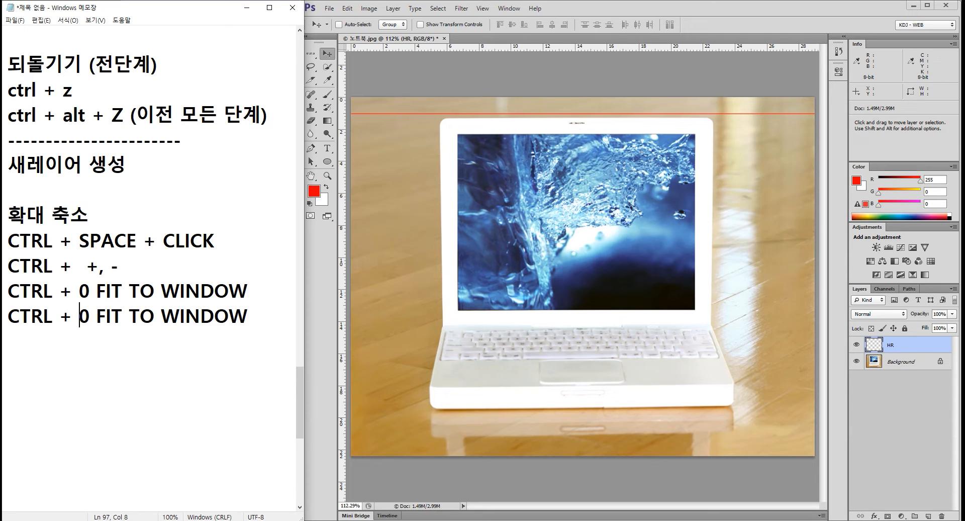
pyautogui.press('Delete')
pyautogui.write('1')
pyautogui.press('Right')
pyautogui.hotkey('shift', 'End')
pyautogui.write('100%')
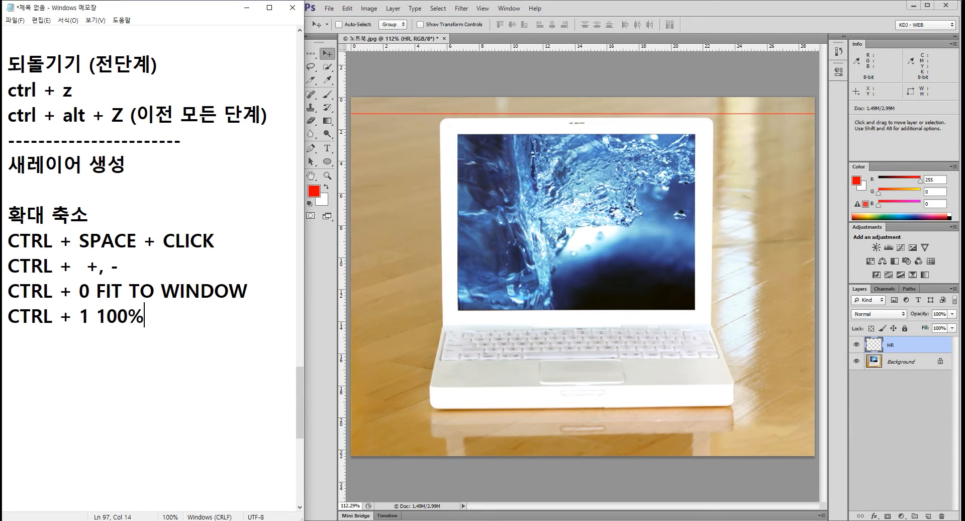
pyautogui.press('Return')
pyautogui.click(404, 42)
pyautogui.hotkey('ctrl', '1')
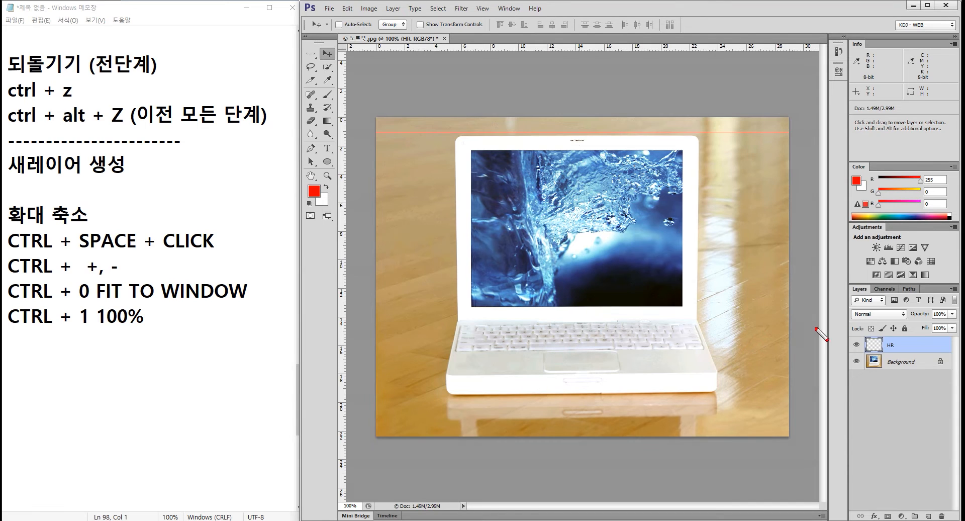
pyautogui.moveTo(892, 359); pyautogui.dragTo(890, 356)
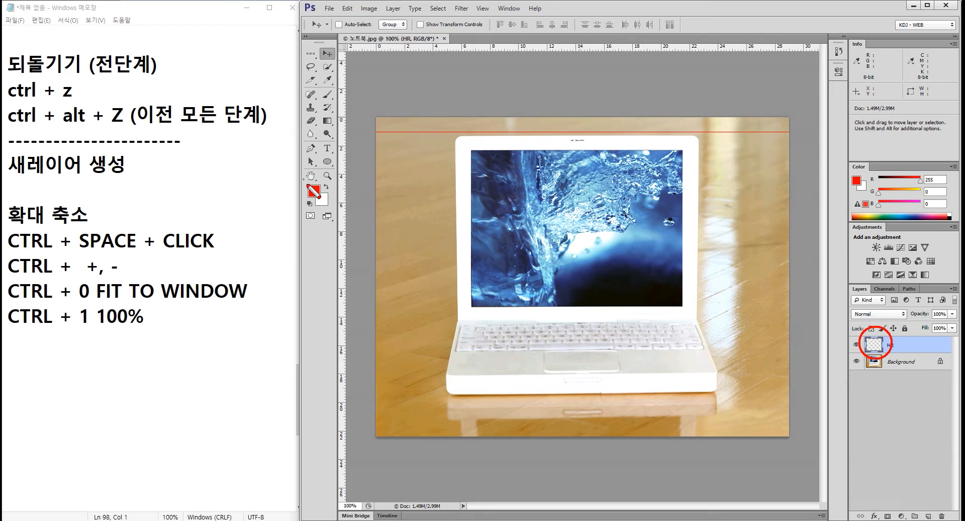
pyautogui.moveTo(317, 180); pyautogui.dragTo(327, 209)
pyautogui.press('Escape')
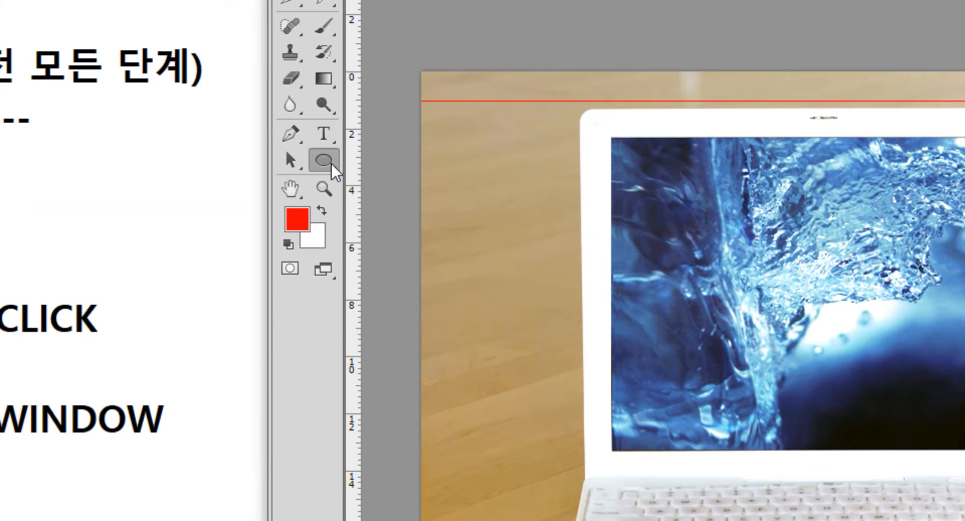
# Step: Draw a horizontal line about 833 px long with the Line Tool, spanning the image just above the red line
pyautogui.rightClick(331, 165)
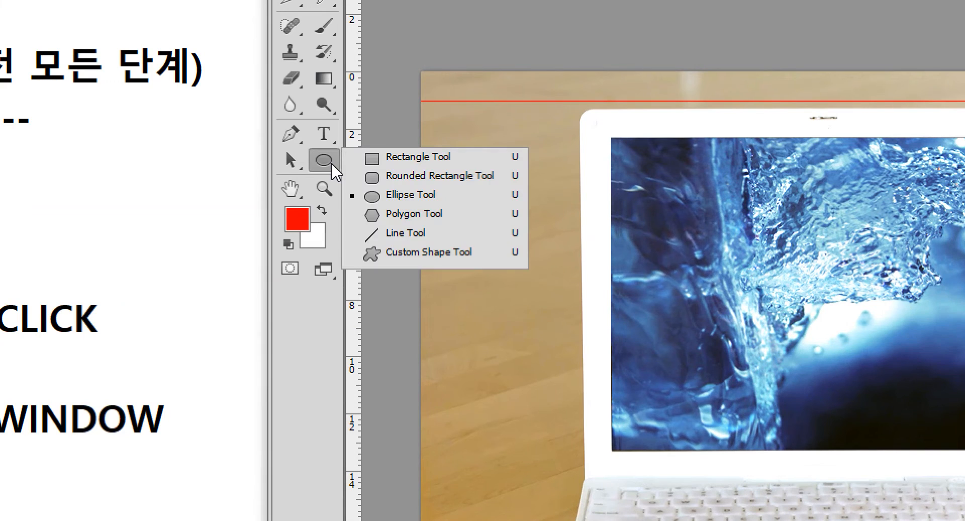
pyautogui.click(395, 238)
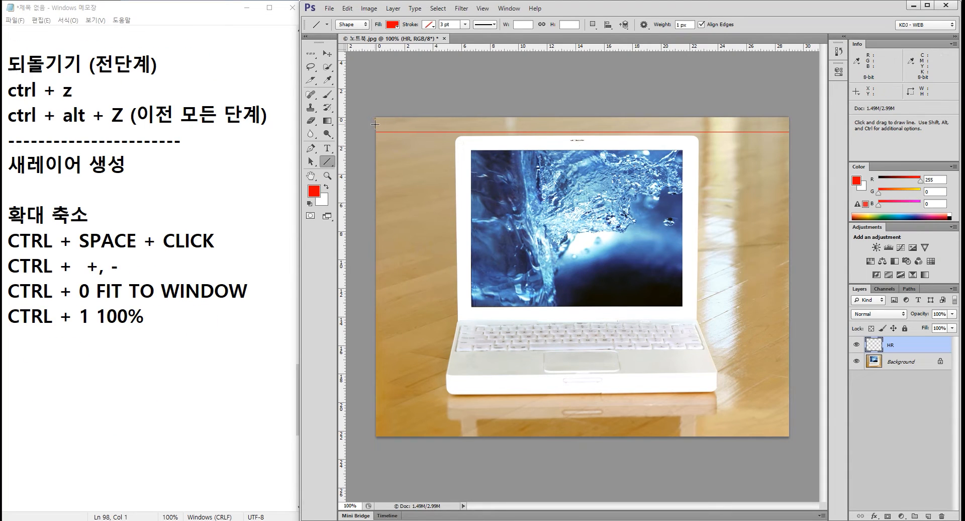
pyautogui.moveTo(376, 124); pyautogui.dragTo(793, 126)
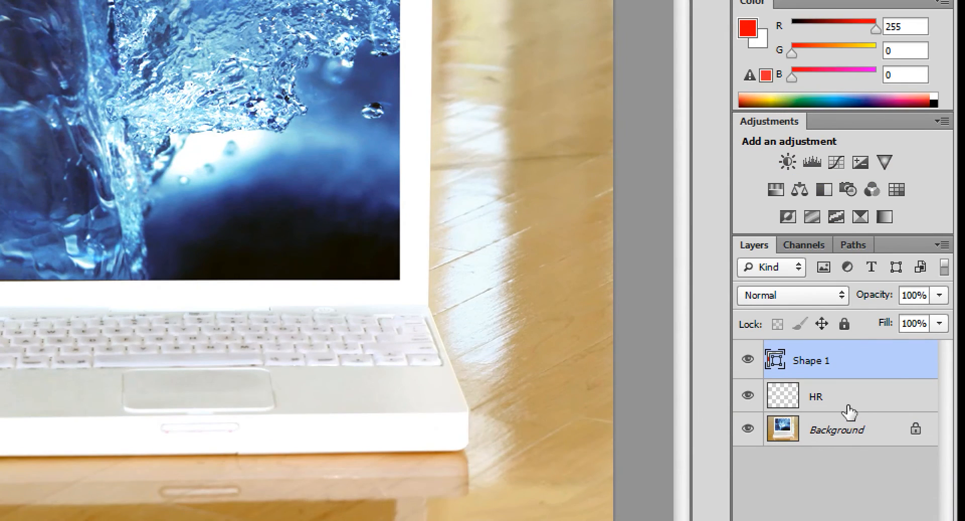
# Step: Change the fill colour of the Shape 1 line to blue
pyautogui.click(849, 410)
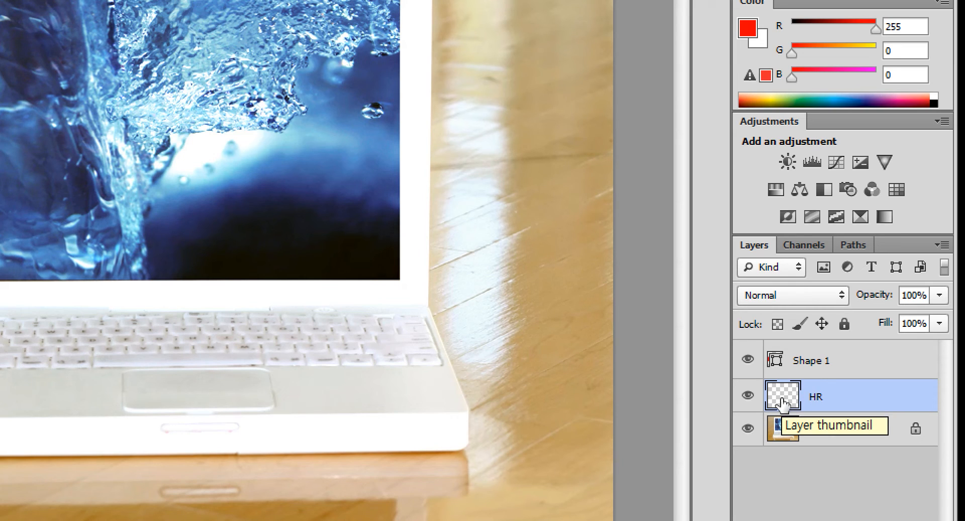
pyautogui.click(804, 366)
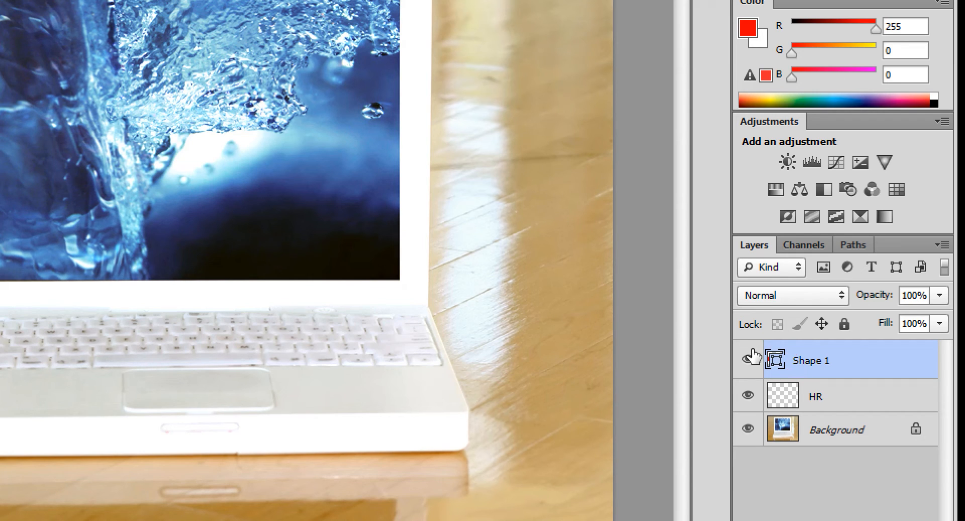
pyautogui.doubleClick(779, 365)
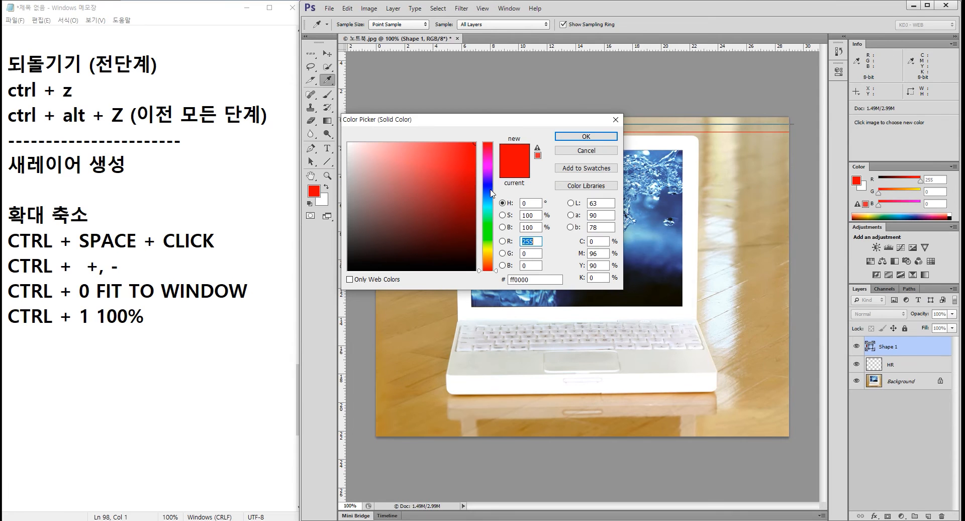
pyautogui.click(12, 40)
pyautogui.click(586, 136)
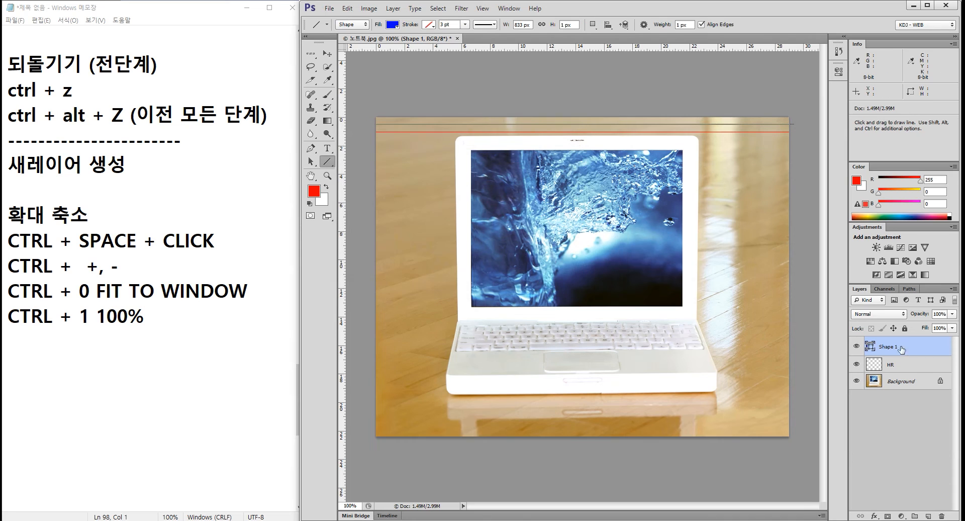
# Step: Examine the blue and red lines at 600% and compare the Shape 1 and HR layers they belong to
pyautogui.click(898, 371)
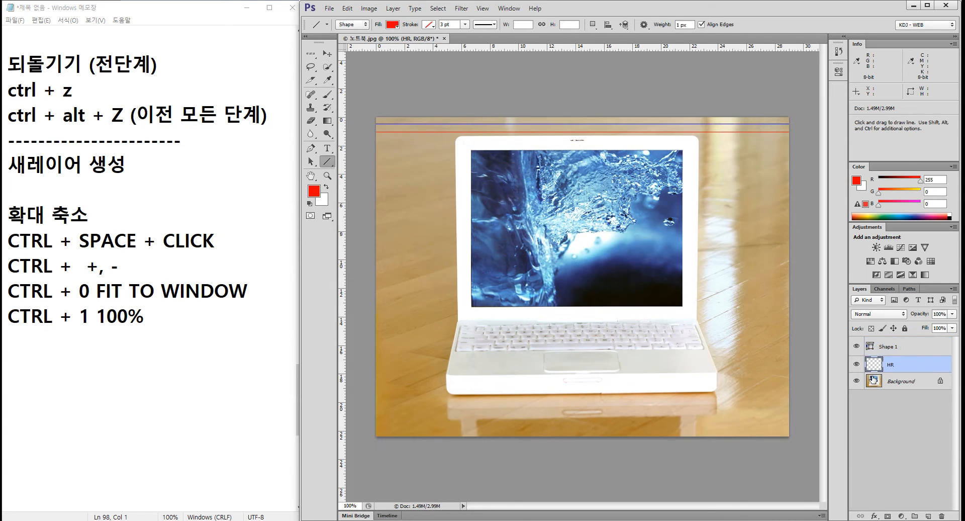
pyautogui.hotkey('ctrl', 'space')
pyautogui.keyDown('ctrl'); pyautogui.click(583, 122); pyautogui.keyUp('ctrl')
pyautogui.keyDown('ctrl'); pyautogui.click(581, 121); pyautogui.keyUp('ctrl')
pyautogui.keyDown('ctrl'); pyautogui.click(581, 121); pyautogui.keyUp('ctrl')
pyautogui.keyDown('ctrl'); pyautogui.click(578, 120); pyautogui.keyUp('ctrl')
pyautogui.keyDown('ctrl'); pyautogui.click(582, 119); pyautogui.keyUp('ctrl')
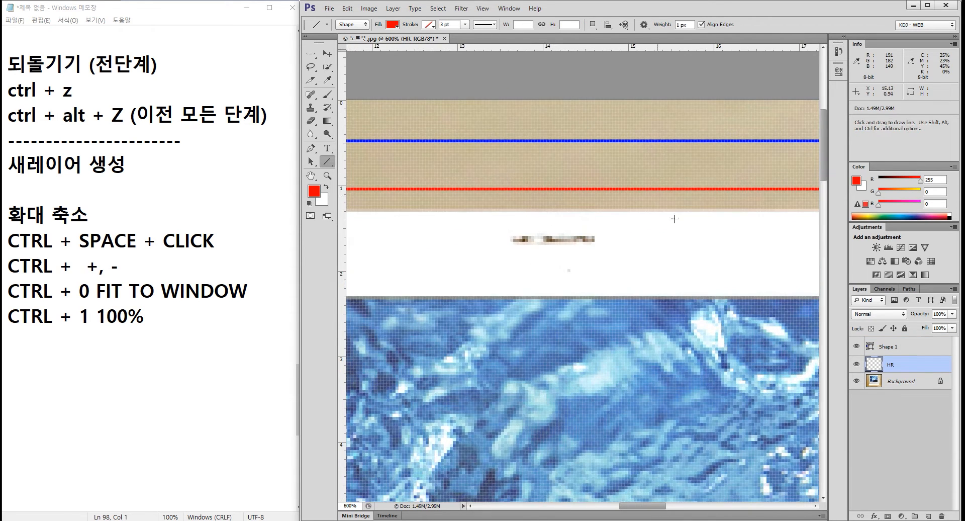
pyautogui.click(900, 350)
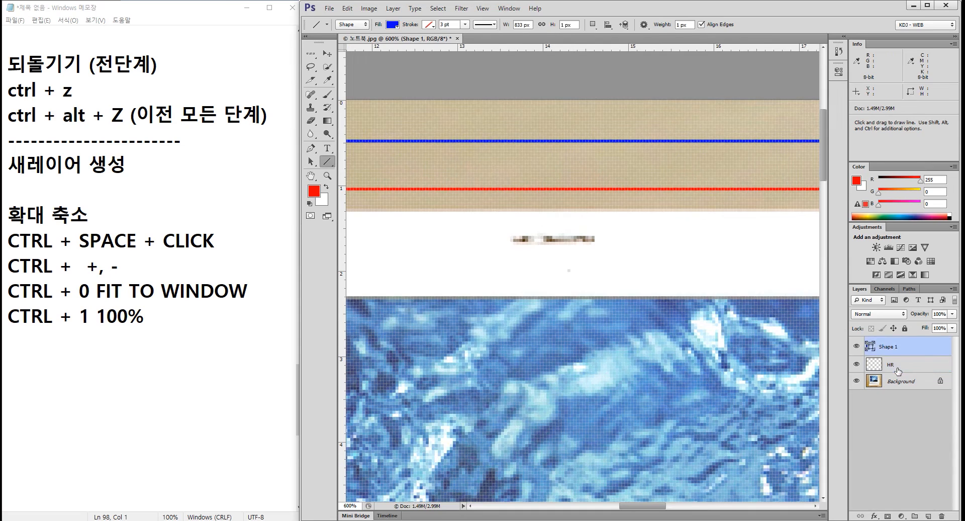
pyautogui.click(897, 363)
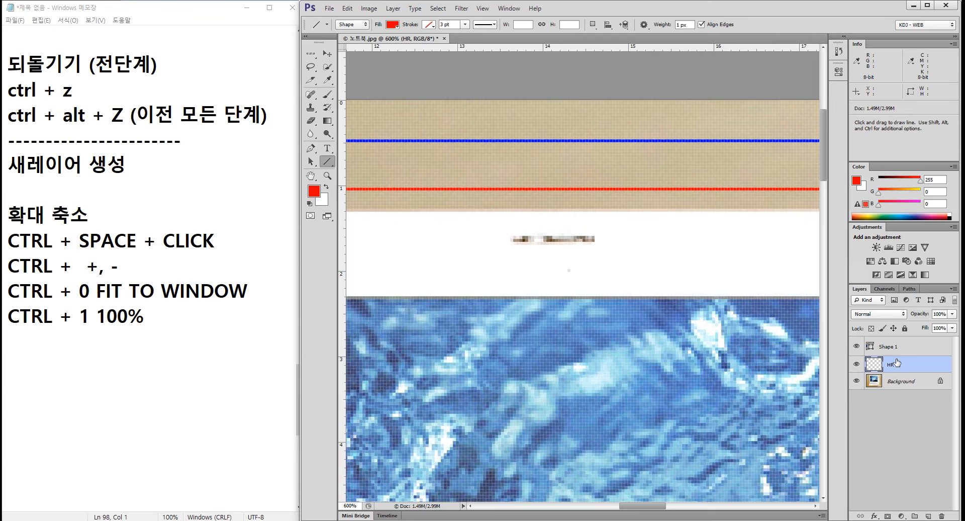
# Step: Rename the Shape 1 layer as HR
pyautogui.click(896, 349)
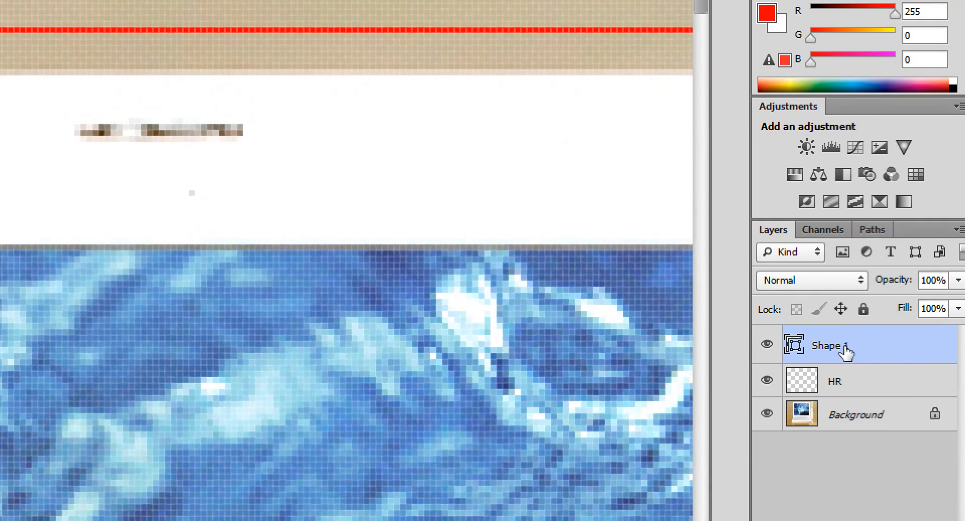
pyautogui.doubleClick(895, 349)
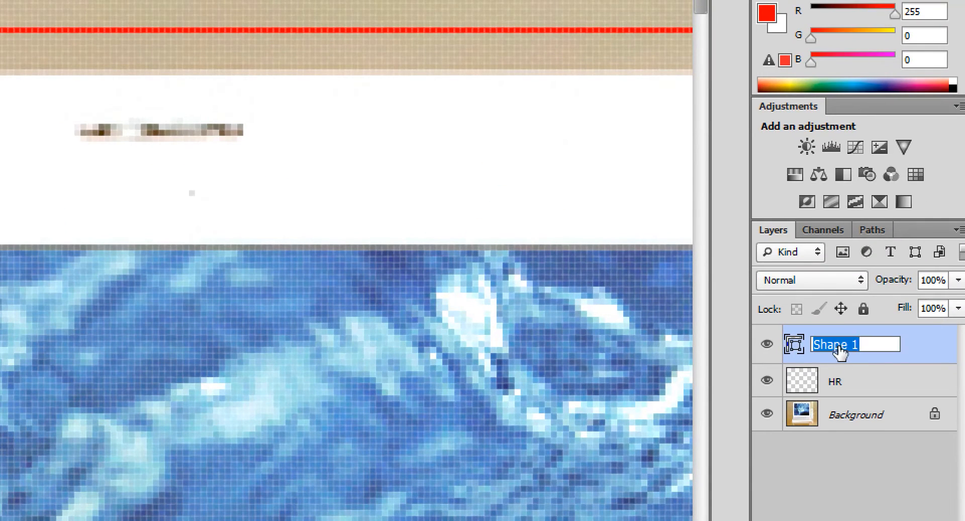
pyautogui.write('HR')
pyautogui.press('Return')
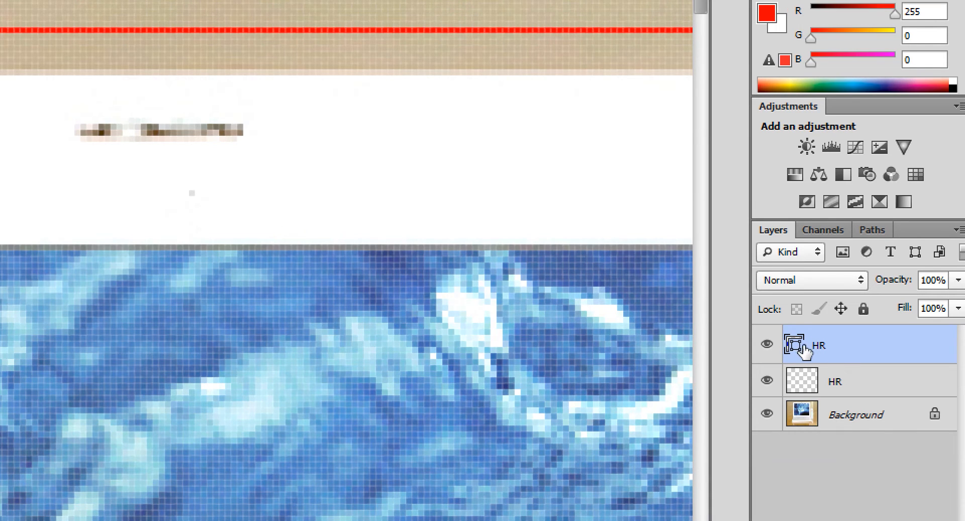
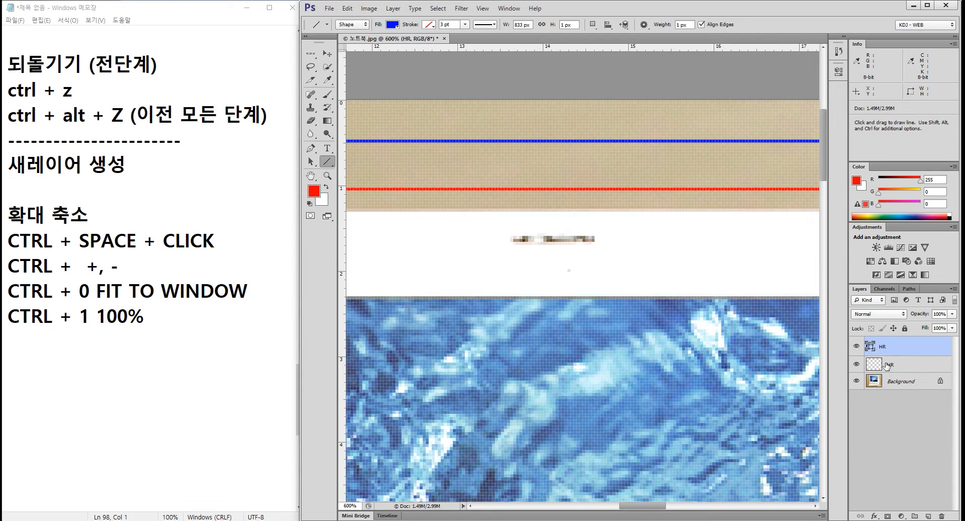
# Step: Compare the two HR layers and make the pixel layer with the red line the active one
pyautogui.click(888, 365)
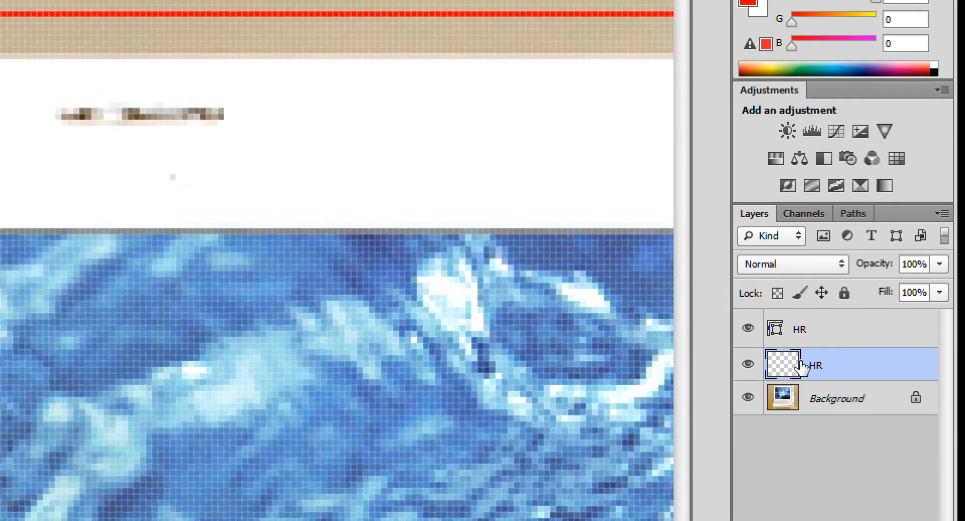
pyautogui.click(817, 344)
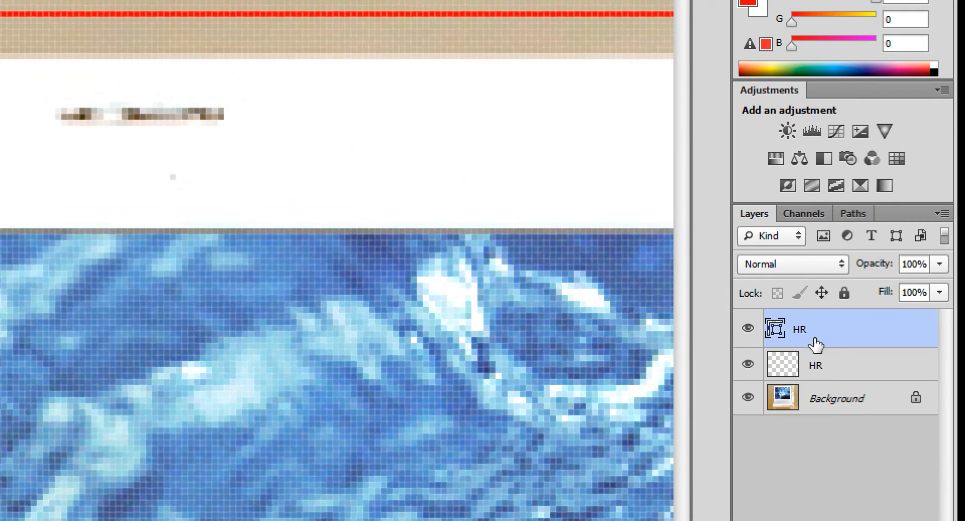
pyautogui.click(829, 380)
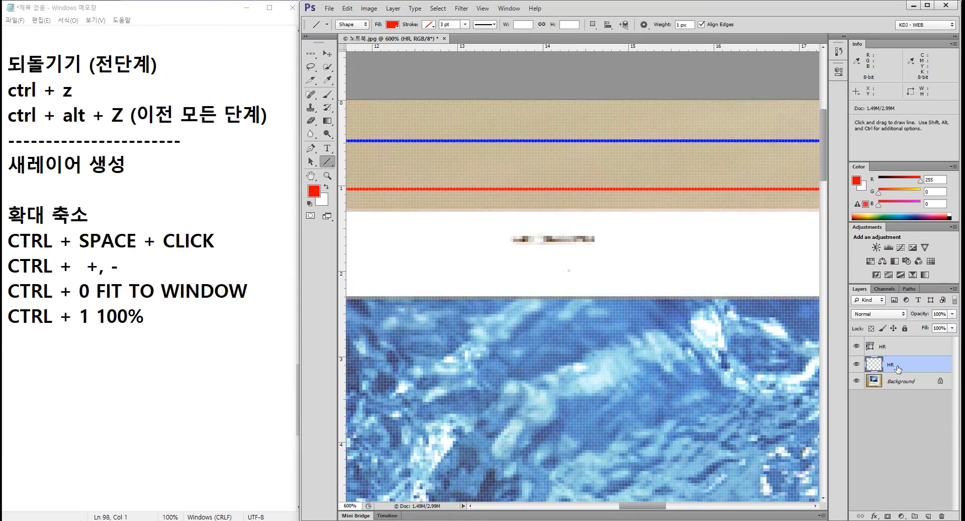
# Step: In Notepad, add the heading "변형" below the "CTRL + 1 100%" line, separated by blank lines
pyautogui.click(168, 325)
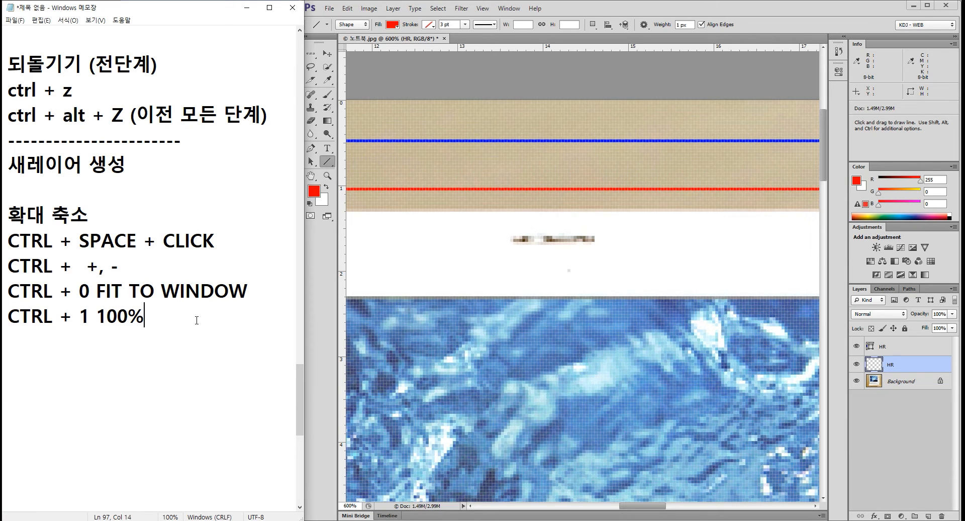
pyautogui.press('Return')
pyautogui.press('Return')
pyautogui.press('Return')
pyautogui.write('TJ')
pyautogui.press('BackSpace')
pyautogui.press('BackSpace')
pyautogui.write('변경')
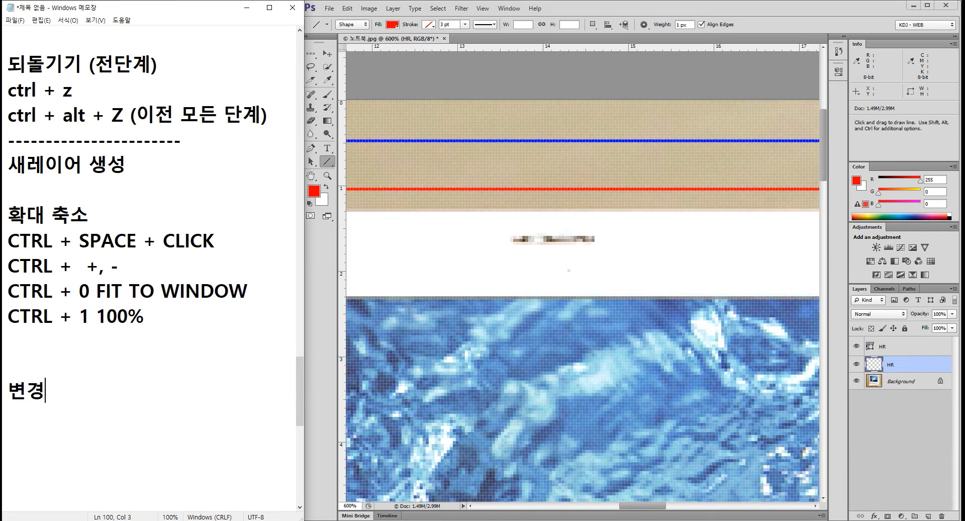
pyautogui.press('BackSpace')
pyautogui.write('GUD')
pyautogui.press('BackSpace')
pyautogui.press('BackSpace')
pyautogui.press('BackSpace')
pyautogui.write('형')
# Step: Add the line "CTRL + T" under the "변형" heading, followed by ten line breaks
pyautogui.press('Return')
pyautogui.write('CTRL + T')
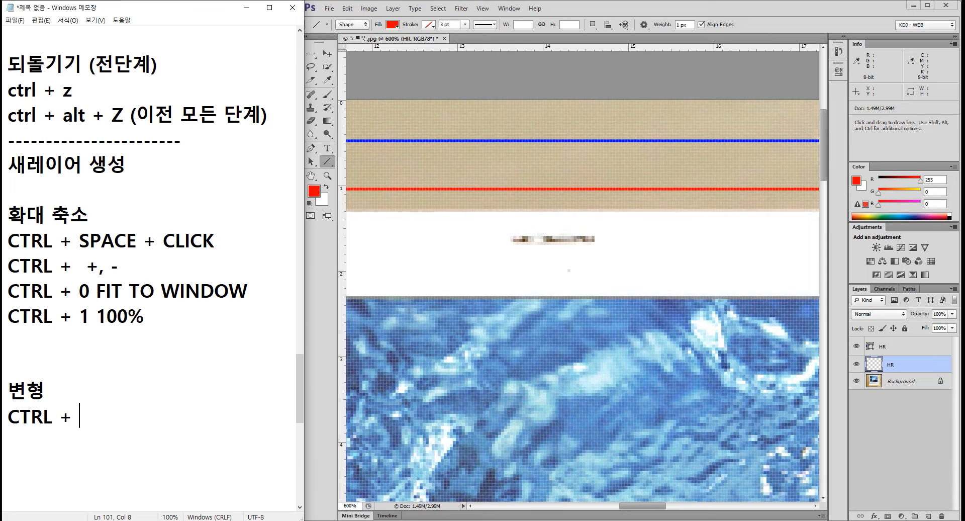
pyautogui.press('Return')
pyautogui.press('Return')
pyautogui.press('Return')
pyautogui.press('Return')
pyautogui.press('Return')
pyautogui.press('Return')
pyautogui.press('Return')
pyautogui.press('Return')
pyautogui.press('Return')
pyautogui.press('Return')
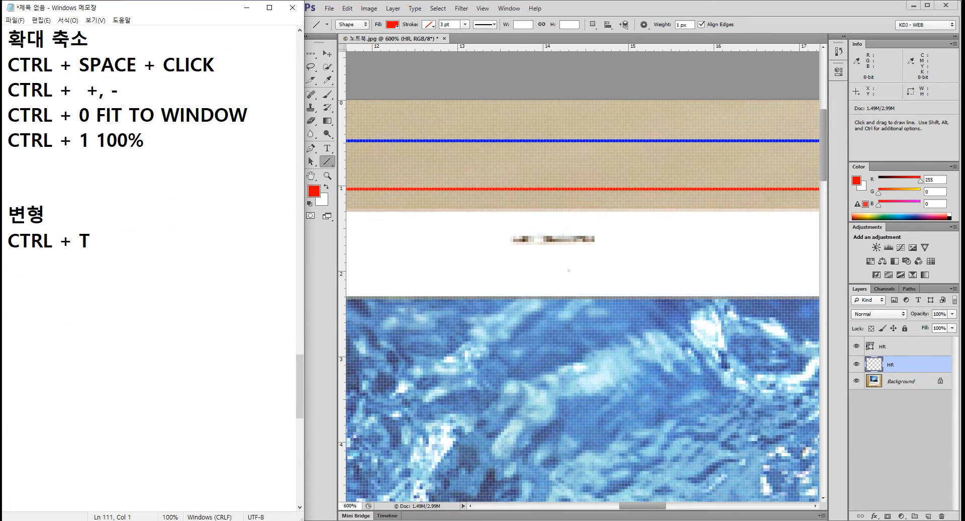
# Step: Start a free transform of the red line in Photoshop and extend the Notepad line to "CTRL + T(Transform)"
pyautogui.click(487, 53)
pyautogui.hotkey('ctrl', 't')
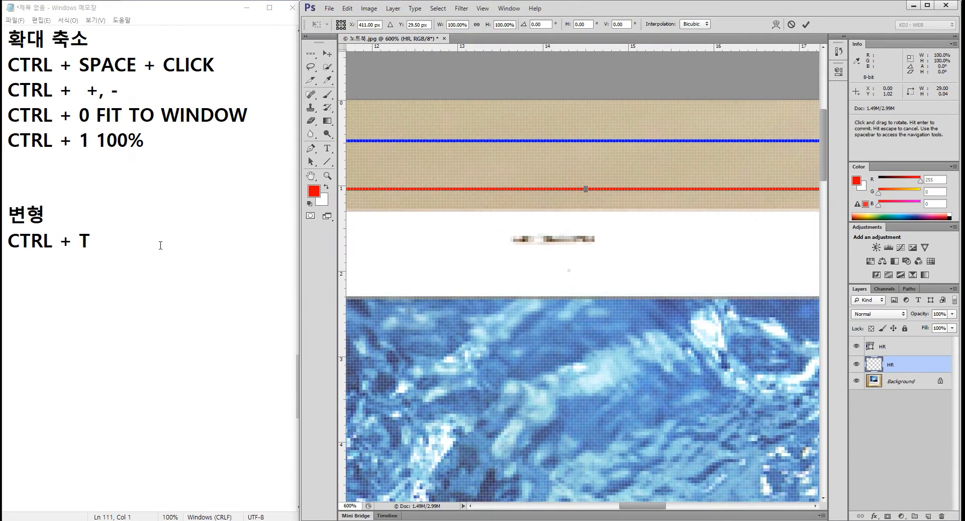
pyautogui.click(161, 241)
pyautogui.write('(TRA')
pyautogui.press('BackSpace')
pyautogui.press('BackSpace')
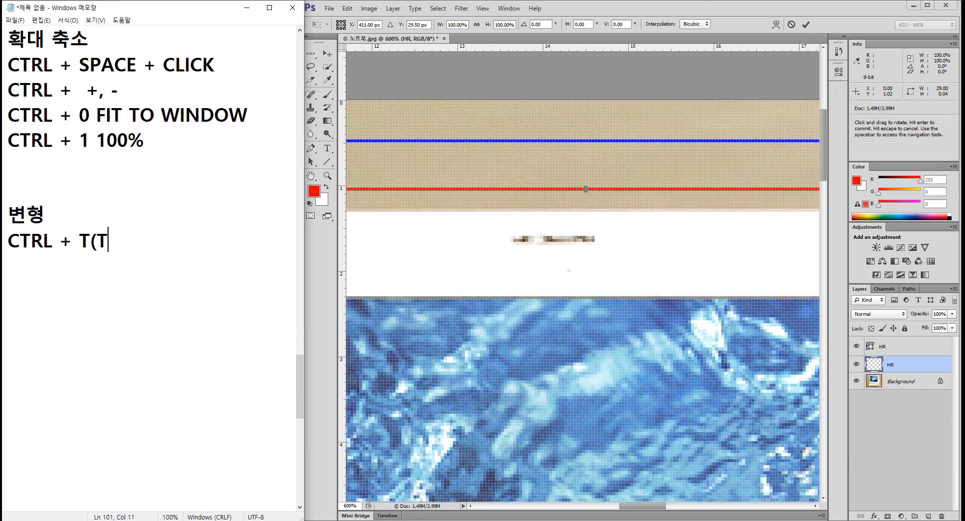
pyautogui.write('ransform)')
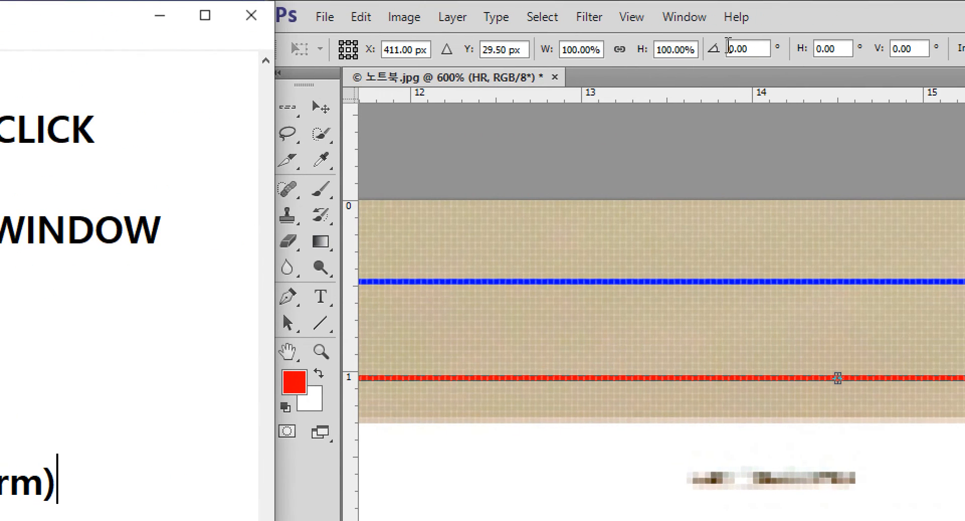
# Step: Scale the red line's height to 1000% in Photoshop and apply the transformation
pyautogui.click(671, 50)
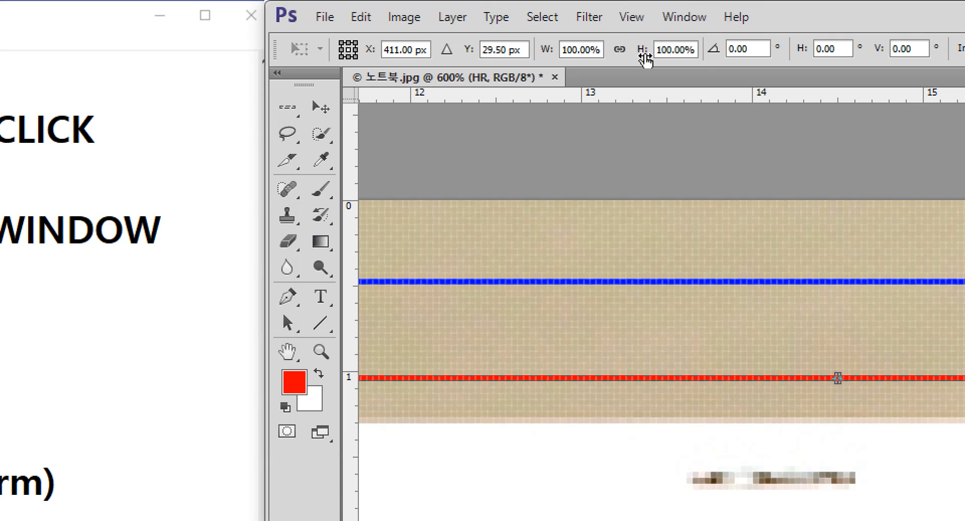
pyautogui.click(672, 50)
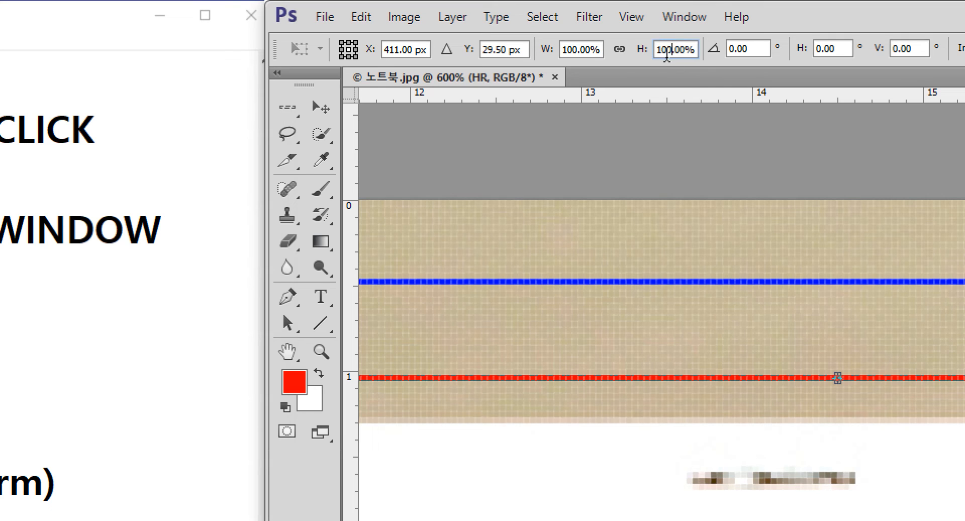
pyautogui.doubleClick(672, 50)
pyautogui.press('Left')
pyautogui.hotkey('shift', 'Left')
pyautogui.hotkey('shift', 'Left')
pyautogui.hotkey('shift', 'Left')
pyautogui.write('1000')
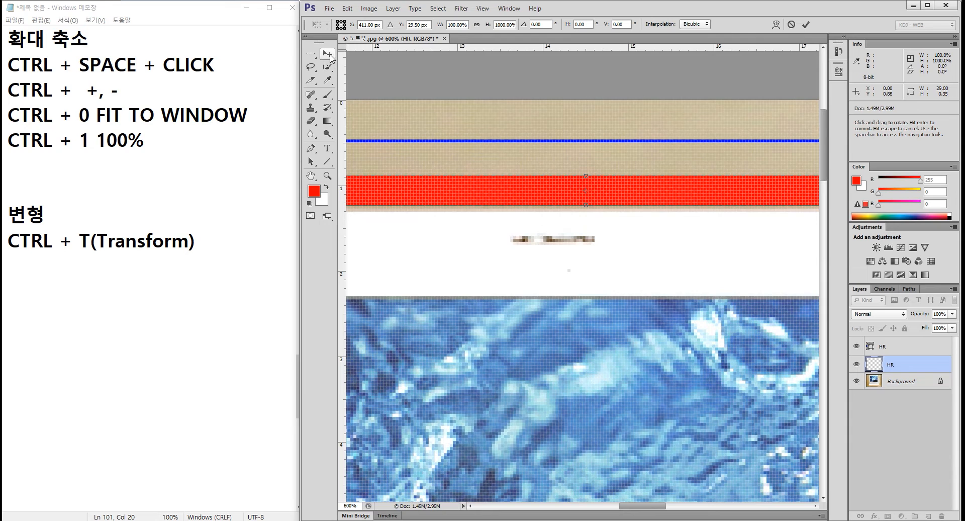
pyautogui.click(327, 53)
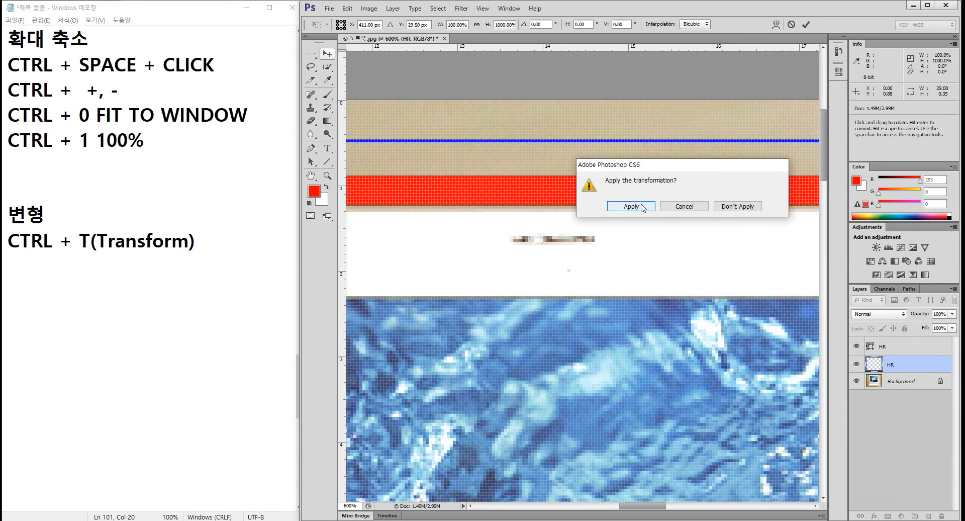
pyautogui.click(632, 206)
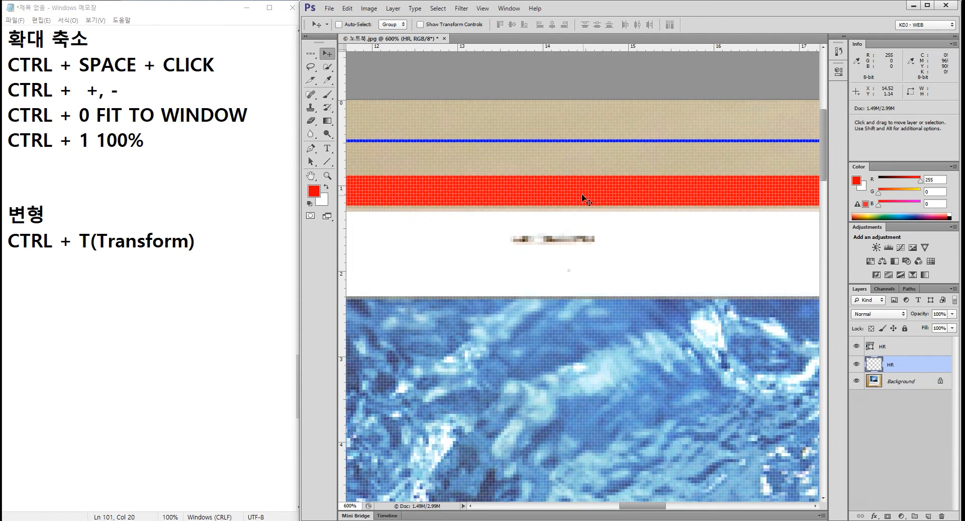
# Step: Scale the blue shape-layer line's height to 1000% with Free Transform and apply it
pyautogui.click(903, 348)
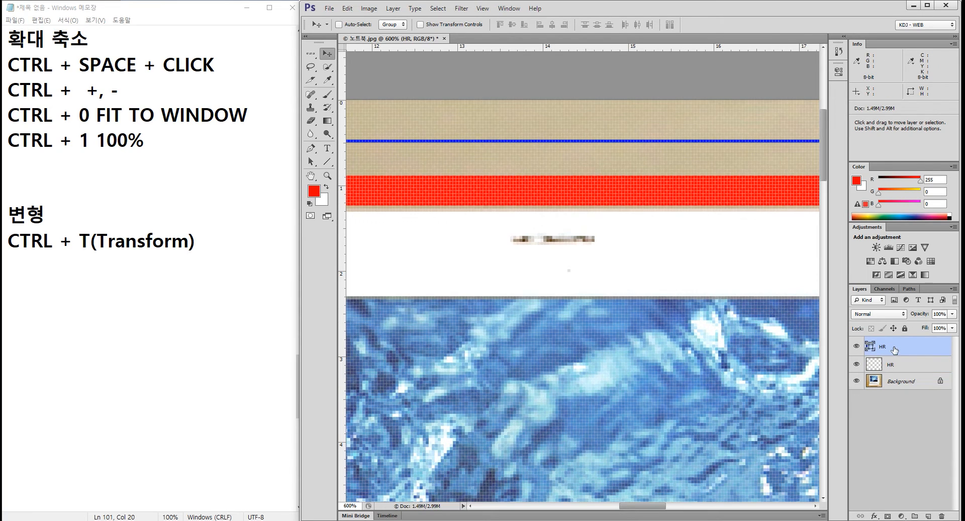
pyautogui.hotkey('ctrl', 't')
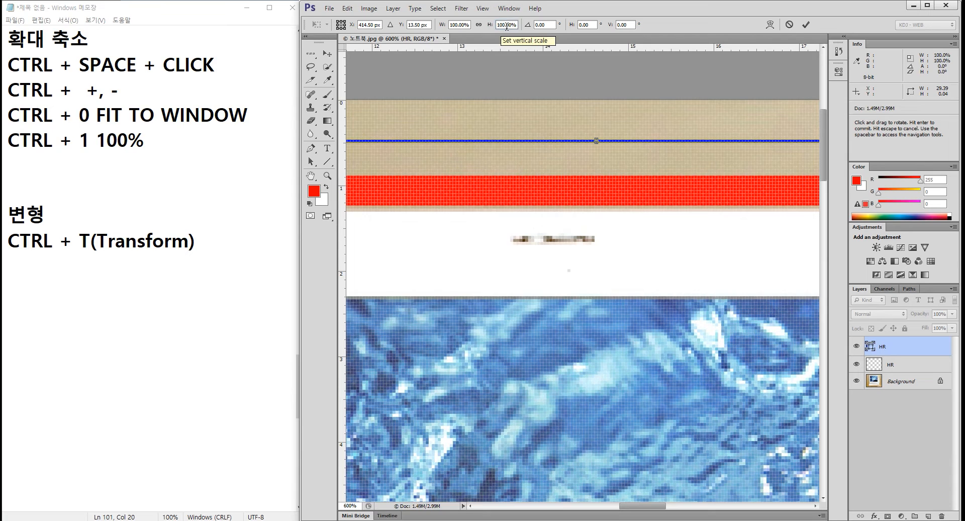
pyautogui.press('Right')
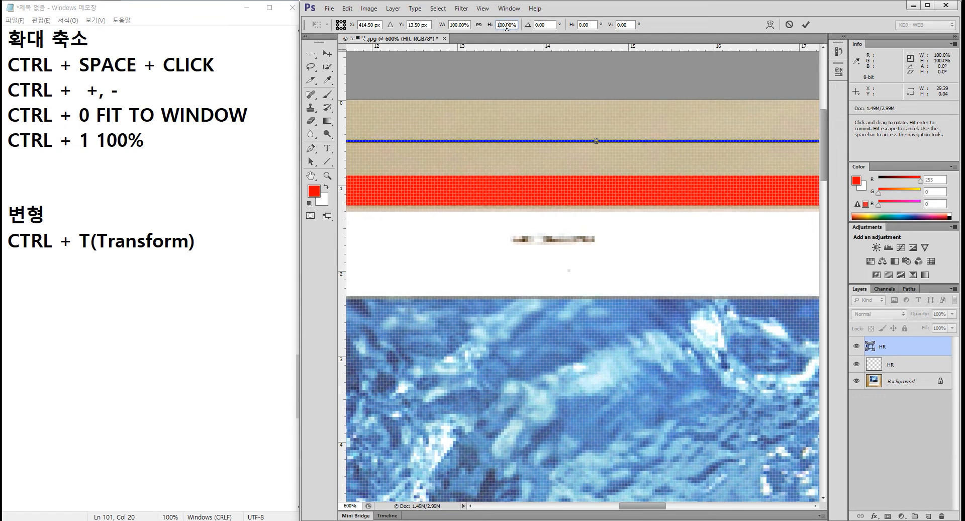
pyautogui.write('0')
pyautogui.press('Return')
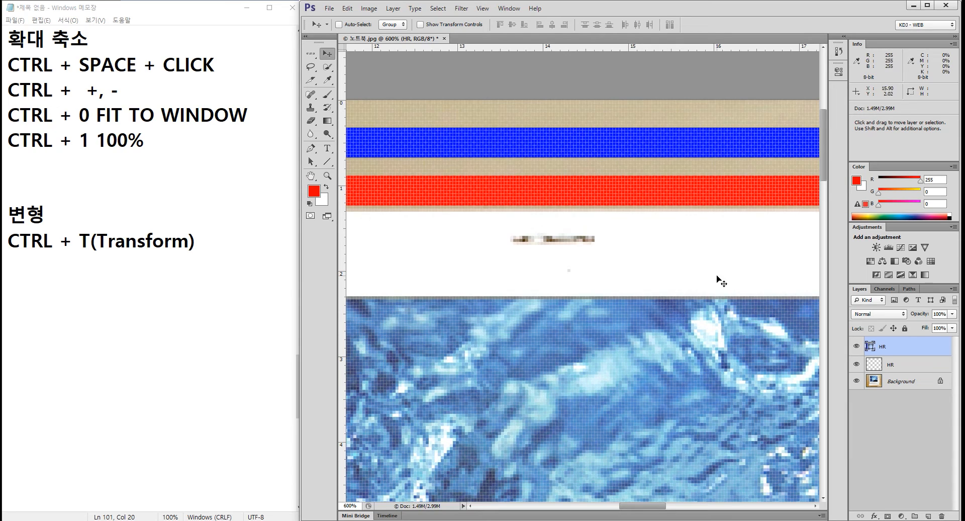
# Step: Select the blue and red HR layers together and move both lines straight up about 0.14 cm
pyautogui.keyDown('ctrl'); pyautogui.click(645, 167); pyautogui.keyUp('ctrl')
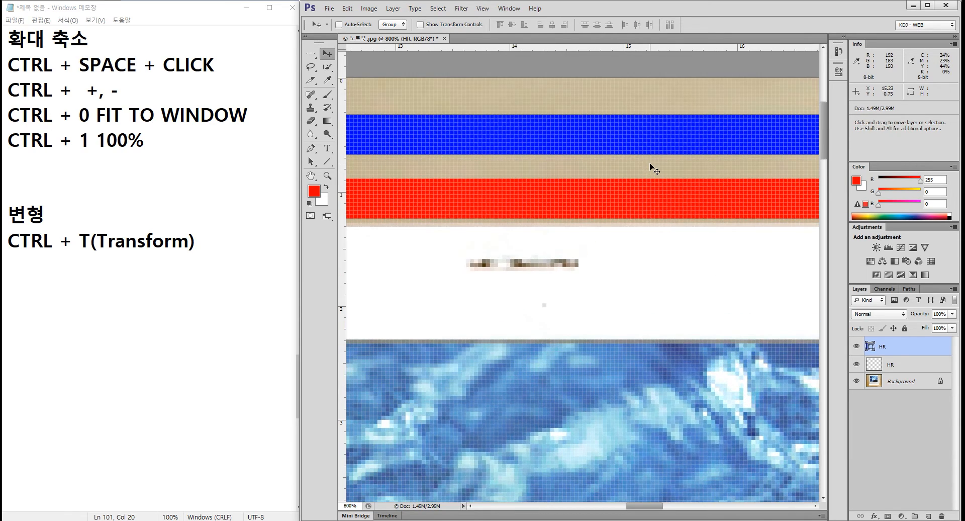
pyautogui.hotkey('ctrl', '-')
pyautogui.hotkey('ctrl', '-')
pyautogui.hotkey('ctrl', '-')
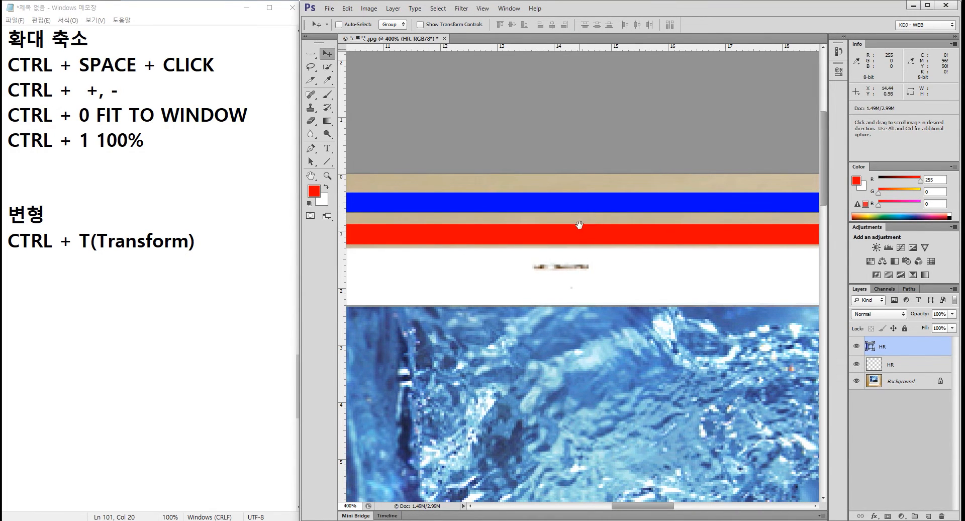
pyautogui.moveTo(579, 229); pyautogui.dragTo(632, 205)
pyautogui.keyDown('shift'); pyautogui.click(889, 364); pyautogui.keyUp('shift')
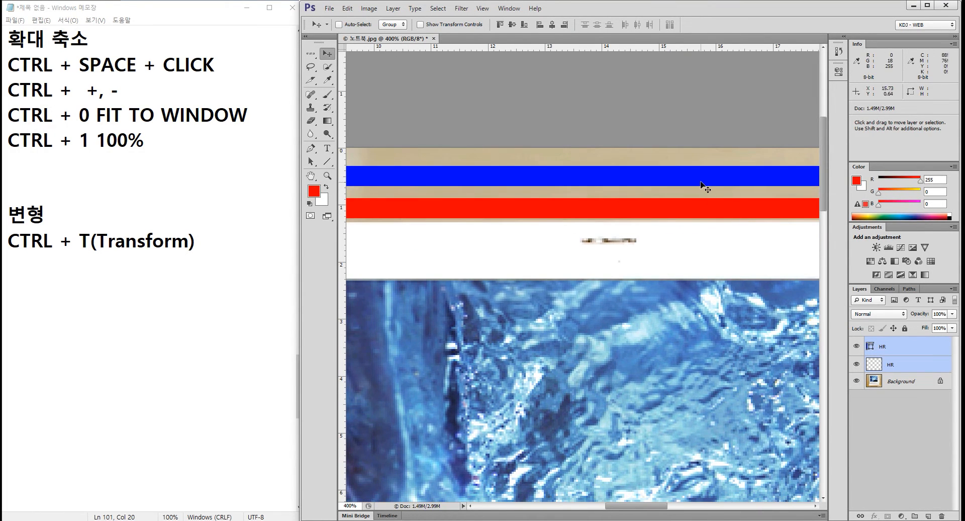
pyautogui.moveTo(704, 187); pyautogui.dragTo(708, 150)
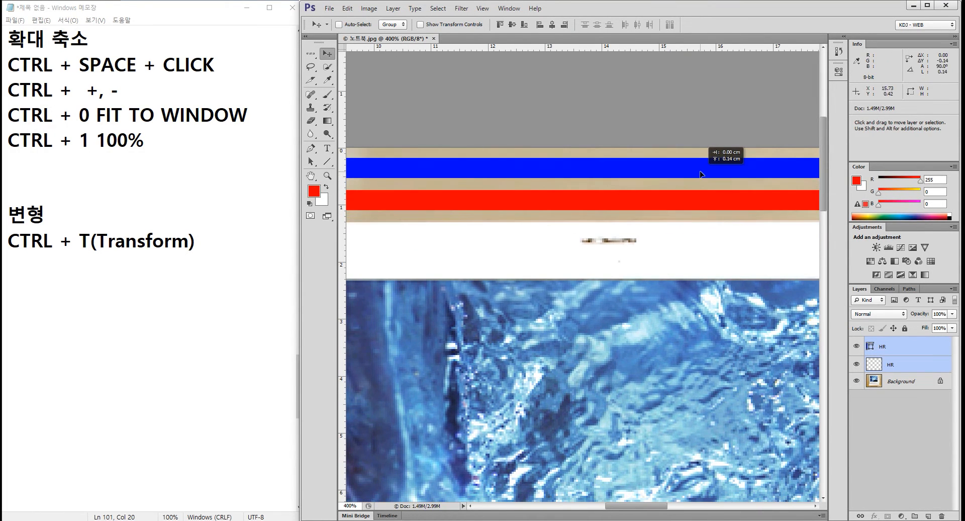
# Step: Examine the edges of the thickened blue and red lines at magnifications up to 1600%, then reselect both HR layers
pyautogui.click(900, 381)
pyautogui.keyDown('ctrl'); pyautogui.click(577, 200); pyautogui.keyUp('ctrl')
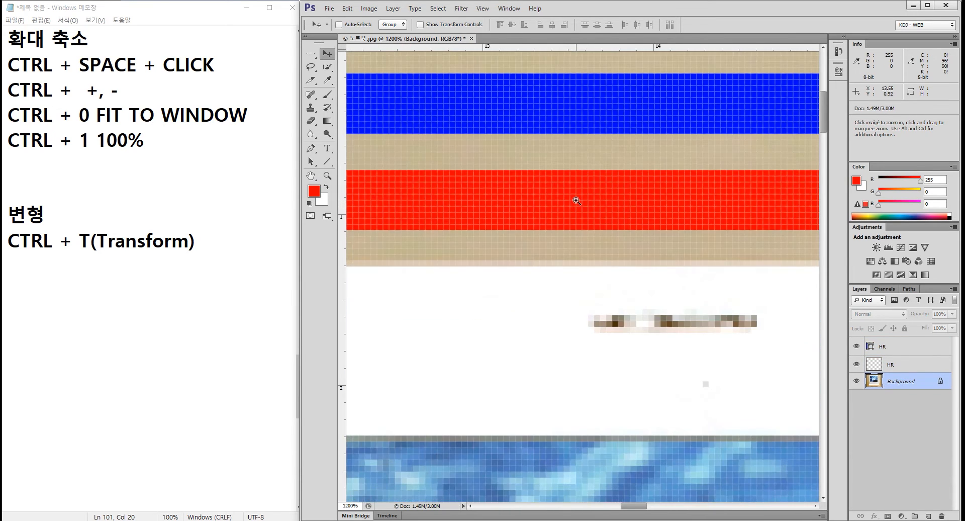
pyautogui.keyDown('ctrl'); pyautogui.click(577, 201); pyautogui.keyUp('ctrl')
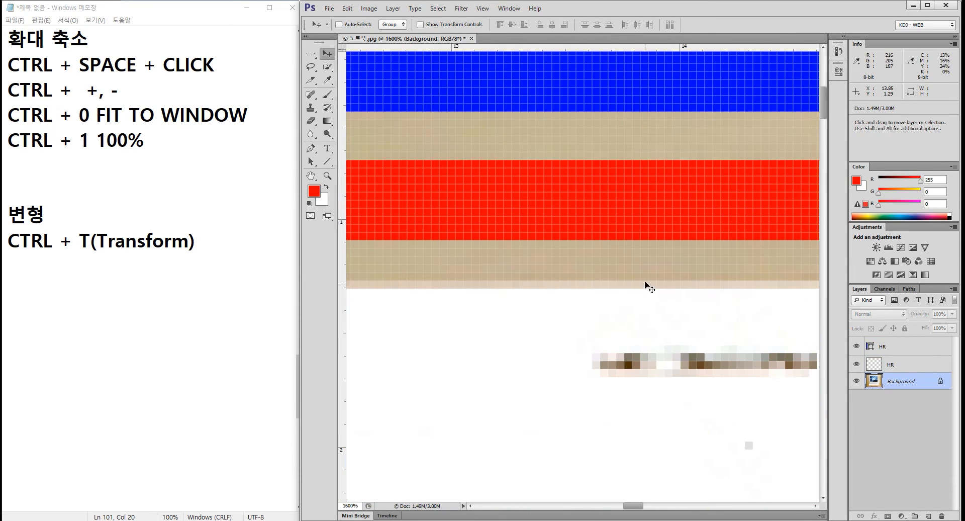
pyautogui.click(882, 348)
pyautogui.keyDown('shift'); pyautogui.click(899, 365); pyautogui.keyUp('shift')
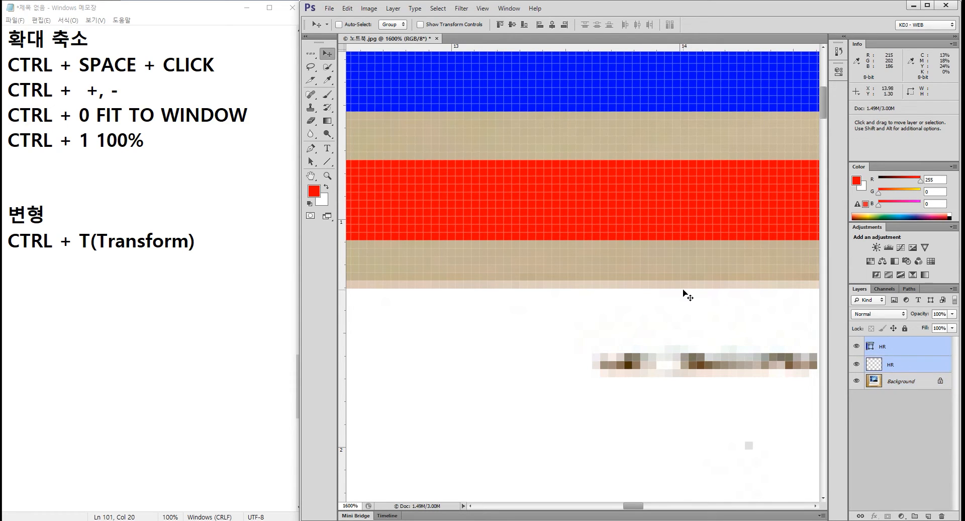
pyautogui.hotkey('ctrl', '-')
pyautogui.hotkey('ctrl', '-')
pyautogui.hotkey('ctrl', '-')
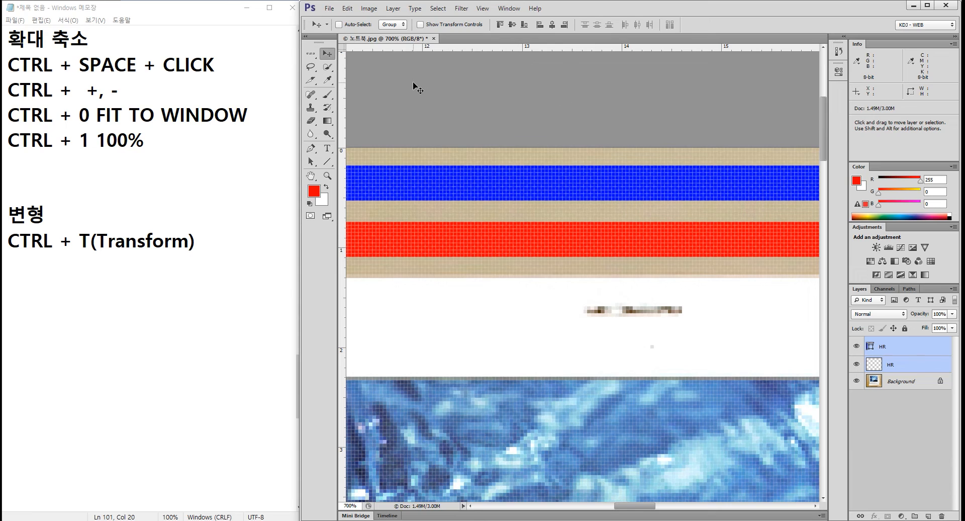
# Step: Rotate the red pixel line on the lower HR layer by 10° with Free Transform and apply it
pyautogui.click(902, 364)
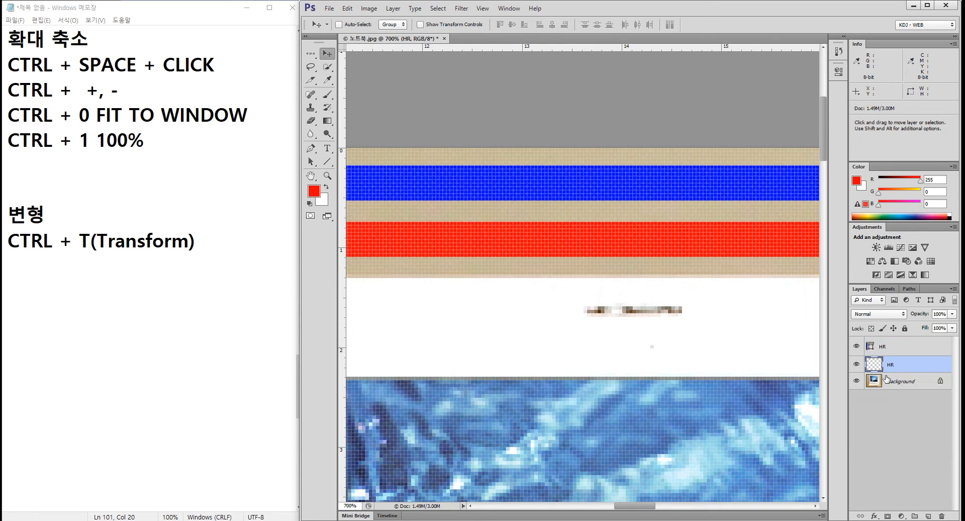
pyautogui.hotkey('ctrl', 't')
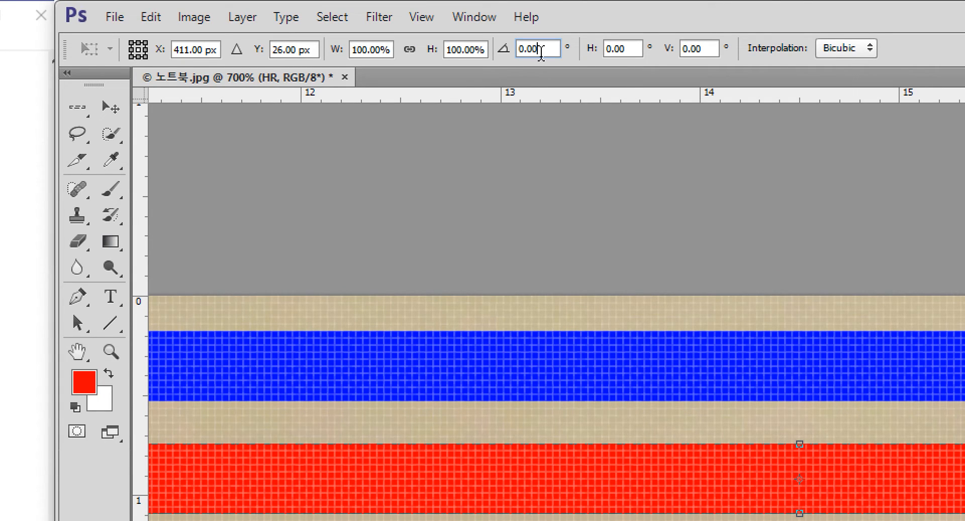
pyautogui.click(502, 51)
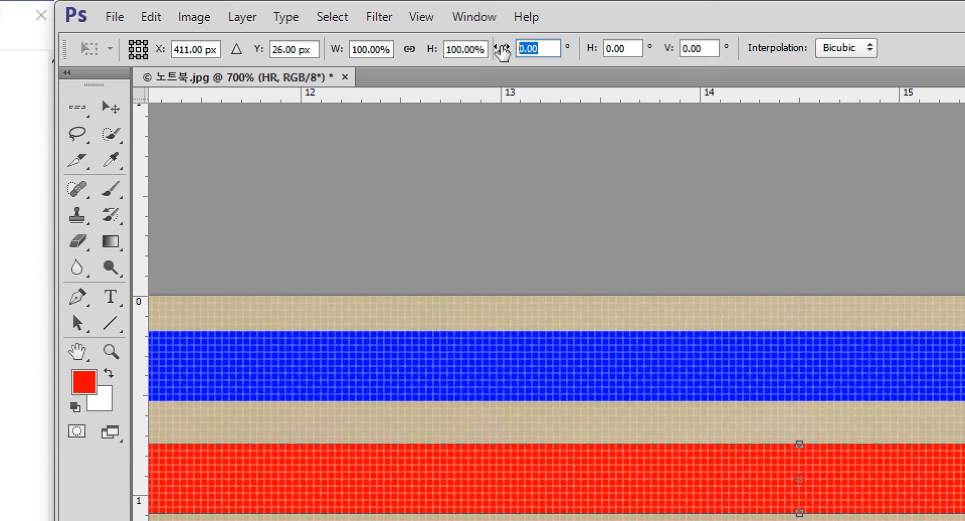
pyautogui.write('10')
pyautogui.press('Return')
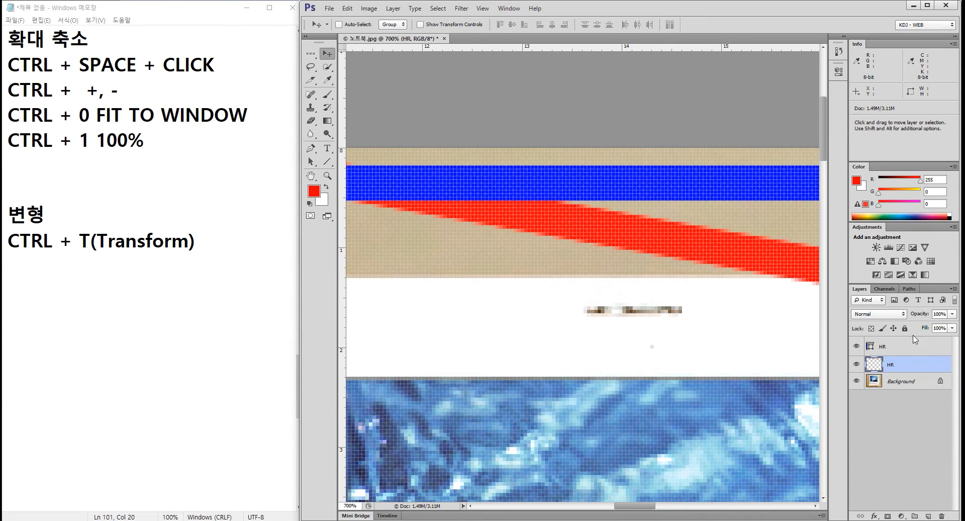
# Step: Rotate the blue shape line on the upper HR layer by 10° with Free Transform and apply it
pyautogui.click(893, 348)
pyautogui.hotkey('ctrl', 't')
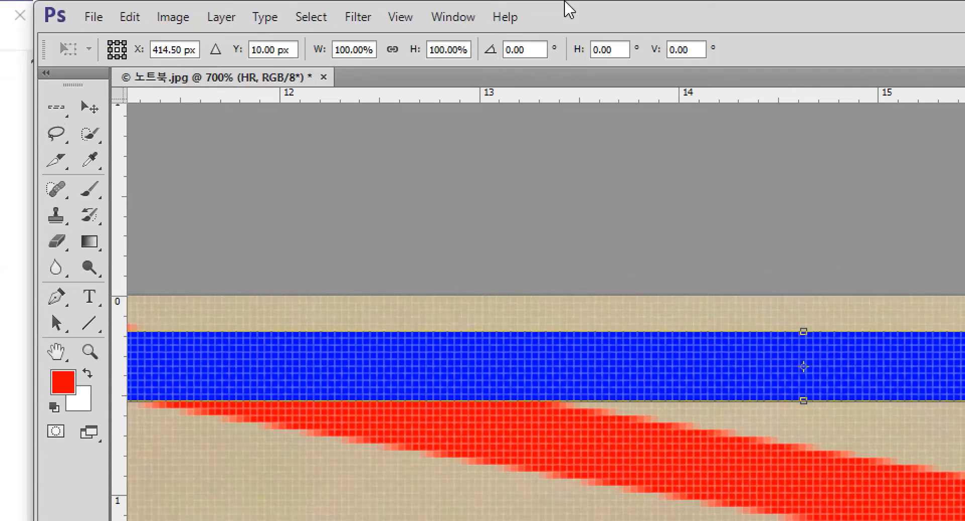
pyautogui.click(522, 49)
pyautogui.write('10')
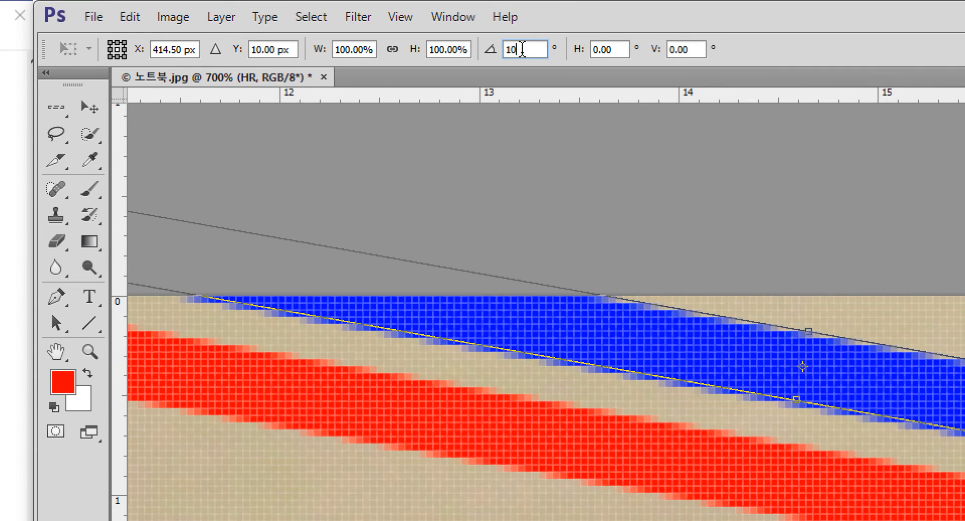
pyautogui.press('Return')
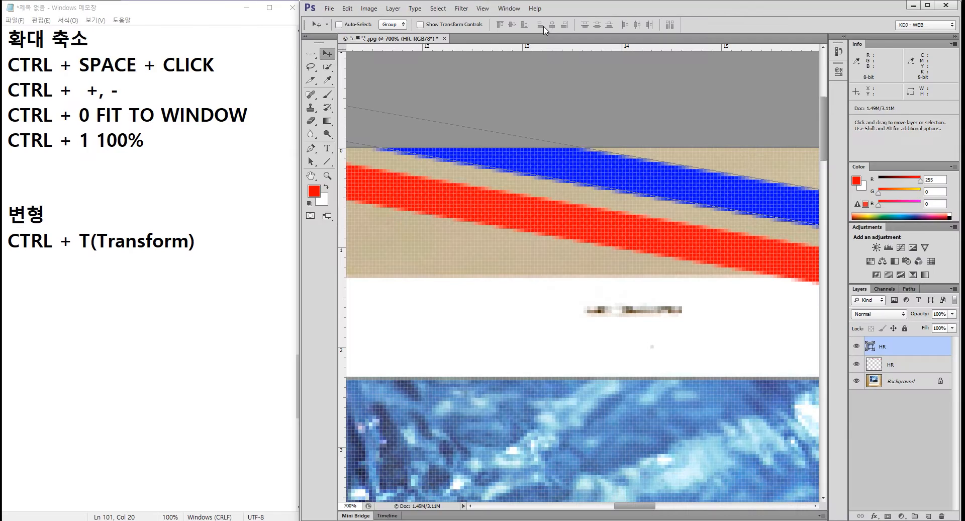
# Step: Select the Background layer and compare the rotated lines at 100% and at 600% near the laptop's upper-right corner
pyautogui.click(899, 381)
pyautogui.press('z')
pyautogui.hotkey('ctrl', '1')
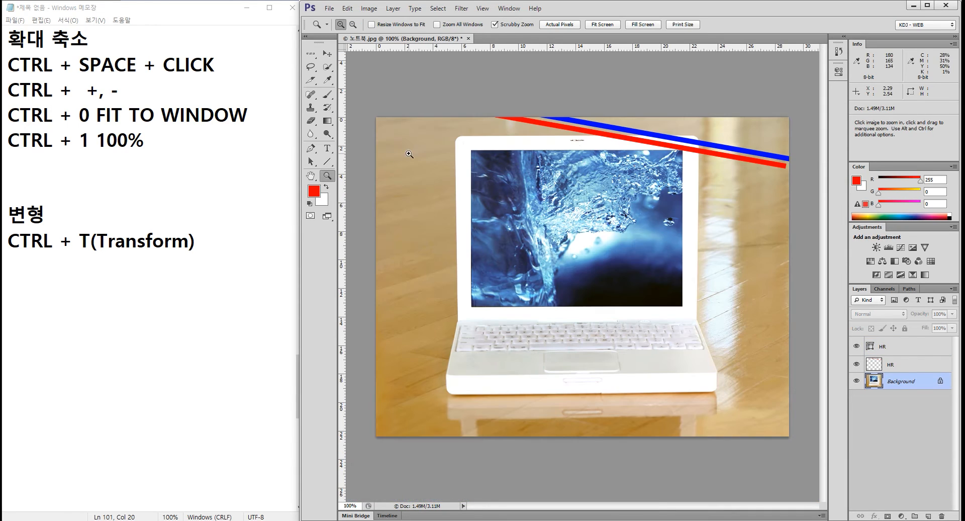
pyautogui.click(711, 155)
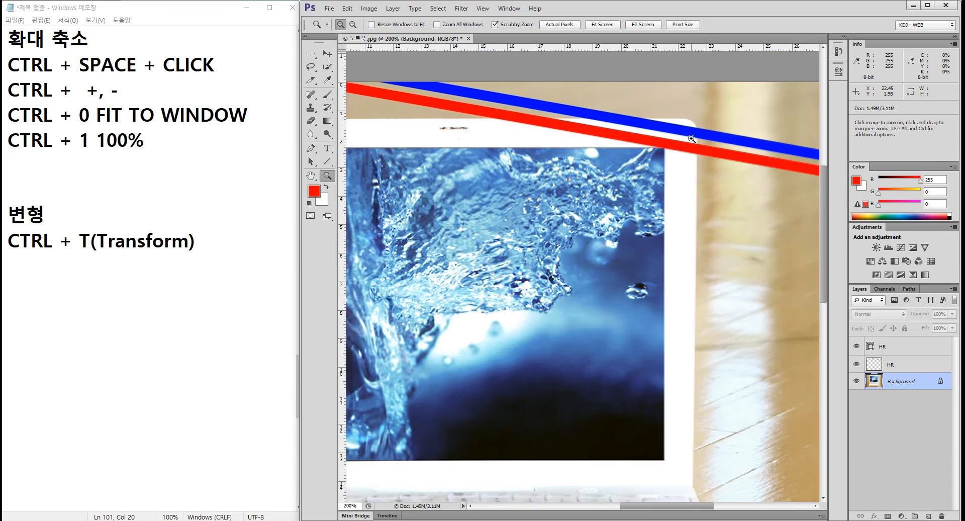
pyautogui.click(692, 138)
pyautogui.click(693, 139)
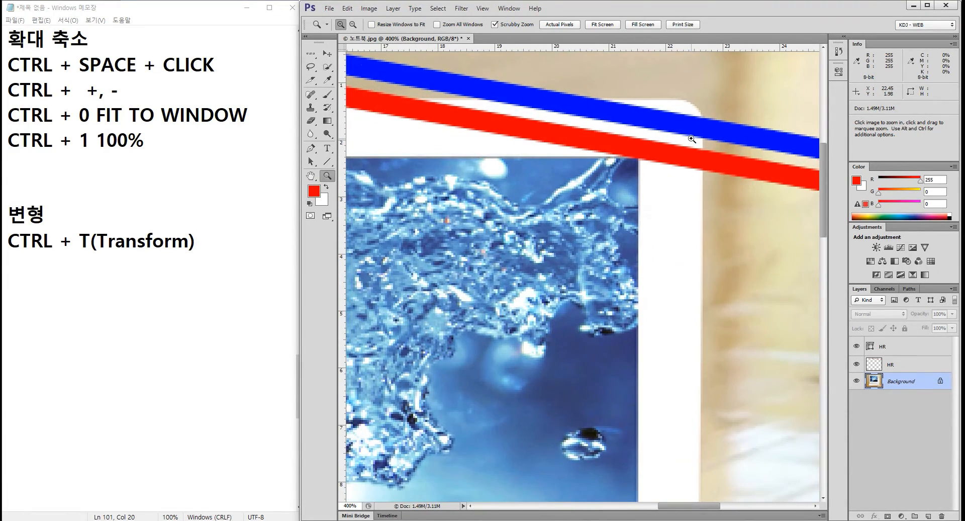
pyautogui.click(691, 139)
pyautogui.click(691, 139)
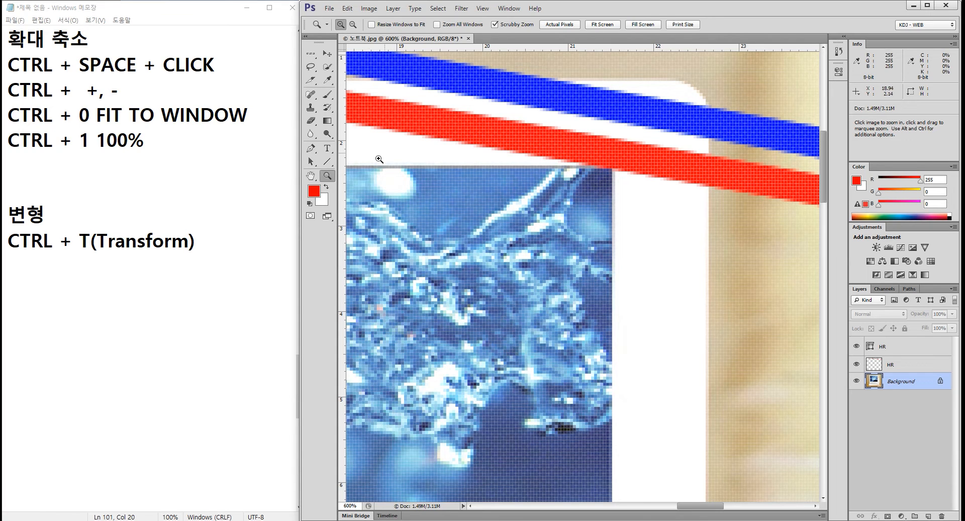
# Step: Return to 100%, select the red line's layer and examine both lines' slanted edges at 800%
pyautogui.doubleClick(328, 177)
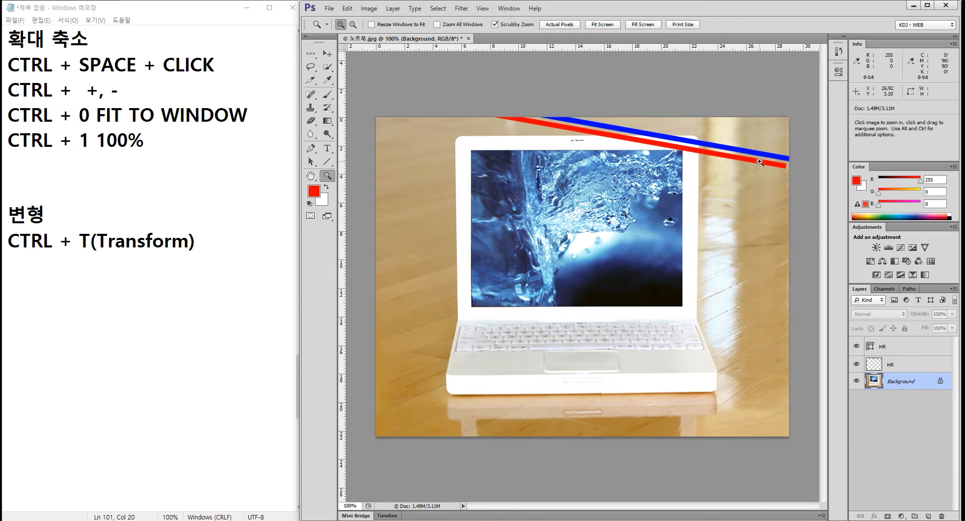
pyautogui.click(893, 363)
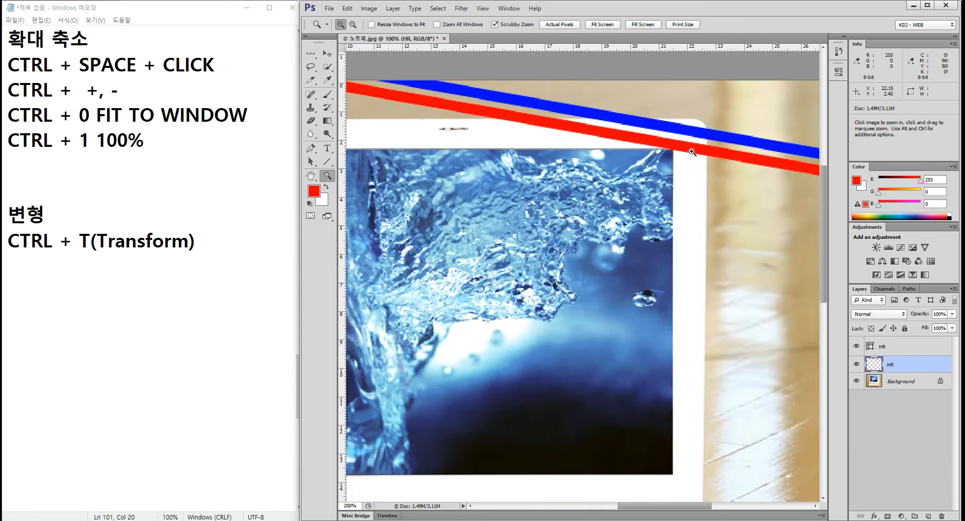
pyautogui.click(692, 151)
pyautogui.click(692, 151)
pyautogui.click(692, 151)
pyautogui.click(692, 151)
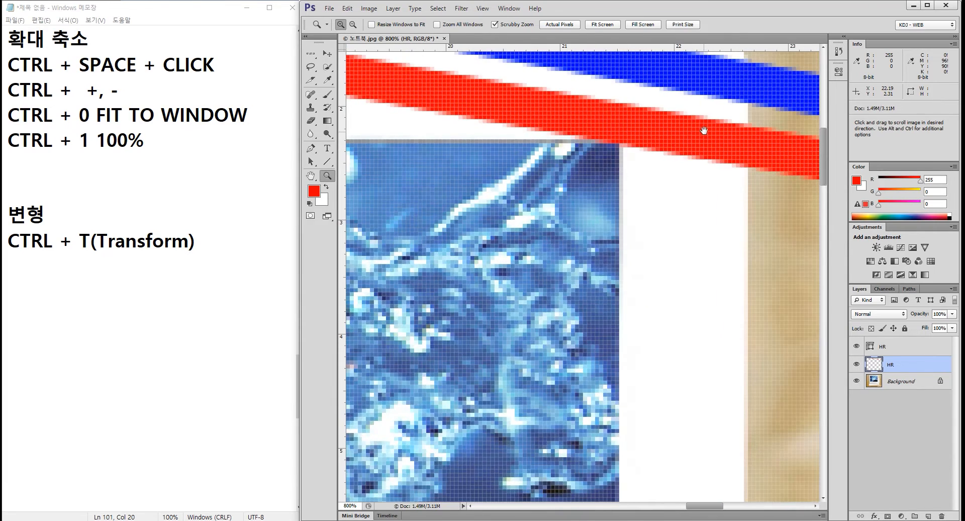
pyautogui.moveTo(705, 127); pyautogui.dragTo(641, 215)
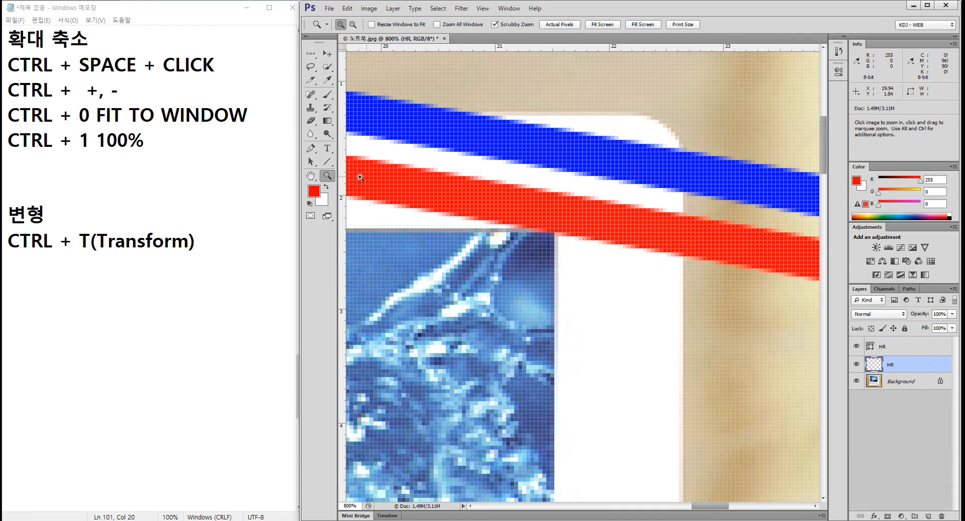
# Step: Switch to the Line tool and view the red pixel layer's Layer Style options without changing them
pyautogui.click(327, 162)
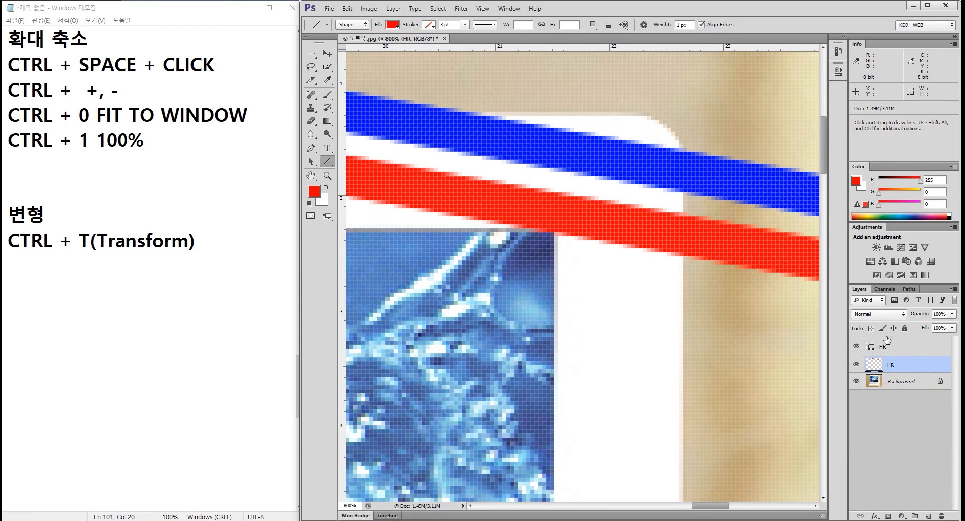
pyautogui.click(905, 349)
pyautogui.click(902, 367)
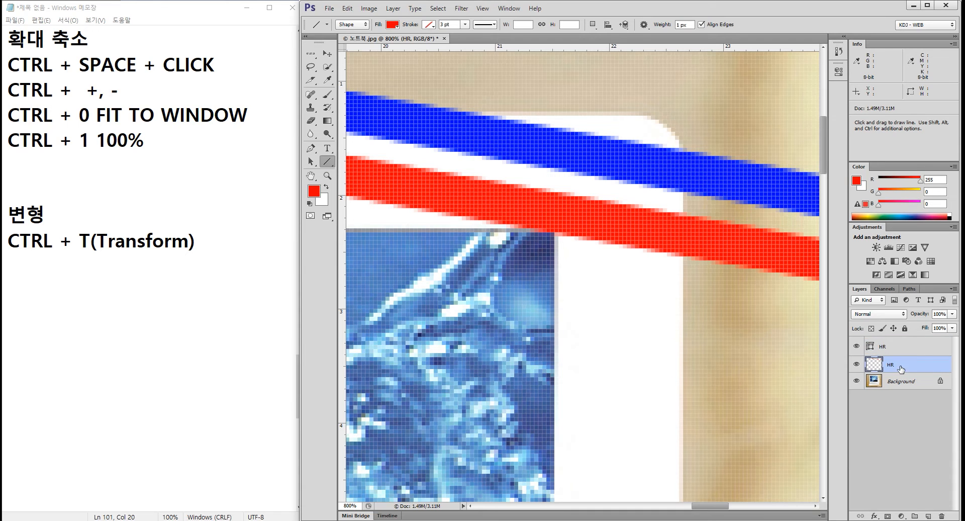
pyautogui.doubleClick(874, 369)
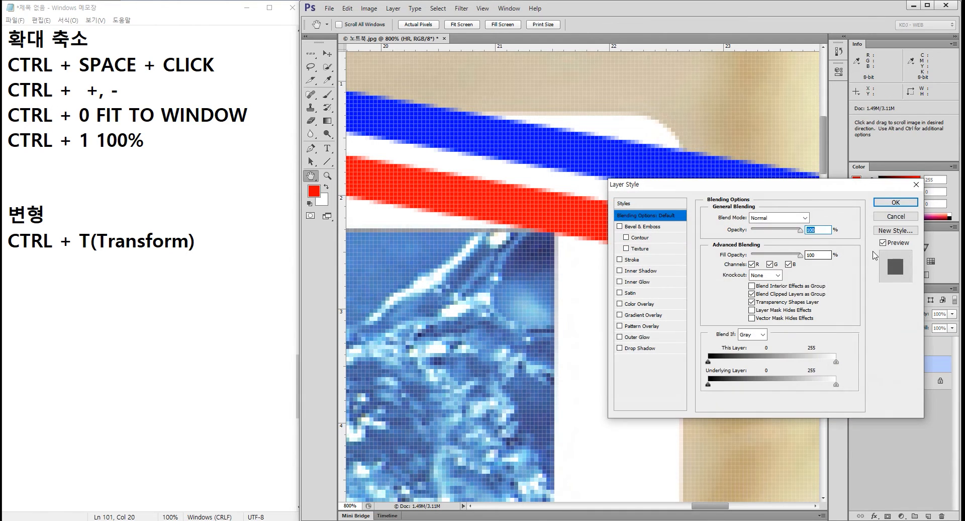
pyautogui.click(888, 220)
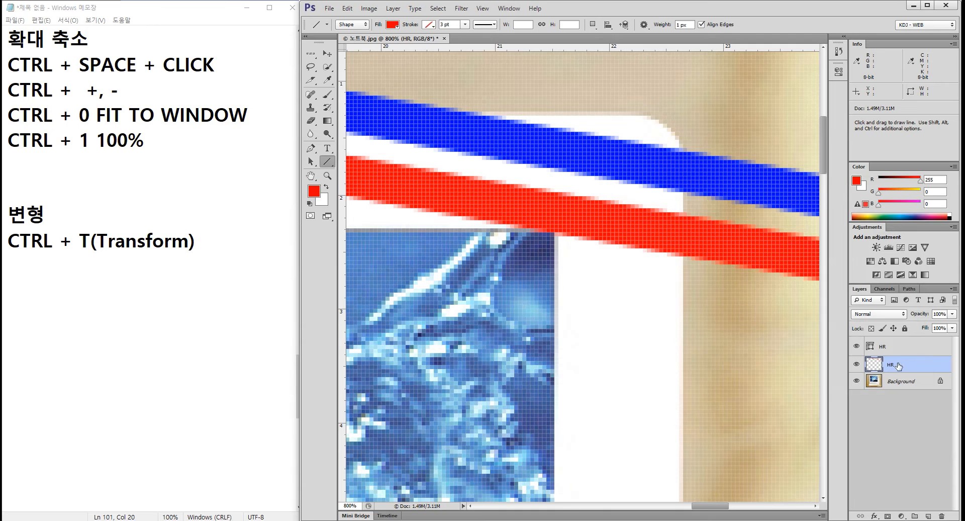
# Step: Set the foreground color to a bright yellow, RGB 234, 255, 0
pyautogui.click(314, 191)
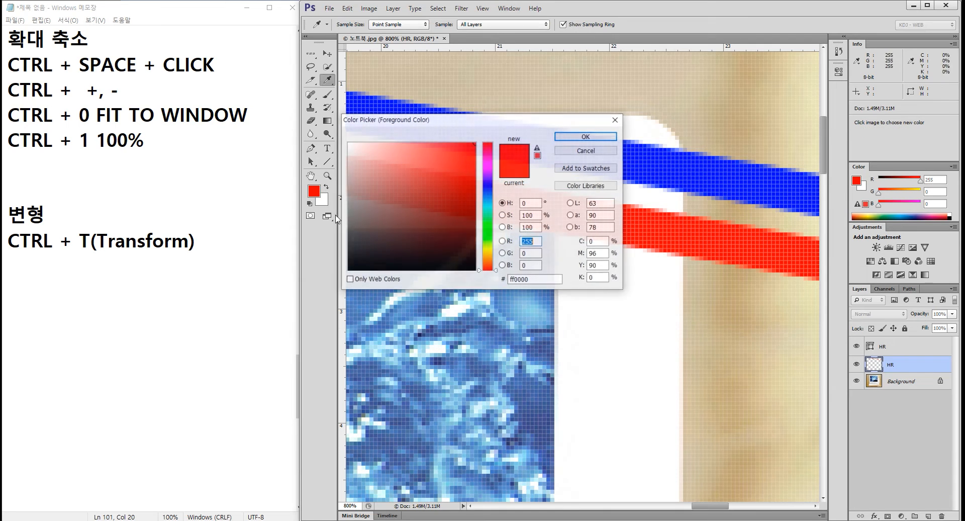
pyautogui.click(402, 170)
pyautogui.click(487, 248)
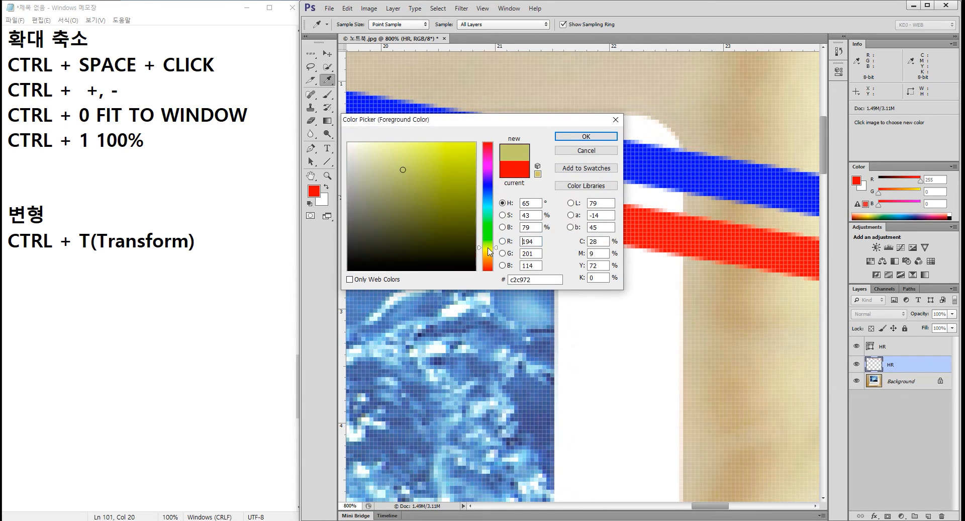
pyautogui.moveTo(466, 160); pyautogui.dragTo(475, 142)
pyautogui.click(586, 136)
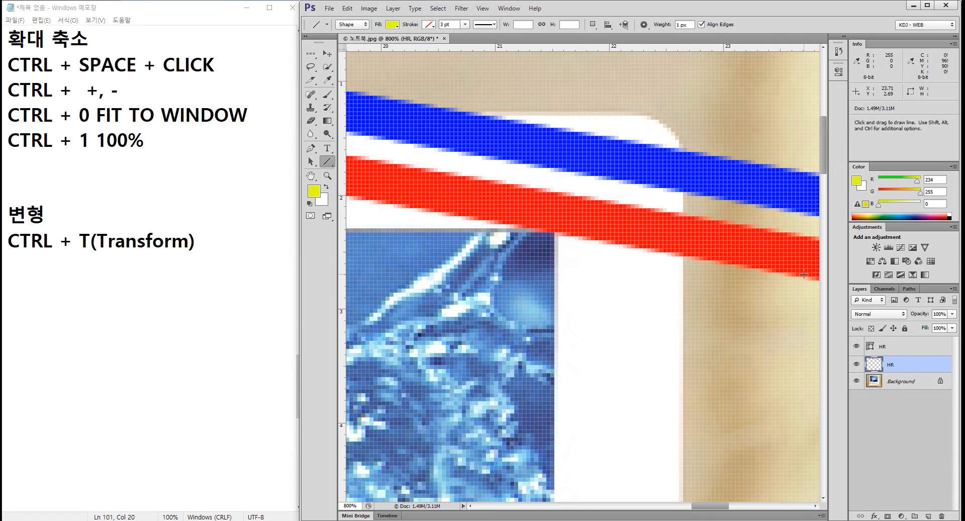
# Step: Load the red pixel line's outline as a selection, fill it with the yellow foreground color and deselect
pyautogui.hotkey('alt', 'BackSpace')
pyautogui.hotkey('ctrl', 'z')
pyautogui.keyDown('ctrl'); pyautogui.click(875, 366); pyautogui.keyUp('ctrl')
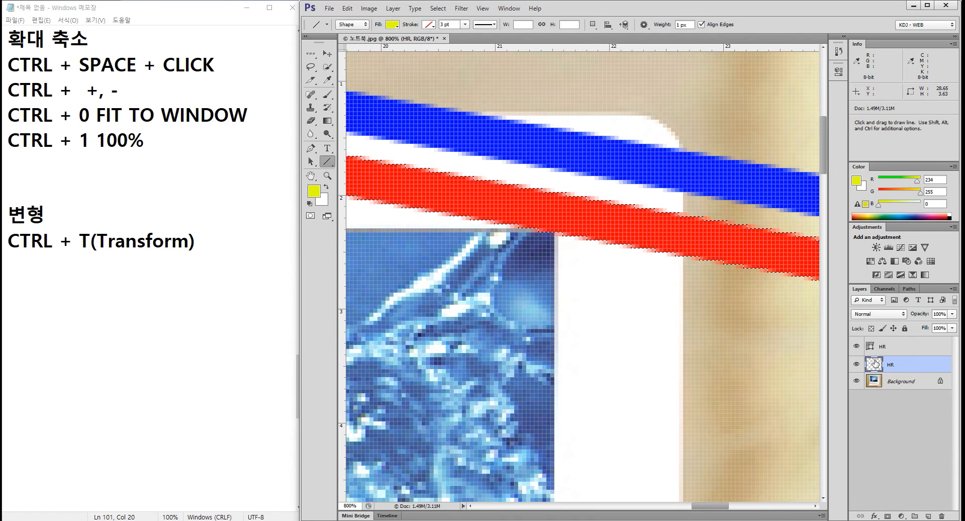
pyautogui.hotkey('alt', 'BackSpace')
pyautogui.hotkey('ctrl', 'd')
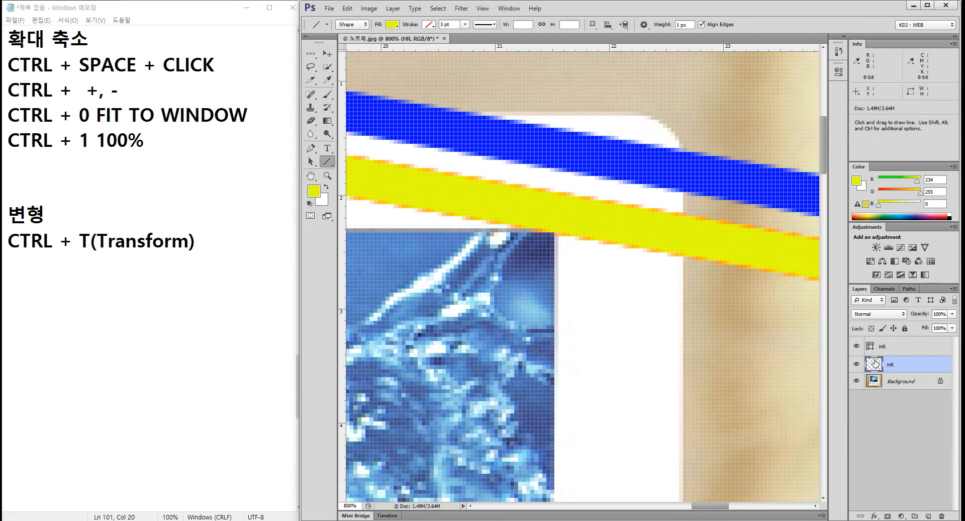
# Step: Recolor the blue shape line to golden yellow, select the Background layer and clear the selection around the pixel line
pyautogui.keyDown('ctrl'); pyautogui.click(875, 363); pyautogui.keyUp('ctrl')
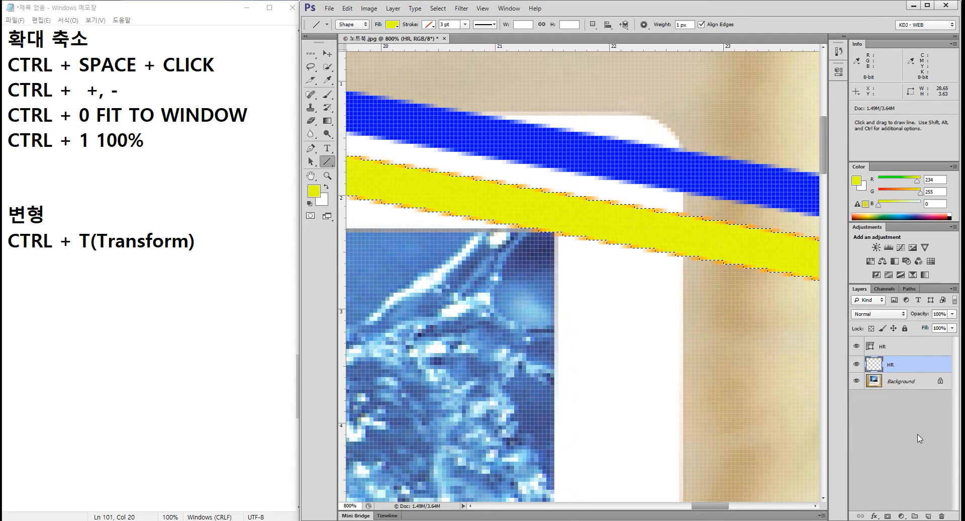
pyautogui.click(872, 349)
pyautogui.click(873, 364)
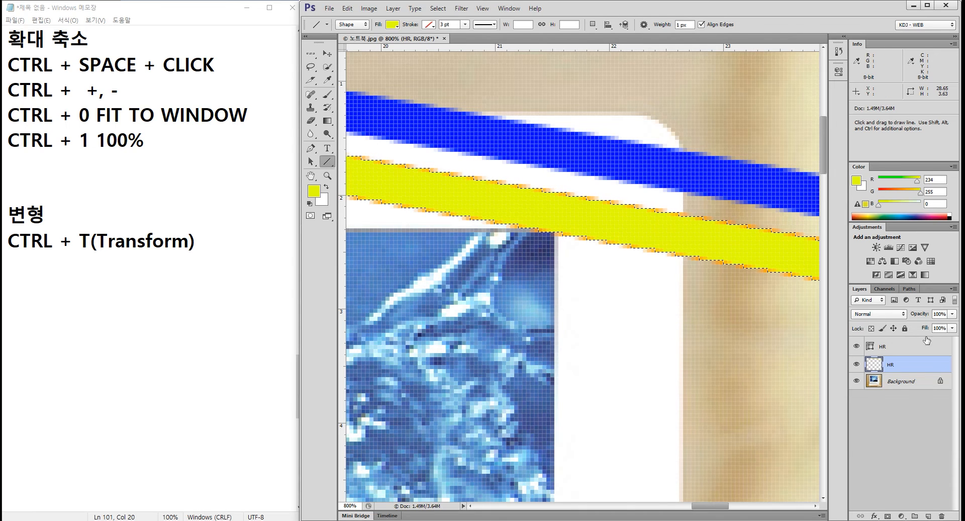
pyautogui.doubleClick(868, 342)
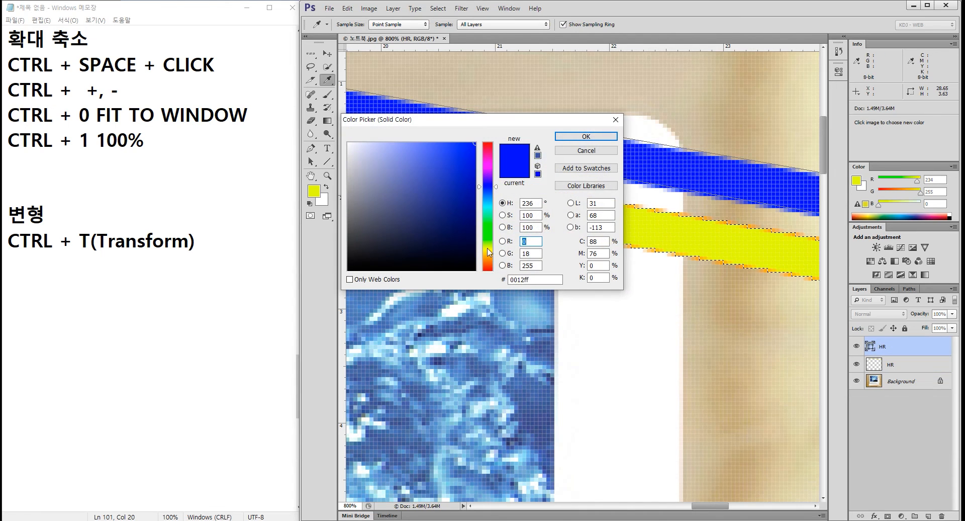
pyautogui.click(487, 250)
pyautogui.click(587, 137)
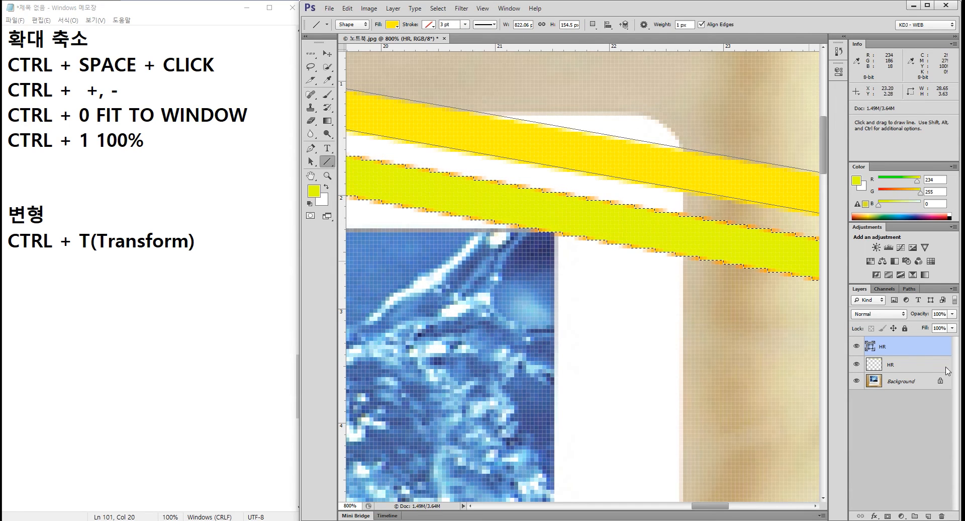
pyautogui.click(918, 380)
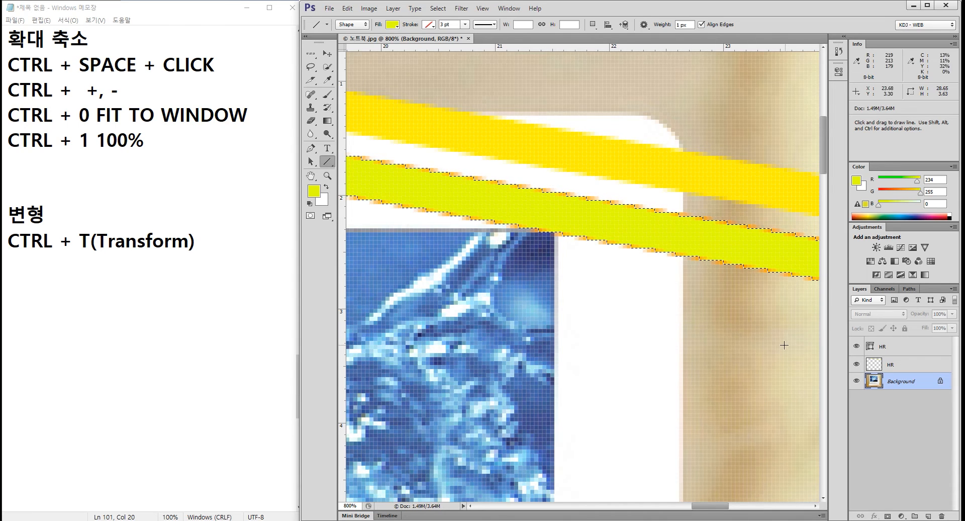
pyautogui.hotkey('ctrl', 'd')
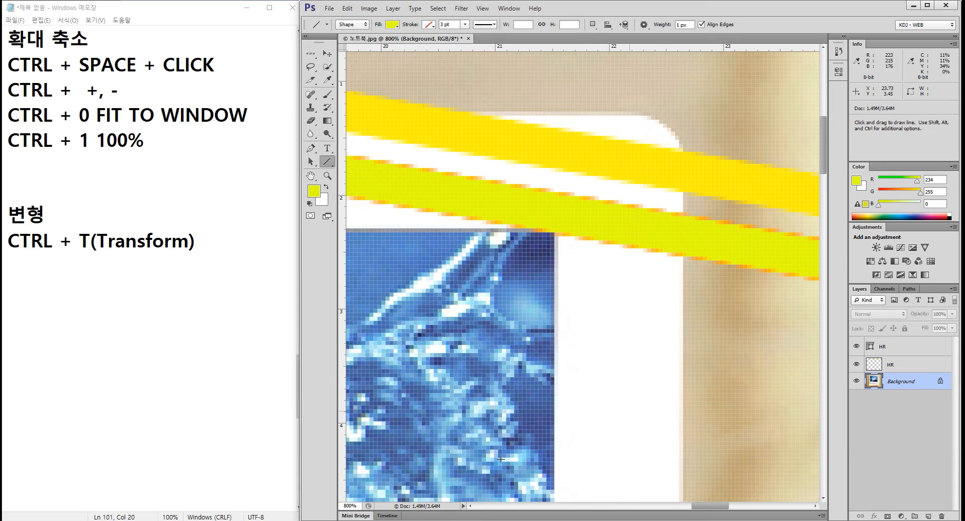
# Step: Switch to Notepad and start a new note reading "bitmap(maquee)" below the transform shortcut, separated by a blank line
pyautogui.hotkey('alt', 'Tab')
pyautogui.press('Return')
pyautogui.press('Return')
pyautogui.write('bit')
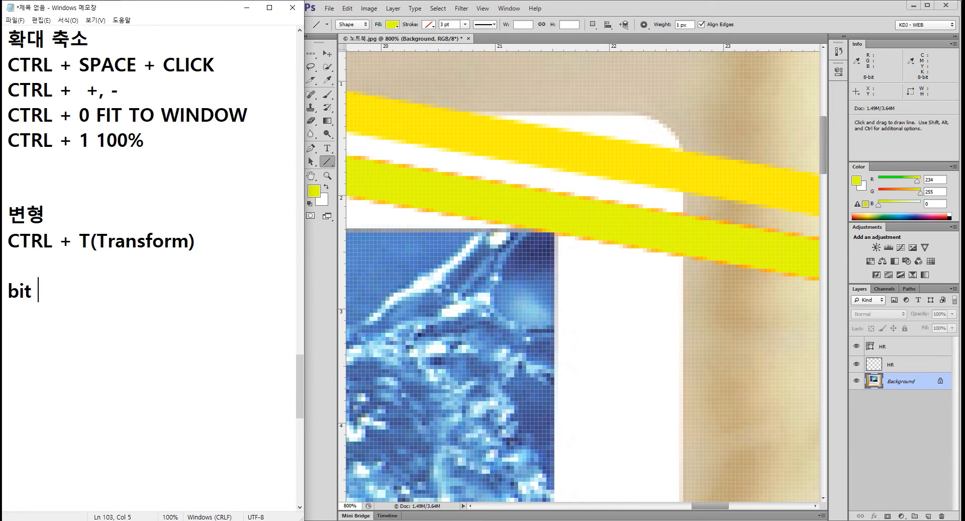
pyautogui.write('map(ma')
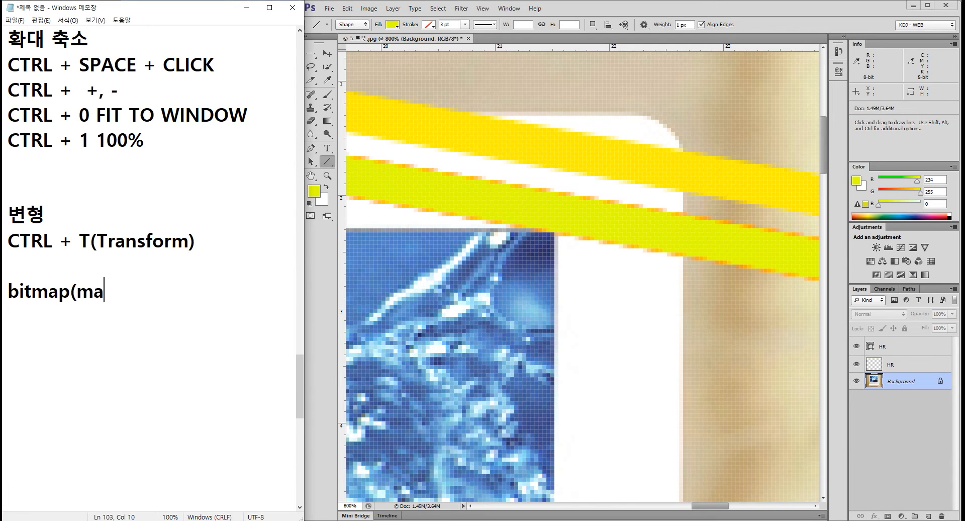
pyautogui.write('quee) ')
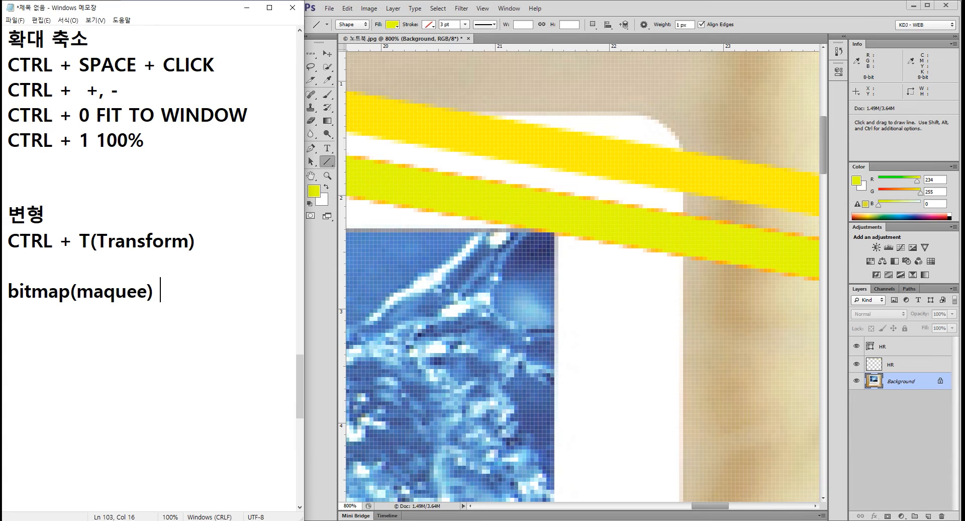
# Step: Complete the bitmap note with "축소, 확대, 깨지고, 색상변경 불편하다."
pyautogui.write(' 축소, 호가')
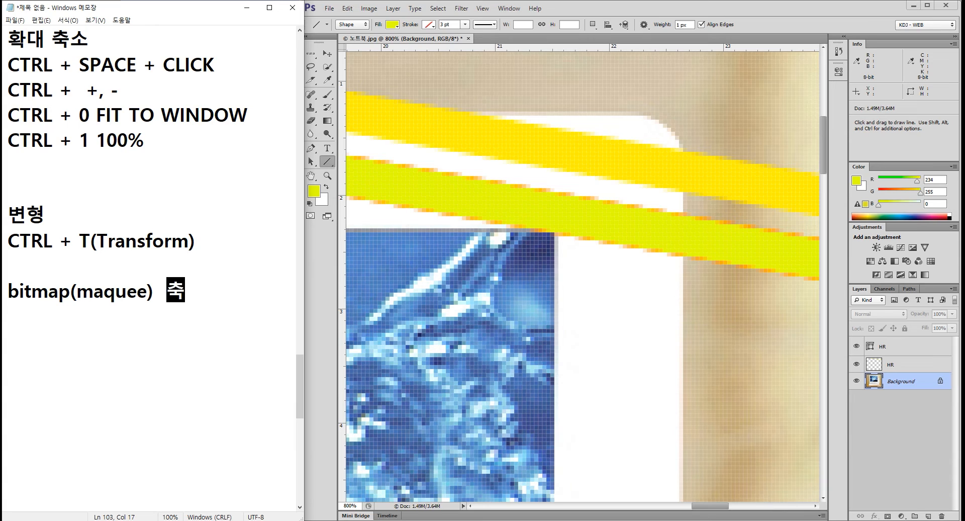
pyautogui.press('BackSpace')
pyautogui.press('BackSpace')
pyautogui.press('BackSpace')
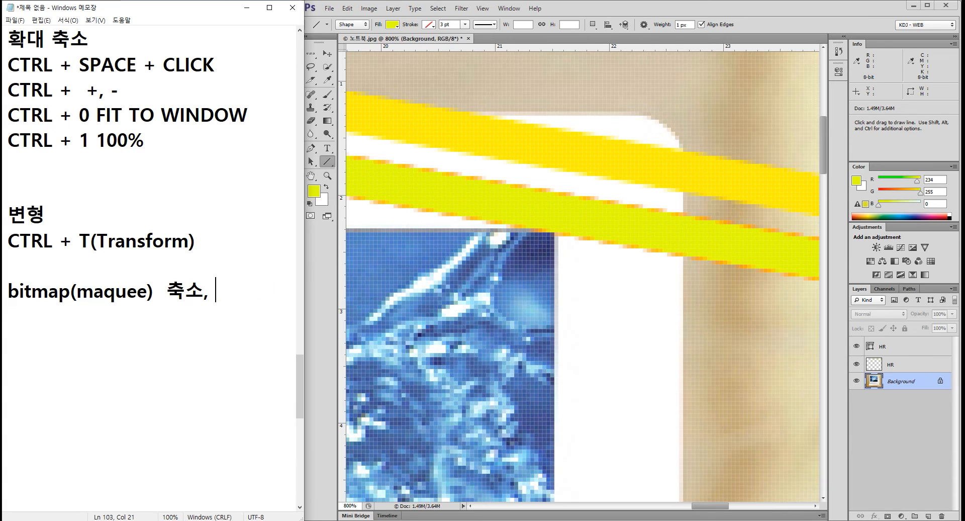
pyautogui.write('확대,')
pyautogui.write(' 깨지고, ')
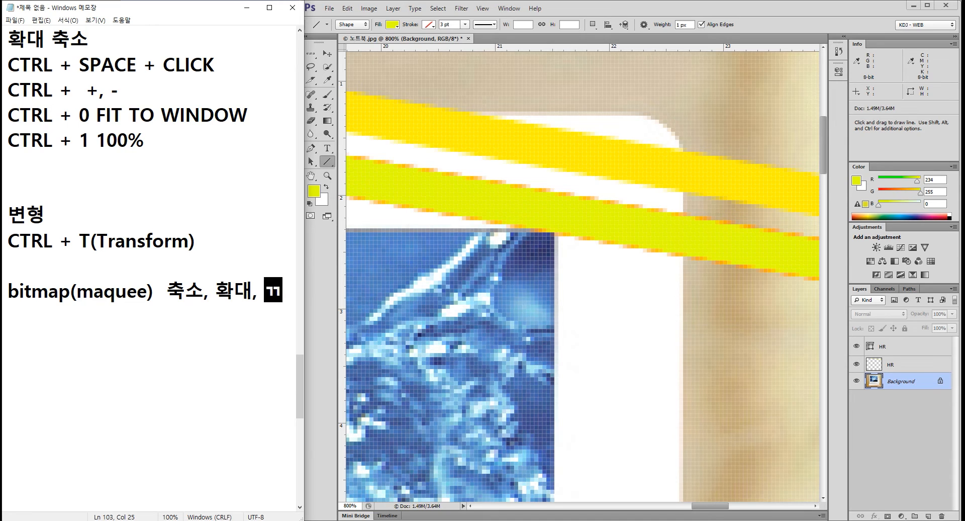
pyautogui.write('샜')
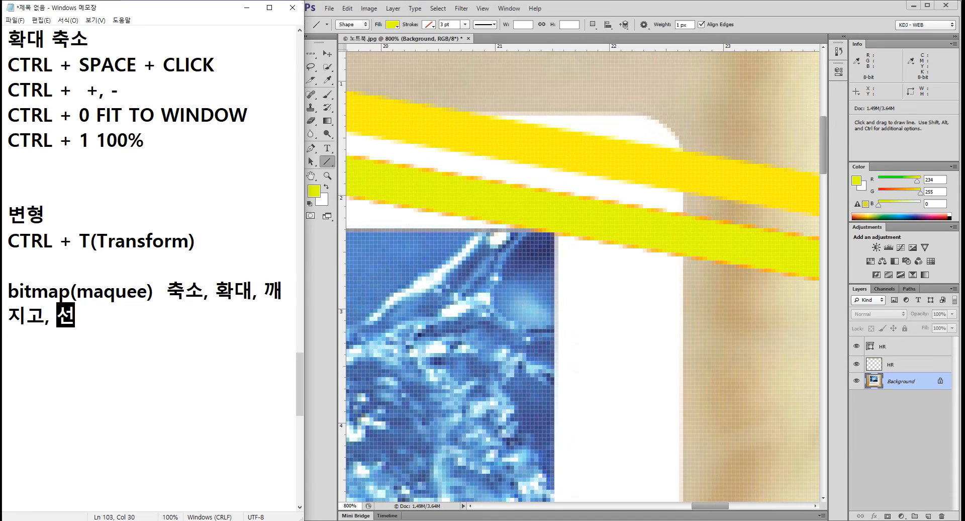
pyautogui.write('상')
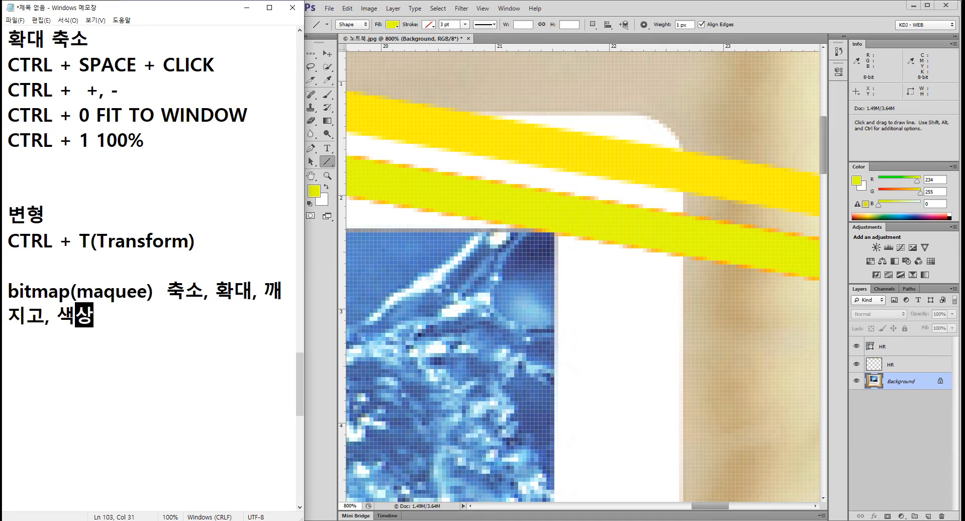
pyautogui.write('변경 불편하다.')
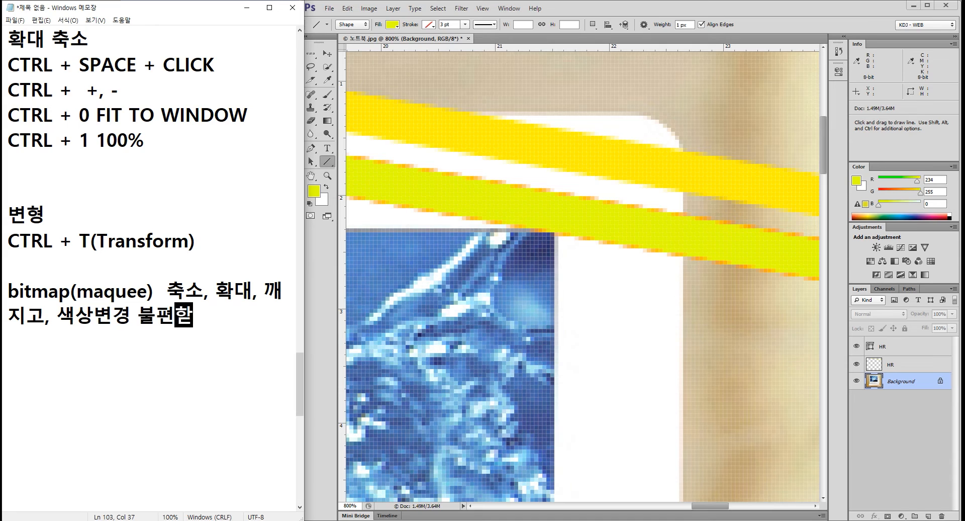
# Step: Add the note "vector(shape) 안깨짐, 색상변경 쉽다." below the bitmap note, with a blank line between them
pyautogui.press('Return')
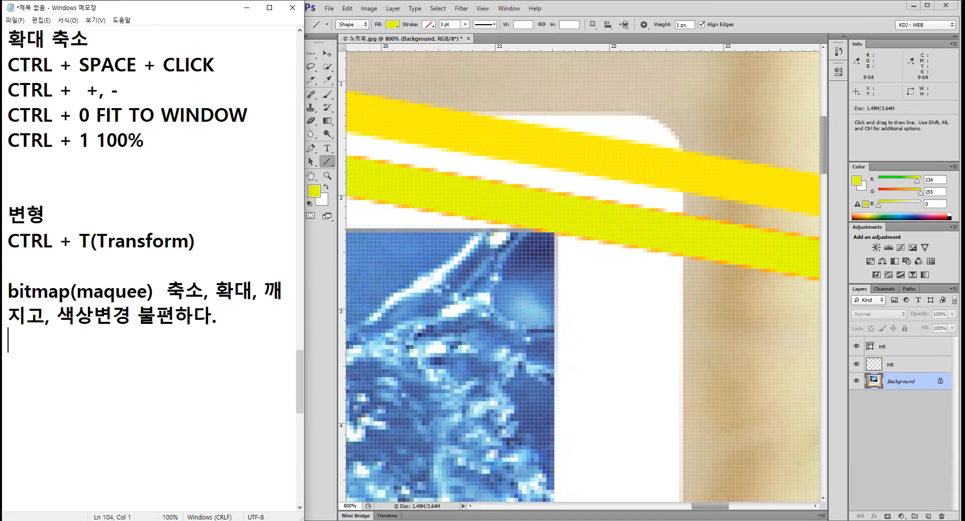
pyautogui.write('vector')
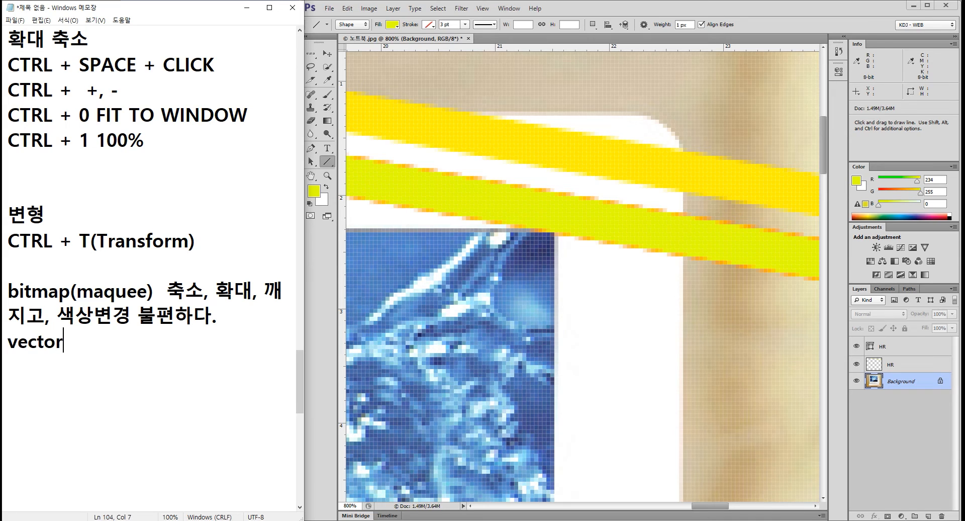
pyautogui.write('(shape) ')
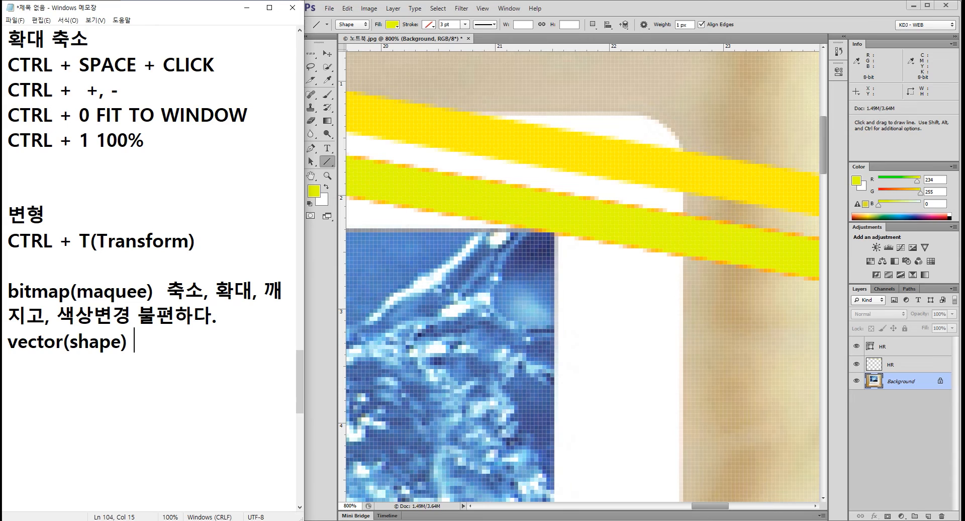
pyautogui.write('안깨짐, 색상변')
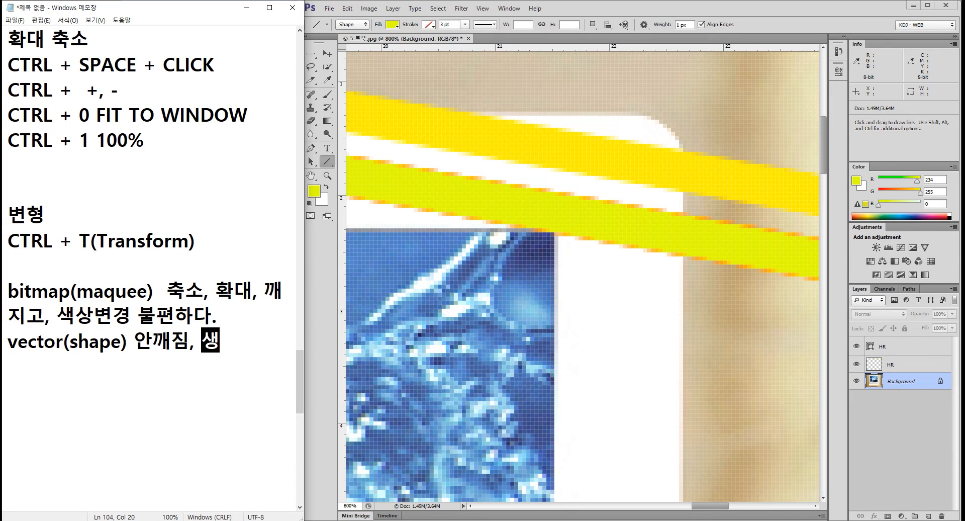
pyautogui.write('경 쉽다.')
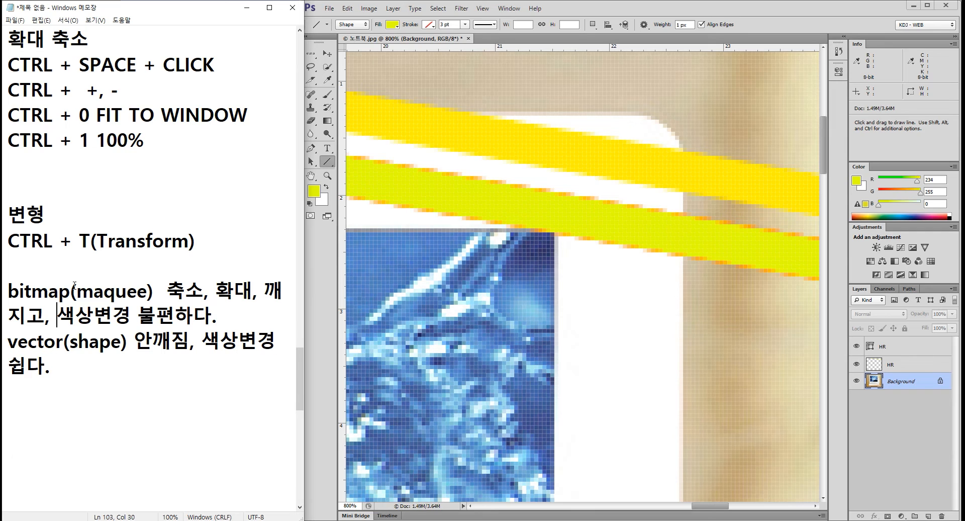
pyautogui.press('End')
pyautogui.press('Return')
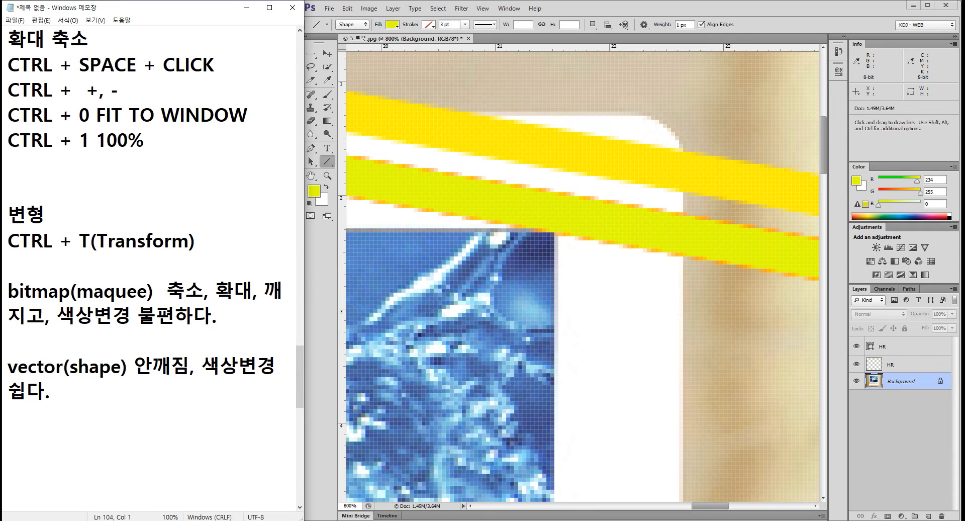
# Step: Switch to Photoshop, select one pixel column across both lines with the Single Column Marquee Tool, and clear the selection
pyautogui.click(312, 55)
pyautogui.rightClick(312, 55)
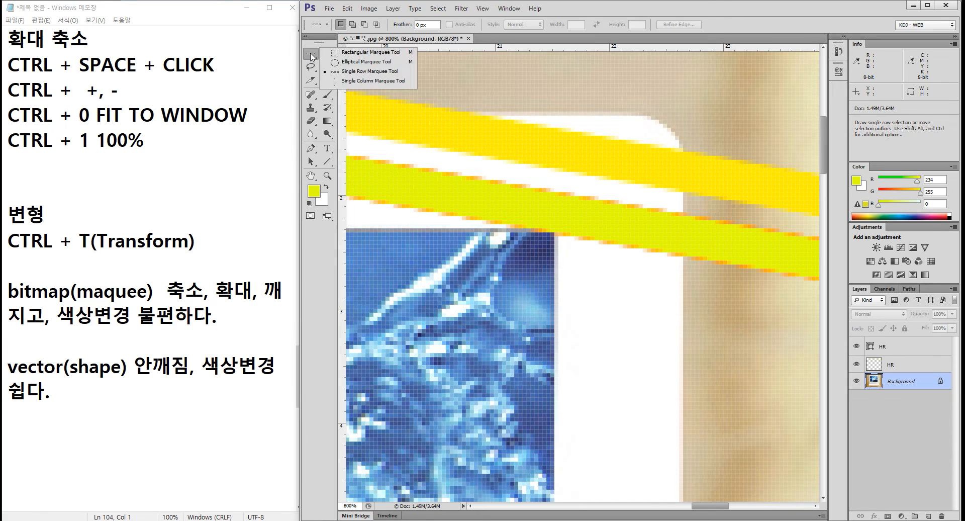
pyautogui.click(361, 81)
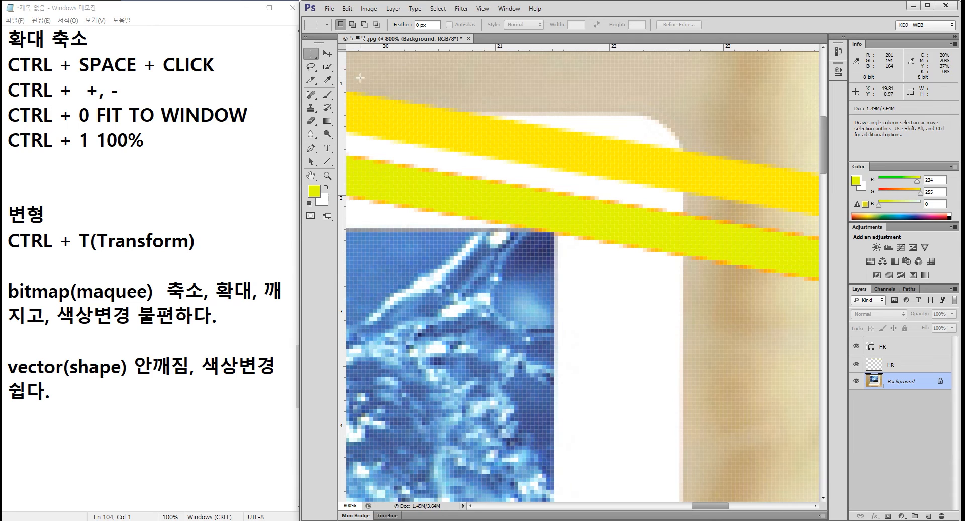
pyautogui.click(511, 127)
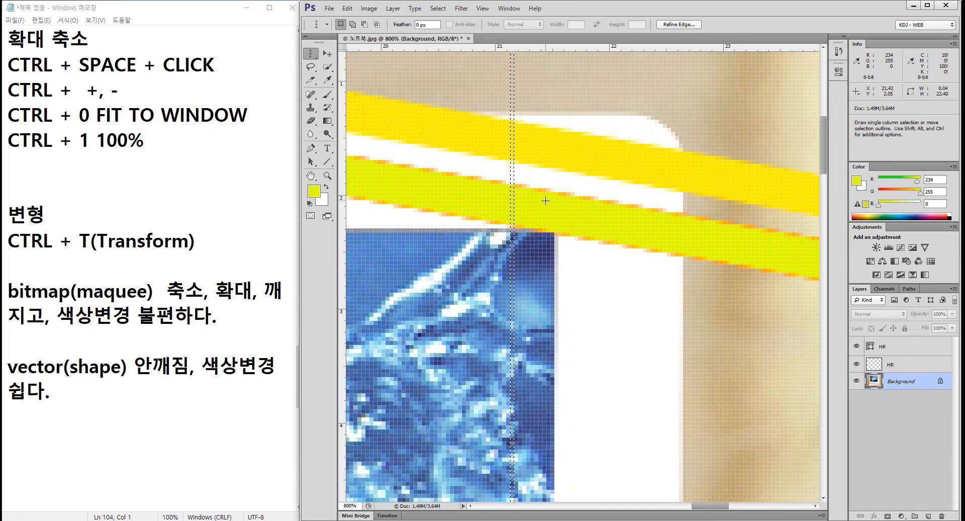
pyautogui.hotkey('ctrl', 'd')
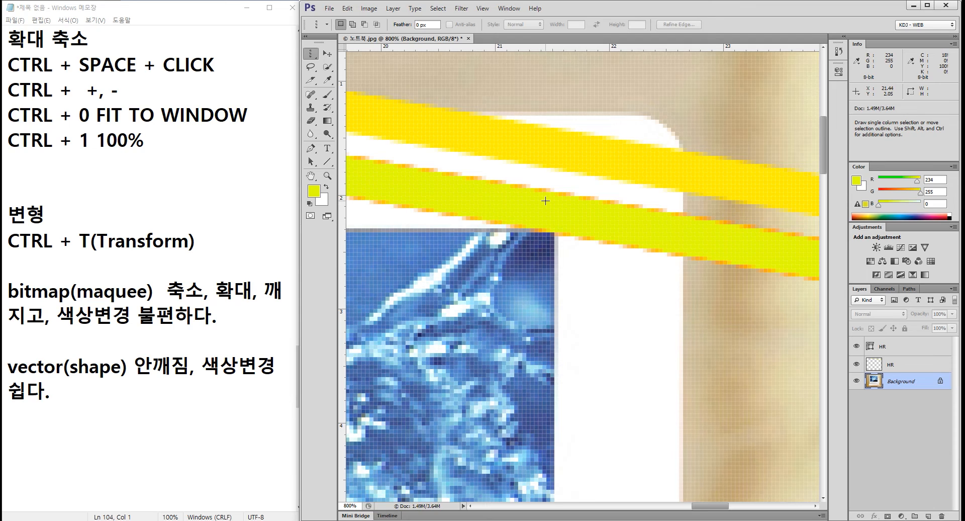
# Step: Select the shape line's HR layer and hide both HR line layers, leaving only the Background visible
pyautogui.click(904, 351)
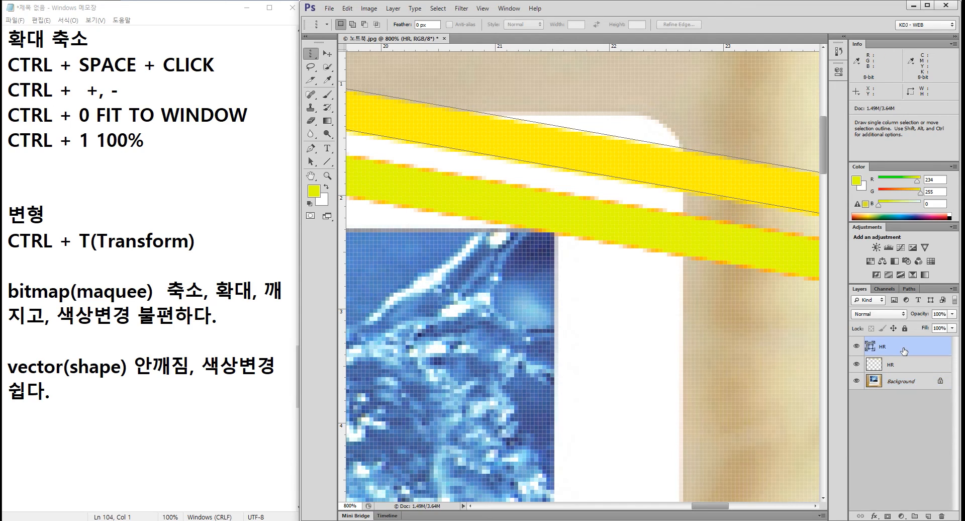
pyautogui.press('ctrl')
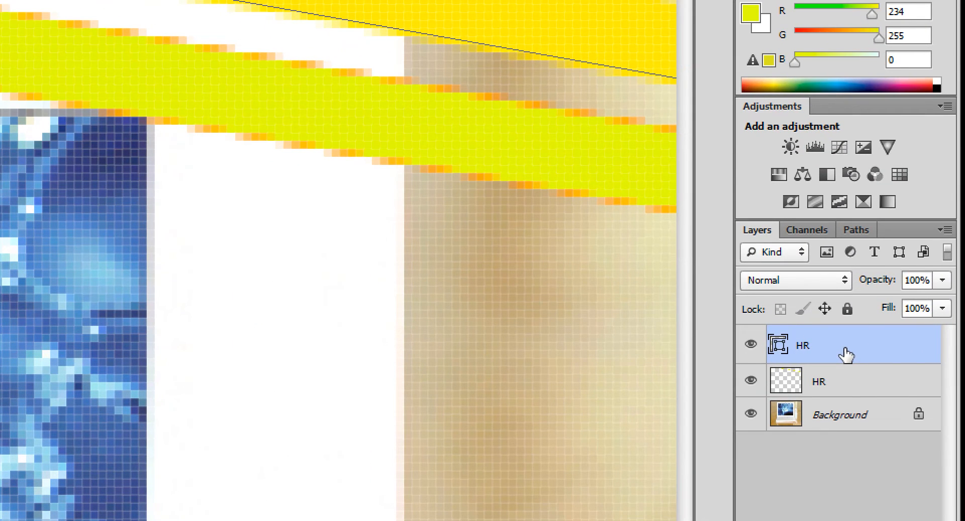
pyautogui.click(751, 344)
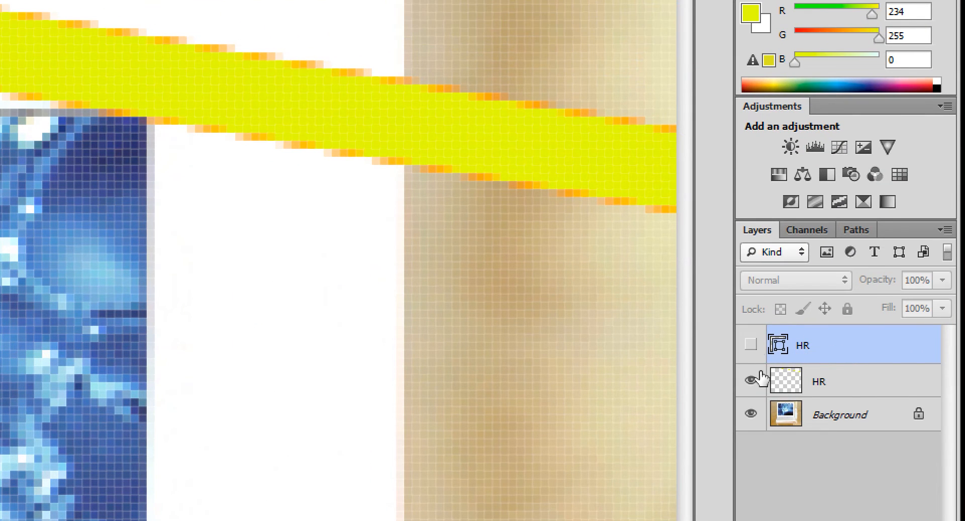
pyautogui.click(751, 382)
pyautogui.click(751, 345)
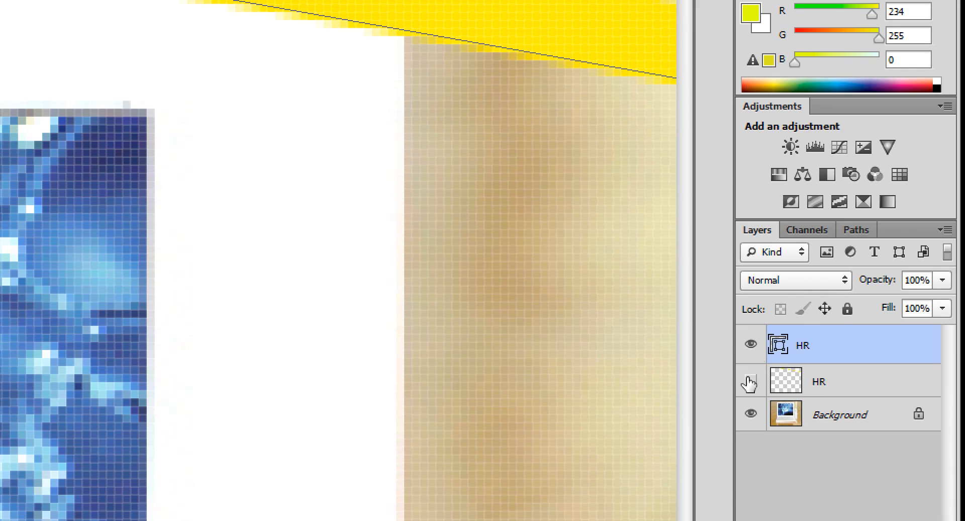
pyautogui.click(751, 381)
pyautogui.click(751, 346)
pyautogui.click(751, 380)
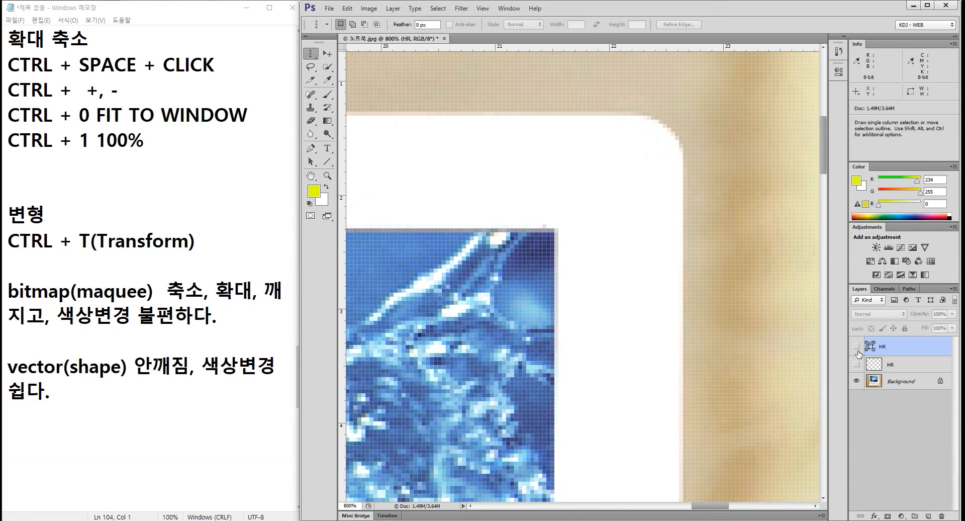
# Step: View the image at 100%, insert a blank line above the Notepad line "CTRL + 1 100%", and append "(돋보기 더블클릭)" to that line
pyautogui.doubleClick(326, 177)
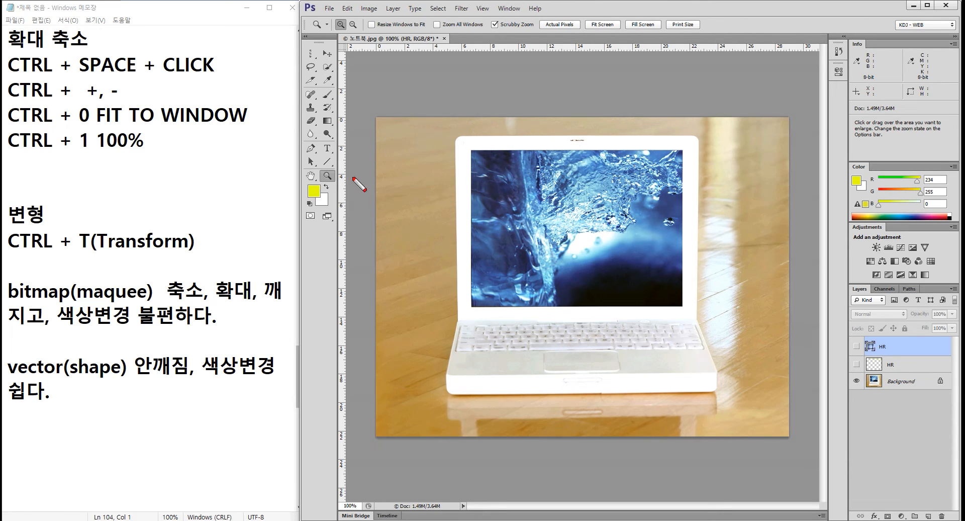
pyautogui.moveTo(340, 167)
pyautogui.mouseDown()
pyautogui.moveTo(317, 167)
pyautogui.moveTo(316, 179)
pyautogui.moveTo(346, 189)
pyautogui.mouseUp()
pyautogui.click(204, 119)
pyautogui.press('Return')
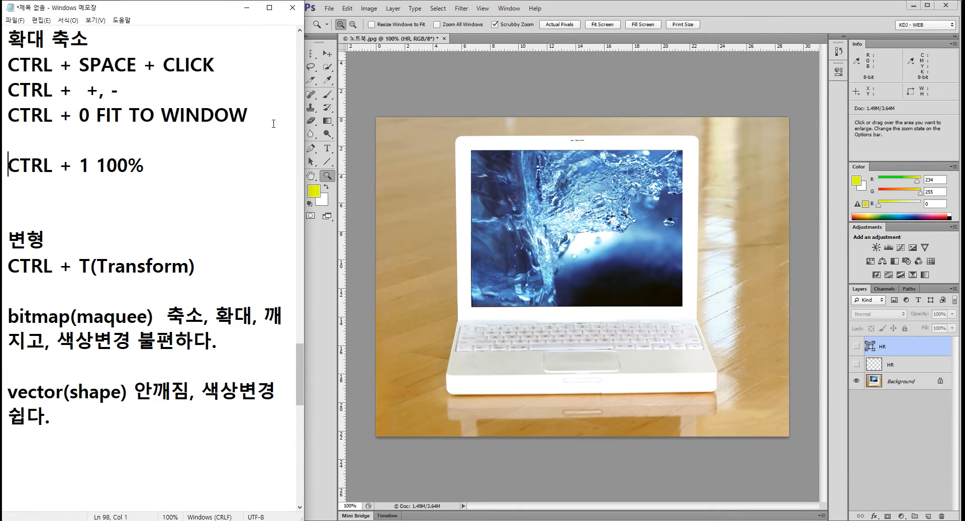
pyautogui.write('h돋보기 더블')
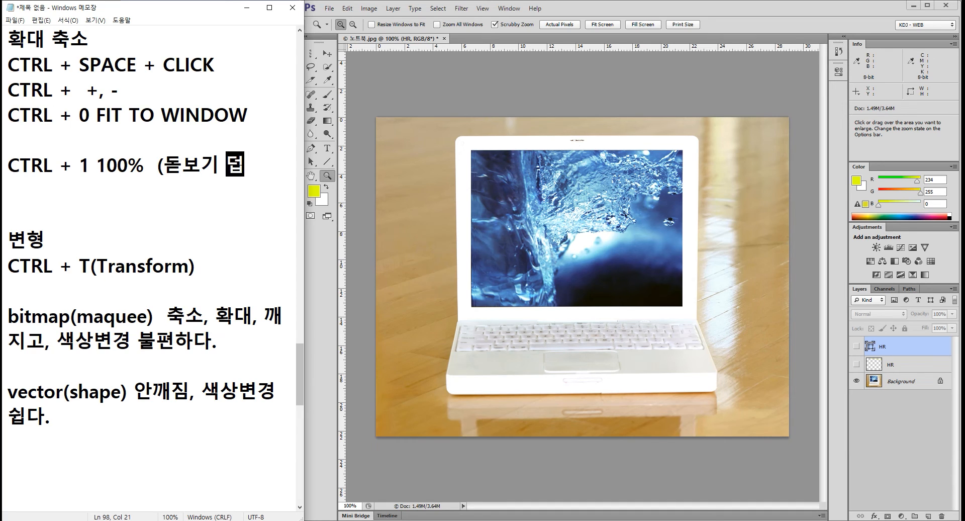
pyautogui.write('클릭)')
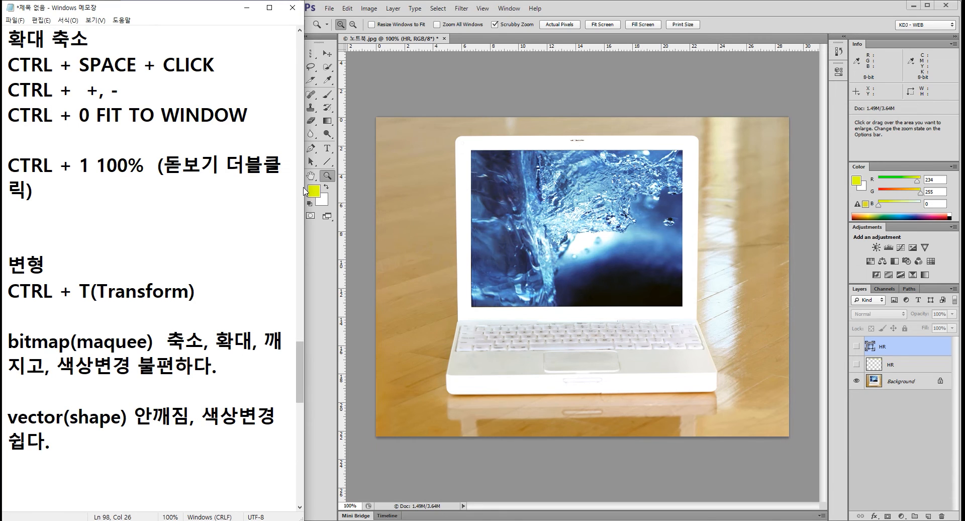
# Step: Widen the Notepad window and add "(핸드툴 더블클릭)" on its own line below "CTRL + 0 FIT TO WINDOW"
pyautogui.moveTo(305, 187); pyautogui.dragTo(392, 187)
pyautogui.scroll(2, 253, 159)
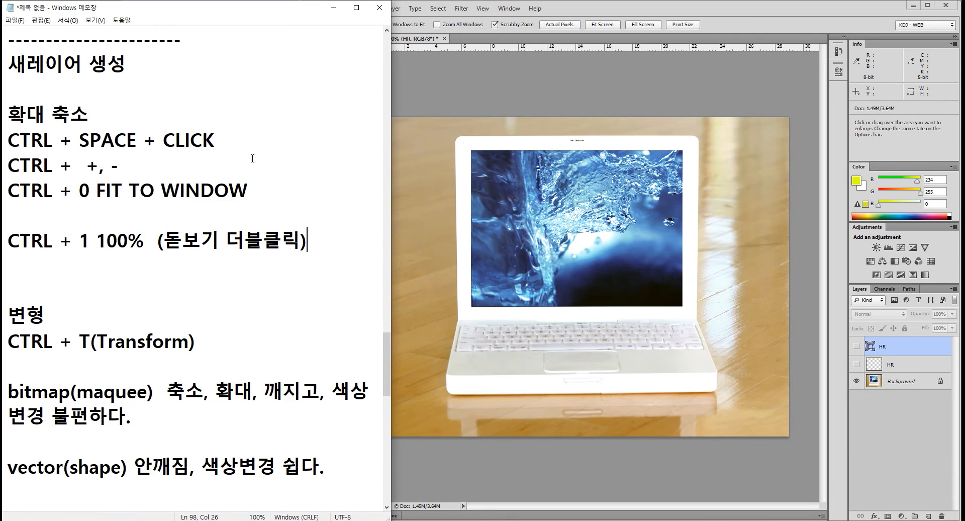
pyautogui.write('(핸')
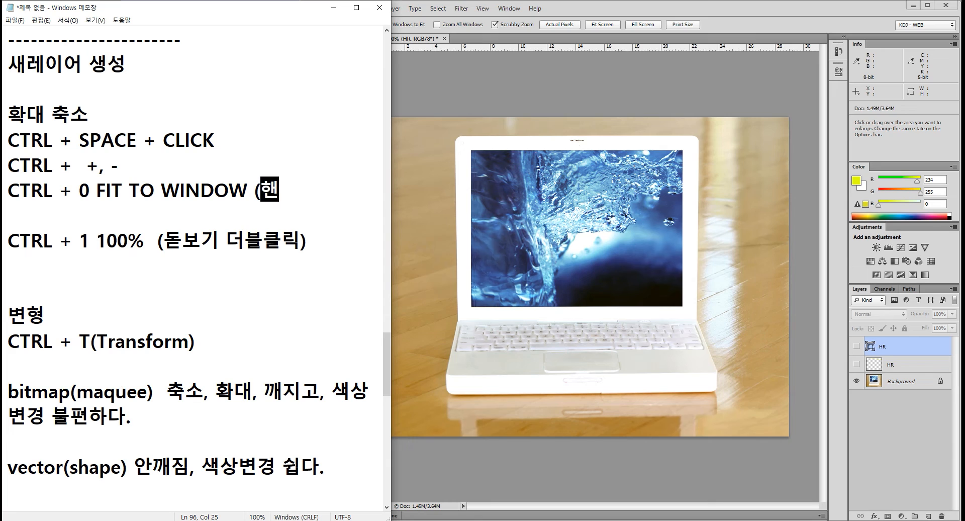
pyautogui.write('드툴 ')
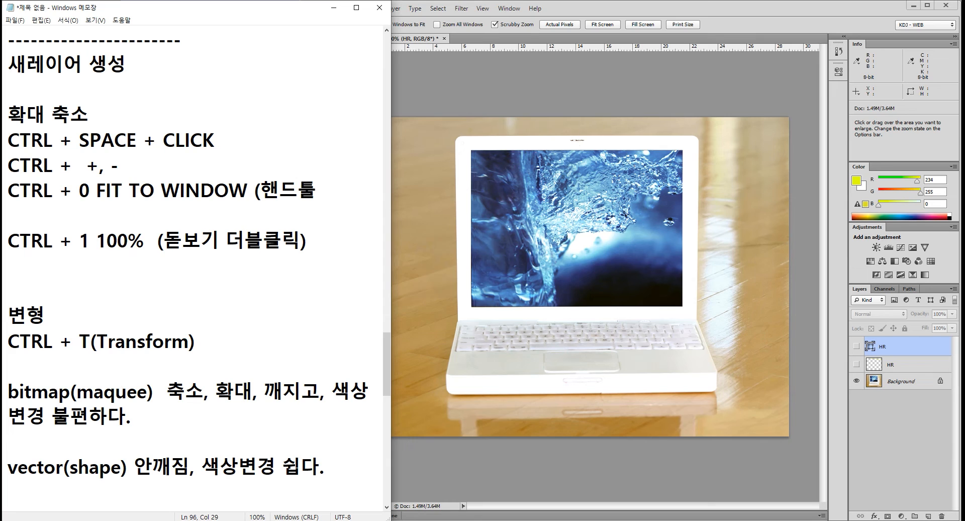
pyautogui.write('더블클릭)')
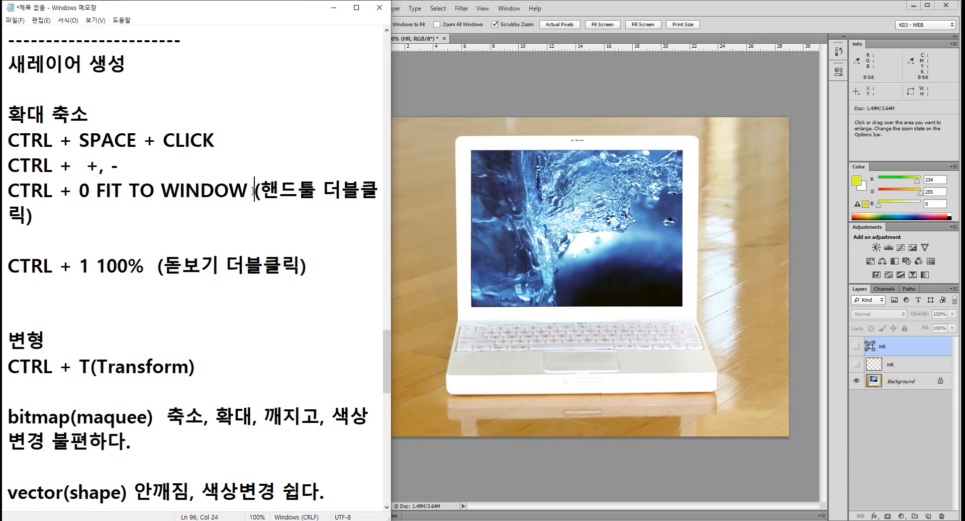
pyautogui.press('Return')
# Step: Switch to Photoshop and compare fitting the image to the window with viewing it at 100%, at different window widths
pyautogui.click(604, 86)
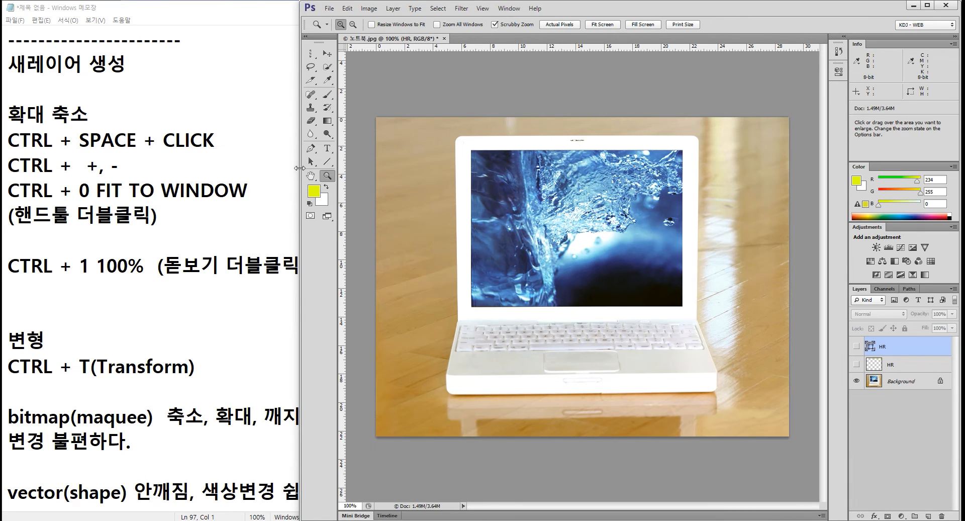
pyautogui.moveTo(299, 168); pyautogui.dragTo(350, 168)
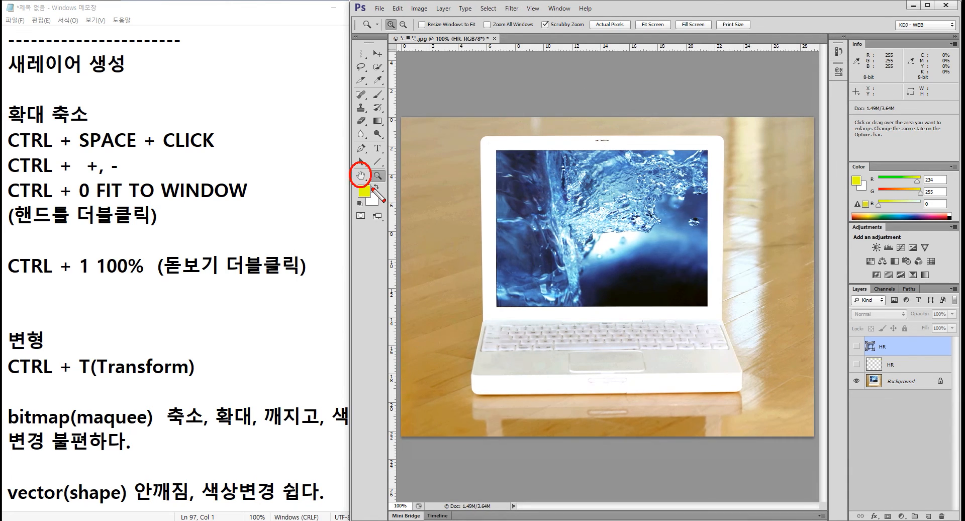
pyautogui.doubleClick(360, 176)
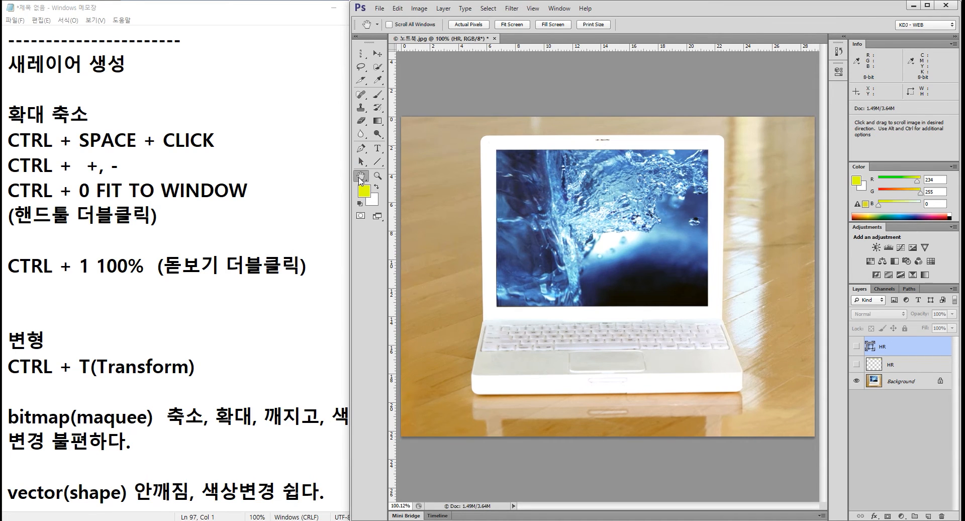
pyautogui.doubleClick(377, 176)
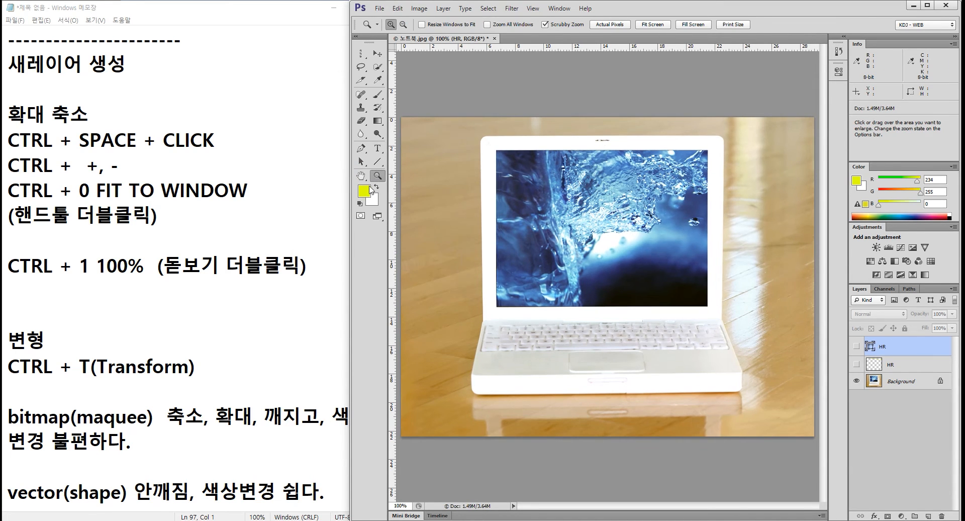
pyautogui.moveTo(321, 188); pyautogui.dragTo(259, 188)
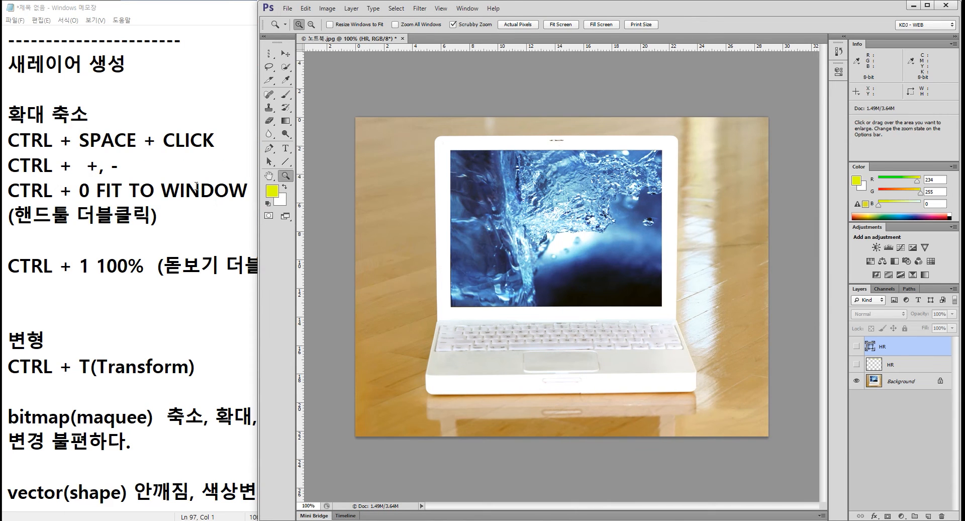
pyautogui.doubleClick(269, 177)
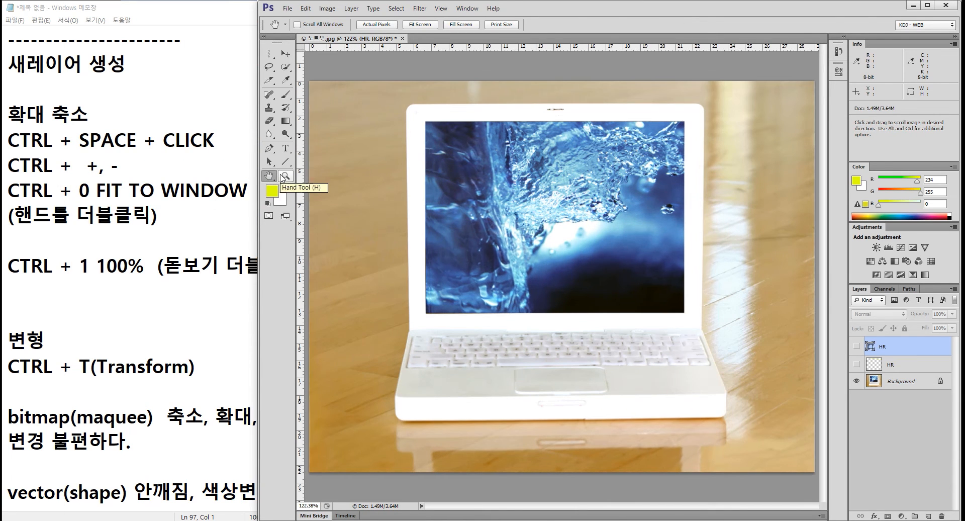
pyautogui.doubleClick(286, 176)
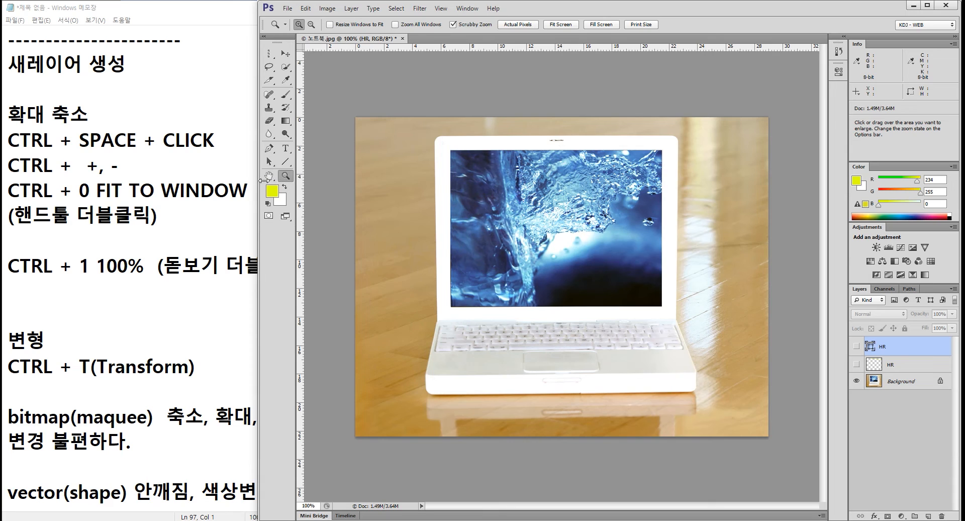
pyautogui.moveTo(263, 180); pyautogui.dragTo(333, 179)
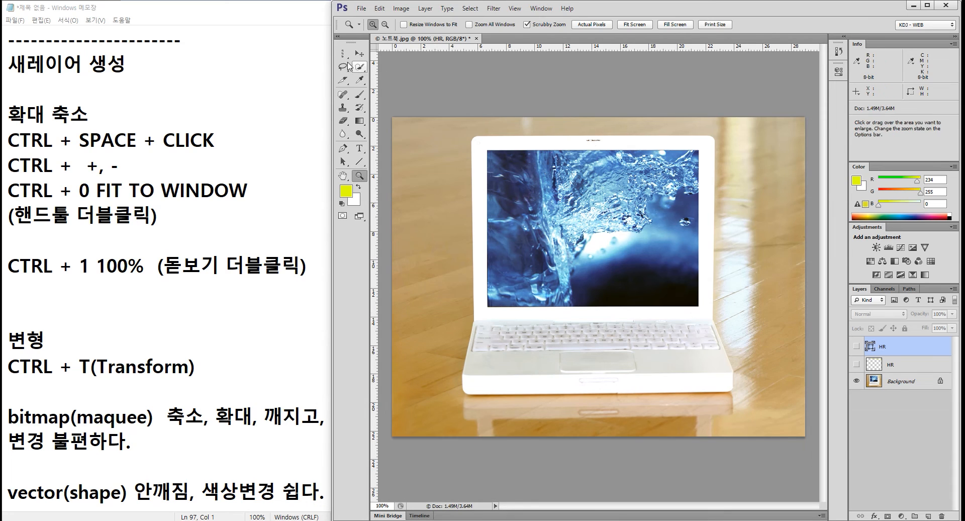
# Step: Select the laptop's screen picture with the Rectangular Marquee Tool, about 14.85 by 11.04, and make the Background layer active
pyautogui.moveTo(343, 53); pyautogui.dragTo(405, 52)
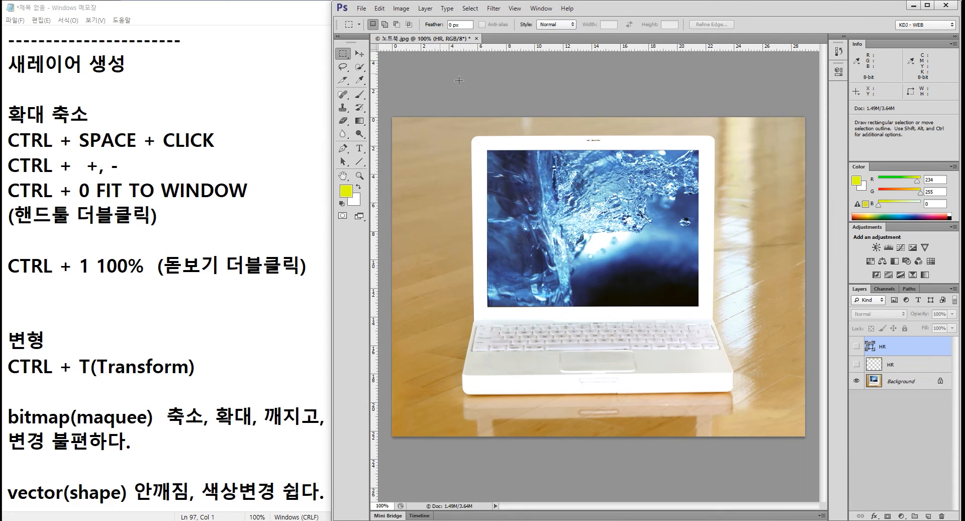
pyautogui.moveTo(487, 150); pyautogui.dragTo(699, 307)
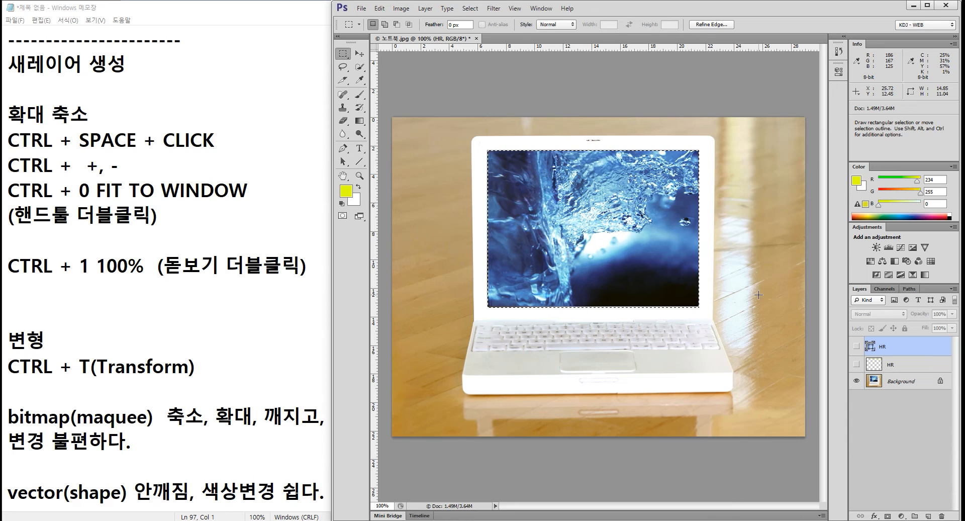
pyautogui.click(915, 383)
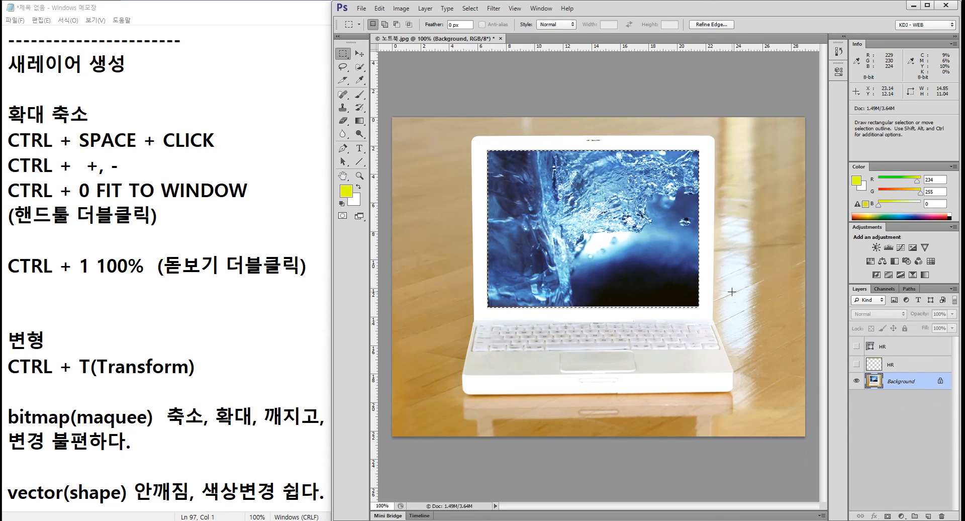
pyautogui.moveTo(841, 368)
pyautogui.mouseDown()
pyautogui.moveTo(904, 367)
pyautogui.moveTo(843, 376)
pyautogui.mouseUp()
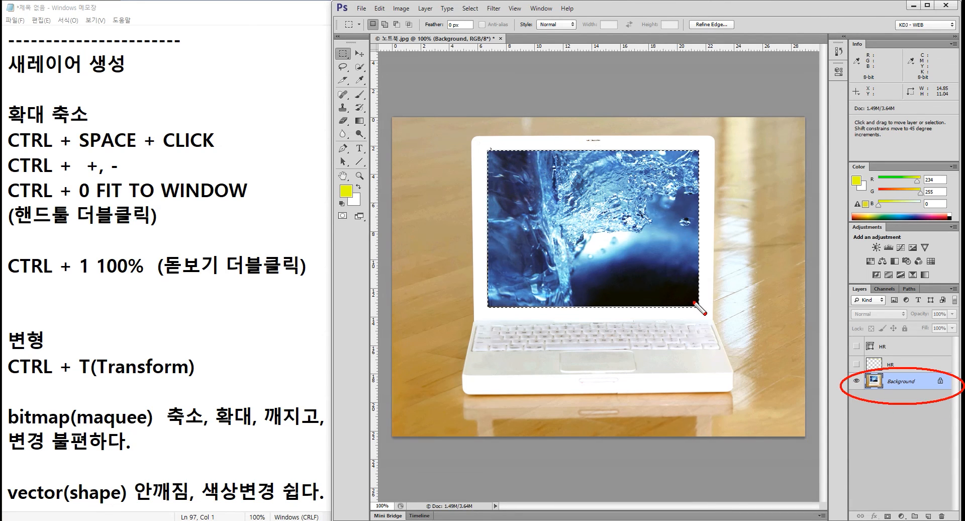
pyautogui.moveTo(695, 303); pyautogui.dragTo(697, 292)
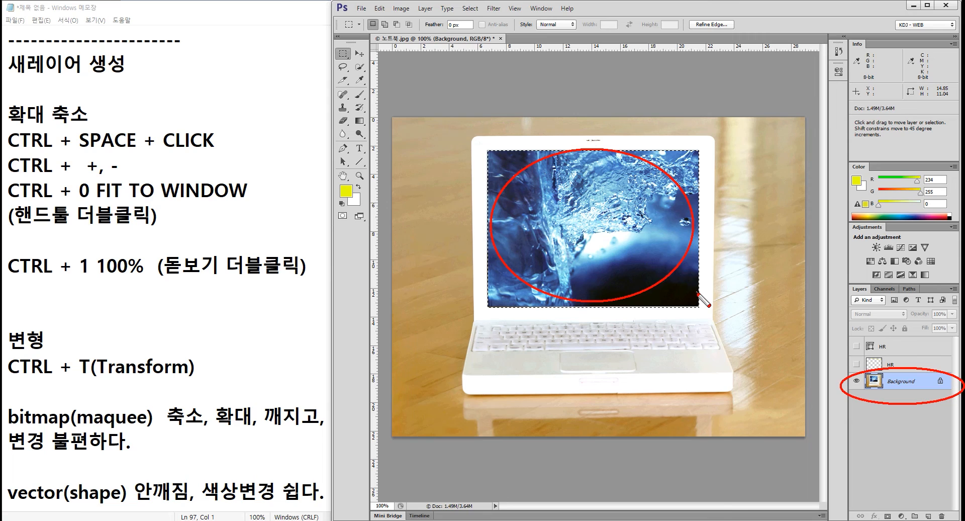
pyautogui.moveTo(859, 380)
pyautogui.mouseDown()
pyautogui.moveTo(882, 324)
pyautogui.moveTo(893, 393)
pyautogui.moveTo(903, 398)
pyautogui.mouseUp()
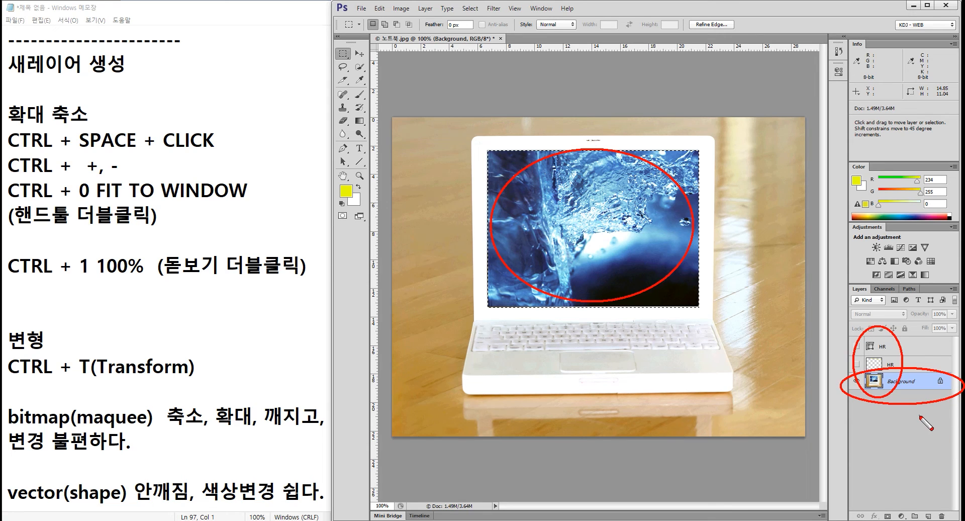
pyautogui.press('Escape')
pyautogui.moveTo(831, 365); pyautogui.dragTo(964, 398)
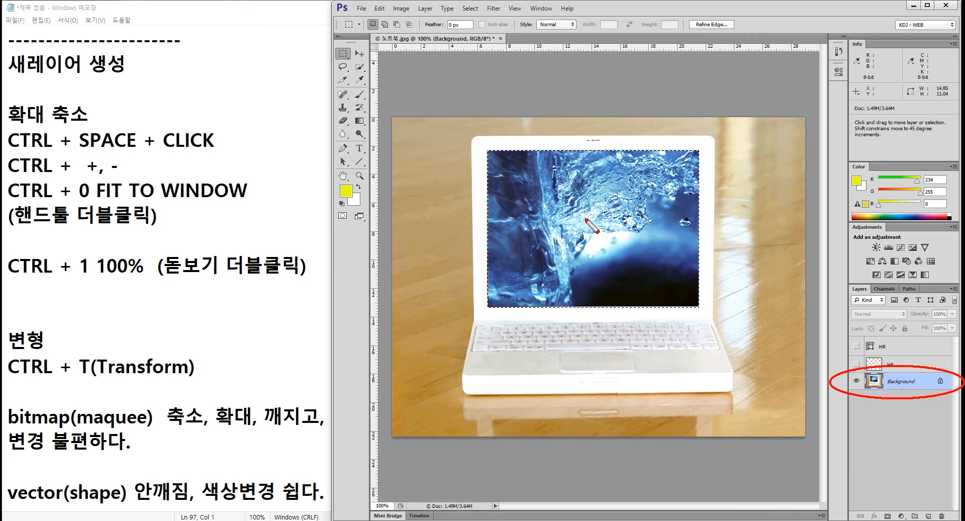
pyautogui.press('Escape')
# Step: Move the selected laptop-screen picture up and to the left with the Move Tool, and undo the move
pyautogui.click(362, 56)
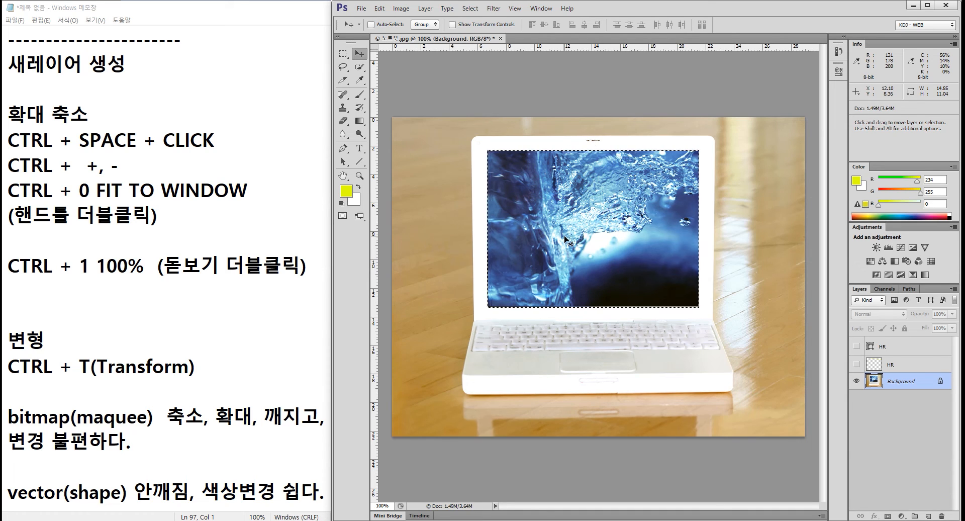
pyautogui.moveTo(562, 211); pyautogui.dragTo(500, 186)
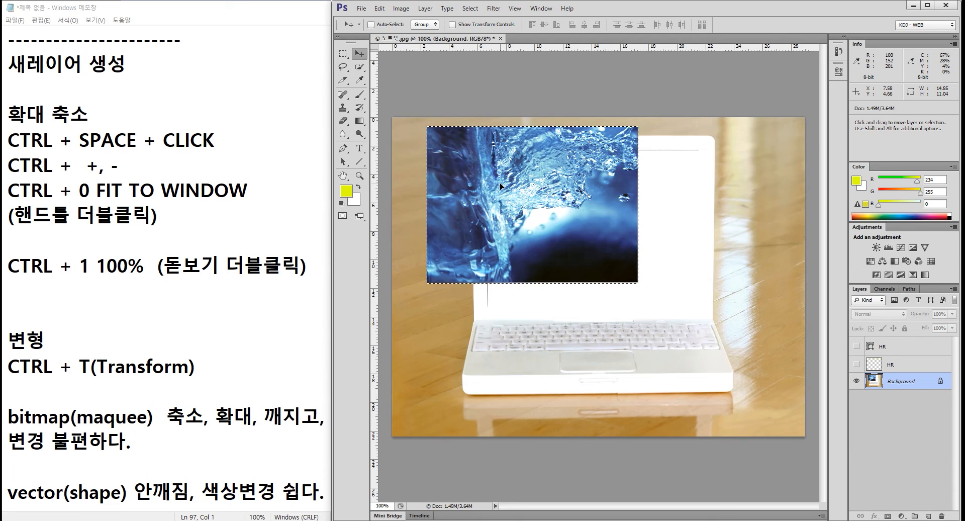
pyautogui.hotkey('ctrl', 'z')
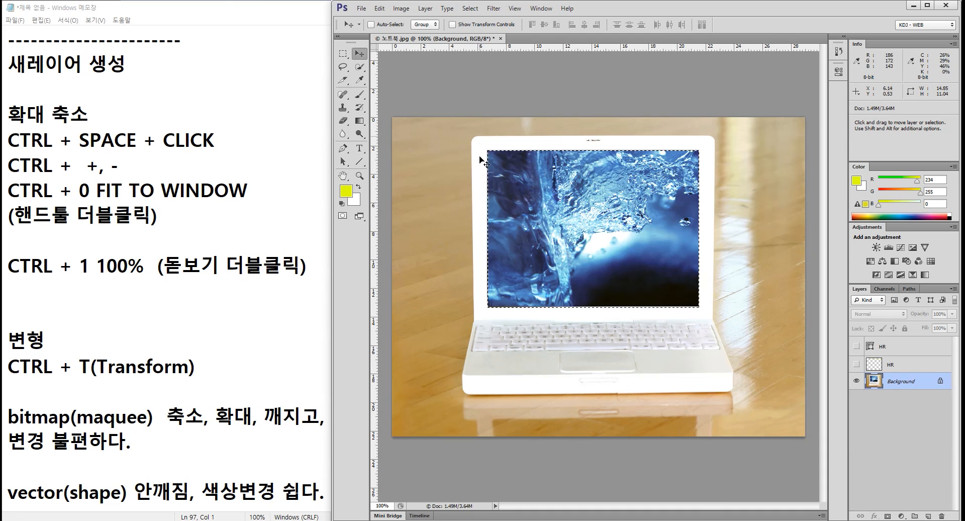
pyautogui.hotkey('ctrl', '2')
pyautogui.moveTo(852, 366)
pyautogui.mouseDown()
pyautogui.moveTo(957, 382)
pyautogui.moveTo(964, 401)
pyautogui.mouseUp()
pyautogui.moveTo(382, 71); pyautogui.dragTo(380, 65)
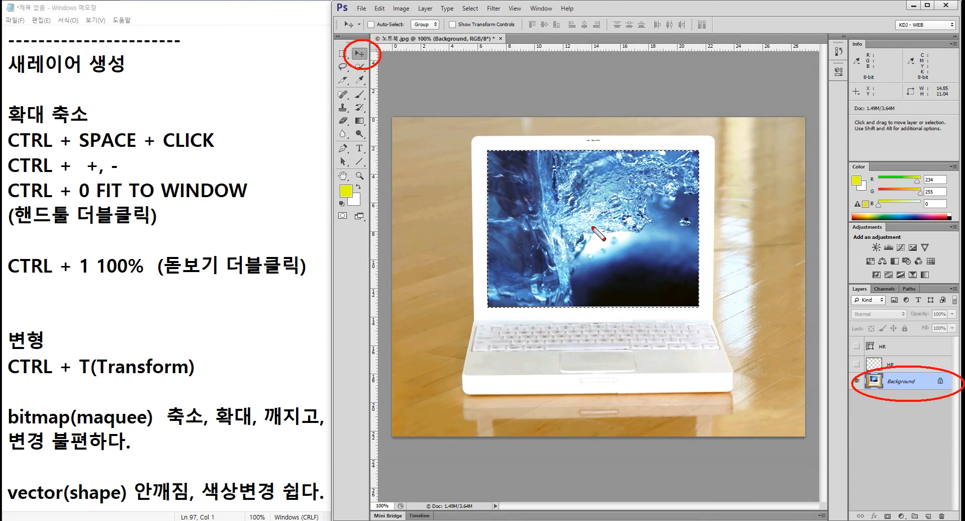
pyautogui.moveTo(405, 161); pyautogui.dragTo(493, 232)
pyautogui.press('Escape')
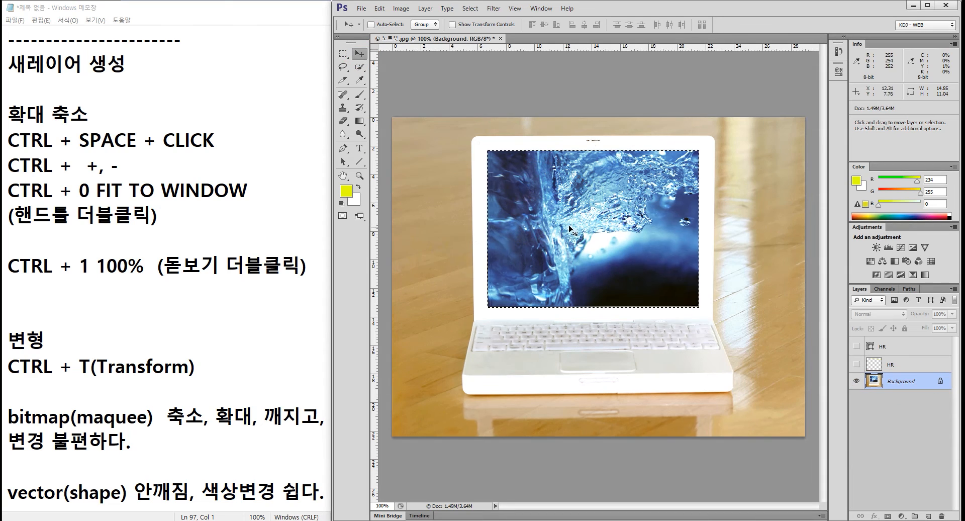
# Step: Move the selected screen picture toward the image's upper edge, step back through the history to restore it, and reselect the Background layer
pyautogui.moveTo(571, 226); pyautogui.dragTo(511, 194)
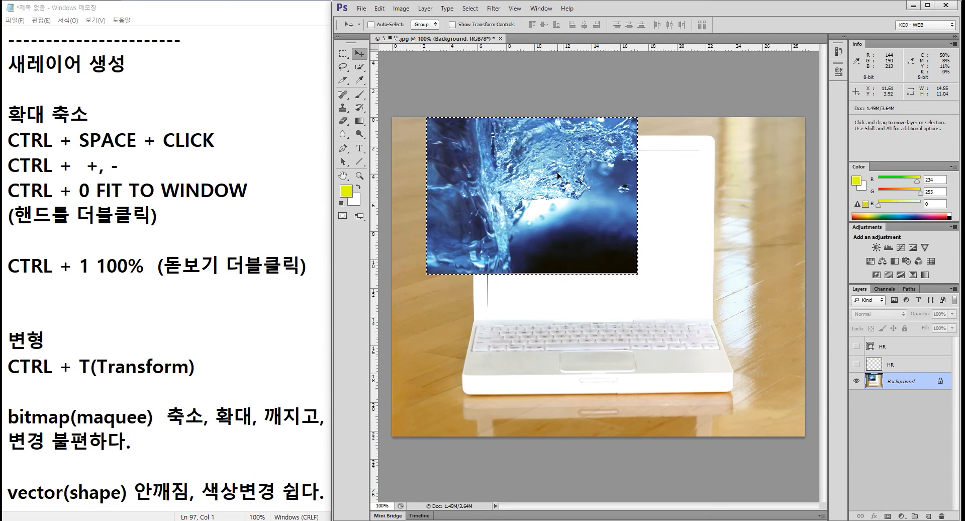
pyautogui.hotkey('ctrl', 'd')
pyautogui.hotkey('ctrl', 'alt', 'z')
pyautogui.hotkey('ctrl', 'alt', 'z')
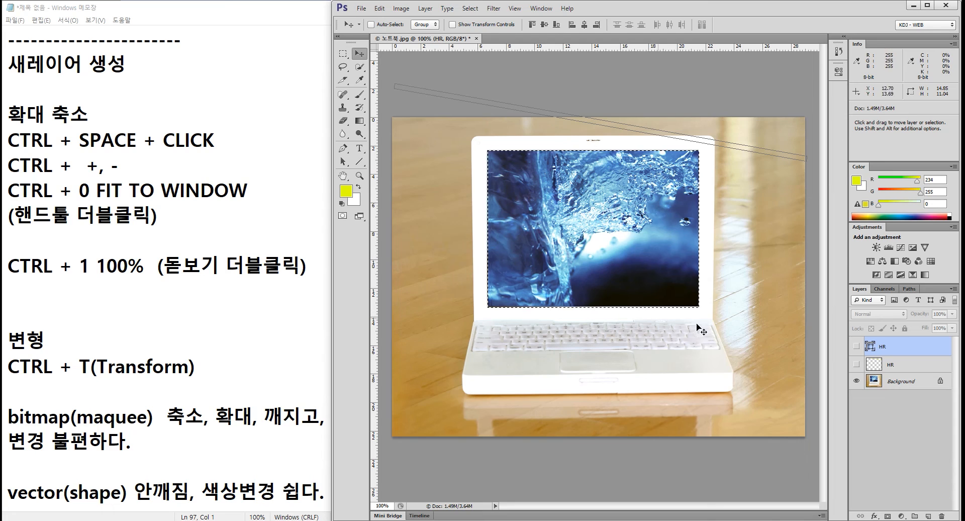
pyautogui.click(903, 384)
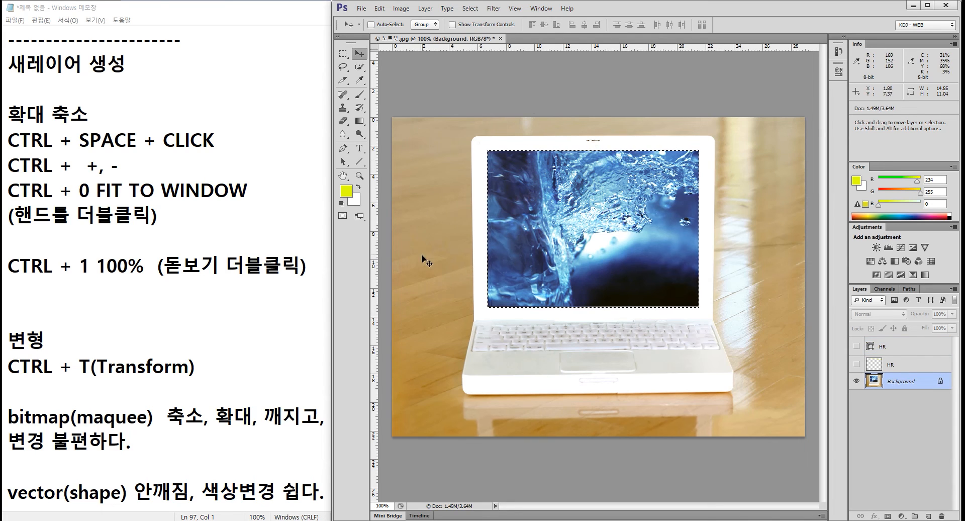
# Step: Add the heading "새레이어 만들기" below the dashed separator at the end of the Notepad notes
pyautogui.click(123, 312)
pyautogui.hotkey('ctrl', 'End')
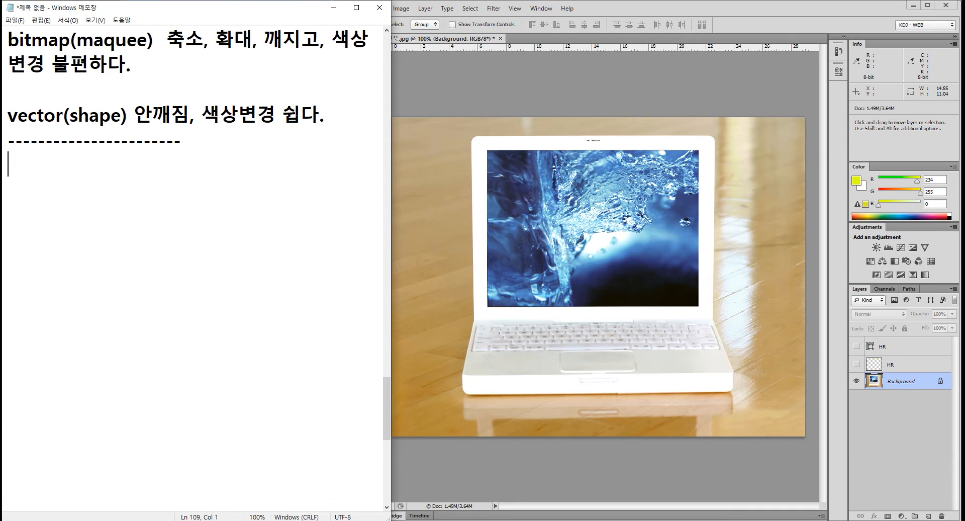
pyautogui.write('새레이어 바')
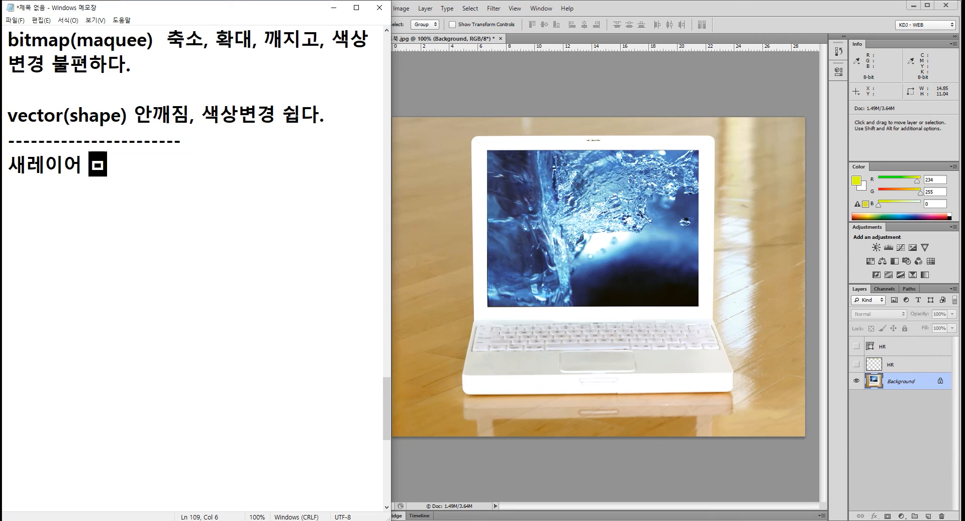
pyautogui.write('만들기')
pyautogui.press('Return')
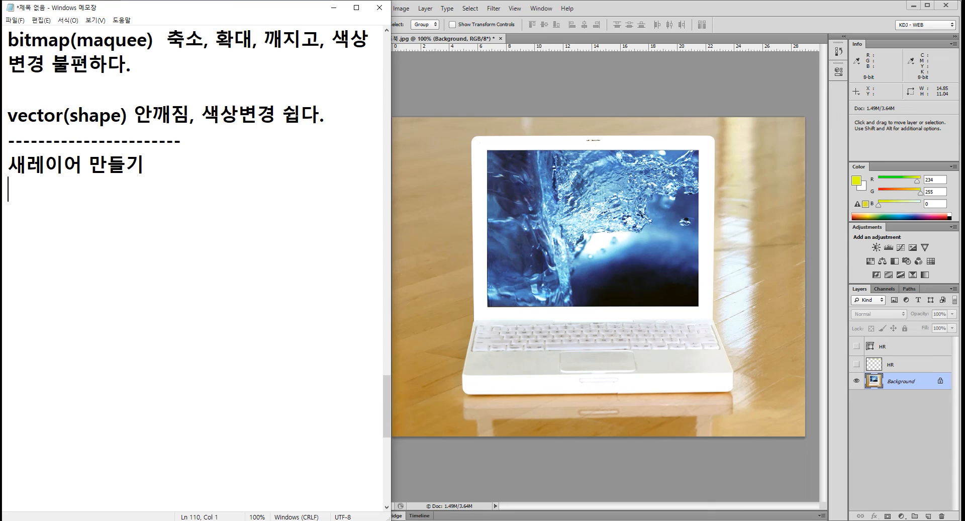
# Step: Add the bullet lines "- copy" and "- new" plus one empty dash bullet under the "새레이어 만들기" heading
pyautogui.write('-')
pyautogui.press('Return')
pyautogui.write('-')
pyautogui.press('Up')
pyautogui.write('ㄹ')
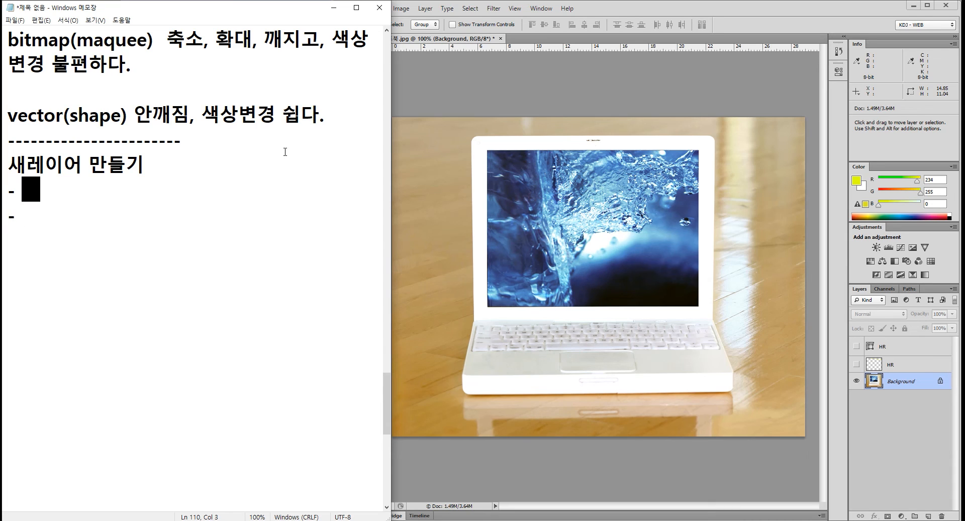
pyautogui.press('BackSpace')
pyautogui.press('Return')
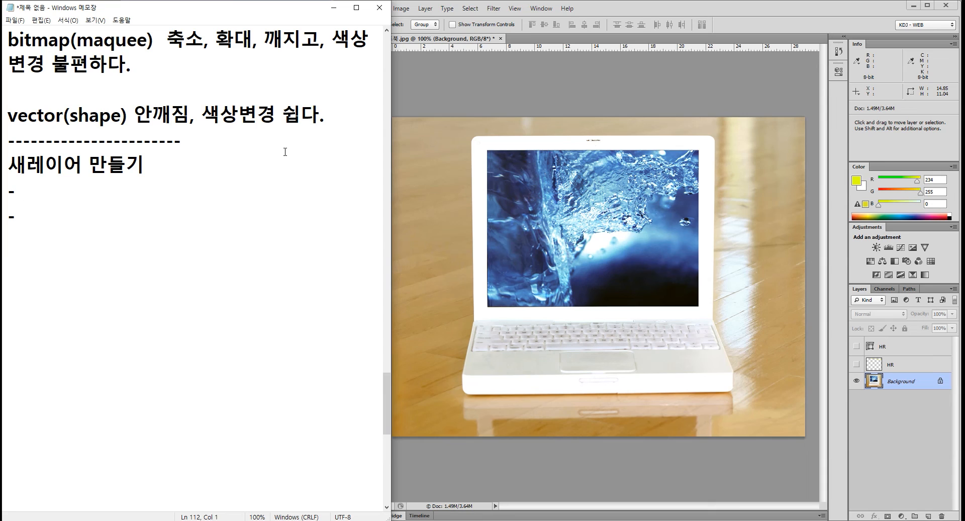
pyautogui.write('-')
pyautogui.press('Up')
pyautogui.press('Up')
pyautogui.write('체')
pyautogui.press('BackSpace')
pyautogui.press('BackSpace')
pyautogui.write('copy')
pyautogui.press('Down')
pyautogui.write('new')
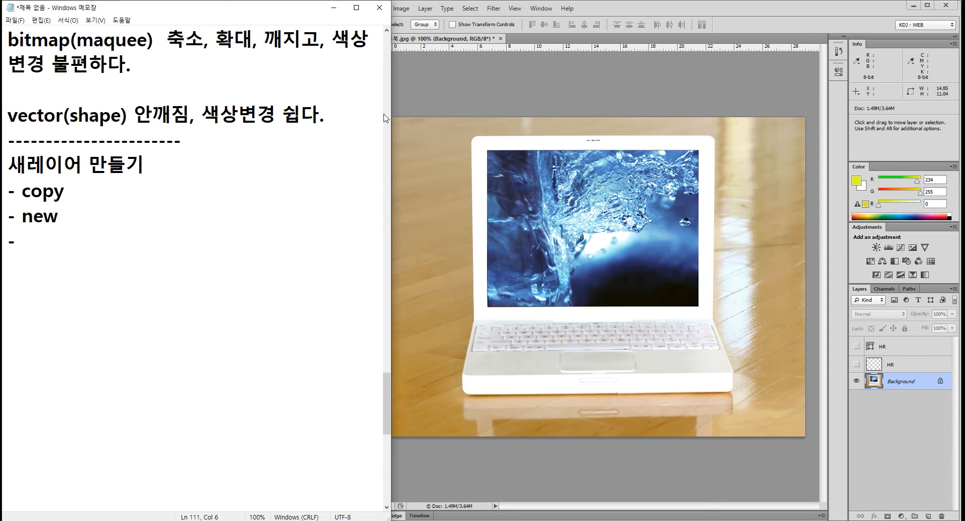
# Step: Switch to Photoshop and examine the Layer Via Copy and Layer Via Cut commands for new layers
pyautogui.click(626, 13)
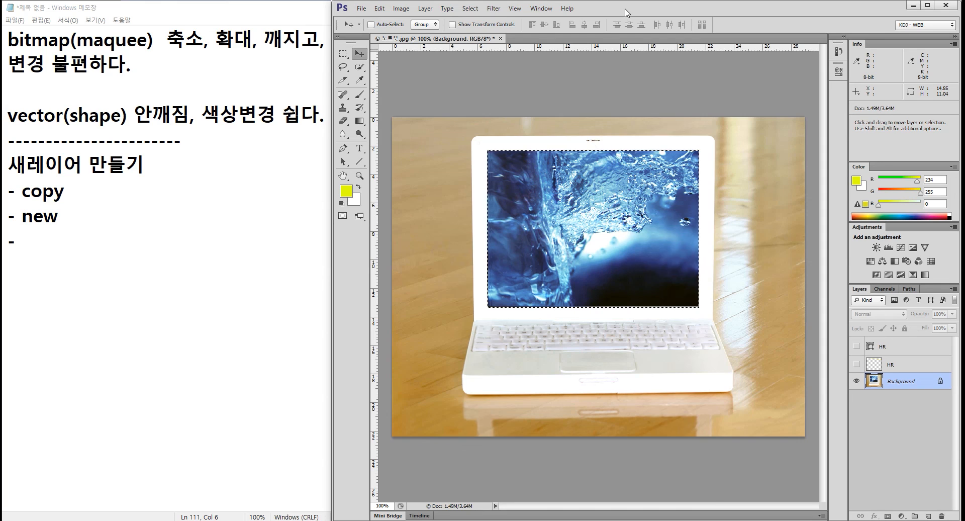
pyautogui.click(425, 9)
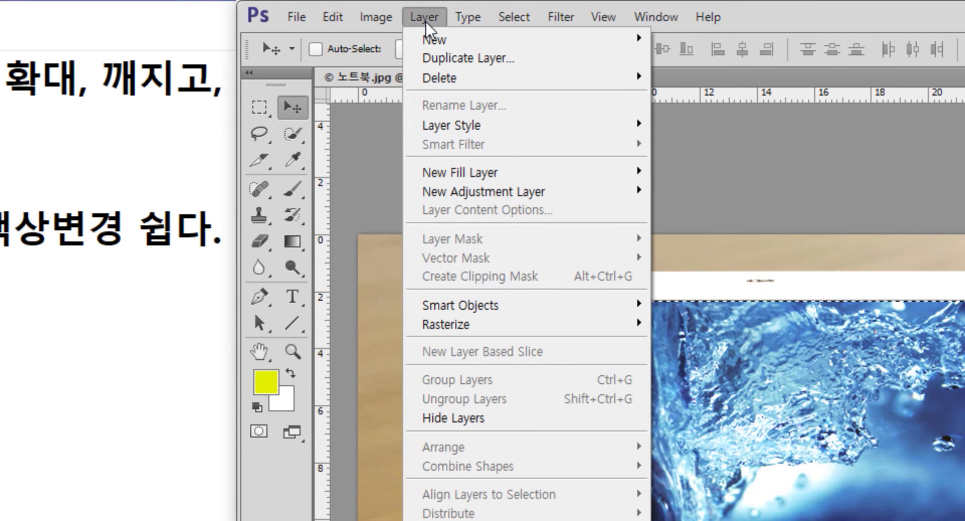
pyautogui.moveTo(467, 42)
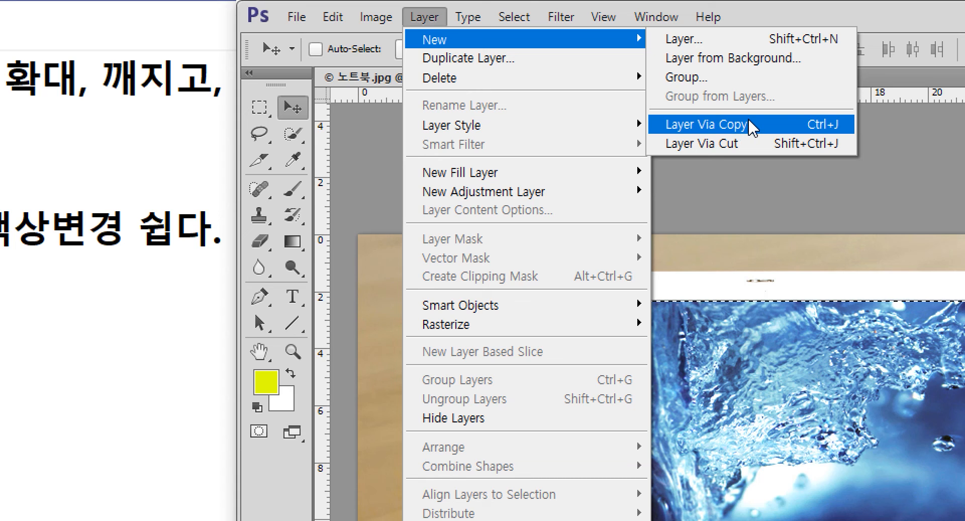
pyautogui.click(747, 129)
pyautogui.click(411, 19)
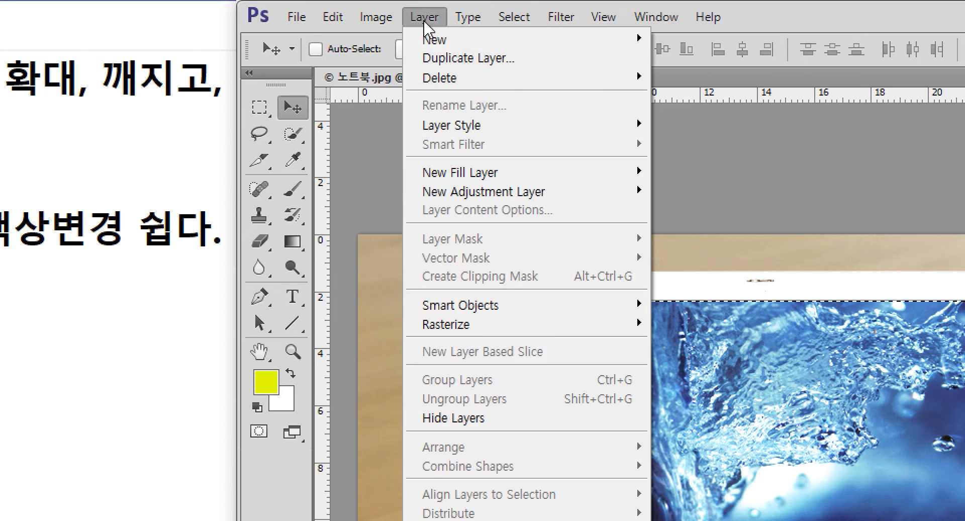
pyautogui.moveTo(437, 40)
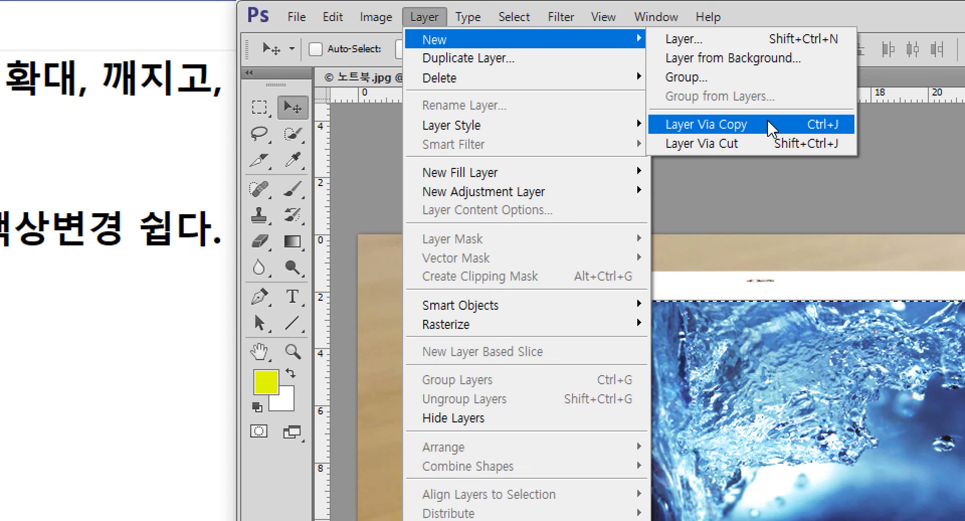
pyautogui.click(825, 17)
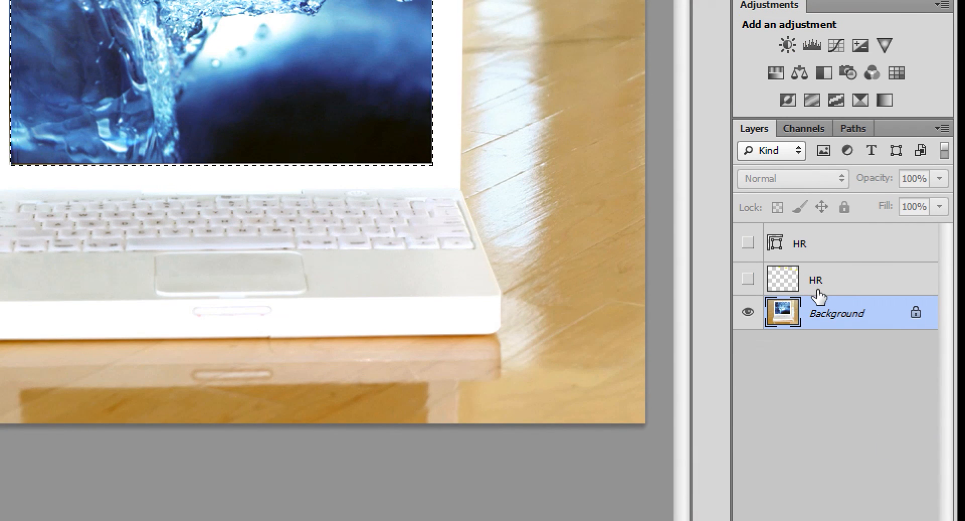
# Step: Try Layer Via Copy and Layer Via Cut on the selected screen picture, undoing each one
pyautogui.hotkey('ctrl', 'j')
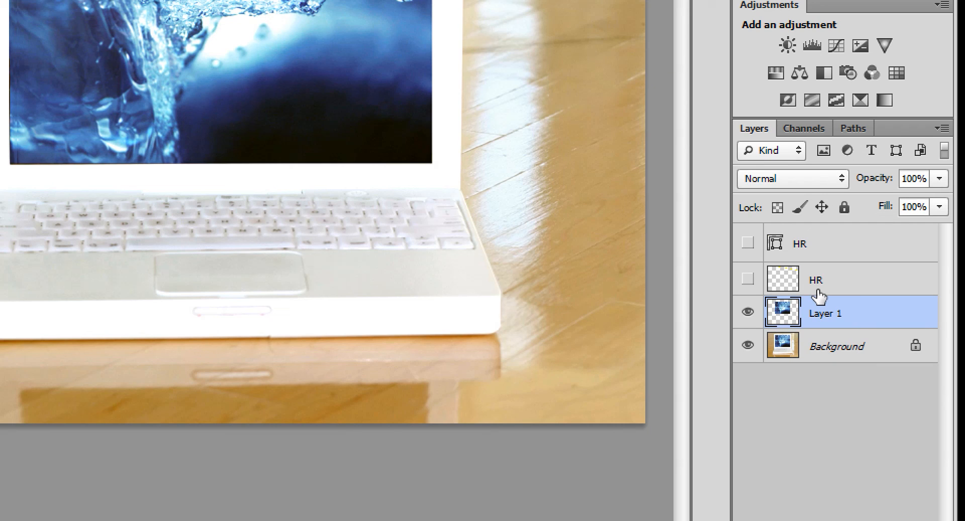
pyautogui.hotkey('ctrl', 'z')
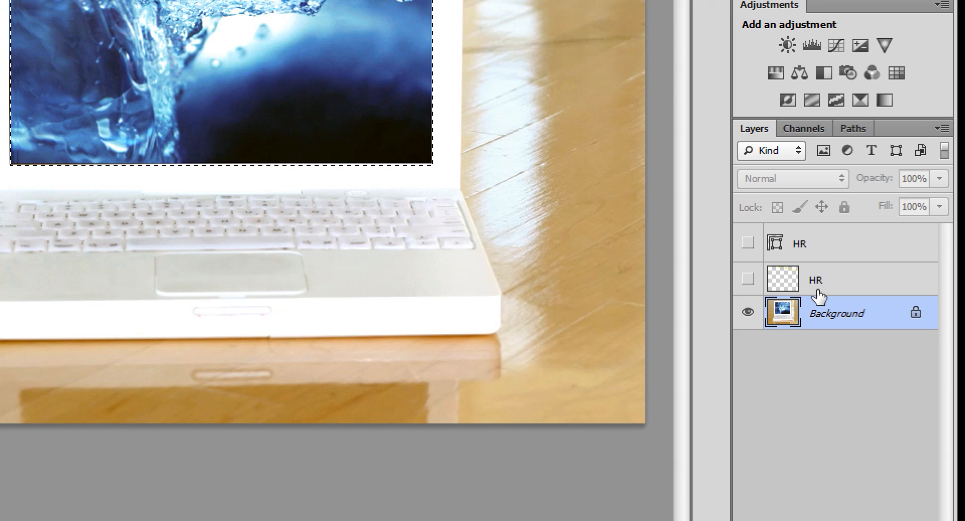
pyautogui.hotkey('ctrl', 'shift', 'j')
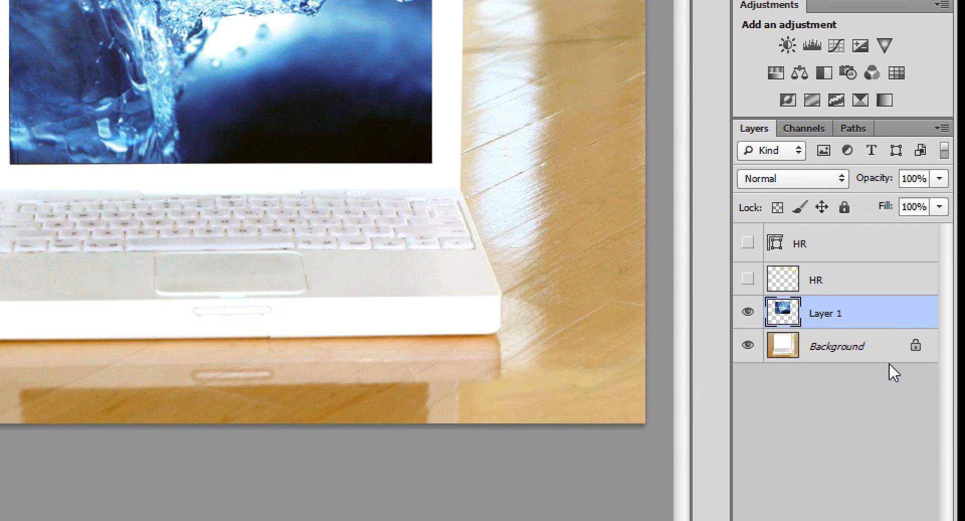
pyautogui.hotkey('ctrl', 'e')
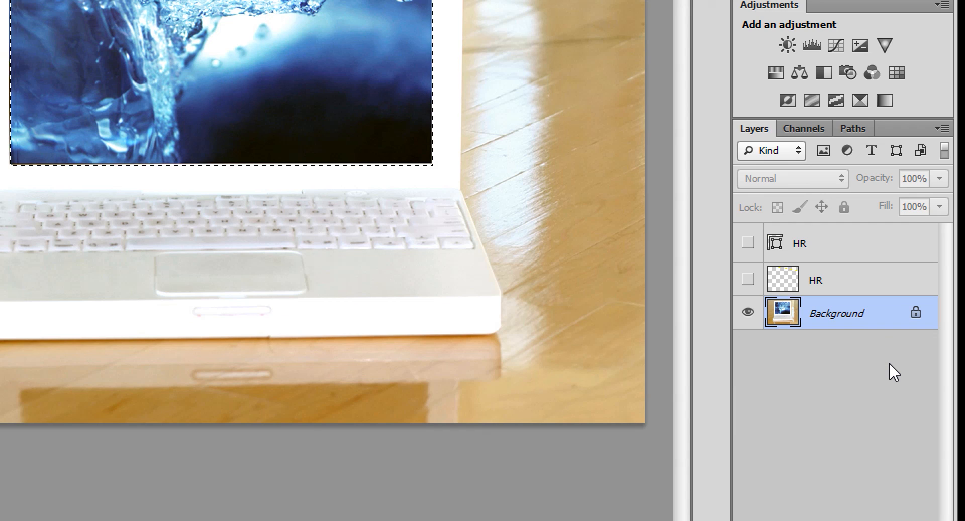
# Step: Copy the selected screen picture to a new layer and move the copy down and to the left over the laptop
pyautogui.hotkey('ctrl', 'j')
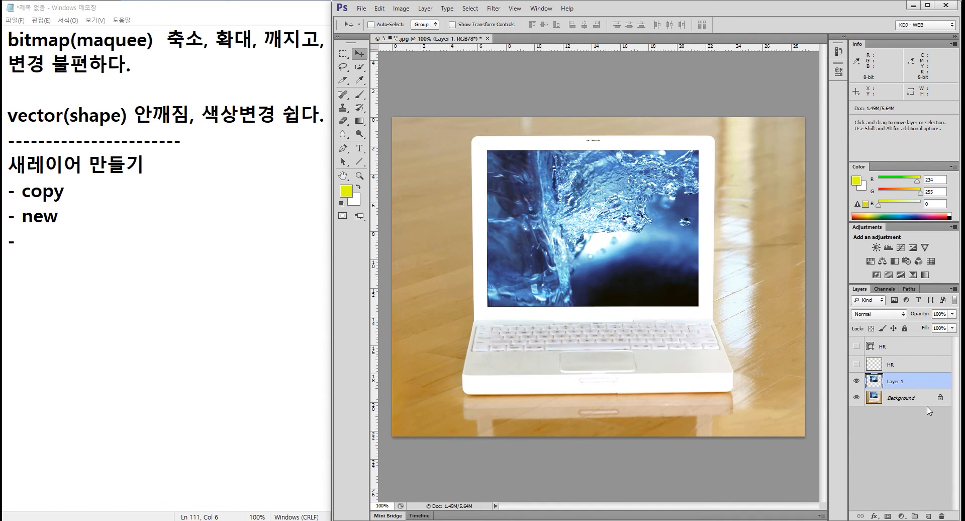
pyautogui.click(905, 370)
pyautogui.click(906, 388)
pyautogui.moveTo(931, 383); pyautogui.dragTo(936, 393)
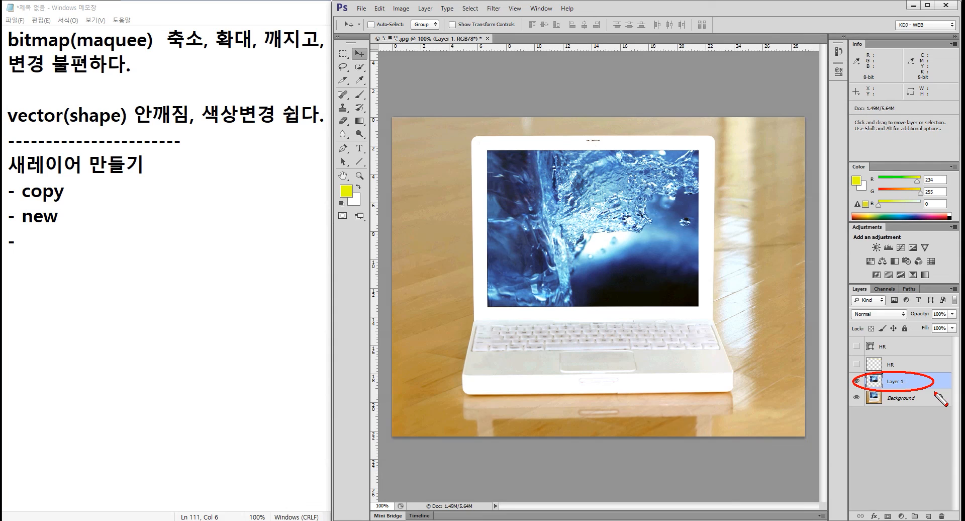
pyautogui.press('Escape')
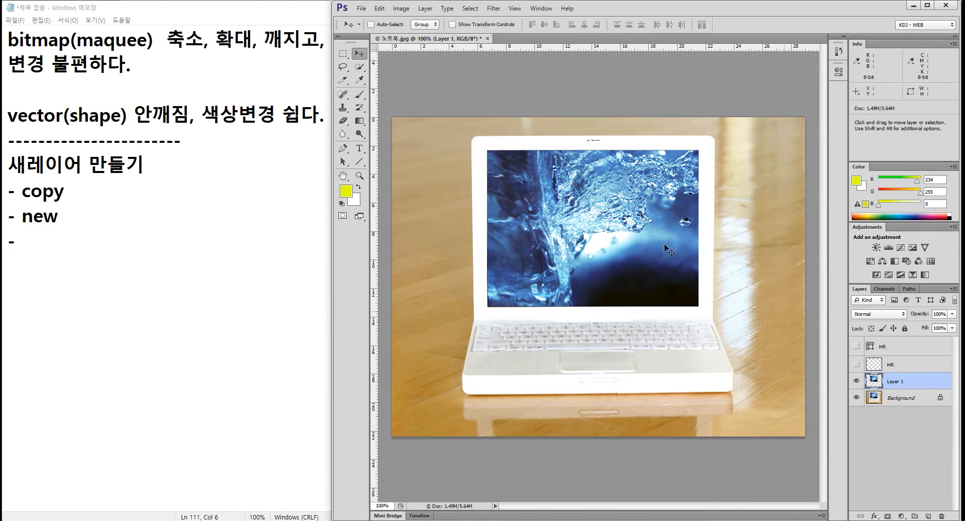
pyautogui.moveTo(574, 210); pyautogui.dragTo(634, 244)
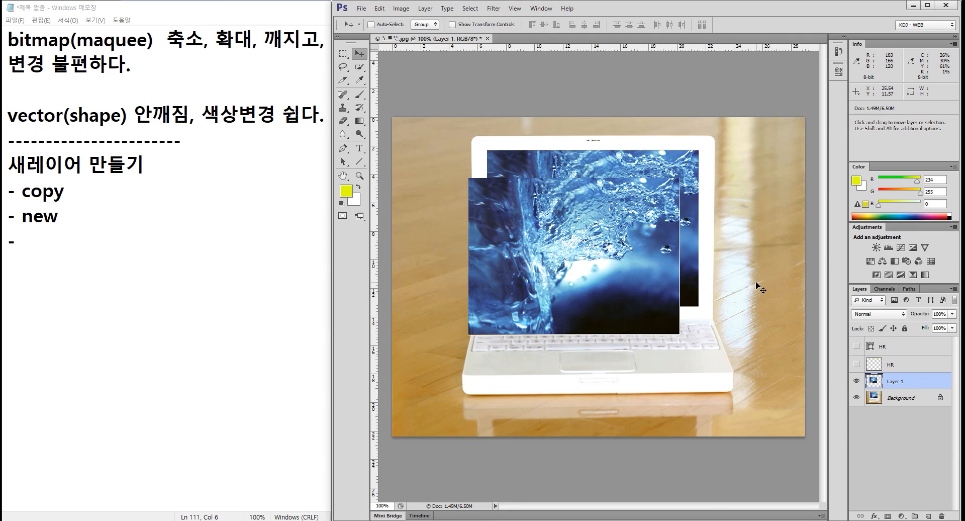
pyautogui.moveTo(573, 239); pyautogui.dragTo(547, 224)
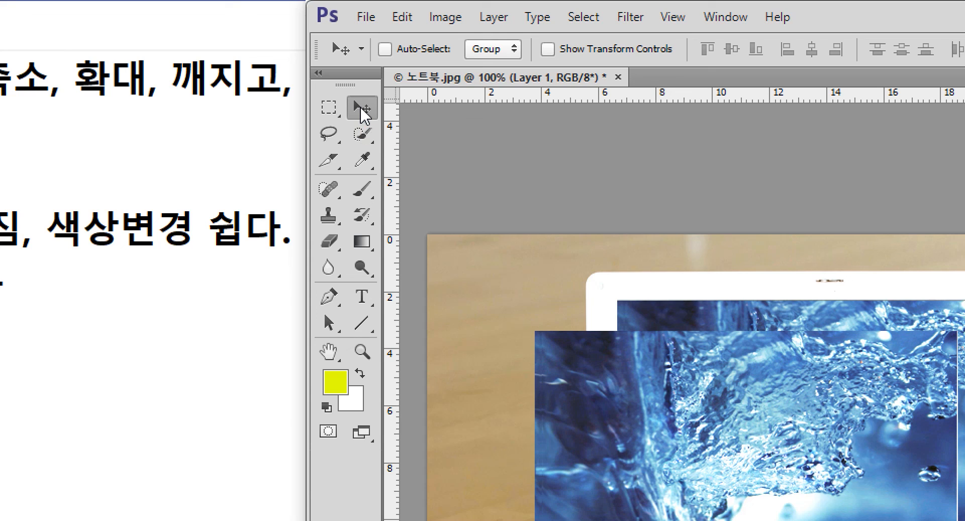
# Step: Alternate between the Rectangular Marquee Tool and the Move Tool, shifting Layer 1's picture slightly left and ending on the marquee tool
pyautogui.click(331, 109)
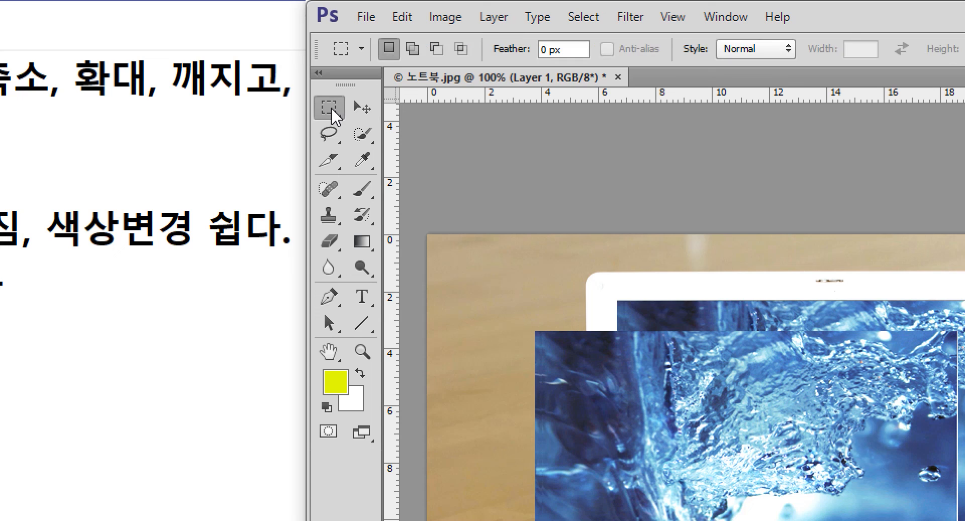
pyautogui.press('v')
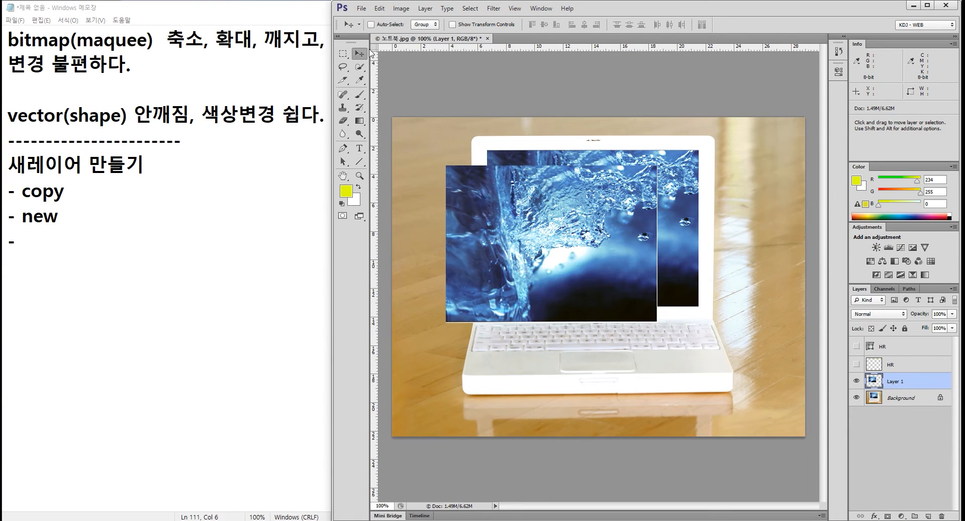
pyautogui.click(344, 54)
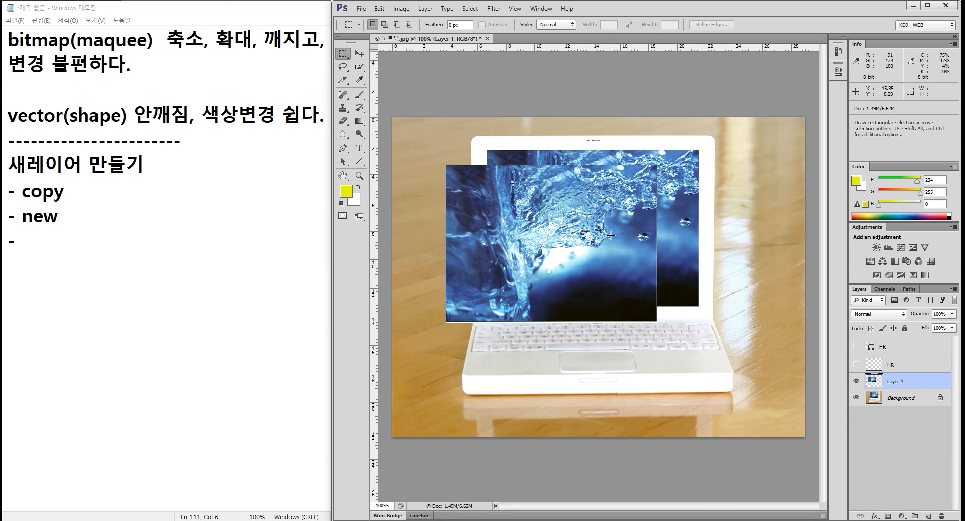
pyautogui.press('v')
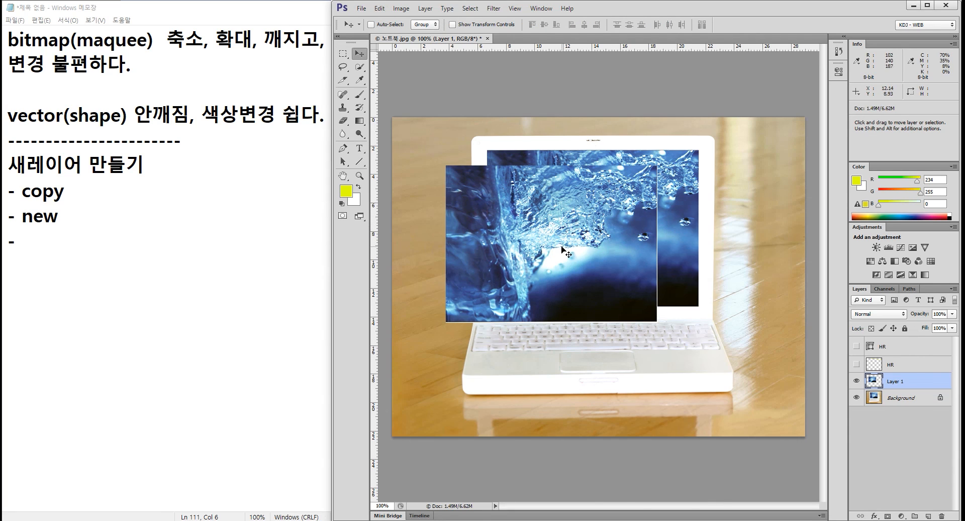
pyautogui.moveTo(542, 250)
pyautogui.mouseDown()
pyautogui.moveTo(552, 252)
pyautogui.moveTo(536, 250)
pyautogui.mouseUp()
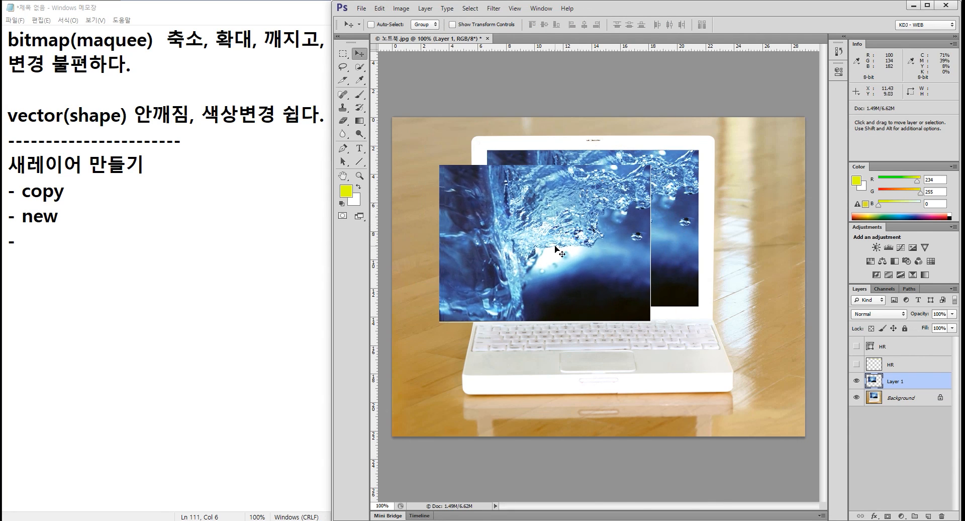
pyautogui.press('m')
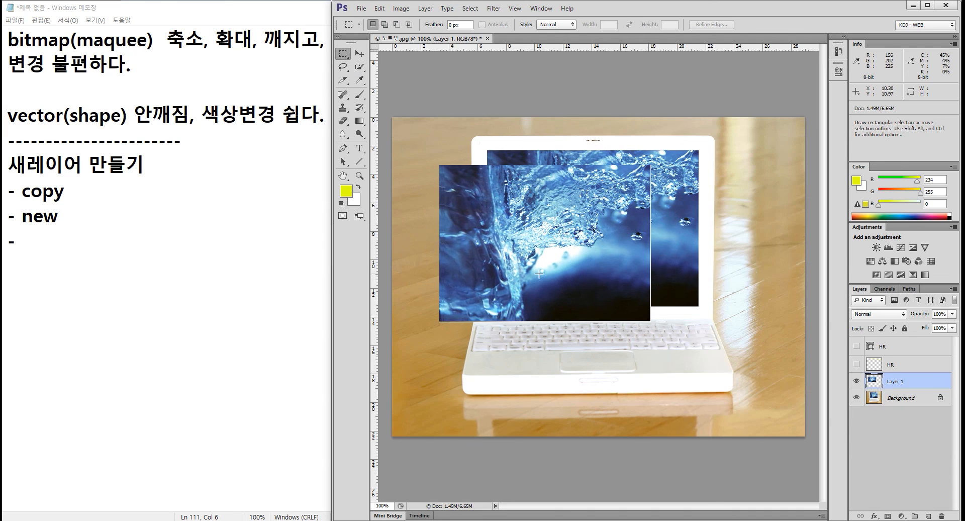
pyautogui.press('ctrl')
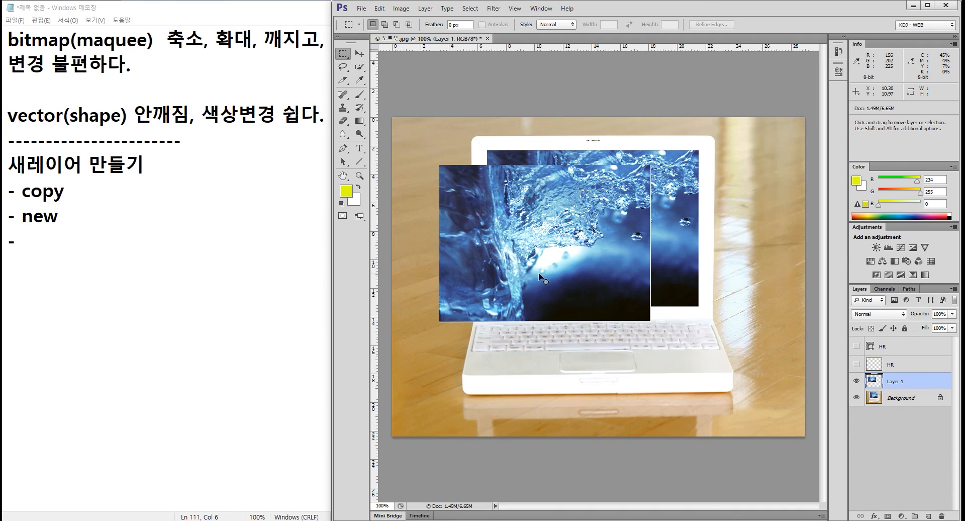
# Step: Switch to Notepad and start a line reading "다른툴을 쓰다가" below the bullets, leaving a blank line between
pyautogui.click(125, 263)
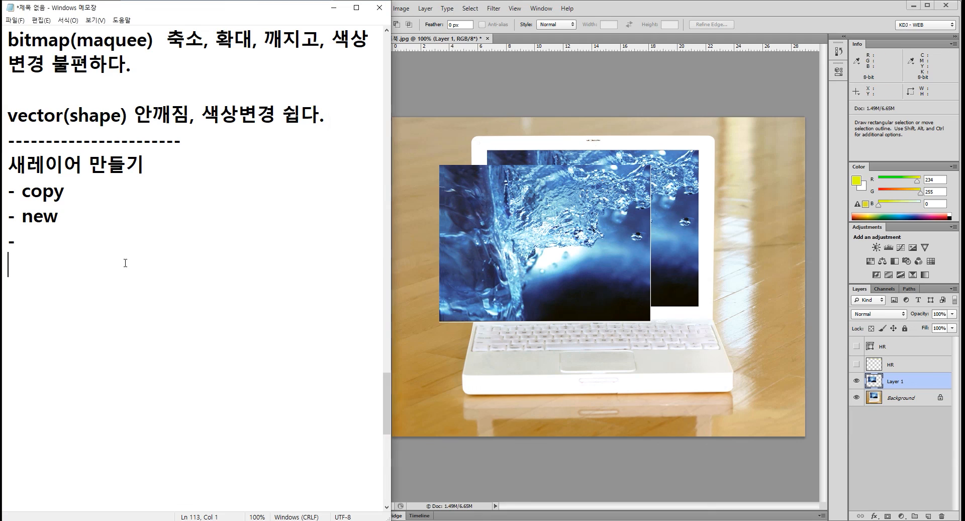
pyautogui.write('ekfm')
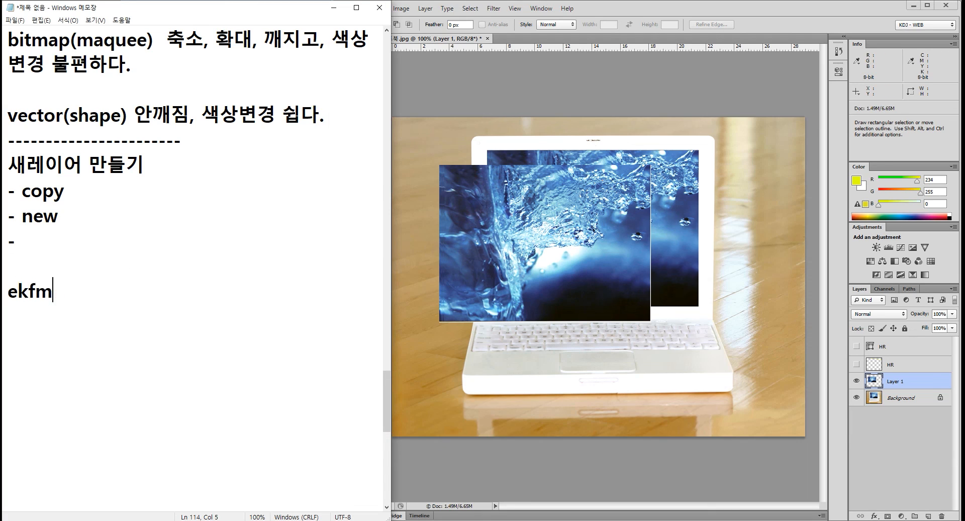
pyautogui.press('BackSpace')
pyautogui.press('BackSpace')
pyautogui.press('BackSpace')
pyautogui.press('BackSpace')
pyautogui.press('Hangul')
pyautogui.write('ㄷㅏ른툴을 ')
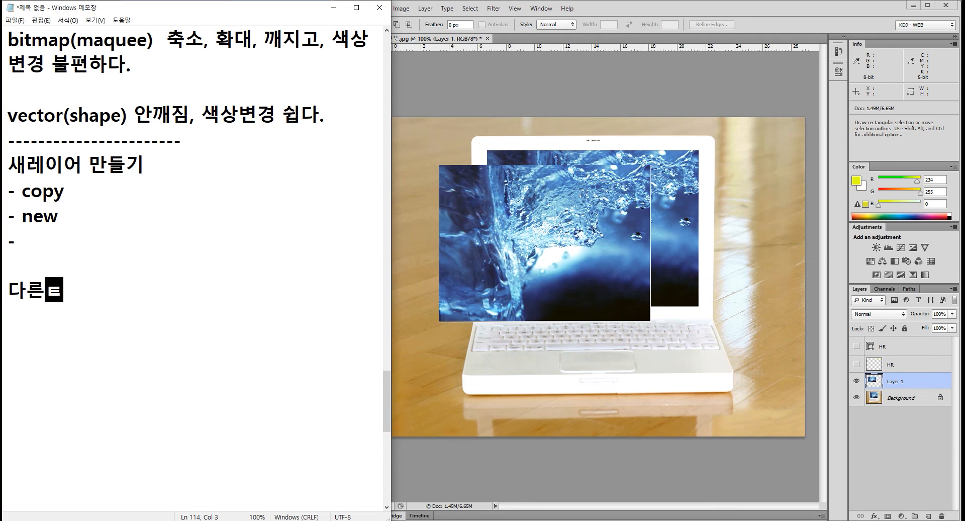
pyautogui.write('쓸가')
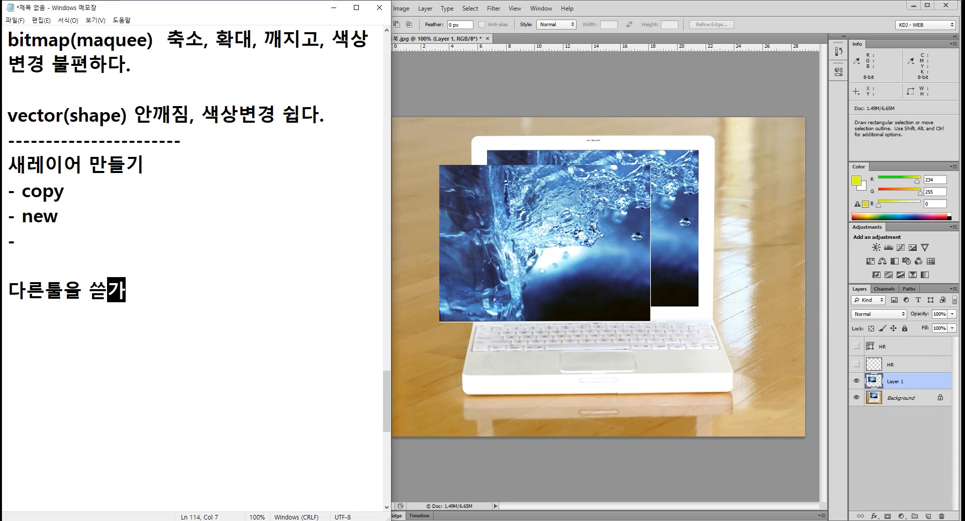
pyautogui.press('BackSpace')
pyautogui.press('BackSpace')
pyautogui.press('BackSpace')
pyautogui.write('ㅆㅡ다가 ㅋ')
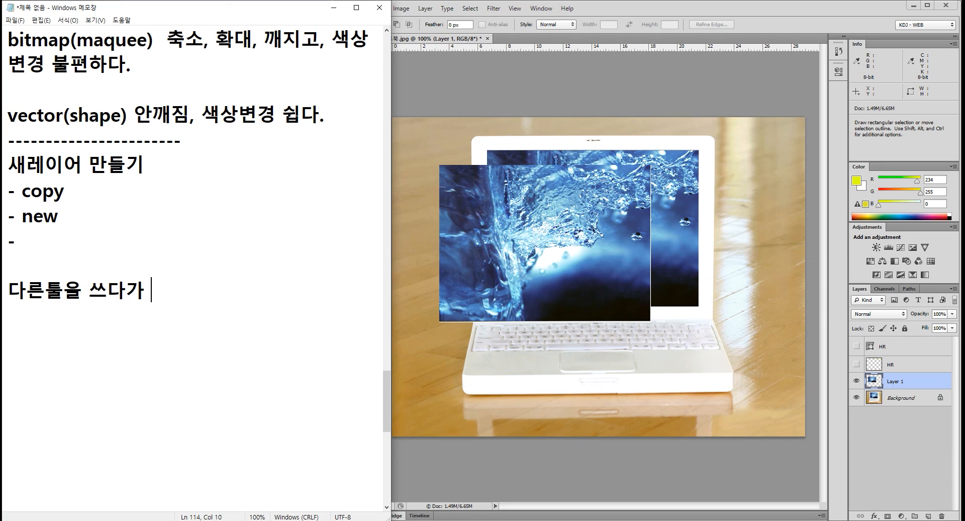
# Step: Continue the "다른툴을 쓰다가" note line with the English words "tool box"
pyautogui.press('BackSpace')
pyautogui.press('Hangul')
pyautogui.write('tool')
pyautogui.press('Hangul')
pyautogui.write('새ㅐ')
pyautogui.press('BackSpace')
pyautogui.press('BackSpace')
pyautogui.write('ㅠㅐㅌ')
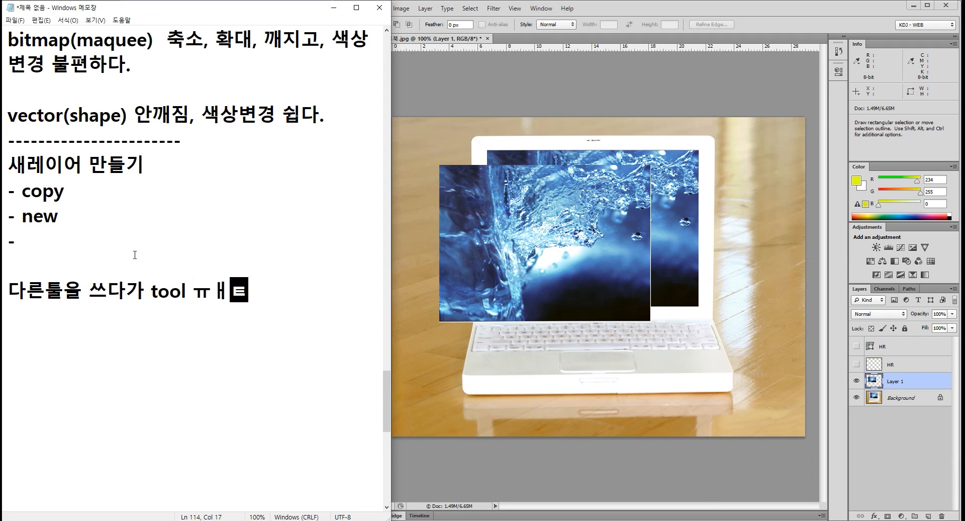
pyautogui.press('BackSpace')
pyautogui.press('BackSpace')
pyautogui.press('BackSpace')
pyautogui.write('ㅠㅐㅌ')
pyautogui.press('BackSpace')
pyautogui.press('BackSpace')
pyautogui.press('BackSpace')
pyautogui.press('Hangul')
pyautogui.write('box ')
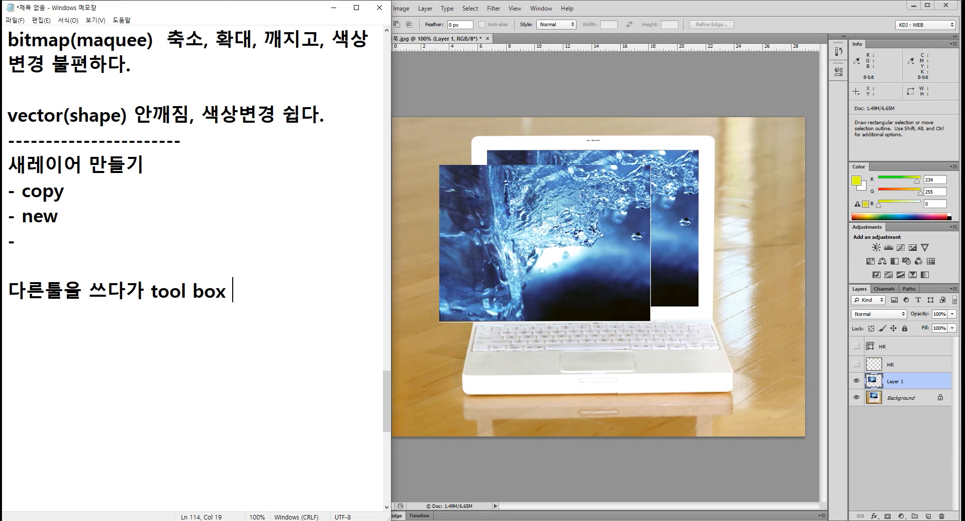
# Step: Complete the tool box note line with "- v - move 선택"
pyautogui.write('- dlehd')
pyautogui.press('BackSpace')
pyautogui.press('BackSpace')
pyautogui.press('BackSpace')
pyautogui.press('BackSpace')
pyautogui.press('BackSpace')
pyautogui.write('v - move')
pyautogui.write(' t')
pyautogui.press('BackSpace')
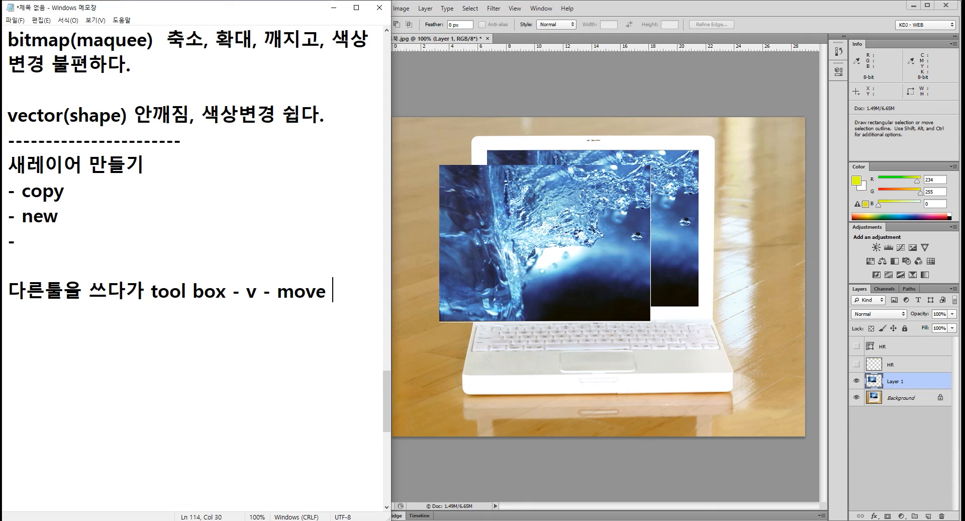
pyautogui.press('Hangul')
pyautogui.write('서ㄴ택')
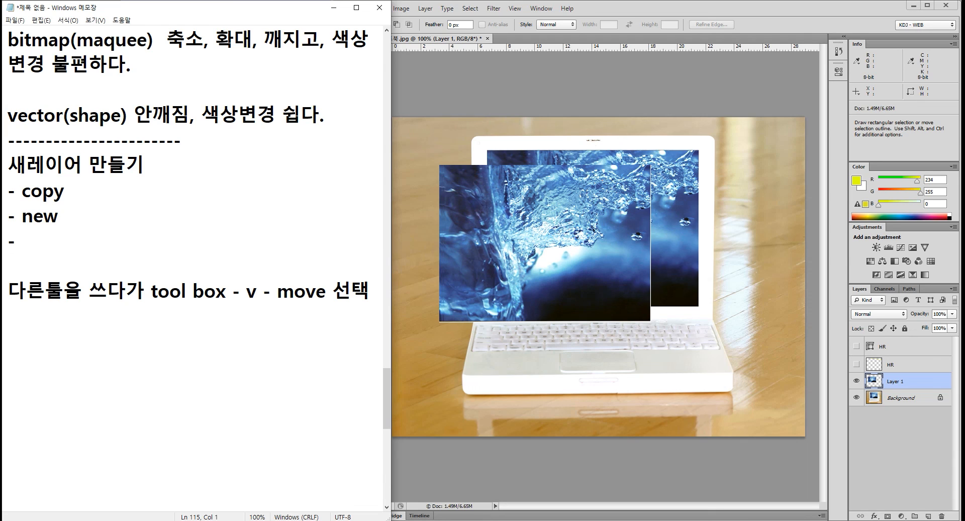
# Step: Add the note line "m v m" below the tool box line in Notepad
pyautogui.write('마')
pyautogui.press('BackSpace')
pyautogui.press('BackSpace')
pyautogui.write('ㅡ')
pyautogui.press('BackSpace')
pyautogui.write('m v m')
pyautogui.press('Return')
# Step: Write the next note line as "m crtl (move tool)"
pyautogui.write('m c')
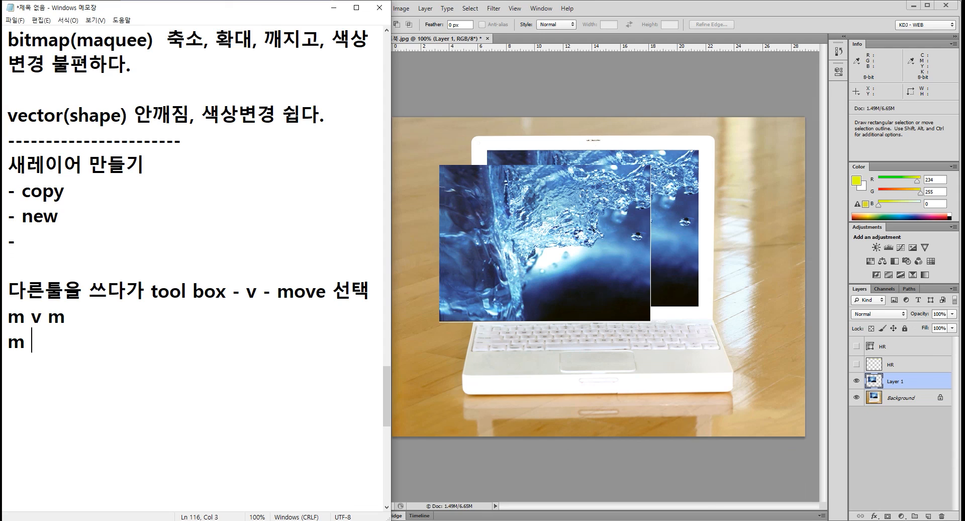
pyautogui.write('art')
pyautogui.press('BackSpace')
pyautogui.press('BackSpace')
pyautogui.press('BackSpace')
pyautogui.write('rtl (movie')
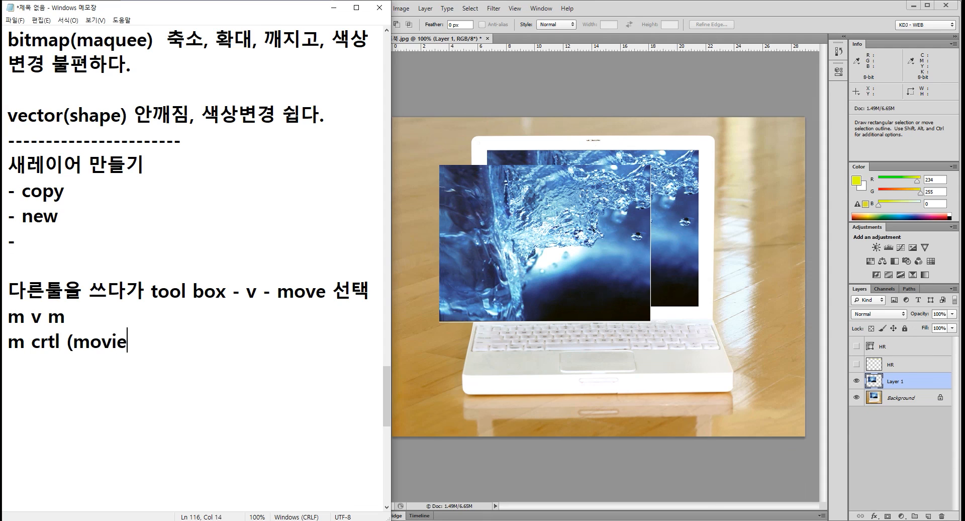
pyautogui.press('BackSpace')
pyautogui.press('BackSpace')
pyautogui.write('e tool)')
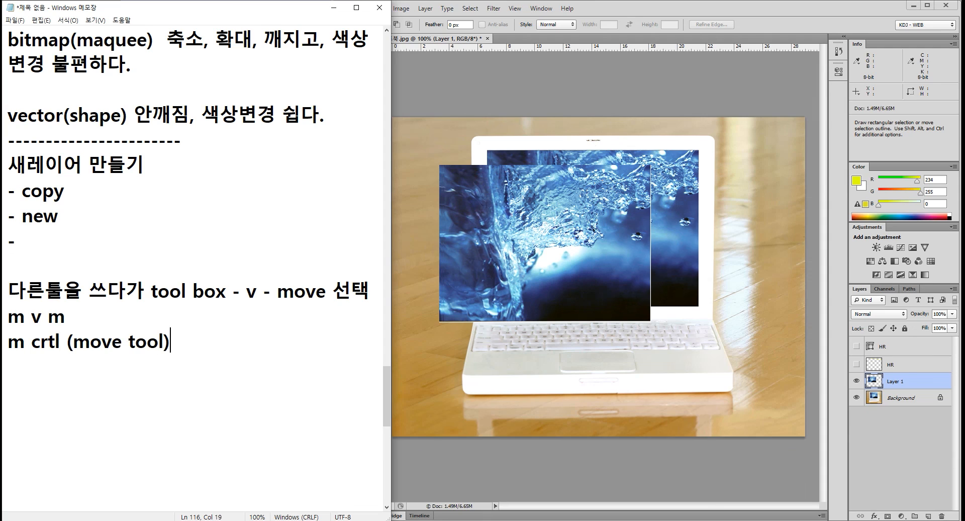
# Step: Switch to Photoshop, move Layer 1's picture slightly up and left with the temporary Move Tool, and activate the Horizontal Type Tool
pyautogui.click(628, 38)
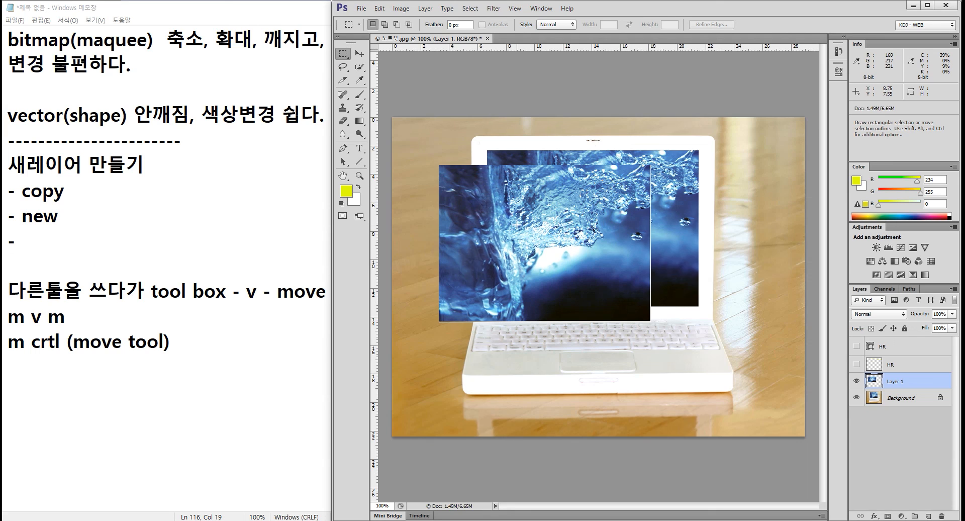
pyautogui.press('ctrl')
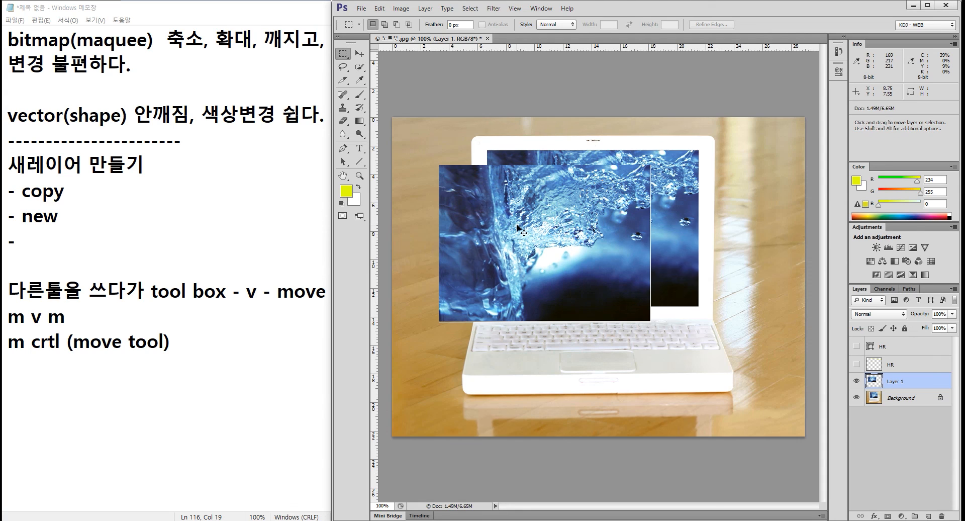
pyautogui.moveTo(518, 227); pyautogui.dragTo(511, 203)
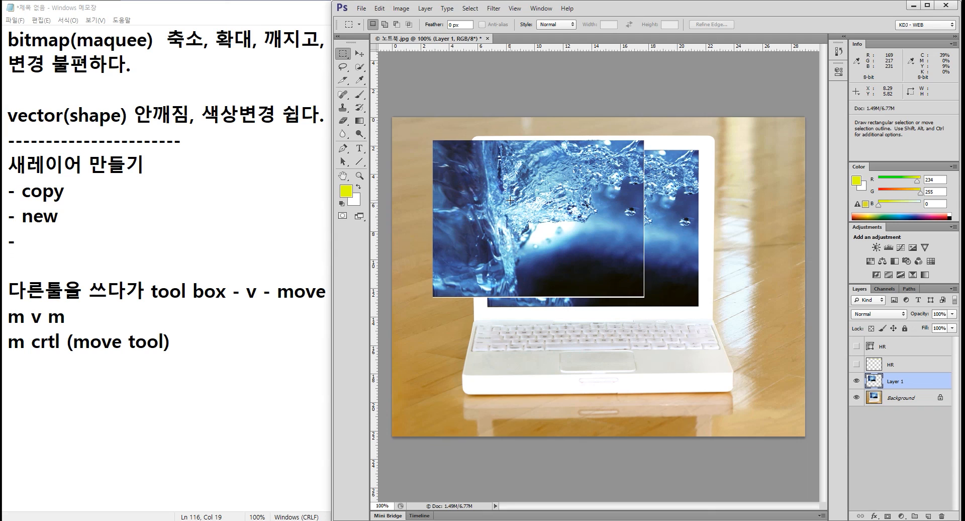
pyautogui.click(360, 148)
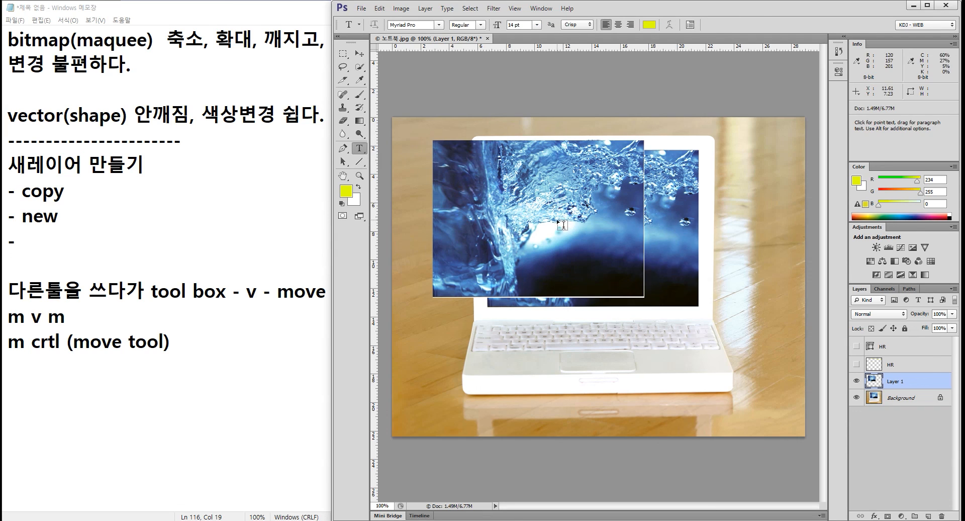
pyautogui.press('ctrl')
# Step: Switch to Notepad and insert "-> m" after "crtl" in the last note line
pyautogui.click(61, 341)
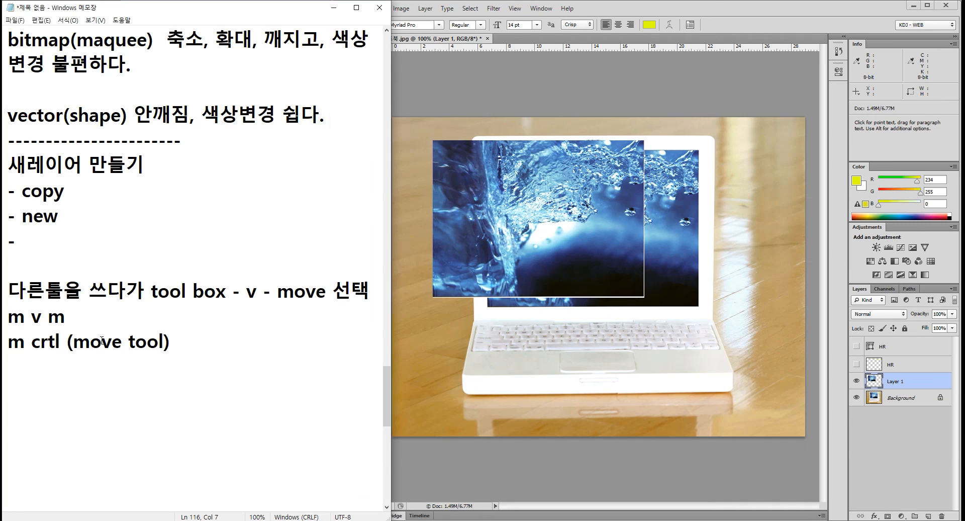
pyautogui.write('-><')
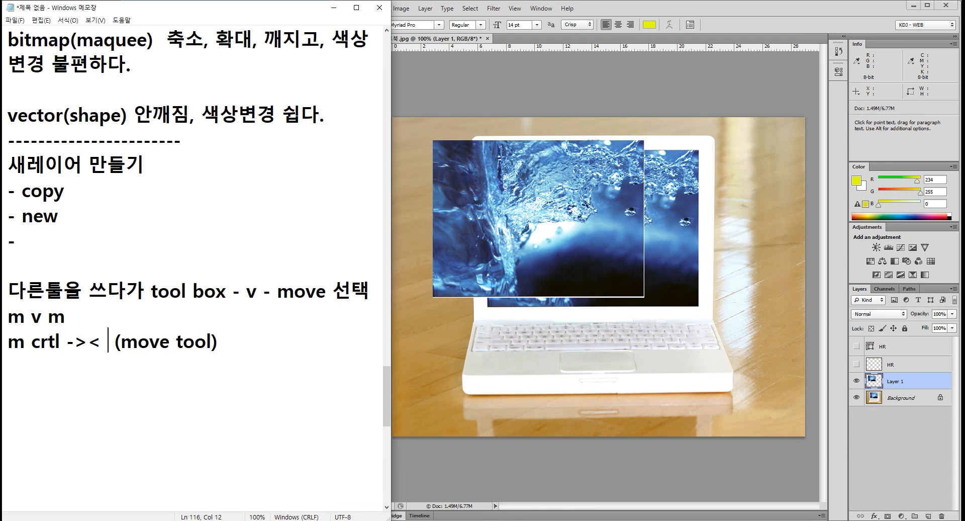
pyautogui.press('BackSpace')
pyautogui.press('BackSpace')
pyautogui.write('m')
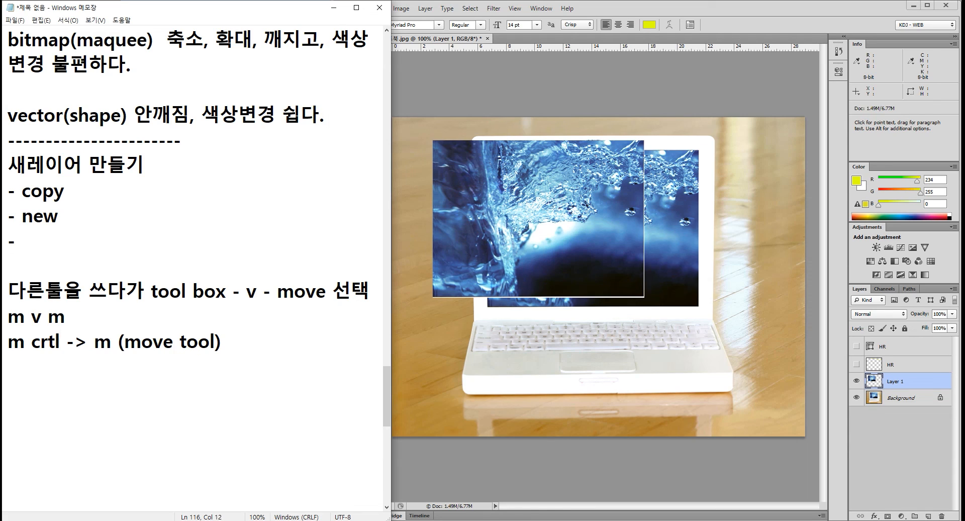
pyautogui.click(221, 342)
# Step: Switch to Photoshop and alternate between the Move Tool and the Rectangular Marquee Tool, ending on the Move Tool
pyautogui.hotkey('alt', 'Tab')
pyautogui.click(361, 54)
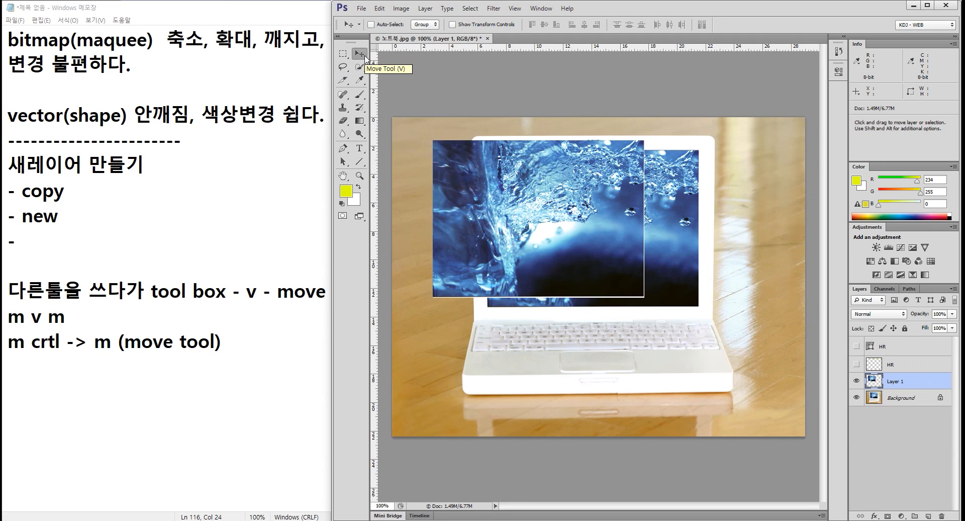
pyautogui.press('m')
pyautogui.press('v')
# Step: Review the tool box and crtl note lines about the Move Tool in Notepad and return to Photoshop
pyautogui.click(280, 316)
pyautogui.click(308, 299)
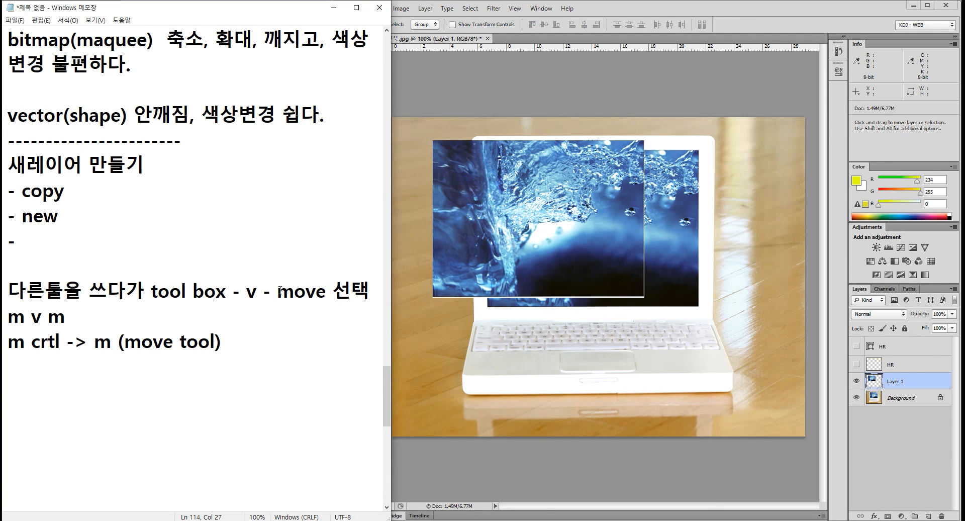
pyautogui.moveTo(277, 291); pyautogui.dragTo(377, 291)
pyautogui.click(74, 342)
pyautogui.click(110, 342)
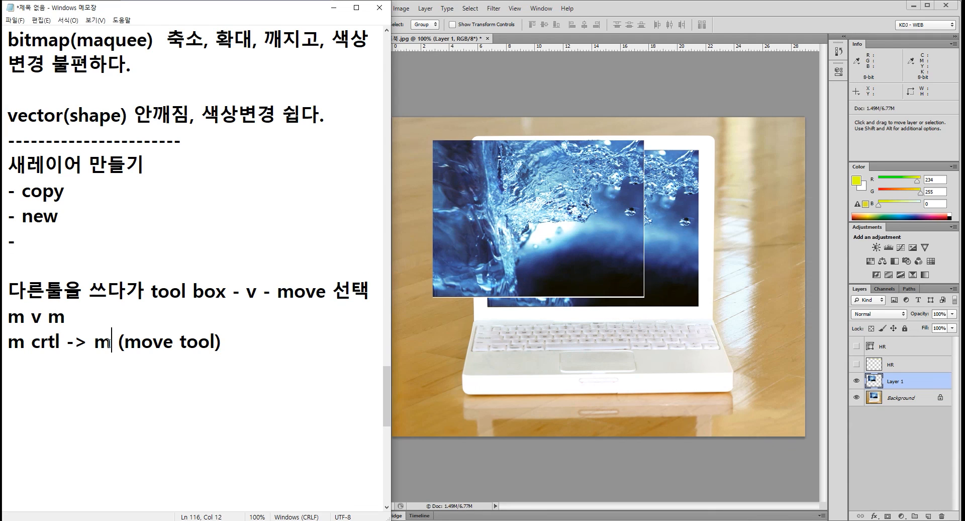
pyautogui.click(244, 341)
pyautogui.click(604, 15)
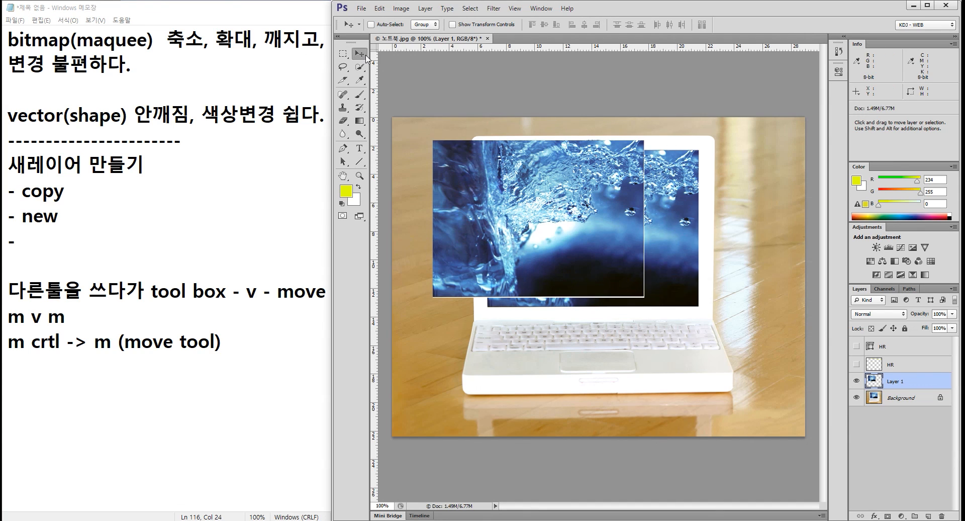